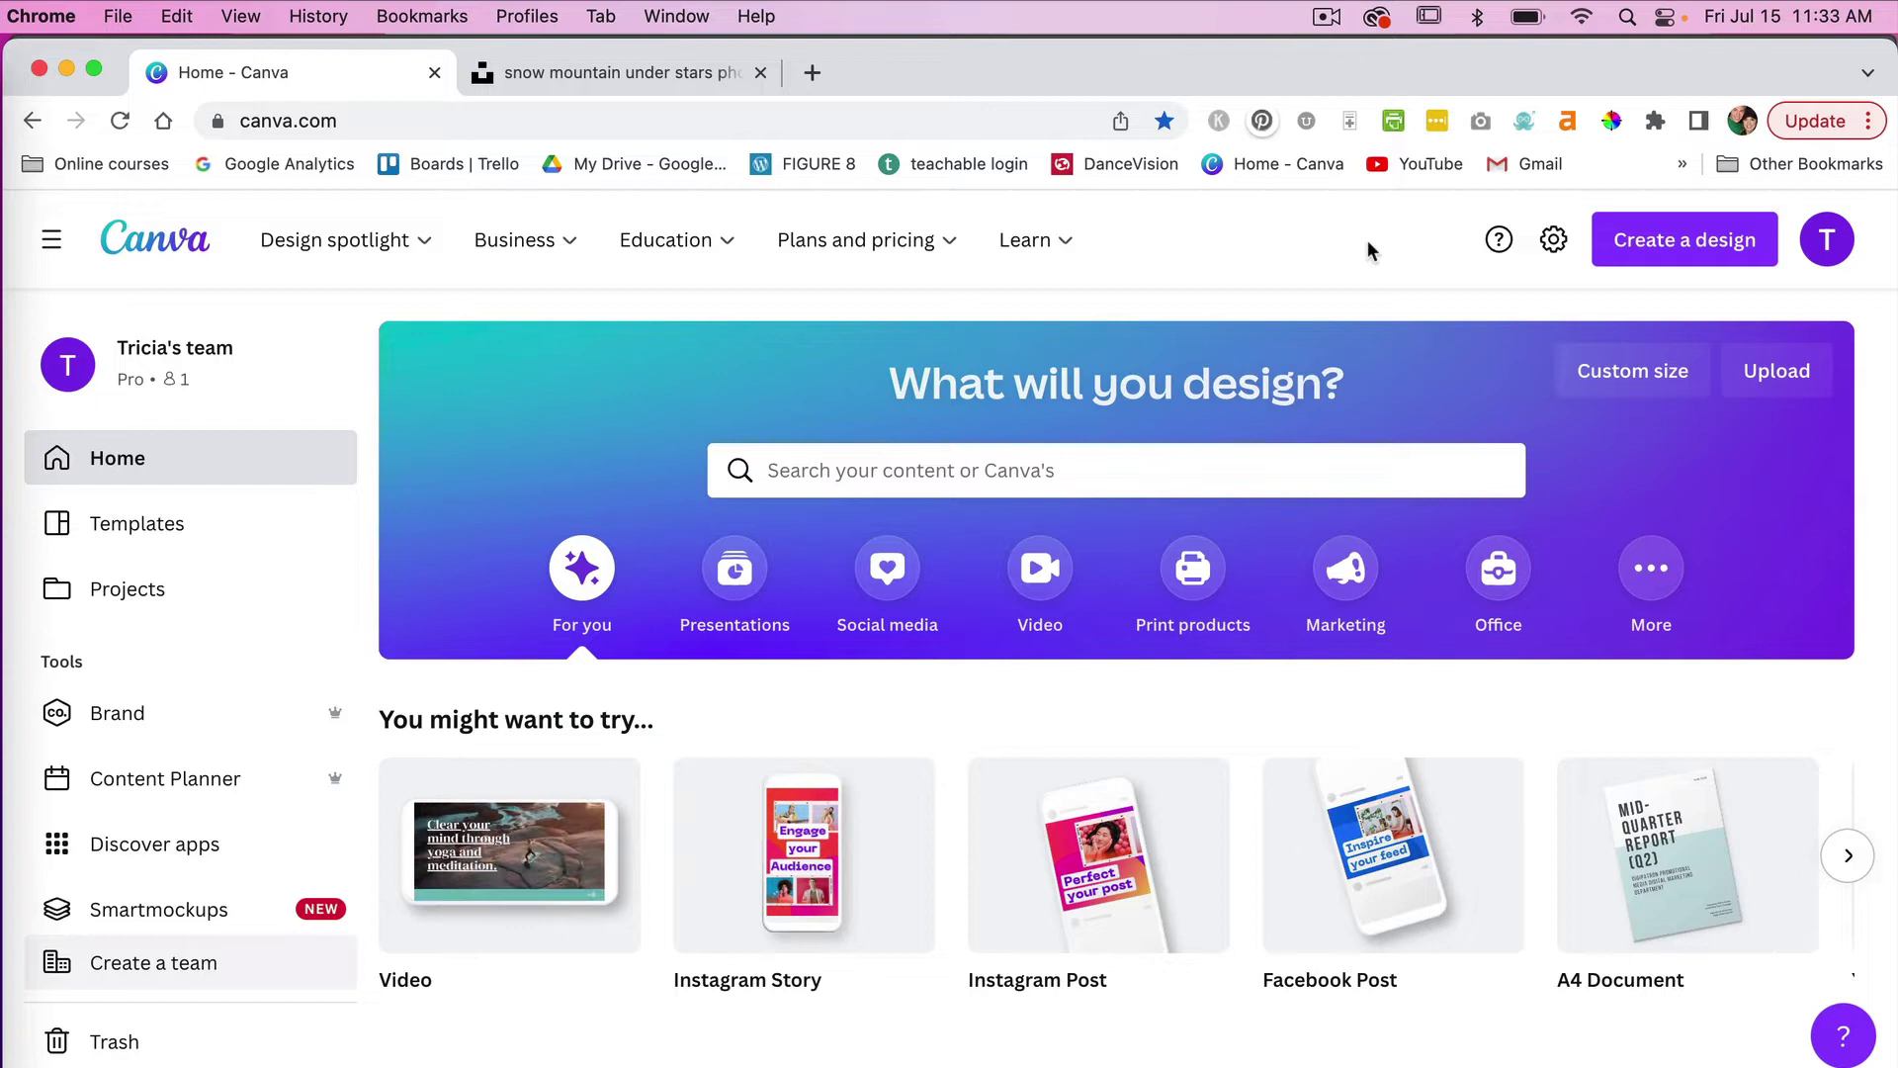
# Start a new 1080 × 1080 px Instagram Post design from Canva's Create a design list.
pyautogui.click(1707, 250)
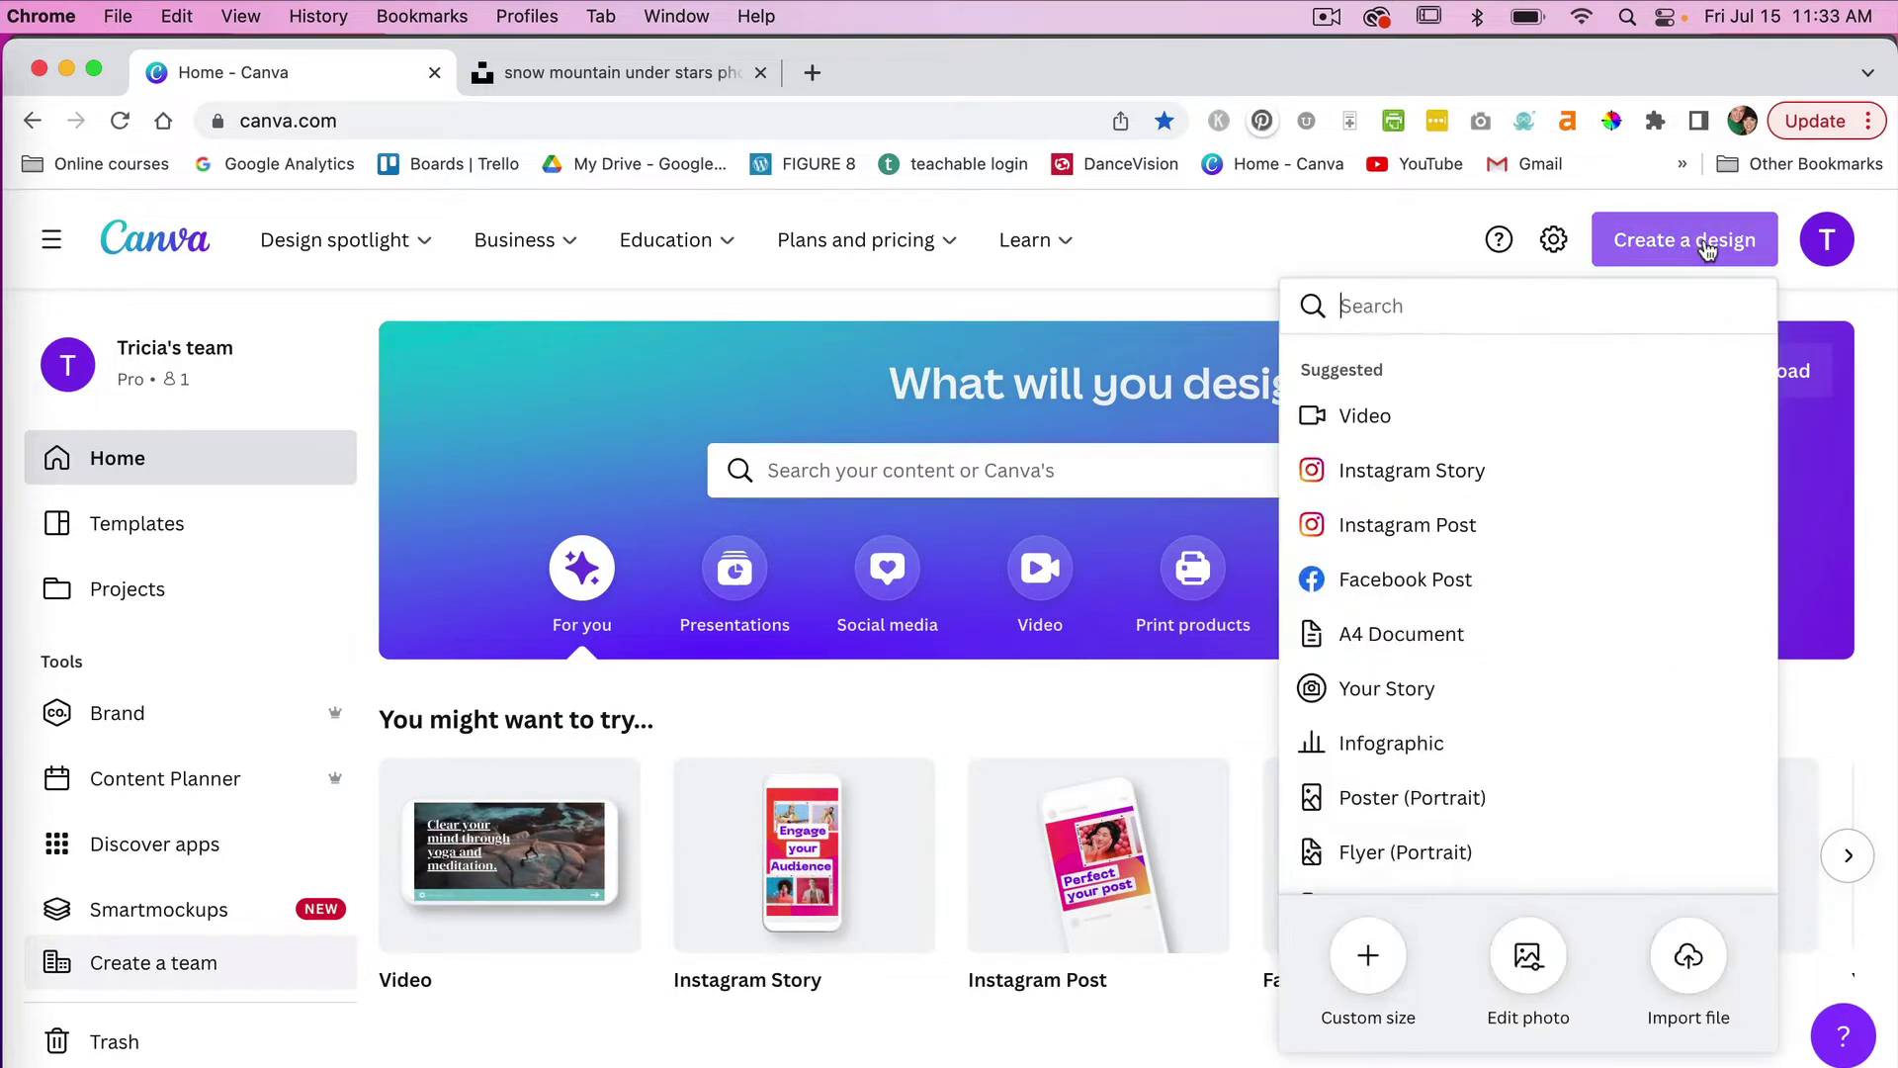
pyautogui.click(1398, 530)
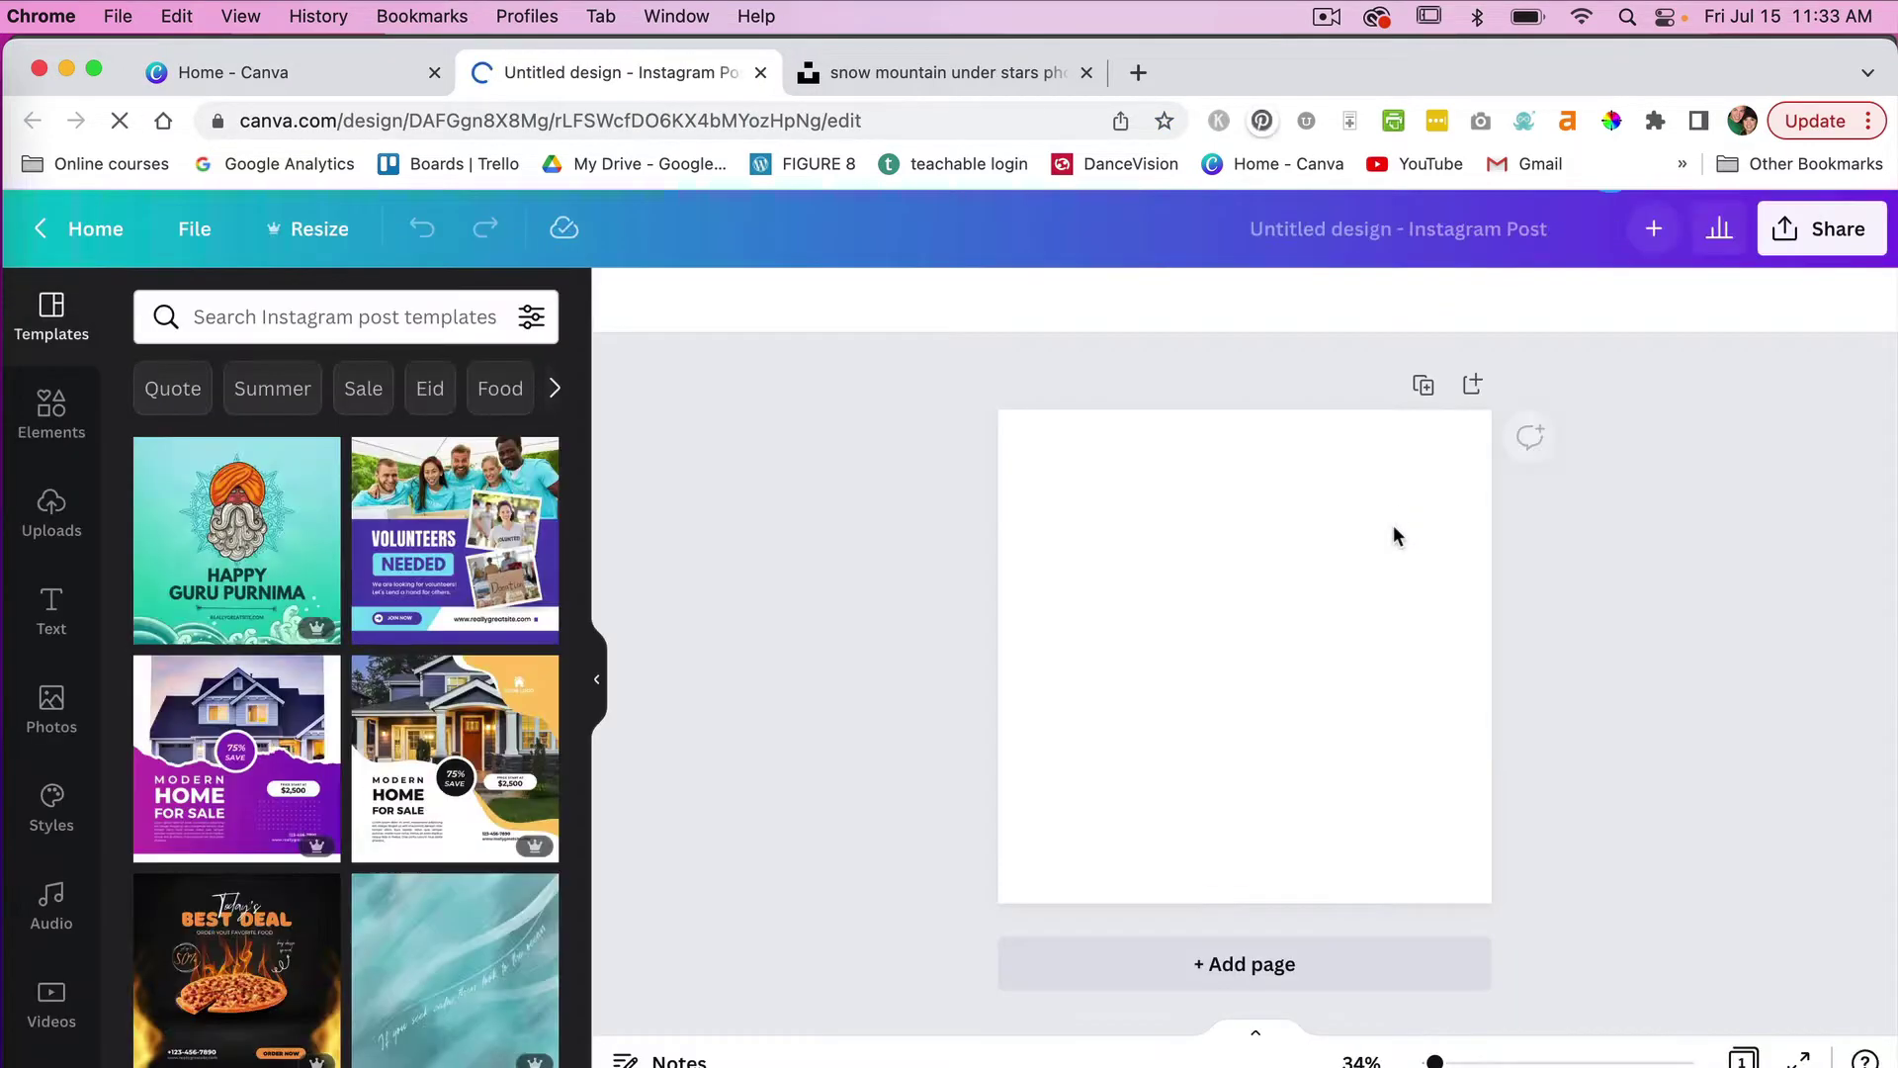
# Search Canva's Elements library for 'frames' and browse the circle, rectangle and shape frame results.
pyautogui.click(51, 411)
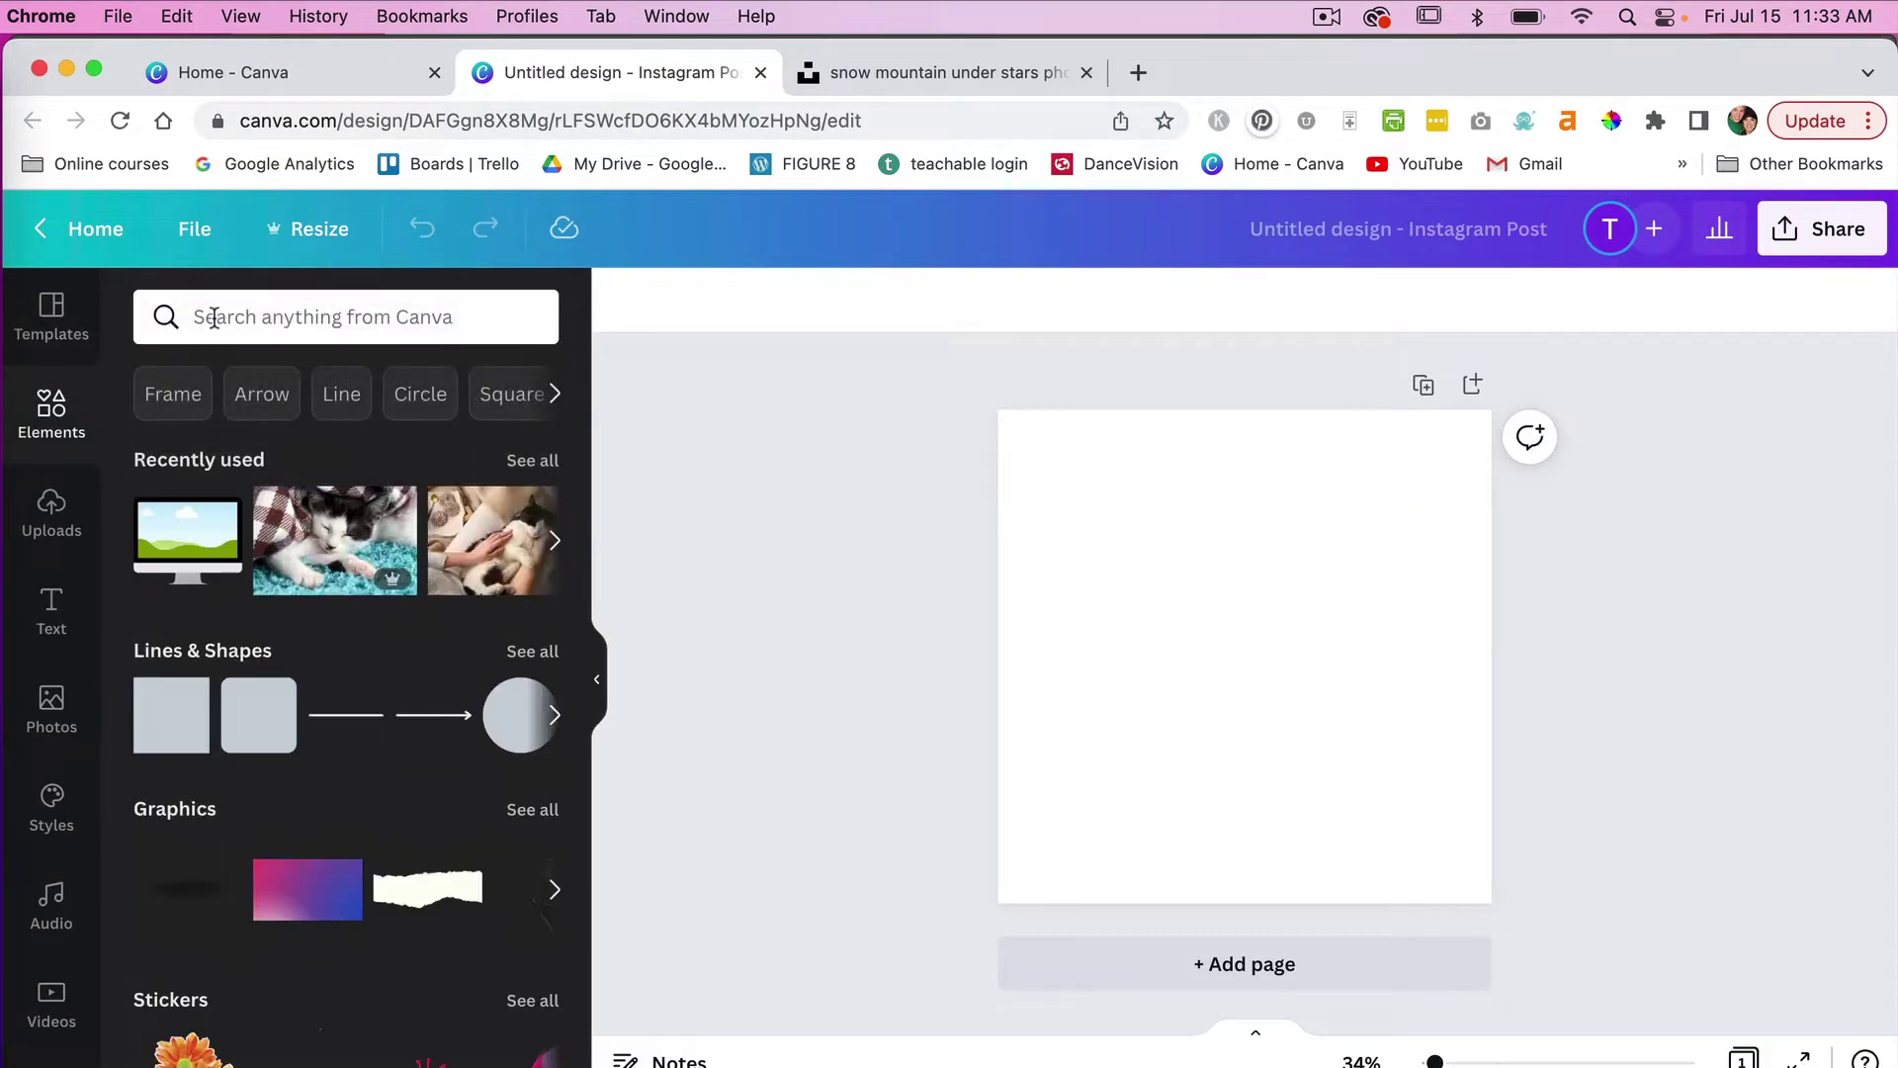
pyautogui.click(214, 317)
pyautogui.write('frames')
pyautogui.press('Return')
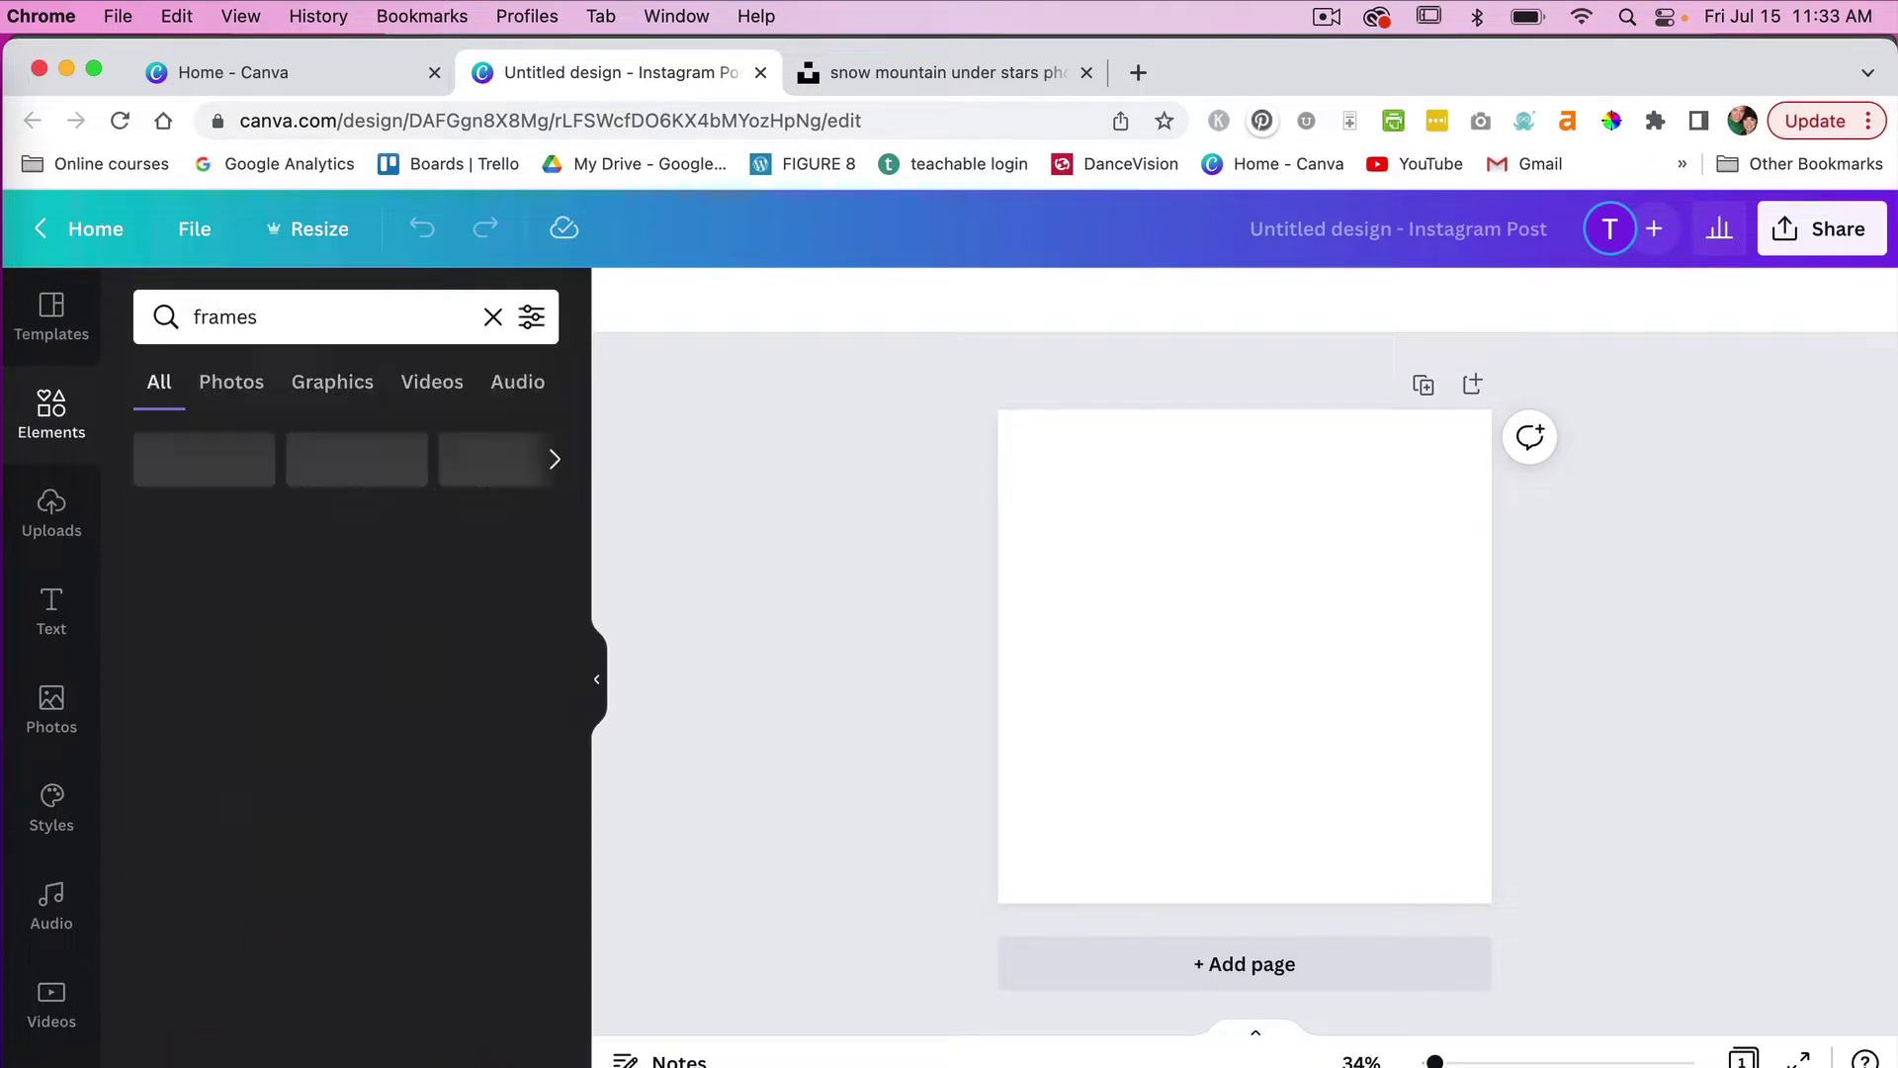
pyautogui.scroll(-15, 440, 866)
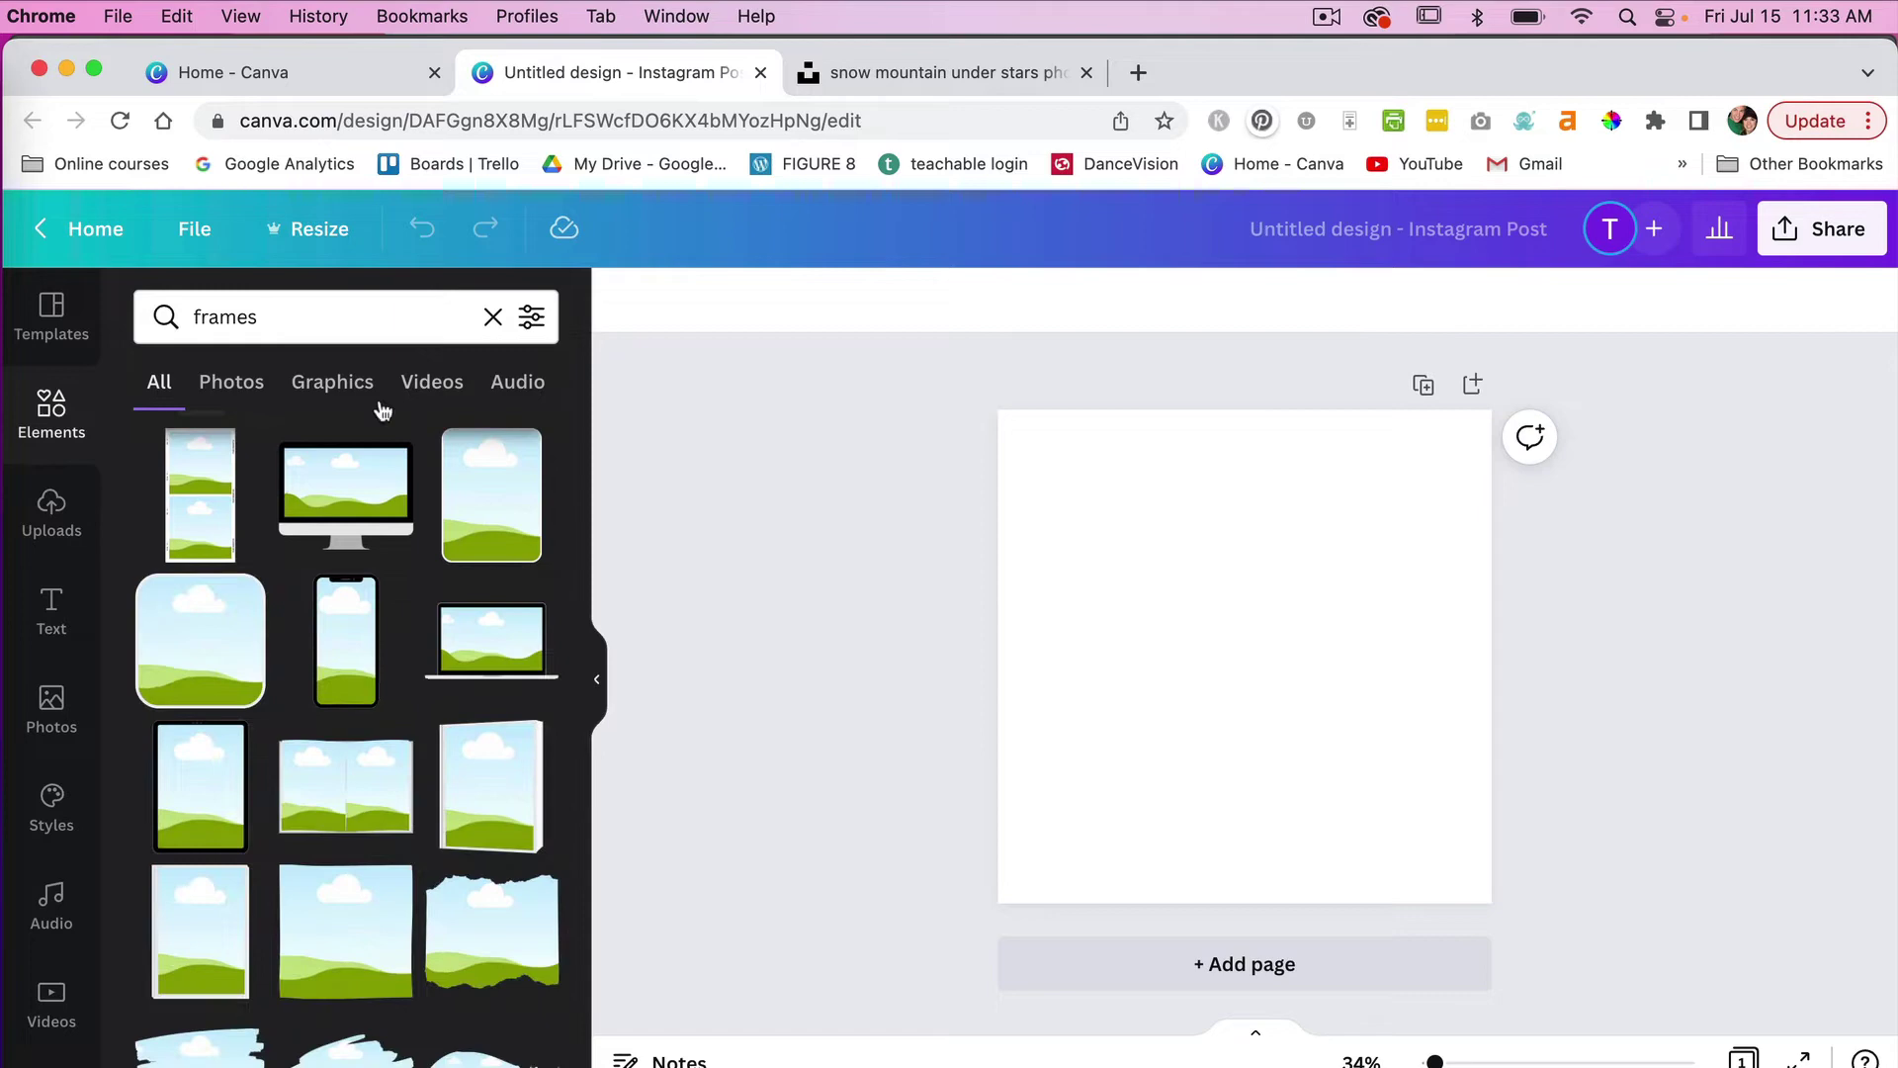
pyautogui.scroll(-5, 458, 899)
pyautogui.scroll(-7, 464, 905)
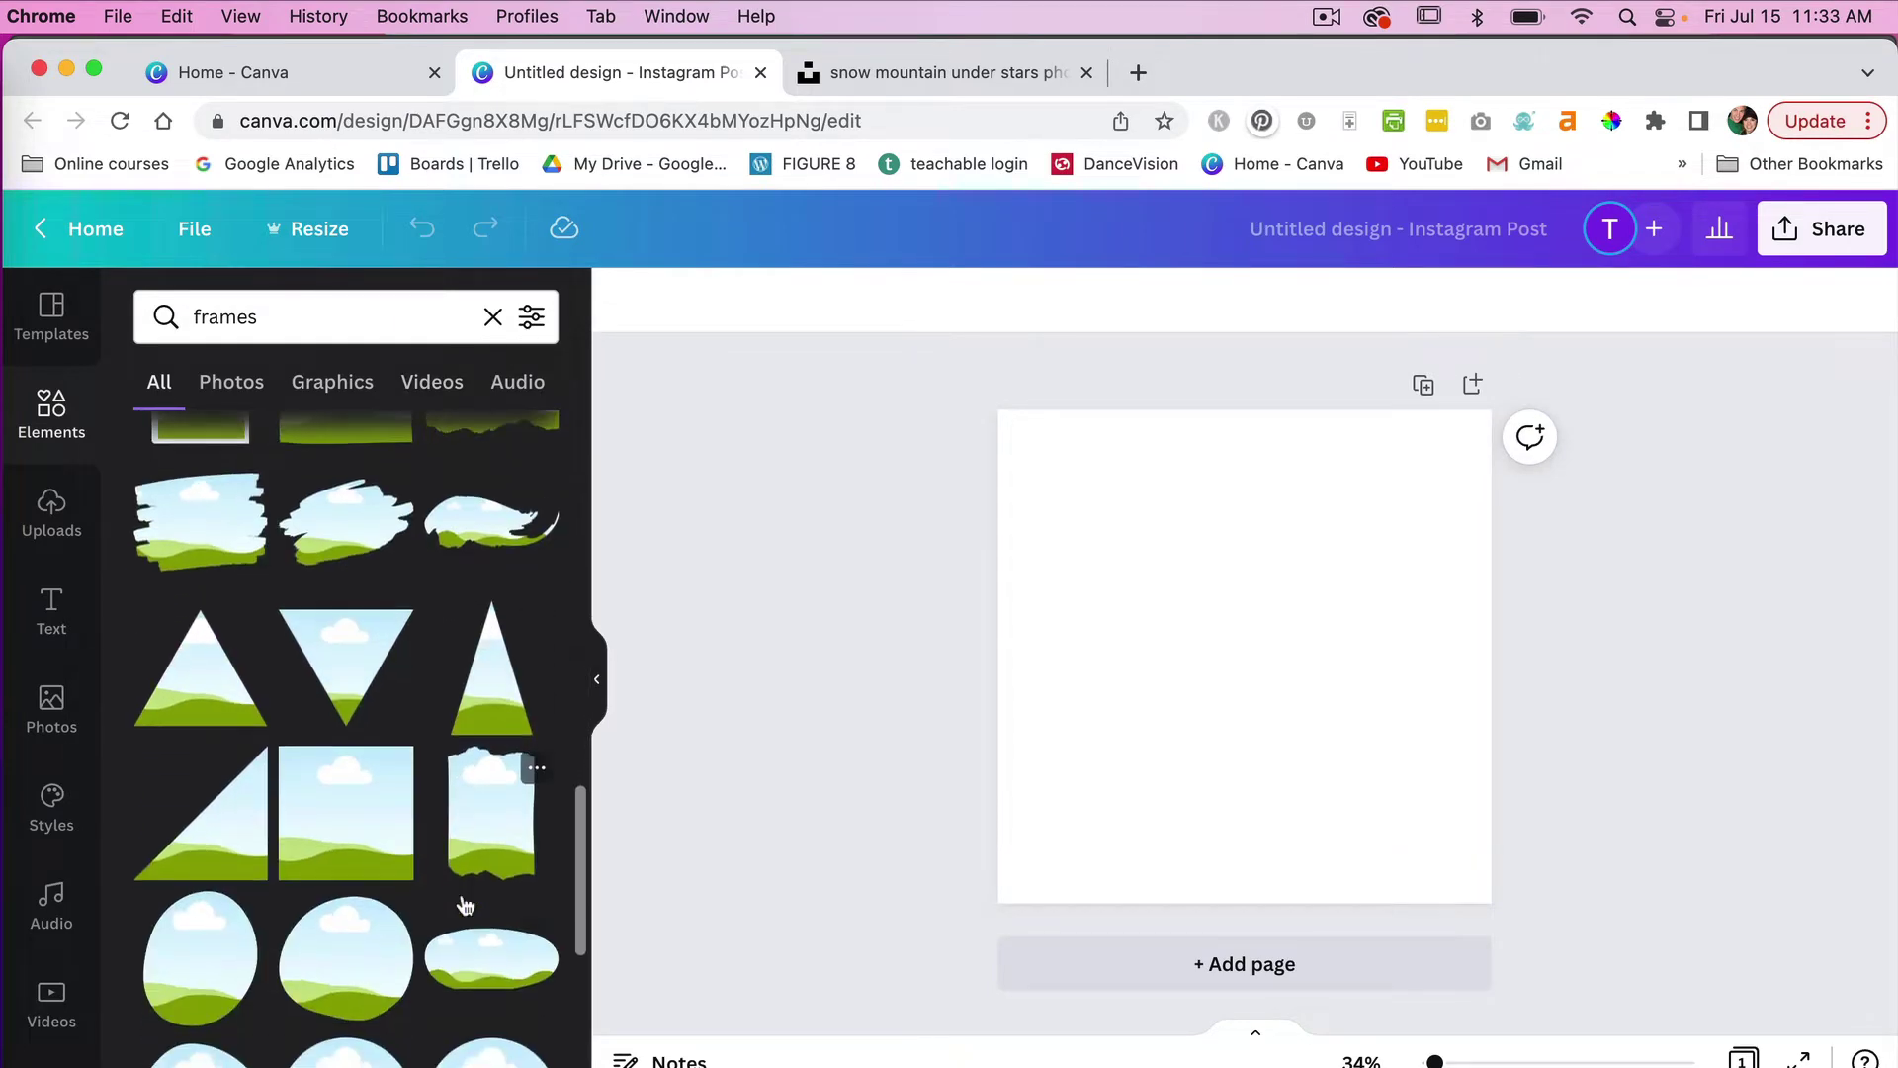
pyautogui.scroll(4, 464, 905)
pyautogui.scroll(20, 465, 905)
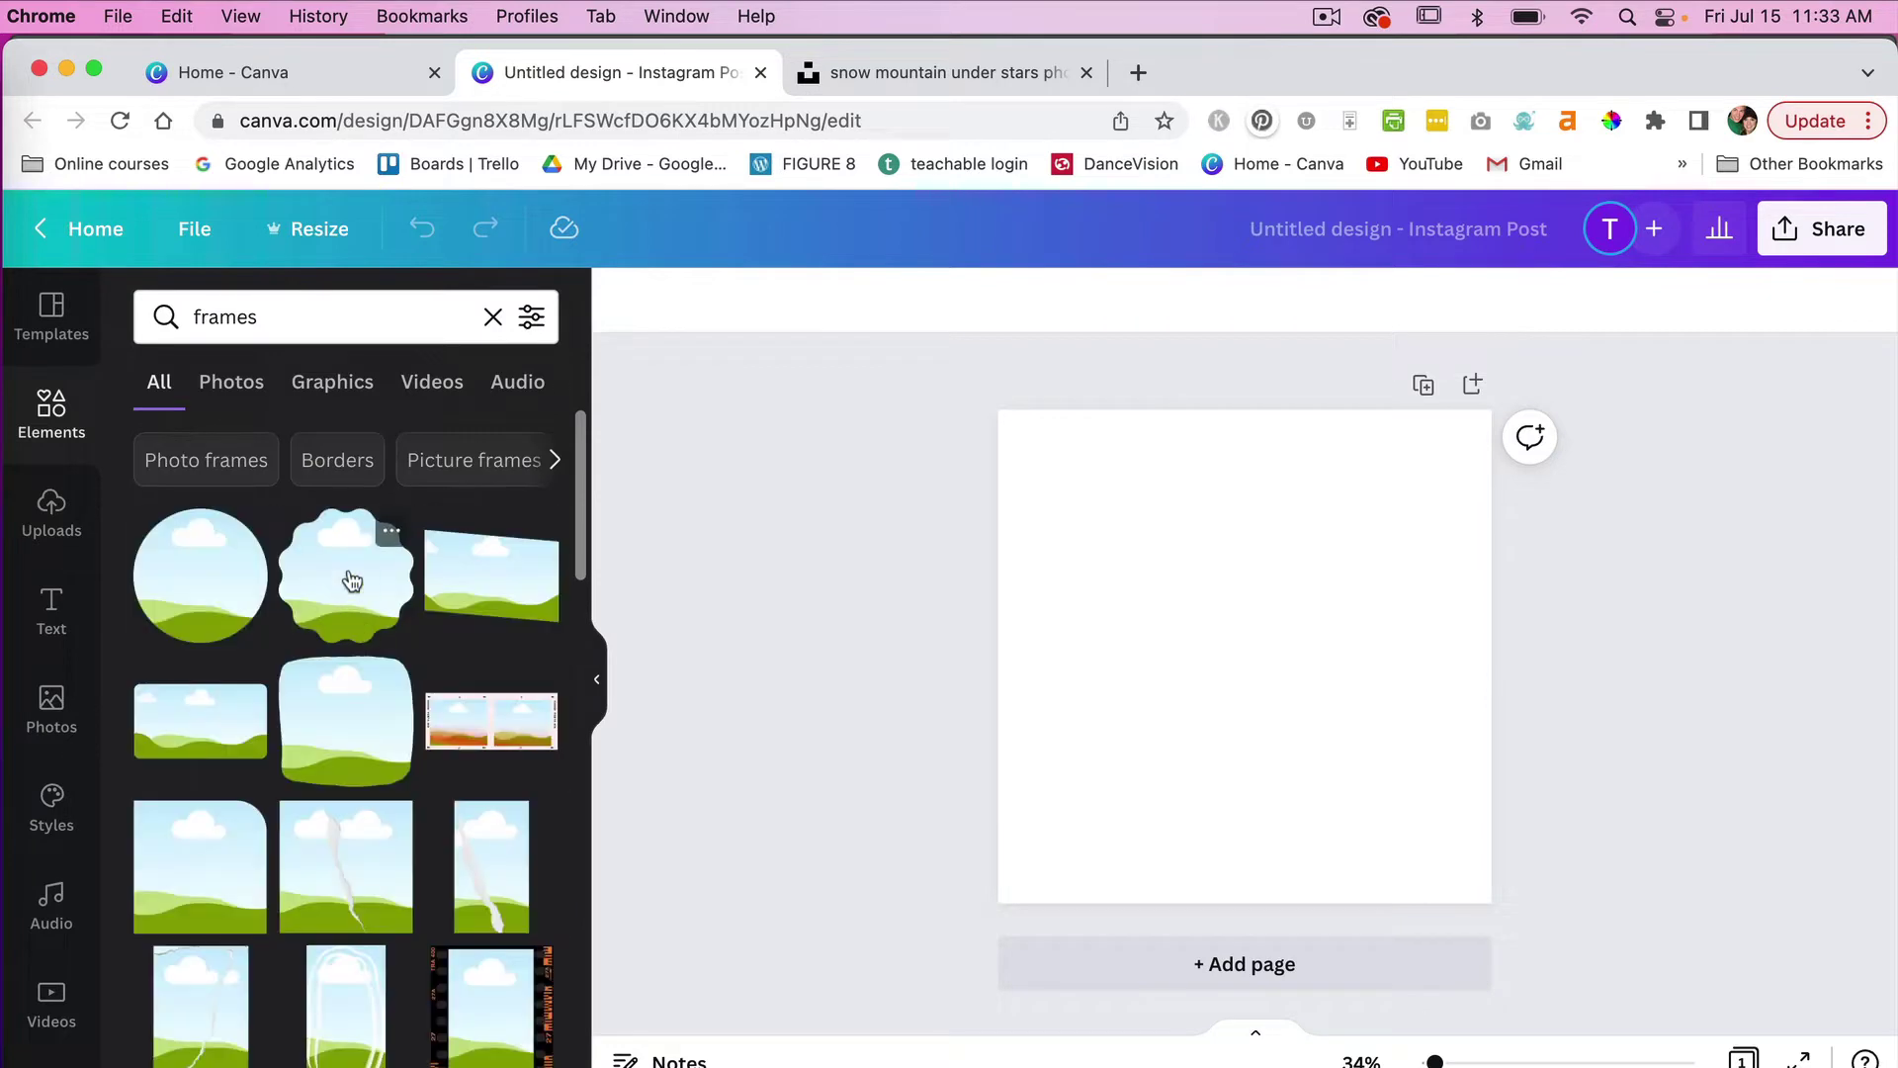
# Add the scalloped wavy-edged frame to the page, enlarge it and centre it.
pyautogui.click(341, 578)
pyautogui.moveTo(1371, 785); pyautogui.dragTo(1453, 864)
pyautogui.moveTo(1326, 679); pyautogui.dragTo(1310, 664)
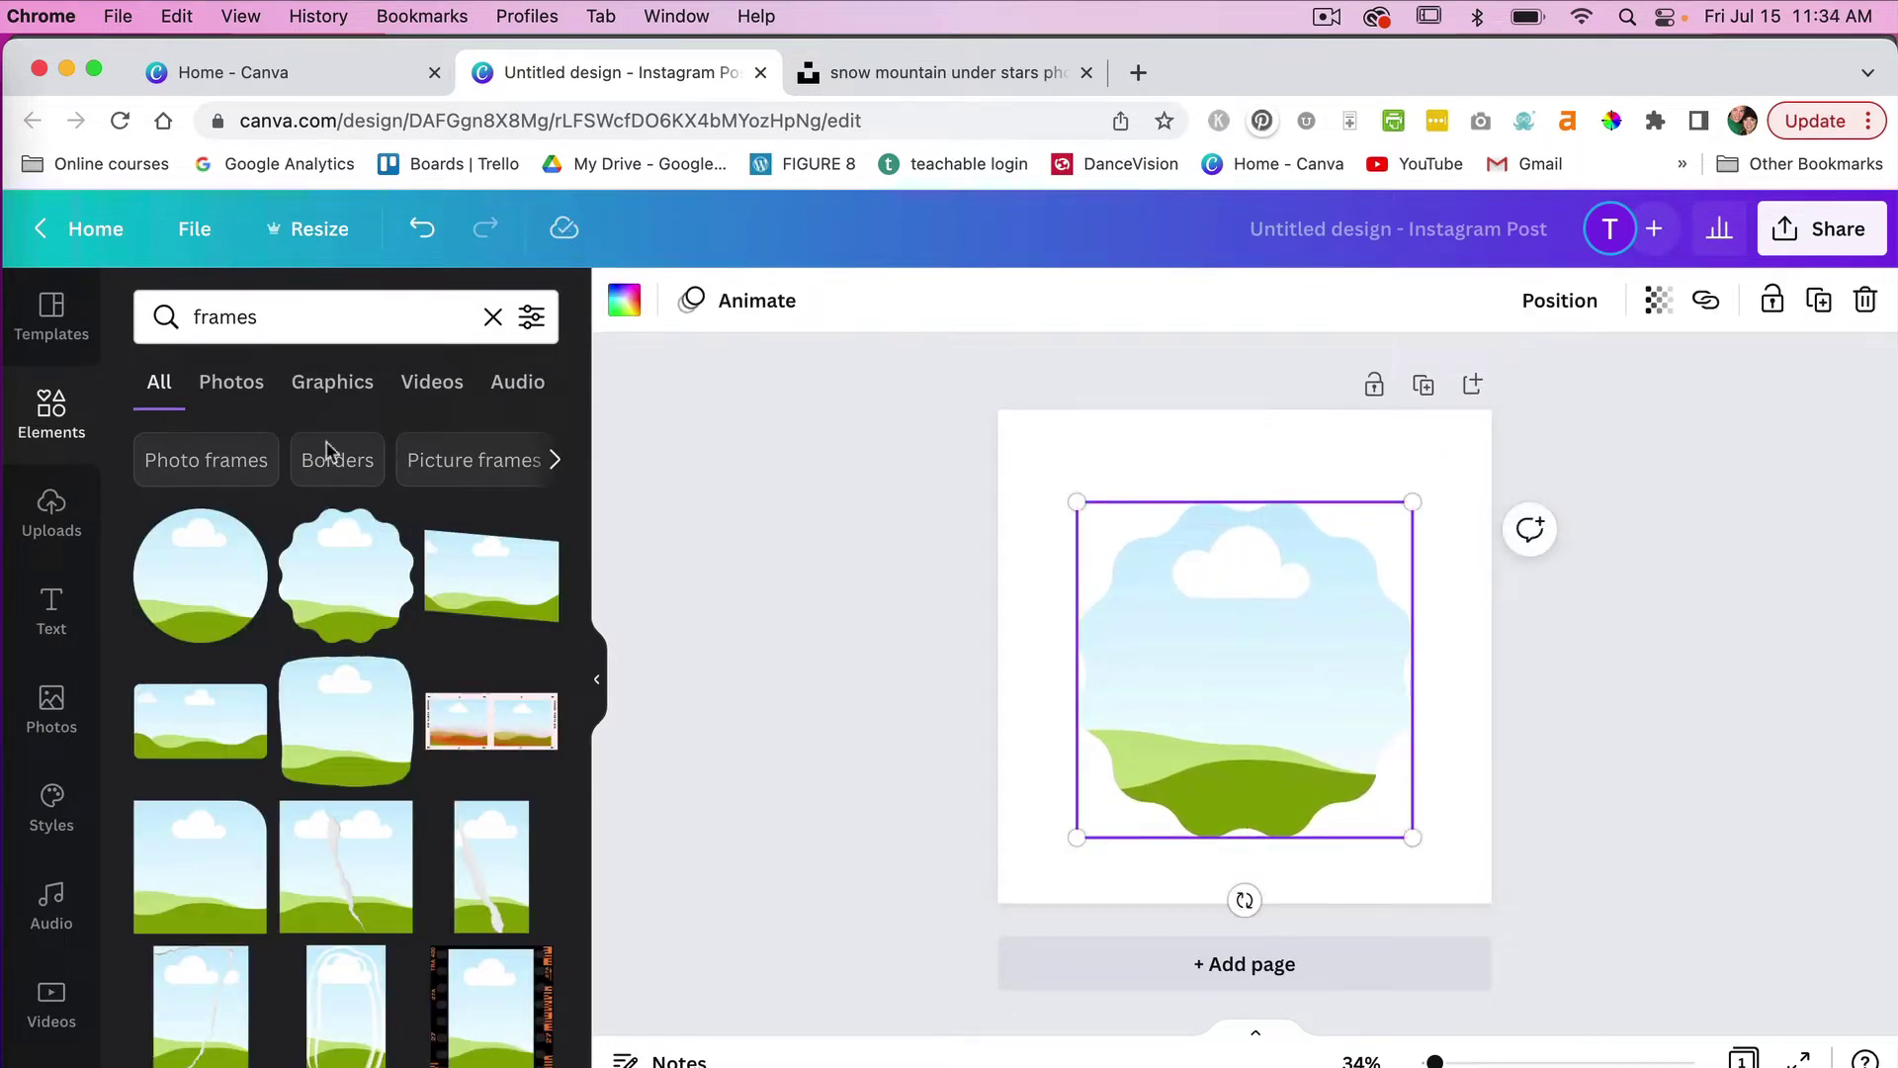
# Search Elements for 'dog' and drop the Bernese puppy photo into the wavy frame.
pyautogui.click(275, 316)
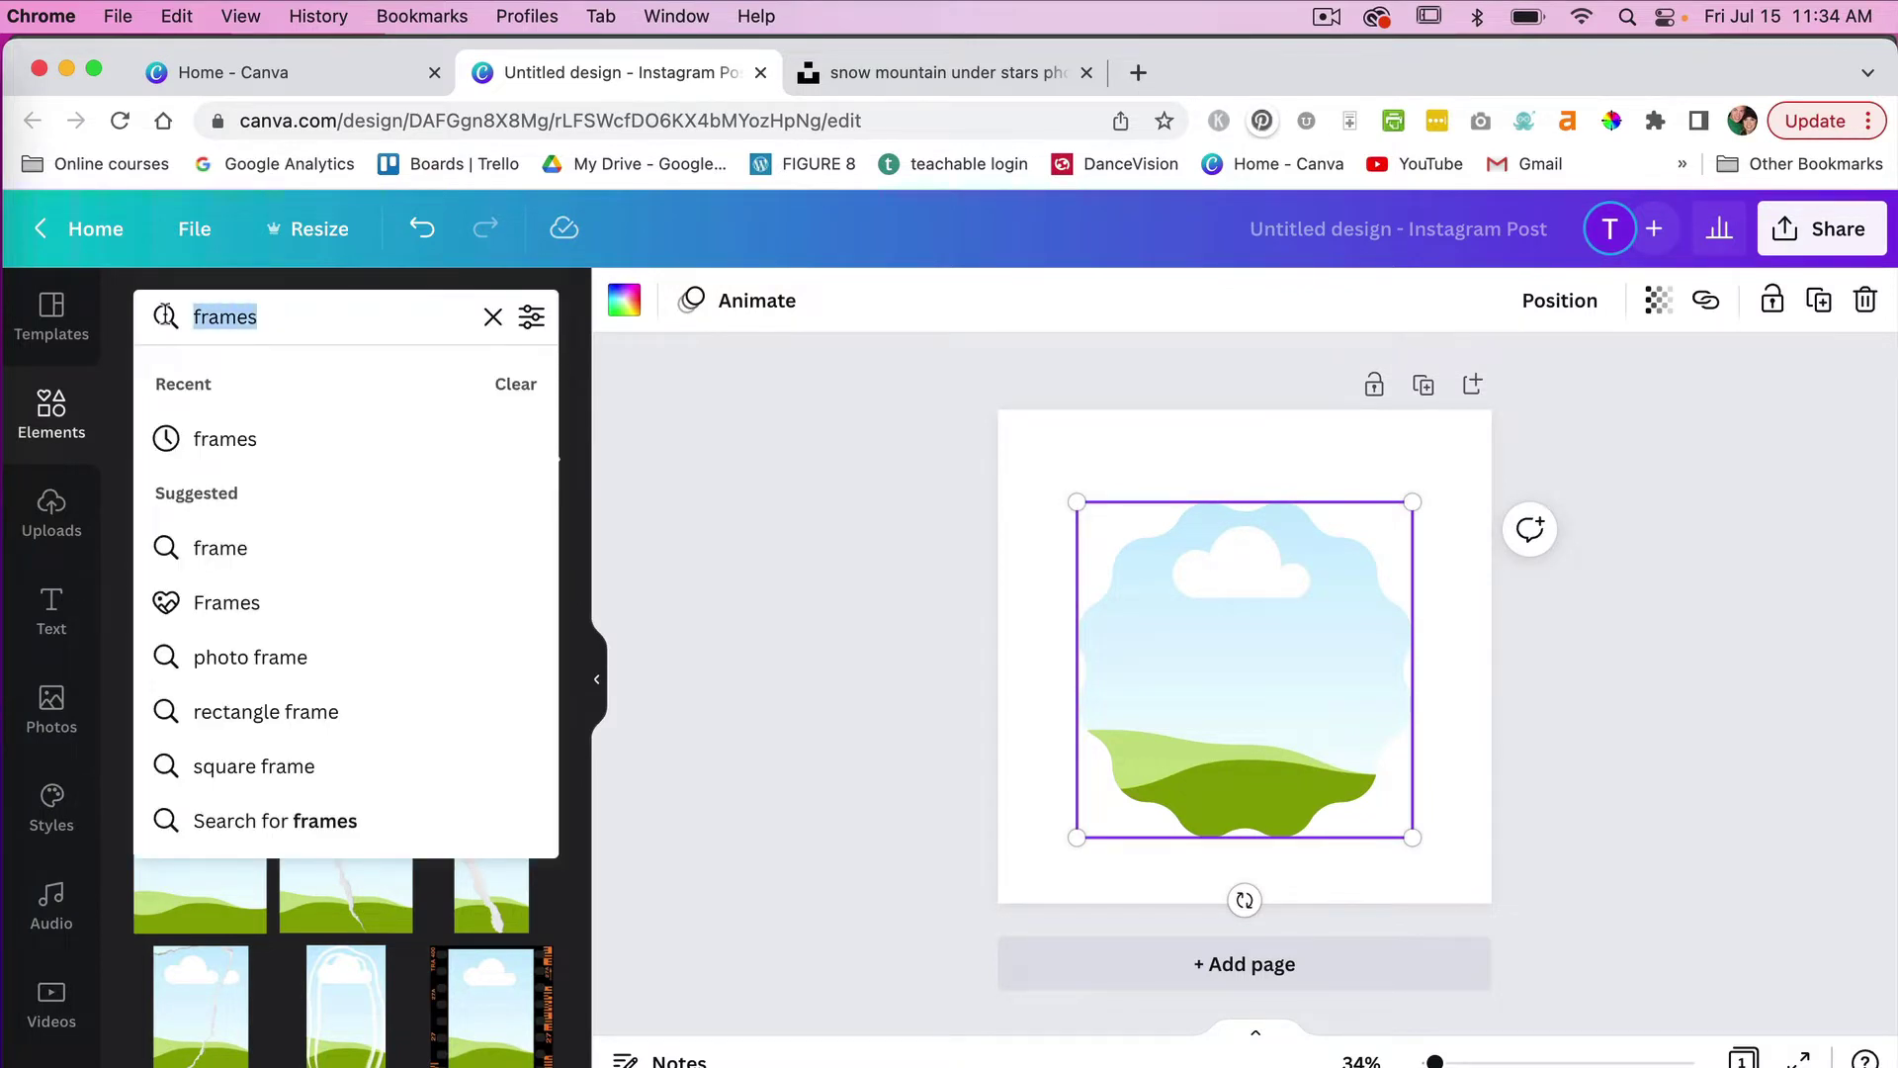
pyautogui.write('dog')
pyautogui.press('Return')
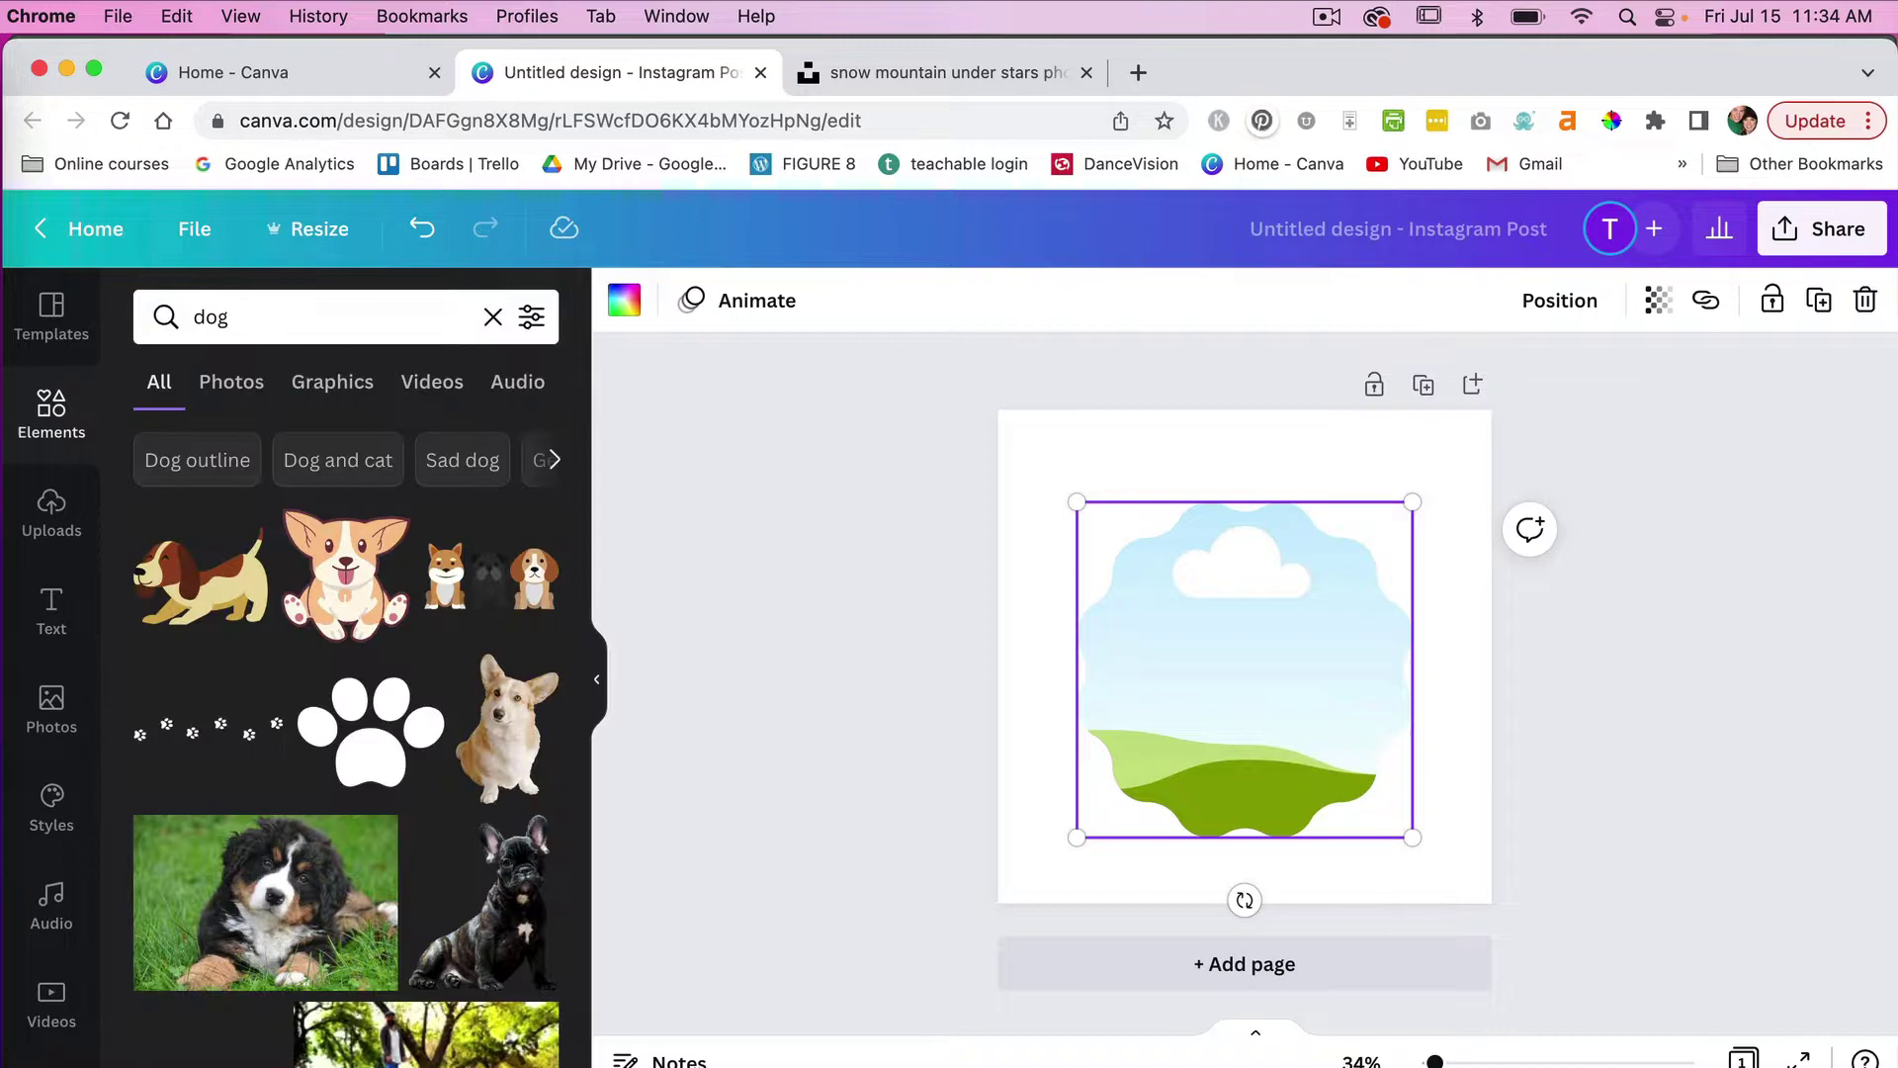
pyautogui.scroll(-1, 334, 885)
pyautogui.moveTo(334, 885)
pyautogui.mouseDown()
pyautogui.moveTo(1295, 692)
pyautogui.moveTo(1305, 654)
pyautogui.mouseUp()
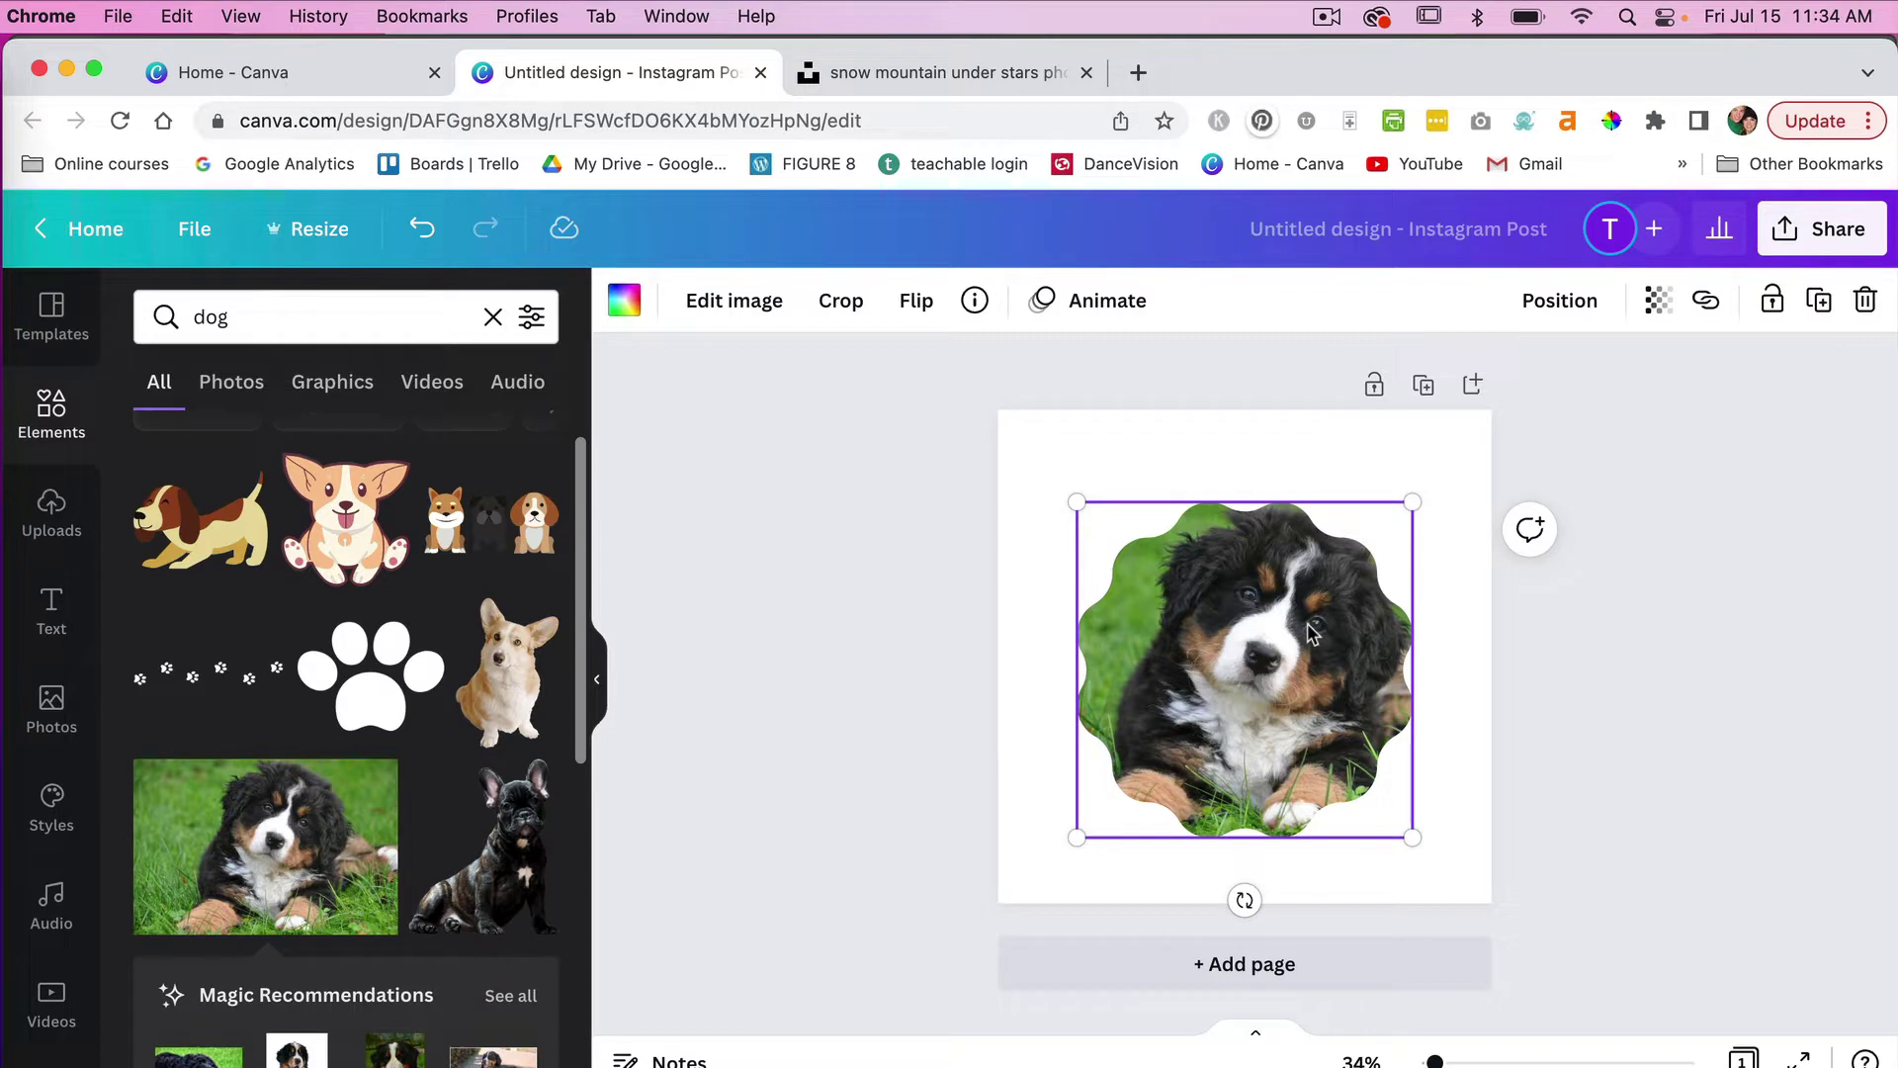
# Replace the 'dog' search with 'frames' and scroll through the frame results.
pyautogui.click(492, 316)
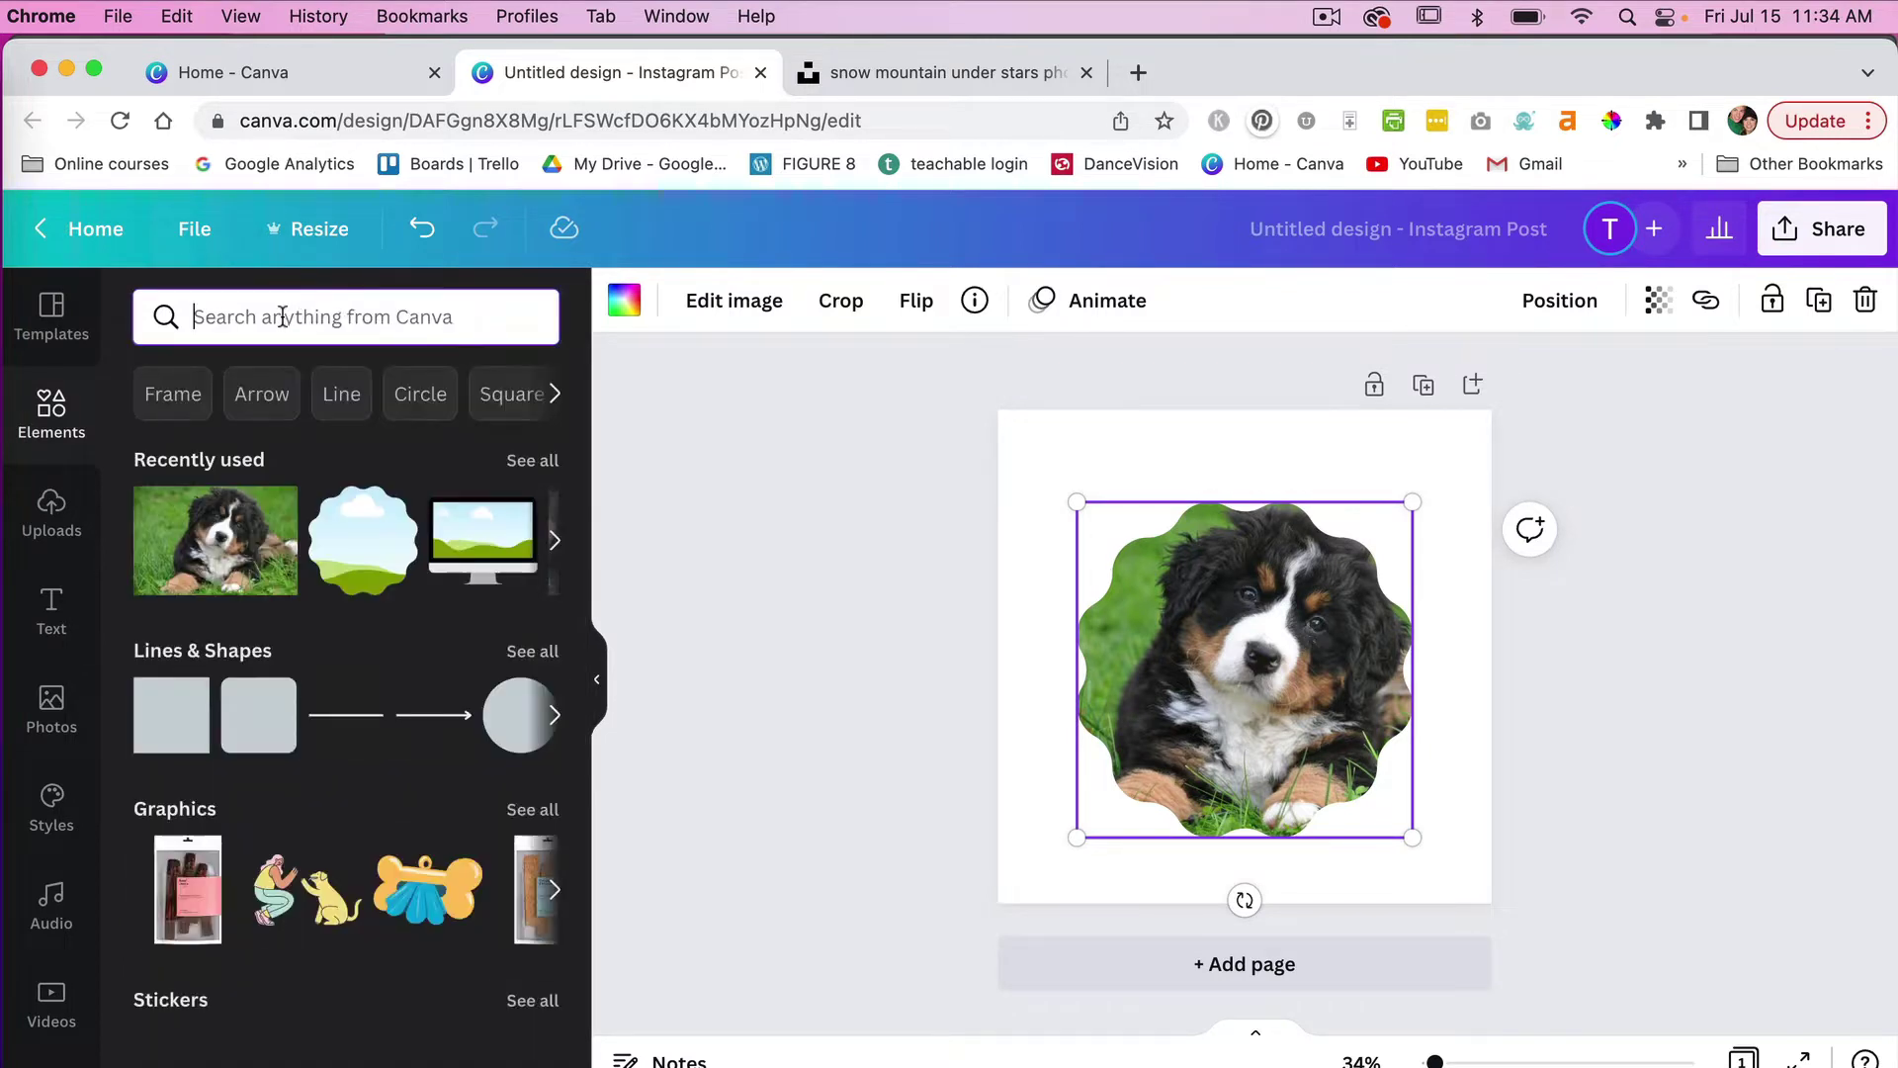
pyautogui.write('frames')
pyautogui.press('Return')
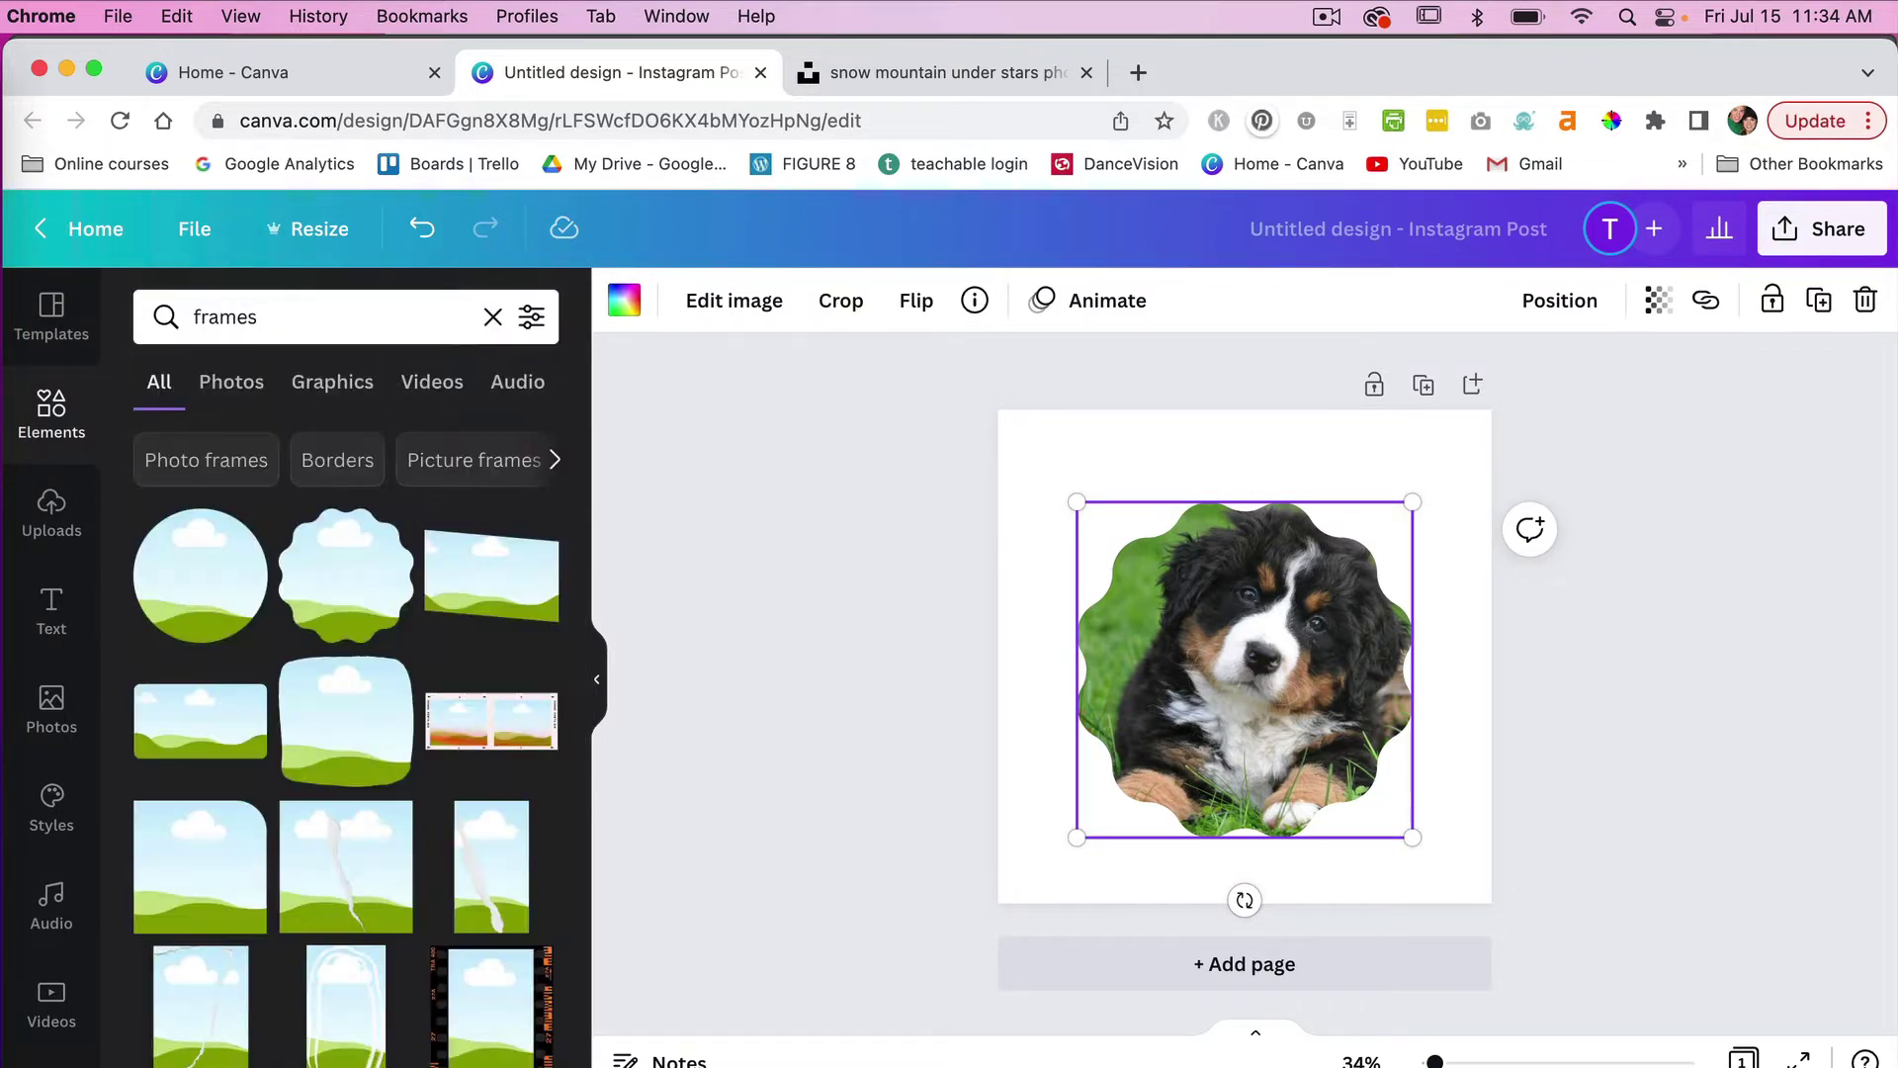
pyautogui.scroll(-5, 425, 796)
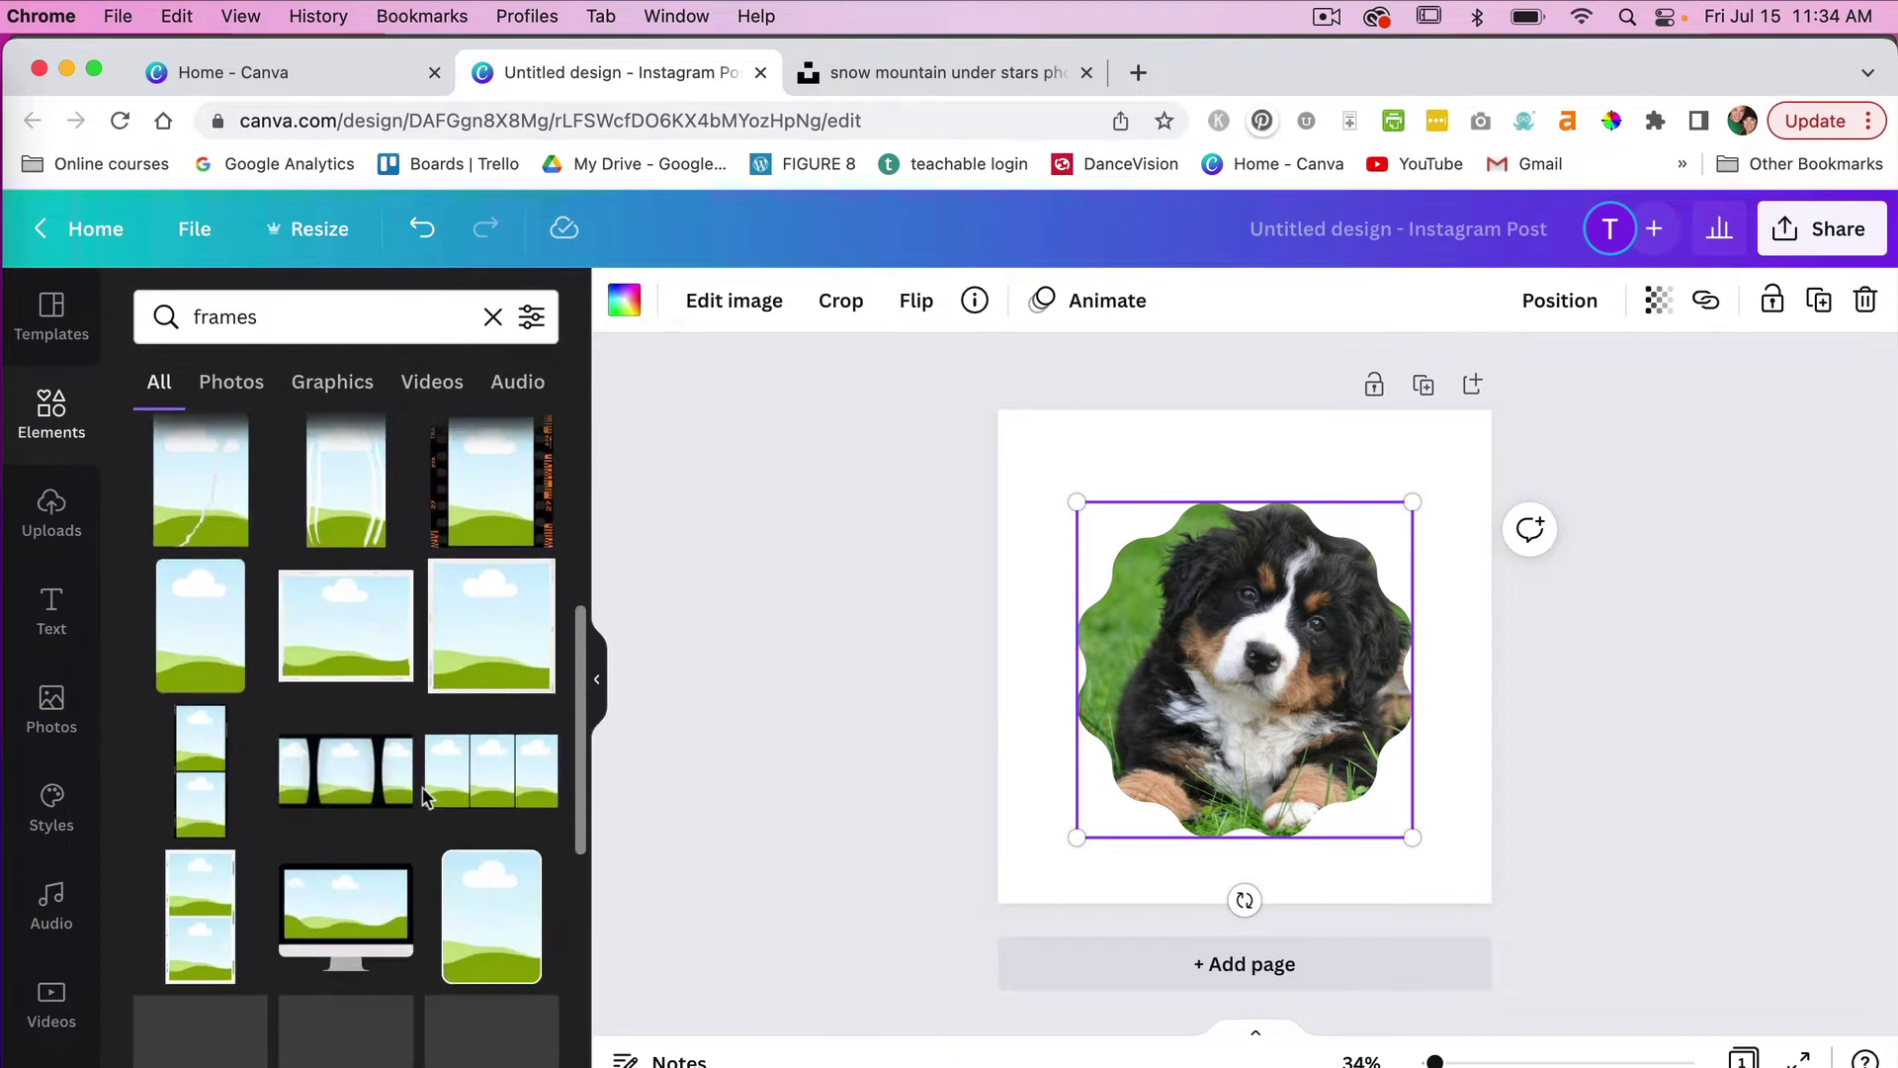
pyautogui.scroll(-5, 425, 796)
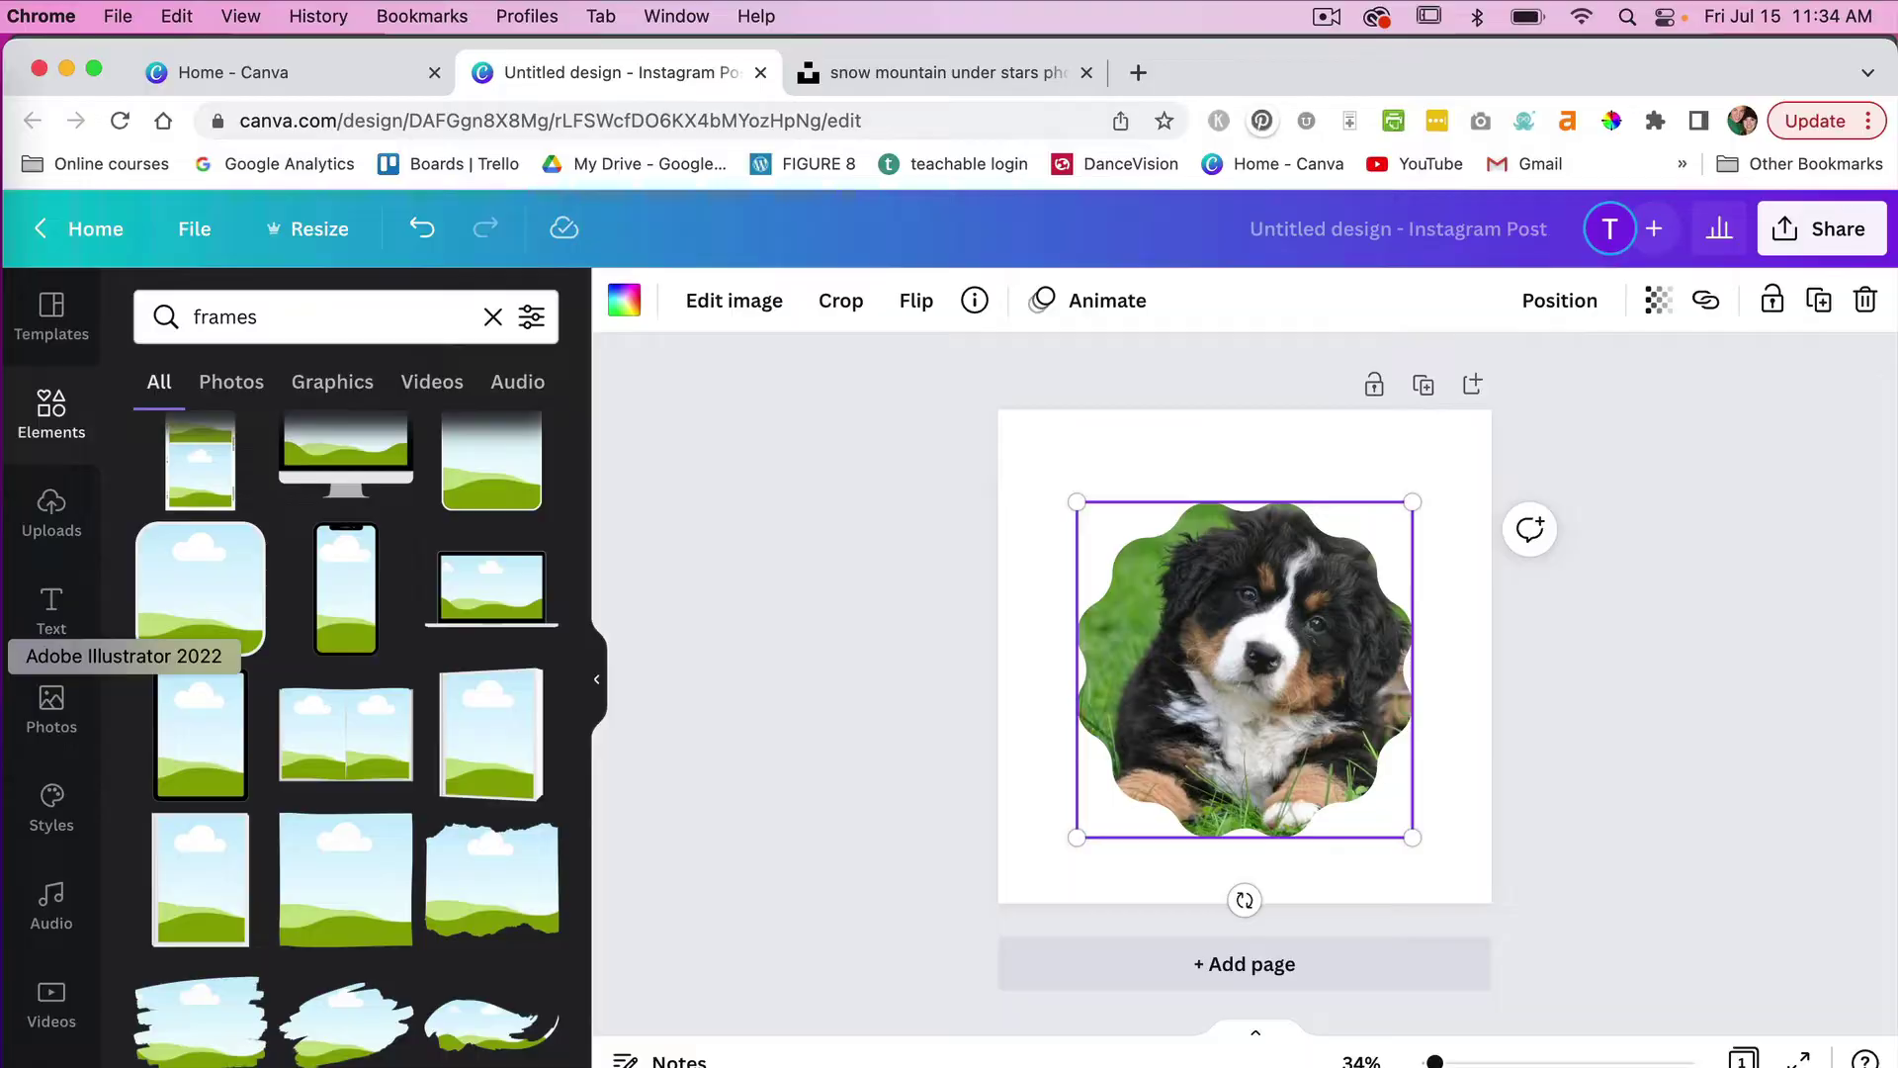
# Create a new 6 × 6 in Print document in Illustrator.
pyautogui.click(32, 653)
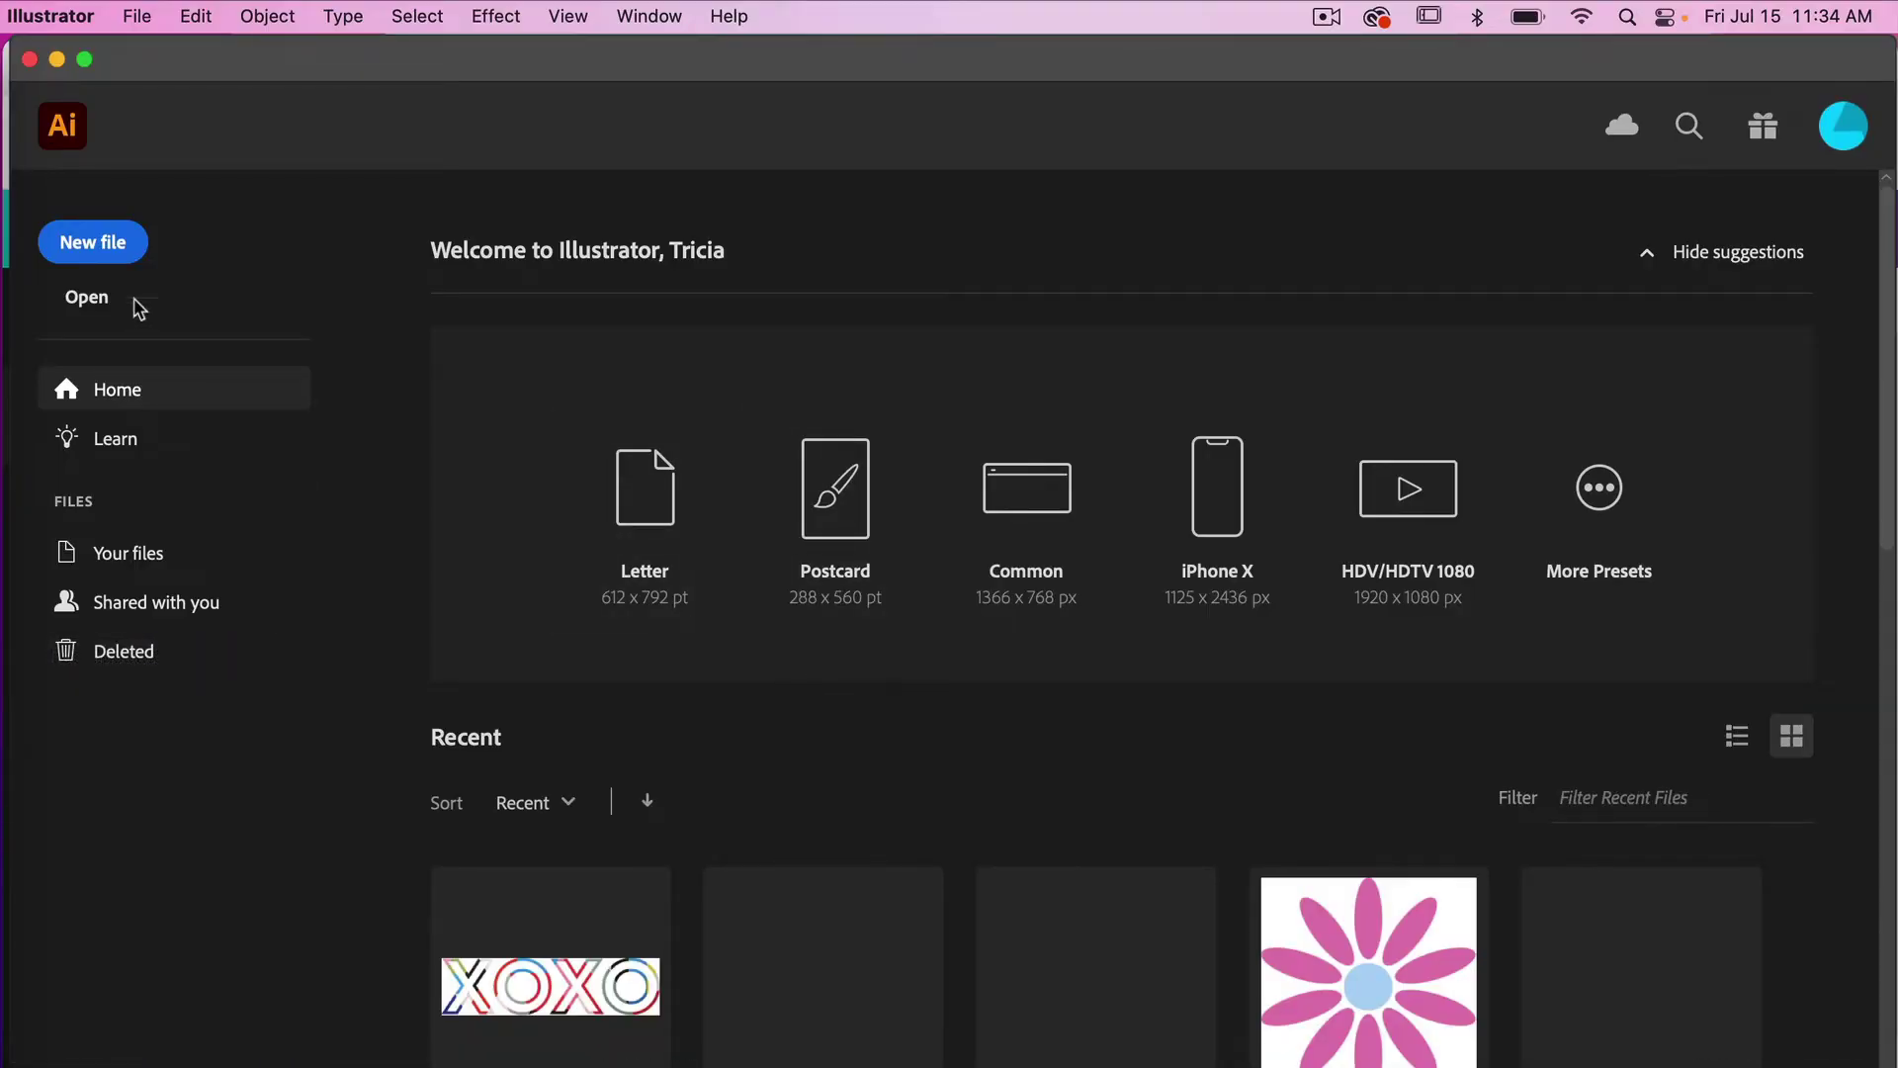
pyautogui.click(99, 244)
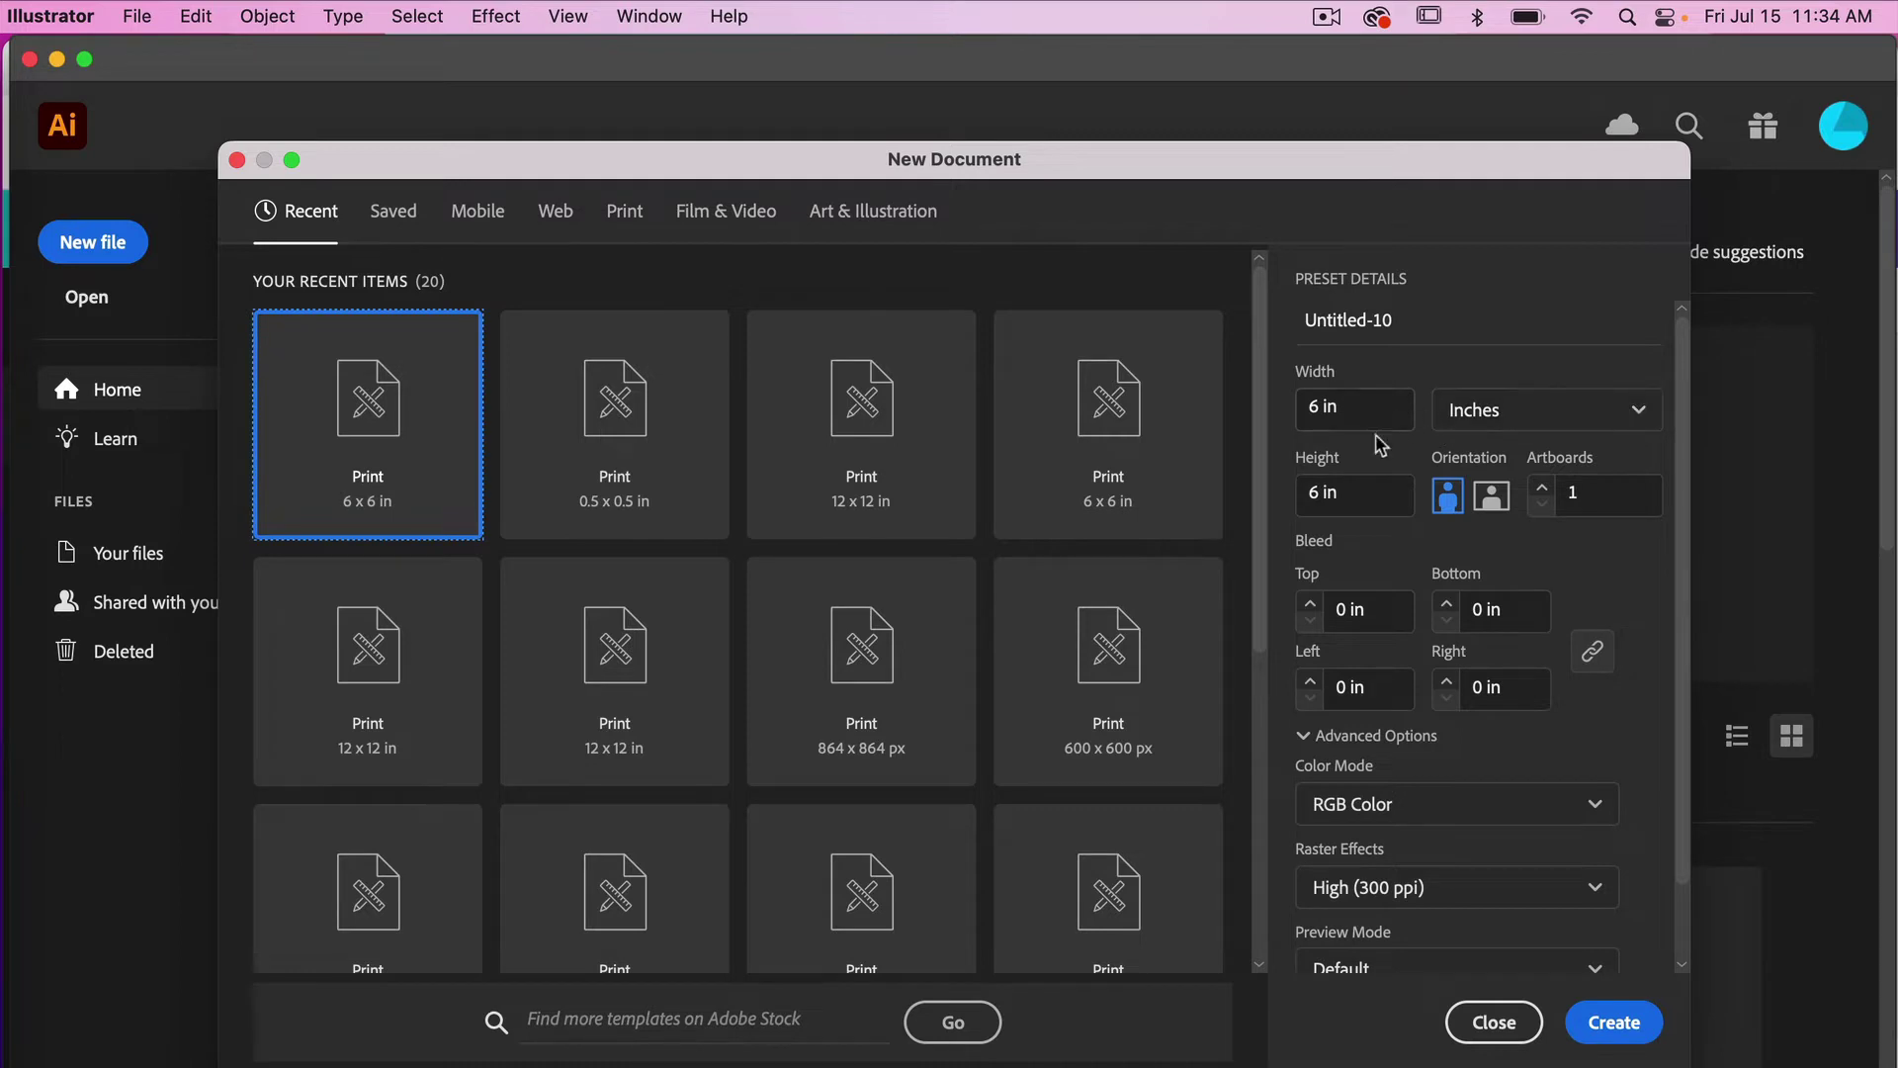
pyautogui.click(1612, 1023)
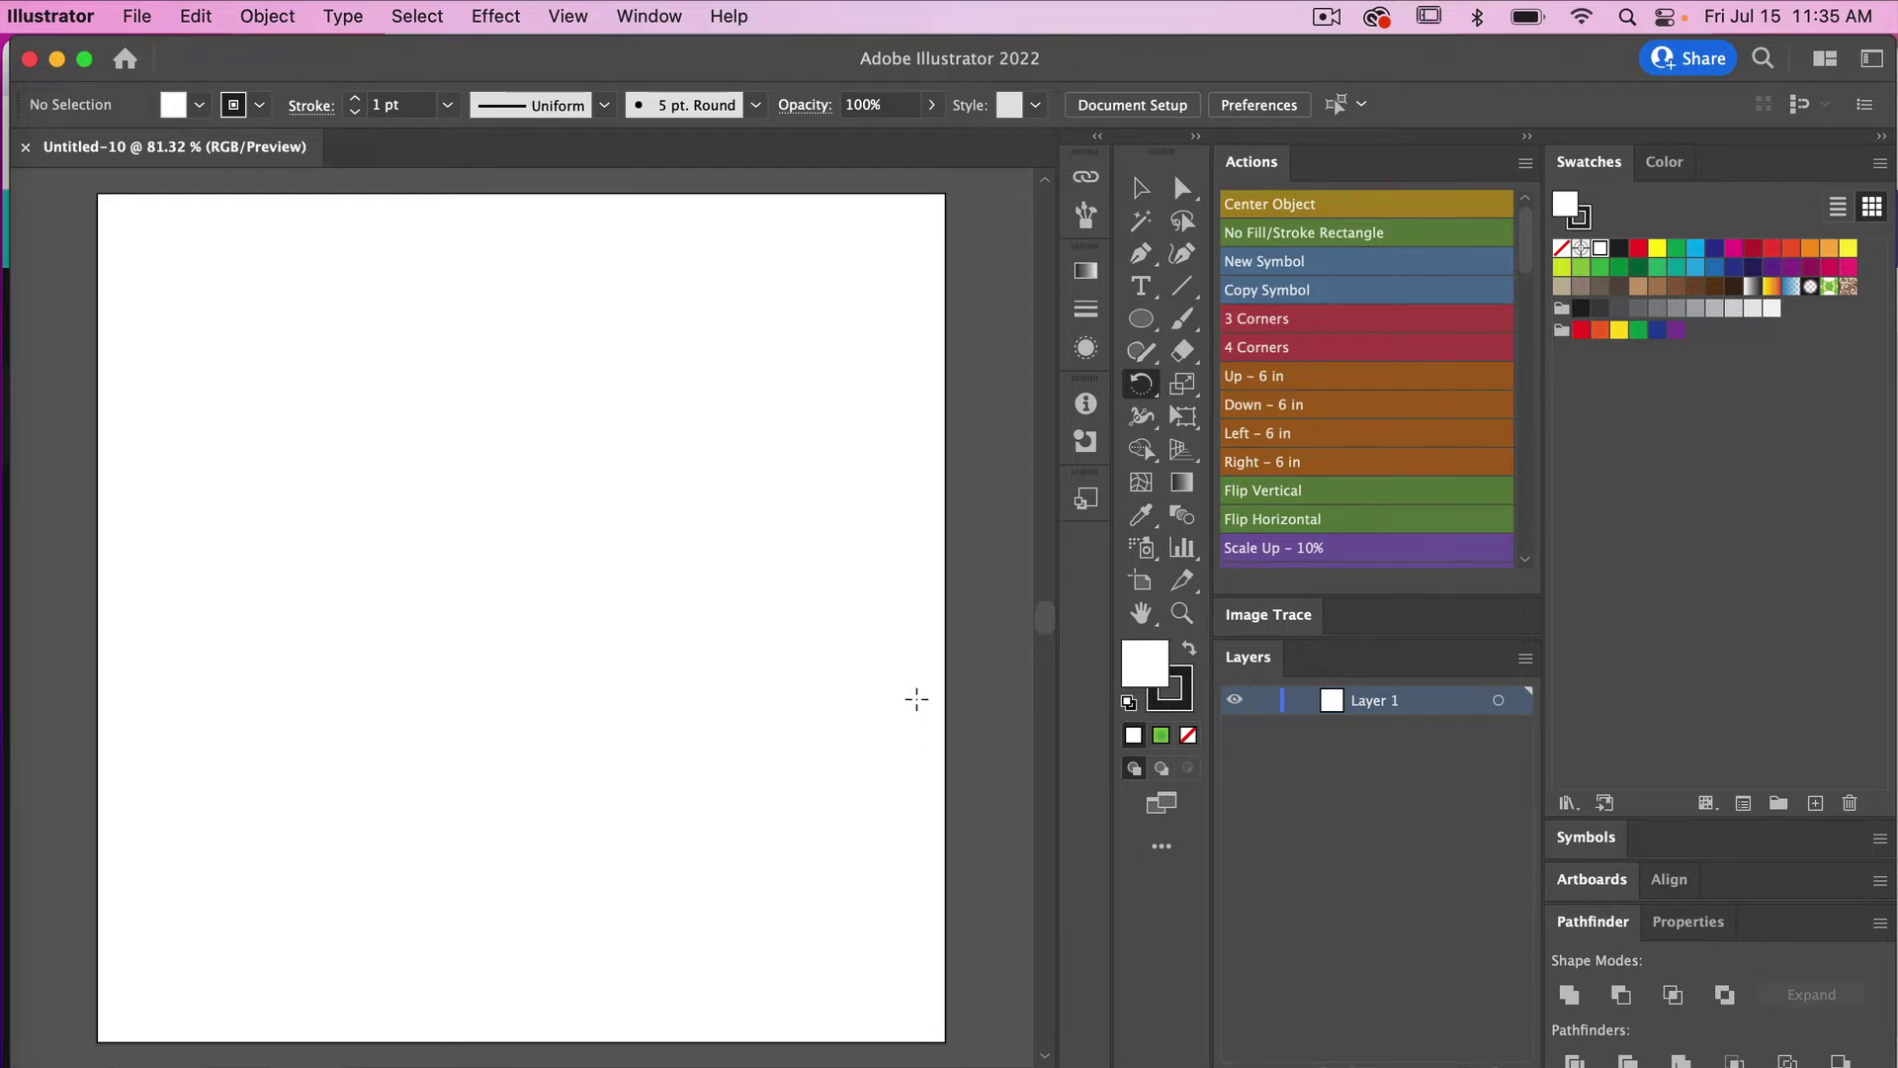
# Draw a circle on the artboard with a black fill and no stroke.
pyautogui.click(1141, 322)
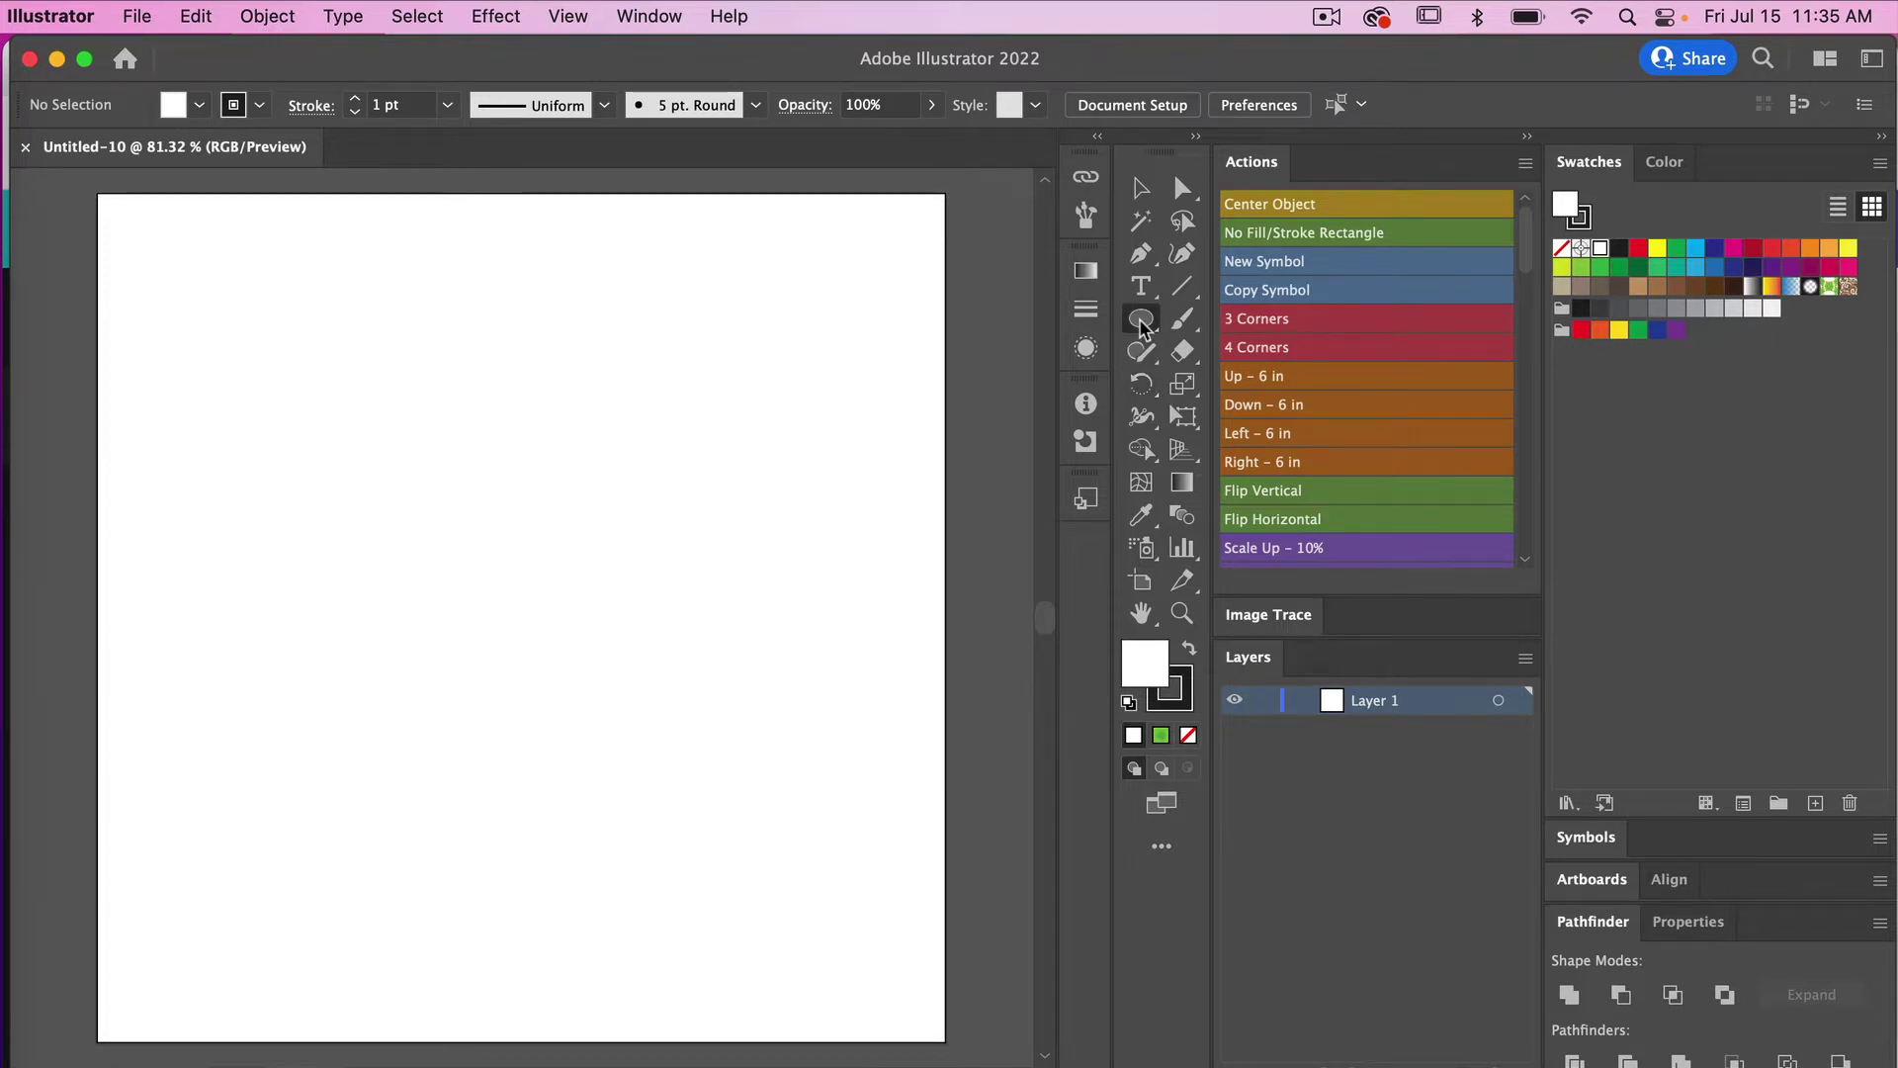
pyautogui.click(1141, 322)
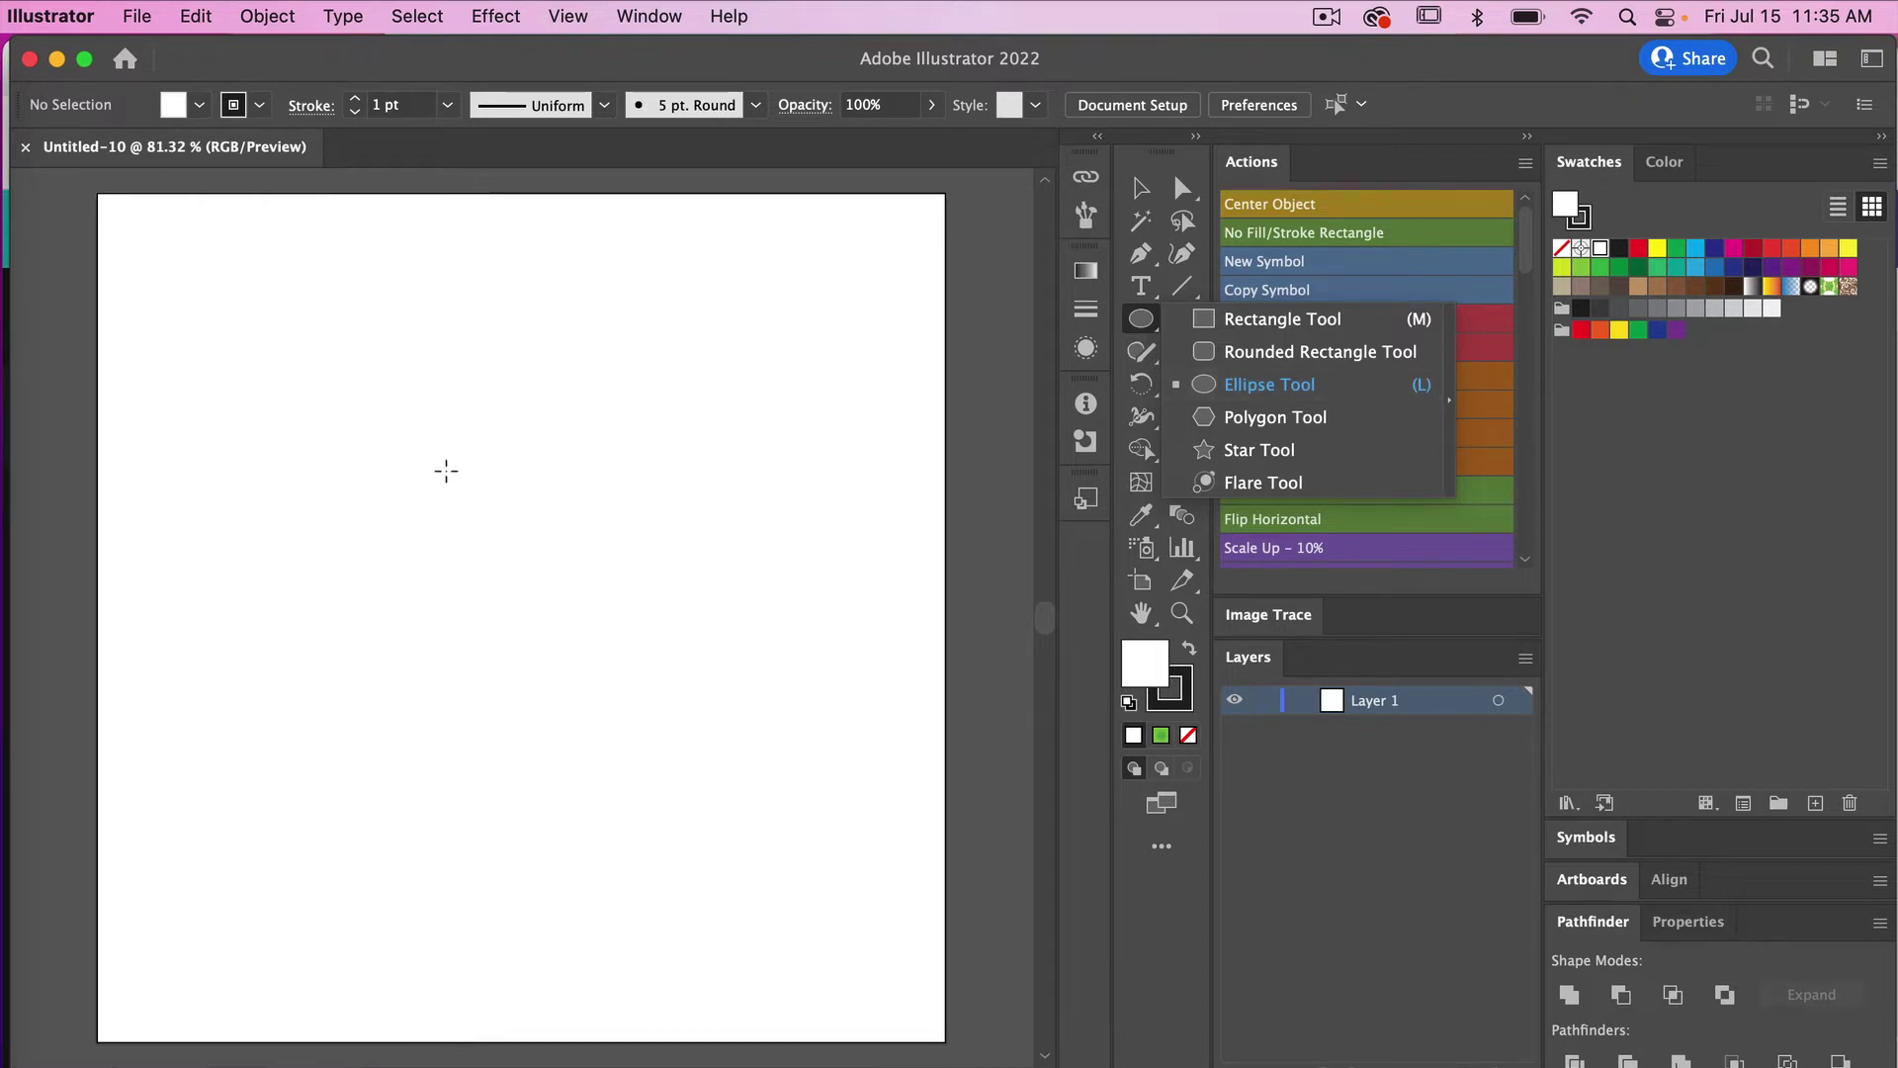
pyautogui.moveTo(418, 455); pyautogui.dragTo(606, 670)
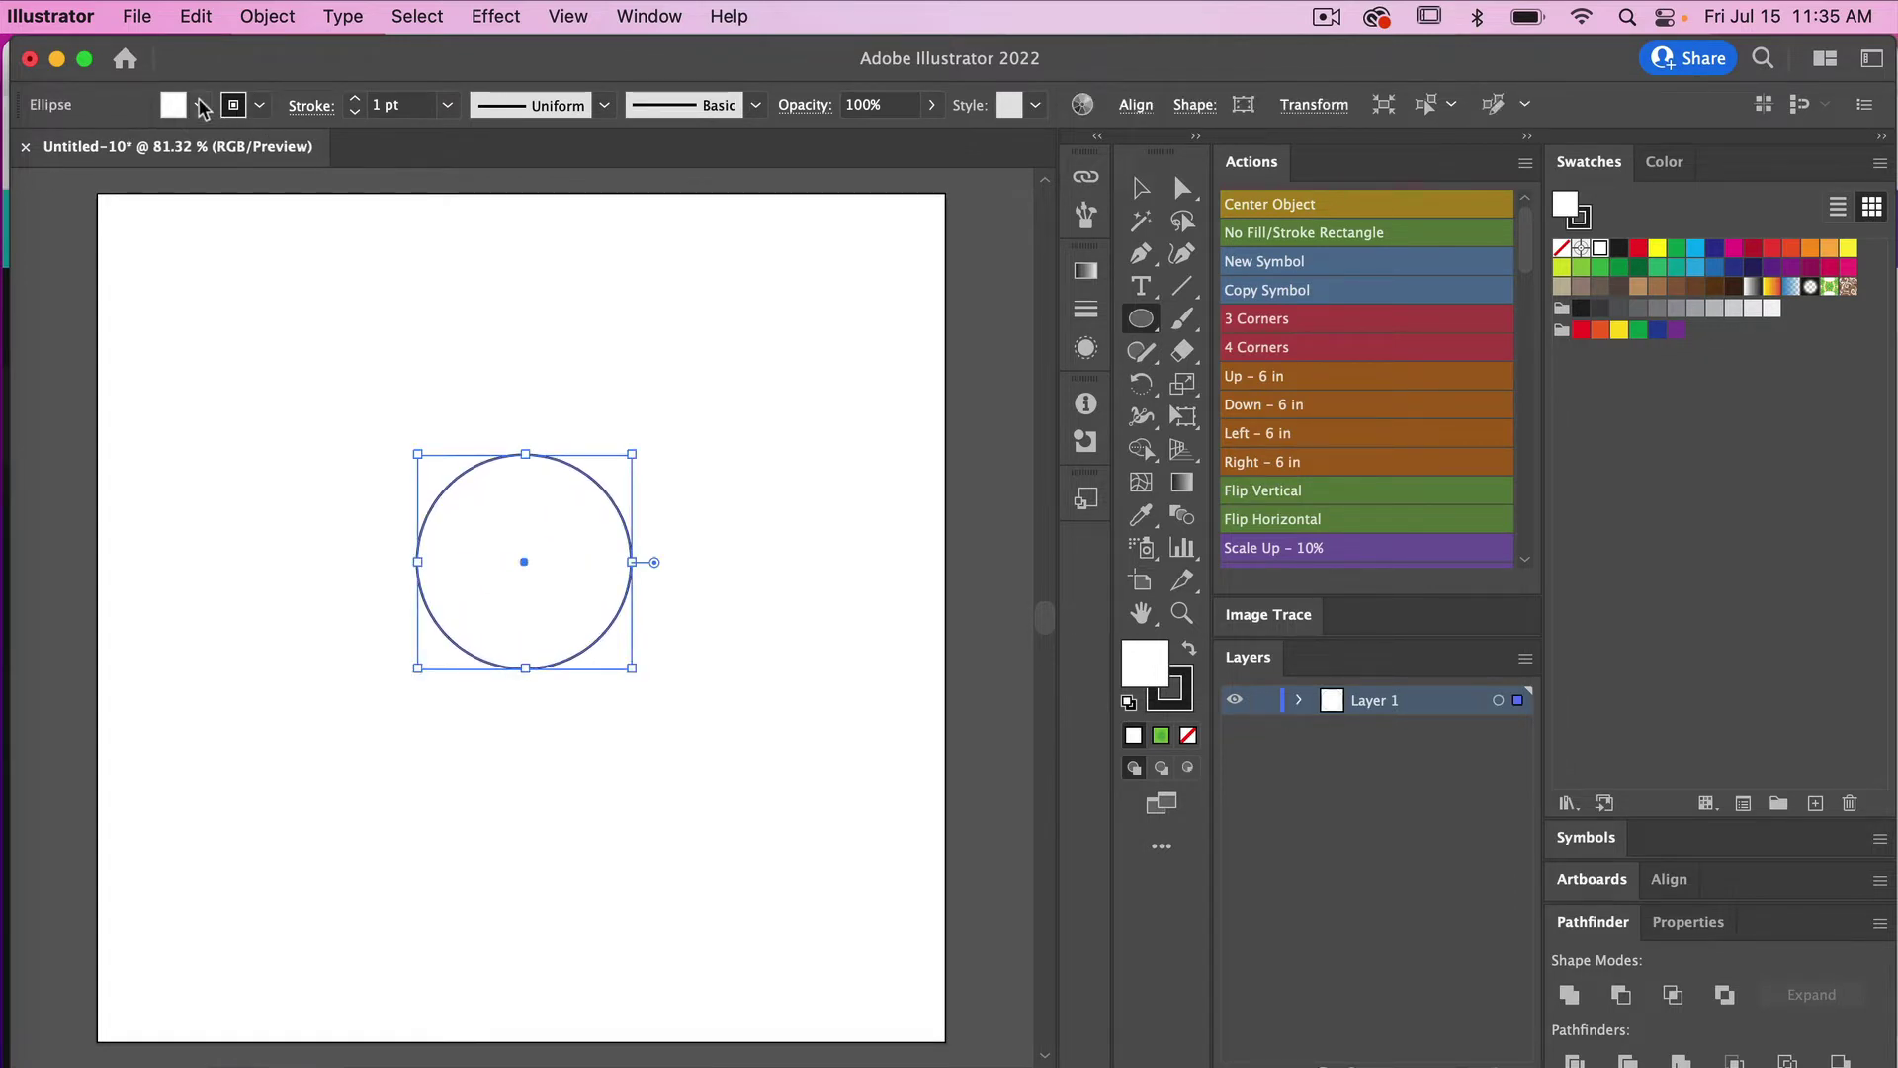
pyautogui.click(172, 106)
pyautogui.click(78, 151)
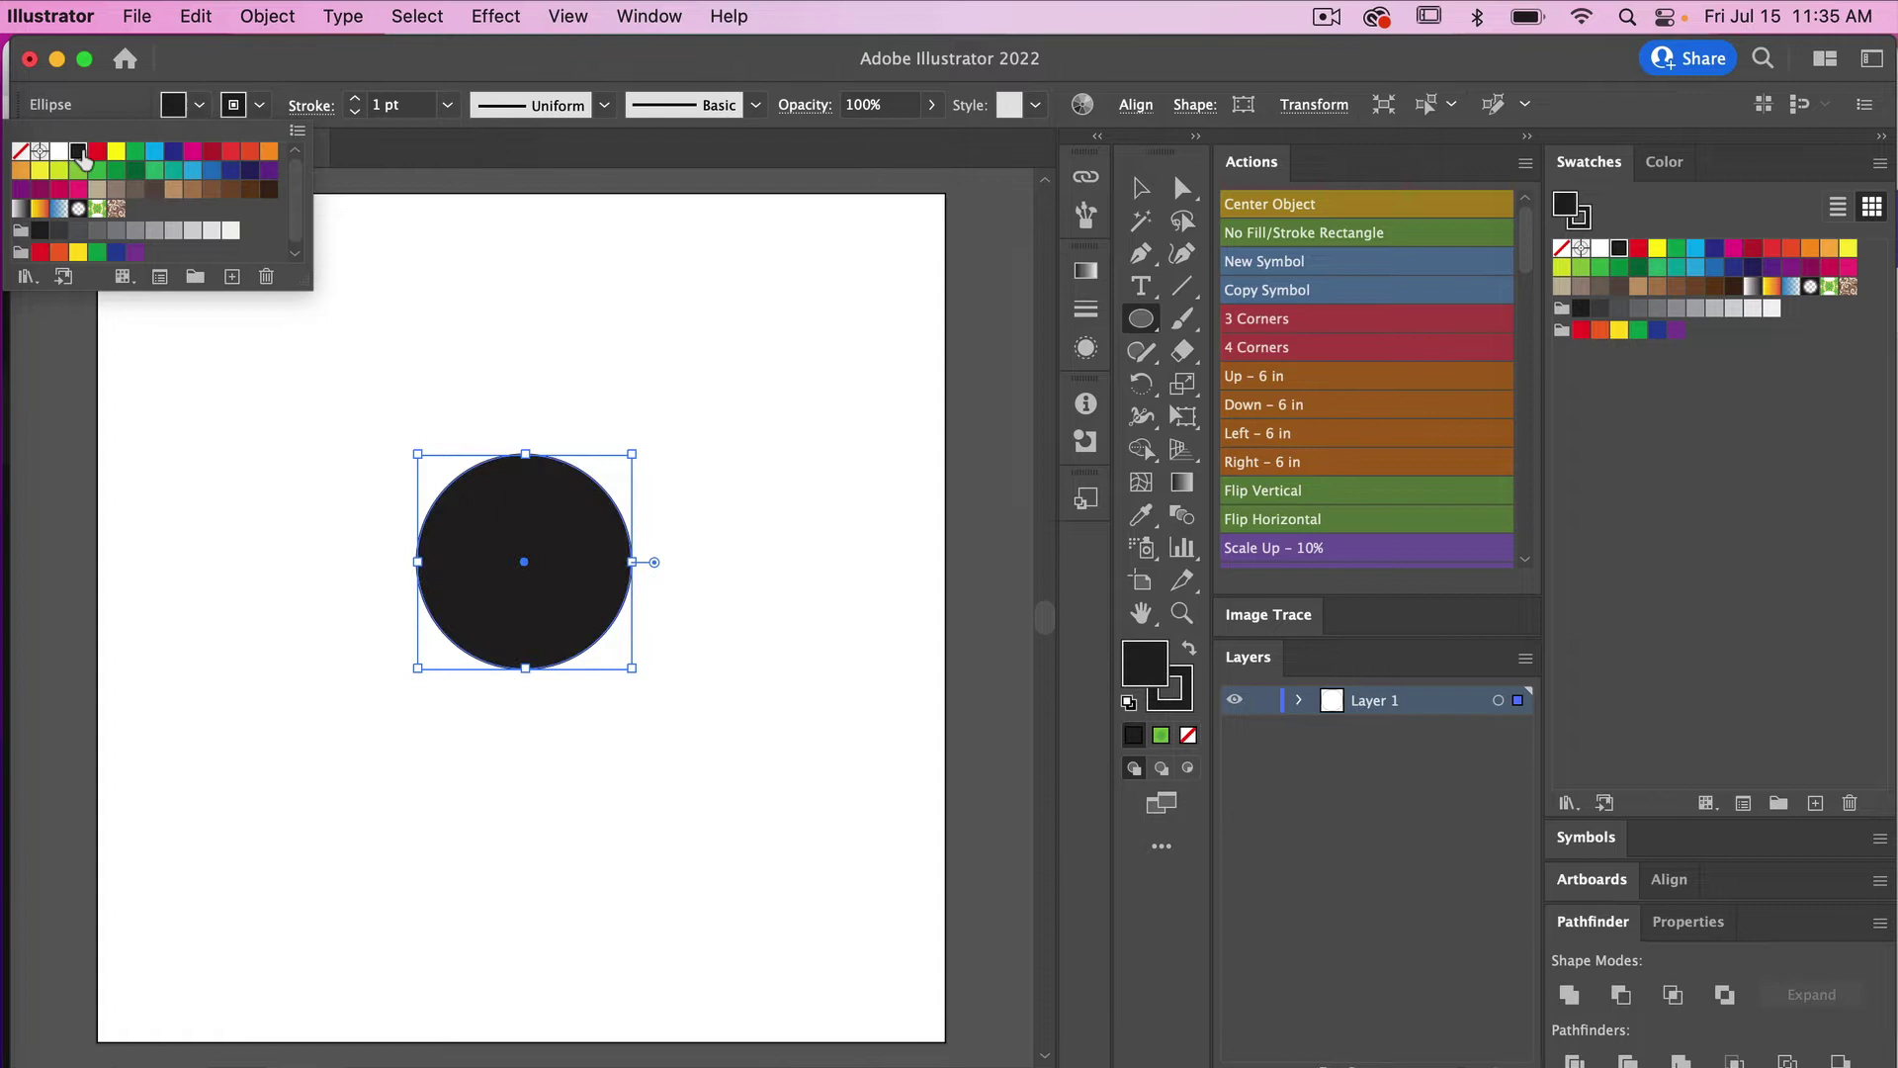
pyautogui.click(260, 105)
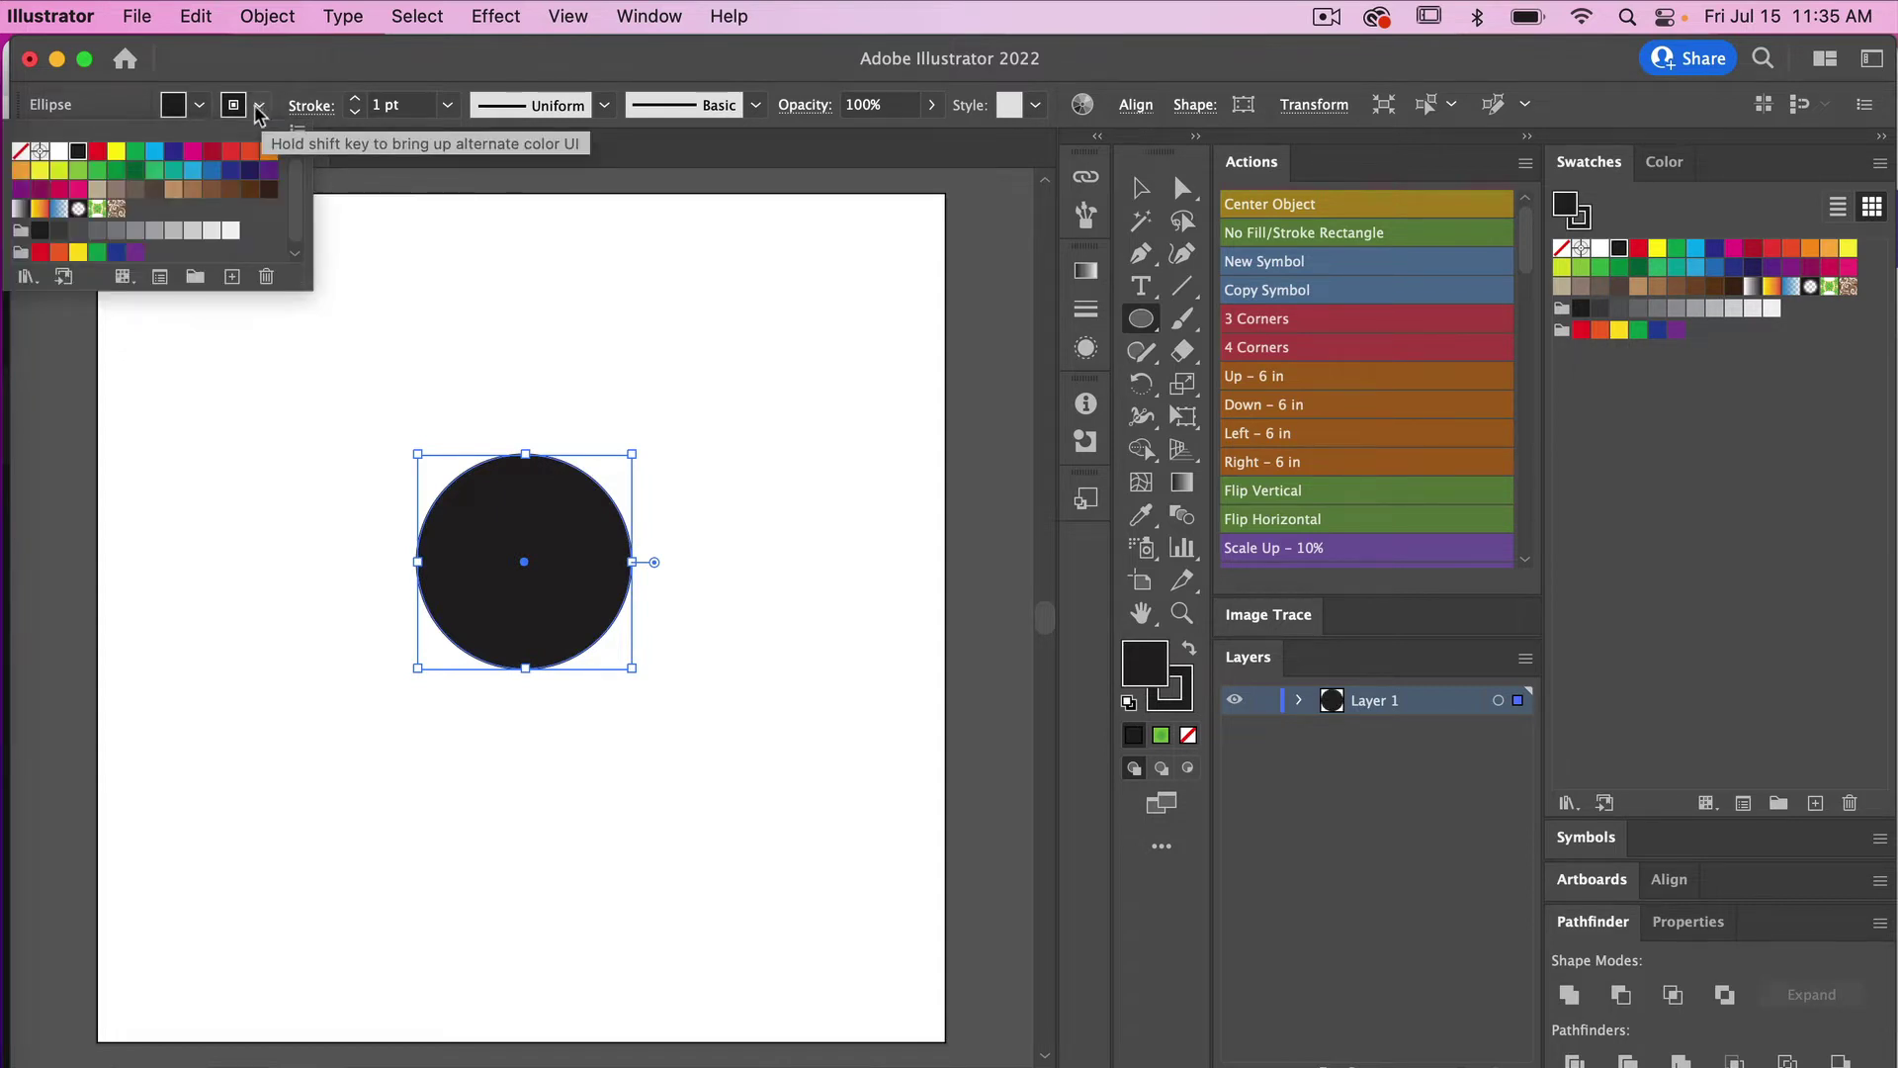
pyautogui.click(20, 151)
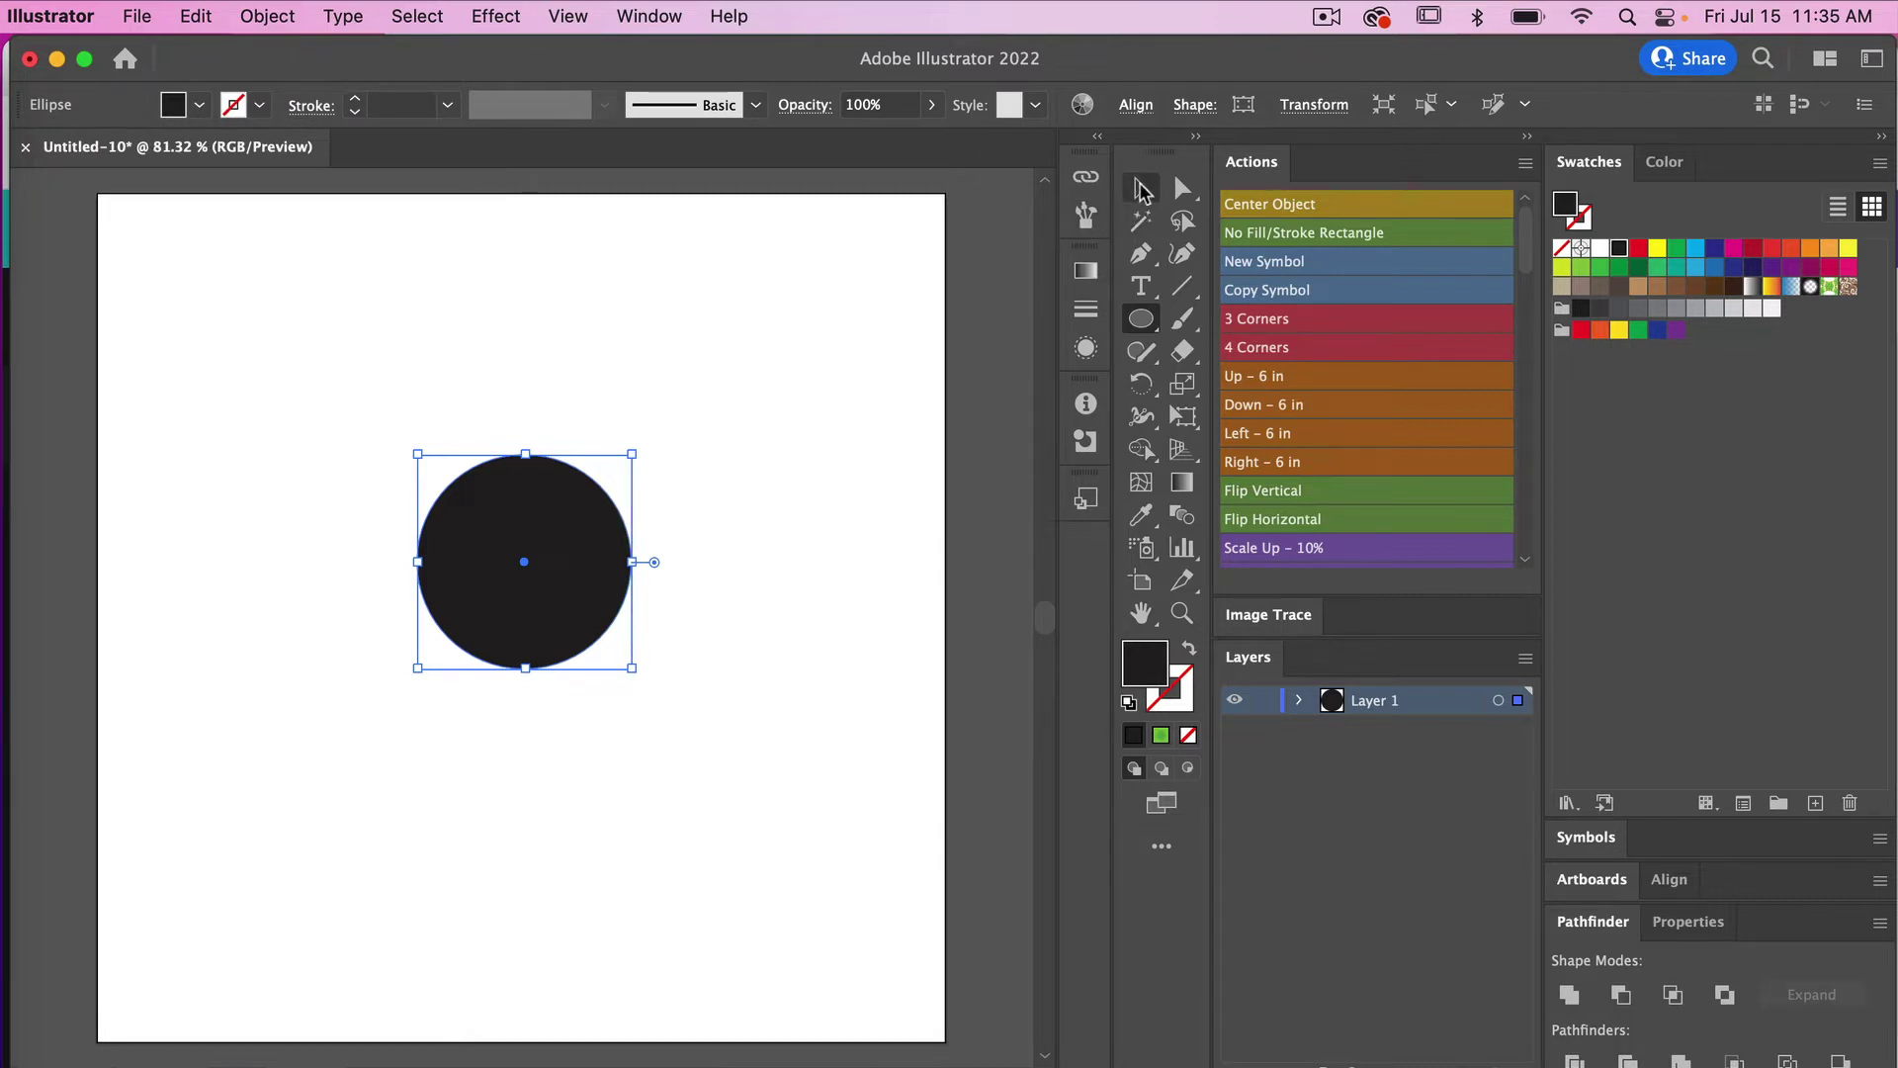
# Centre the circle horizontally and vertically on the artboard.
pyautogui.click(1142, 187)
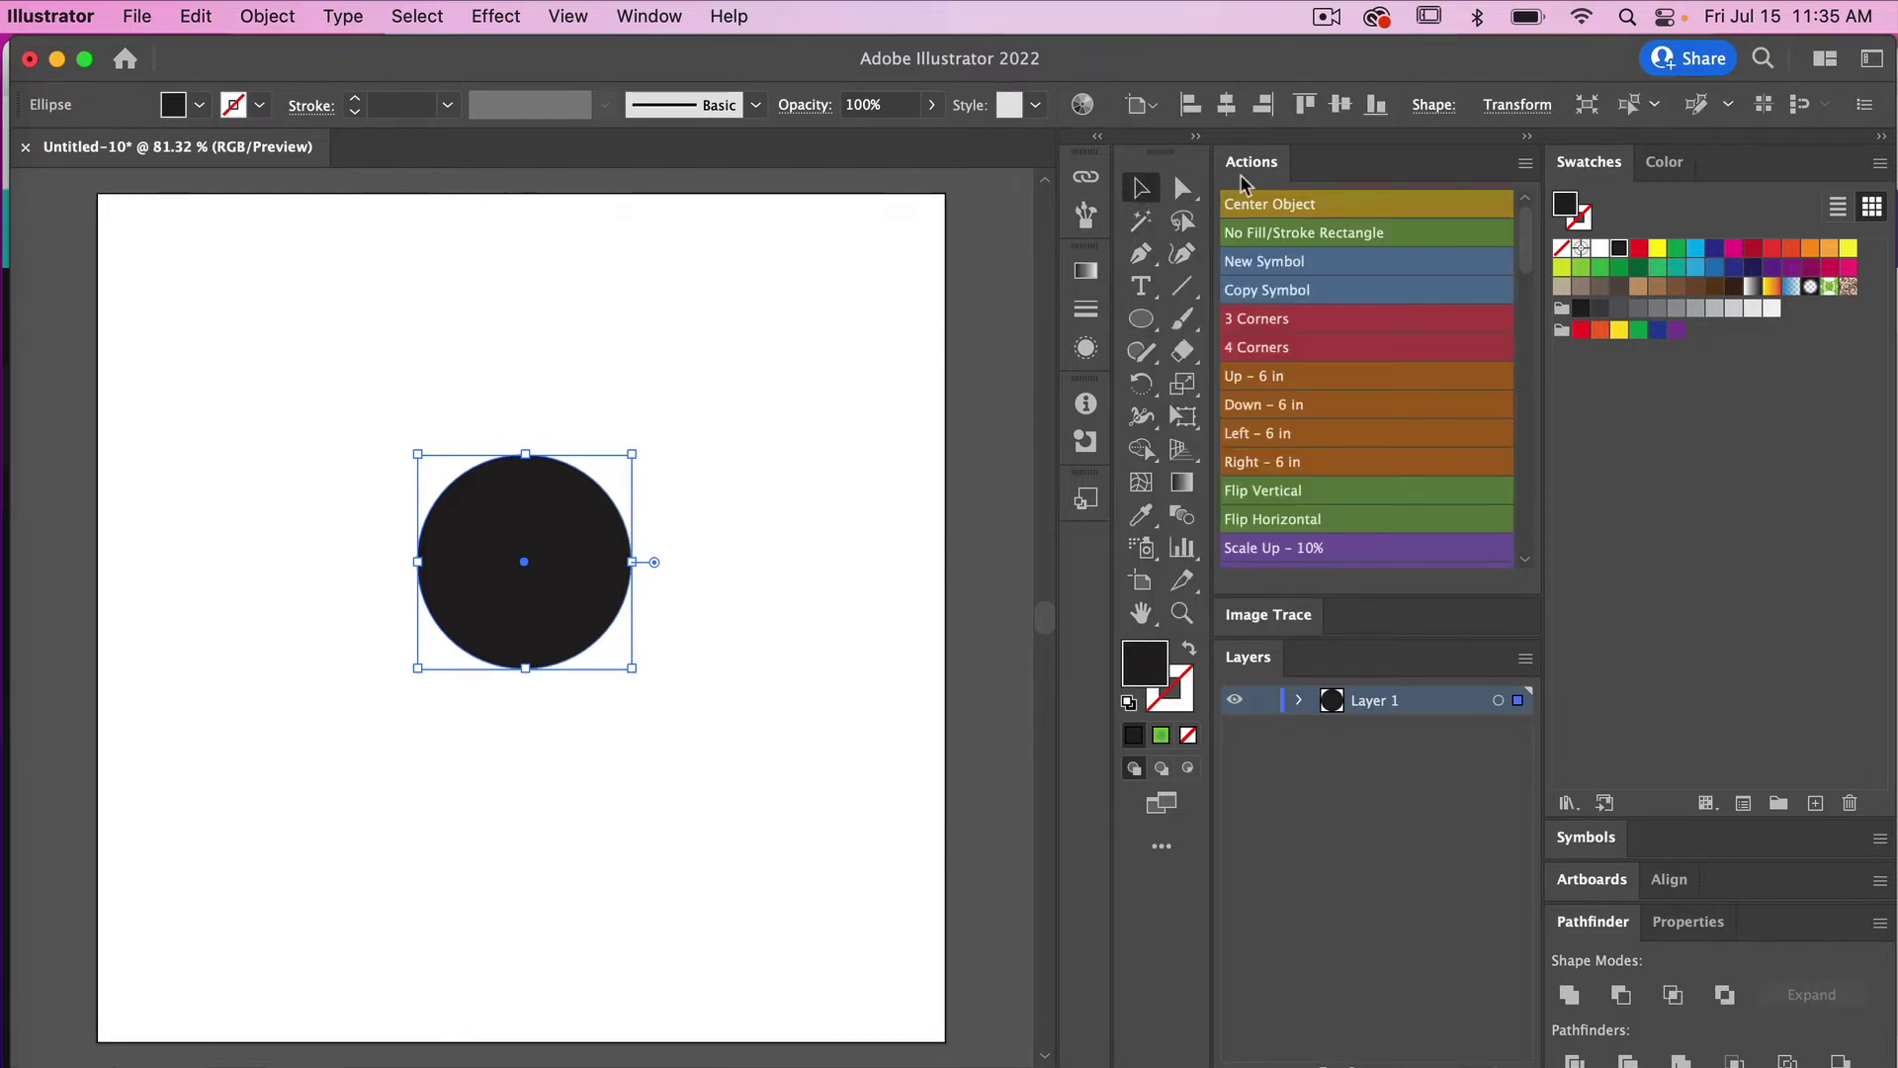
pyautogui.click(1227, 107)
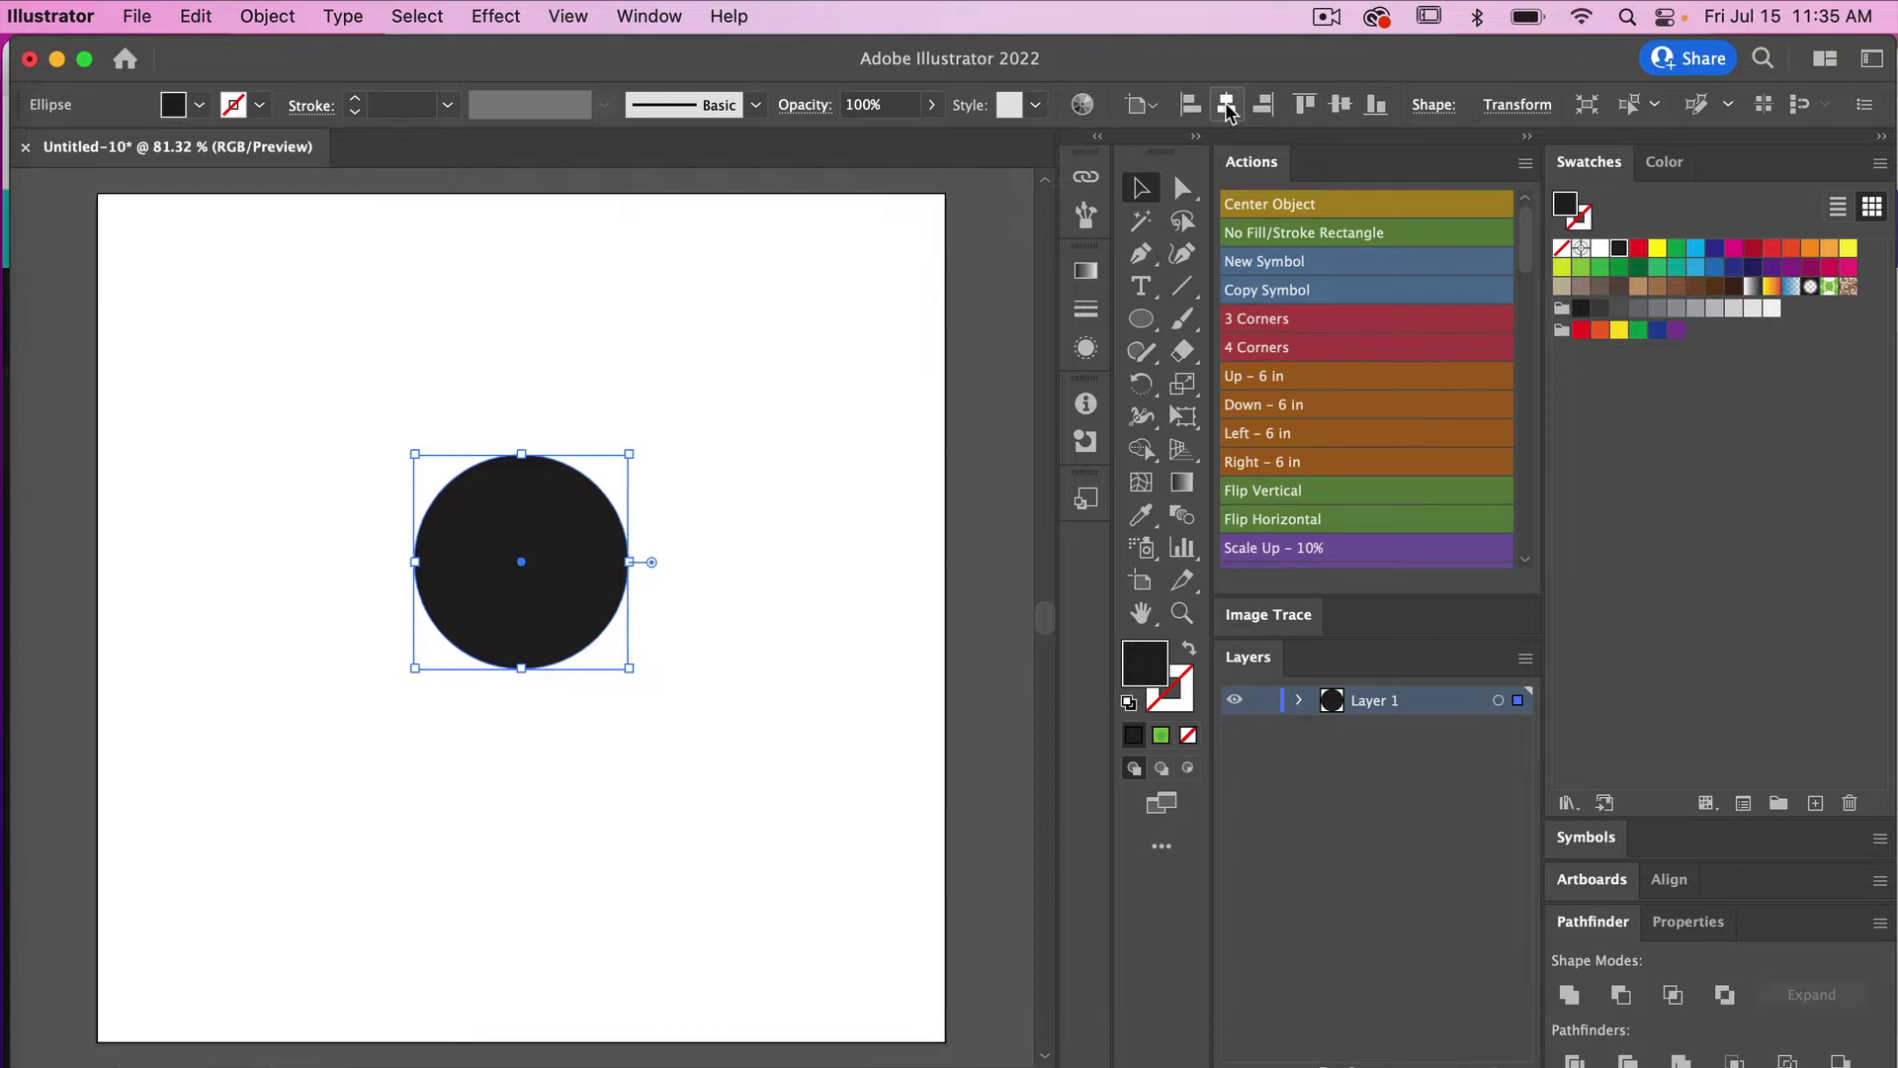
pyautogui.click(1339, 104)
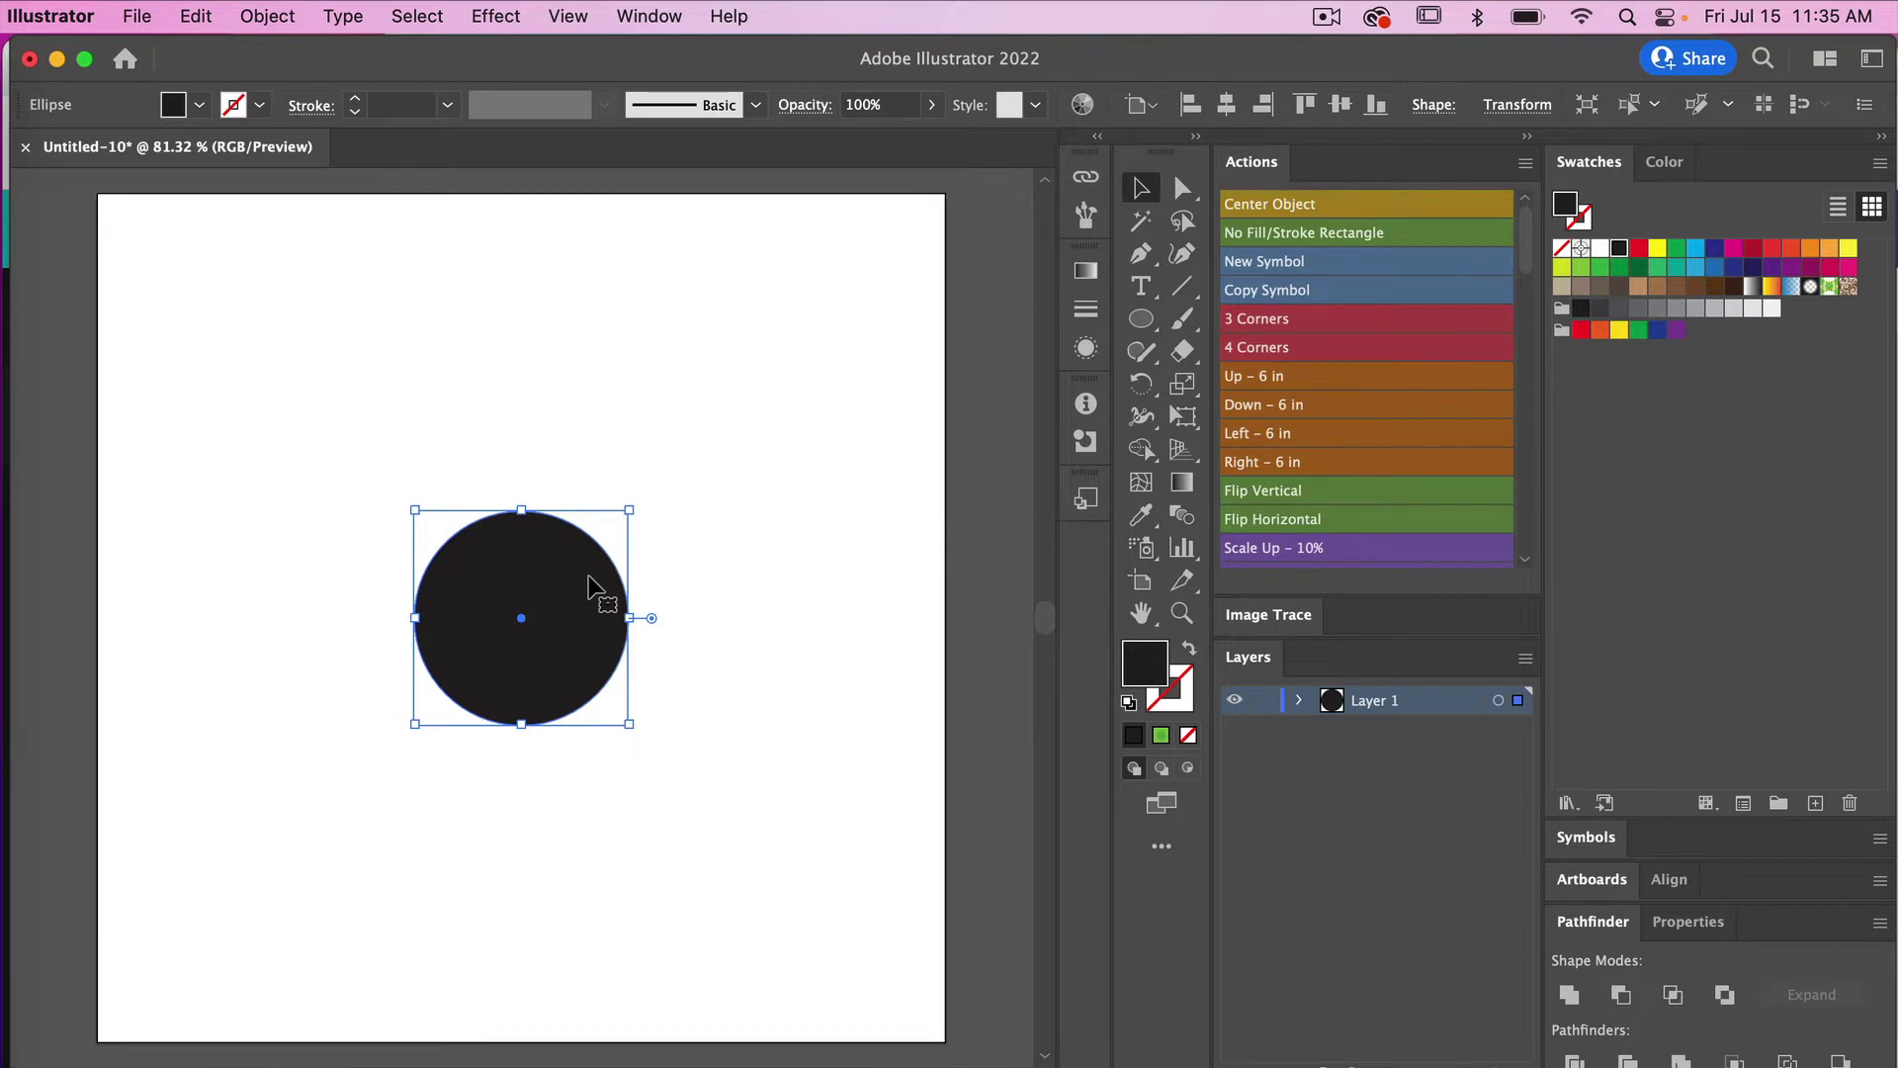
# Option-drag a duplicate of the circle 1.2 in straight above the original.
pyautogui.moveTo(589, 578); pyautogui.dragTo(593, 414)
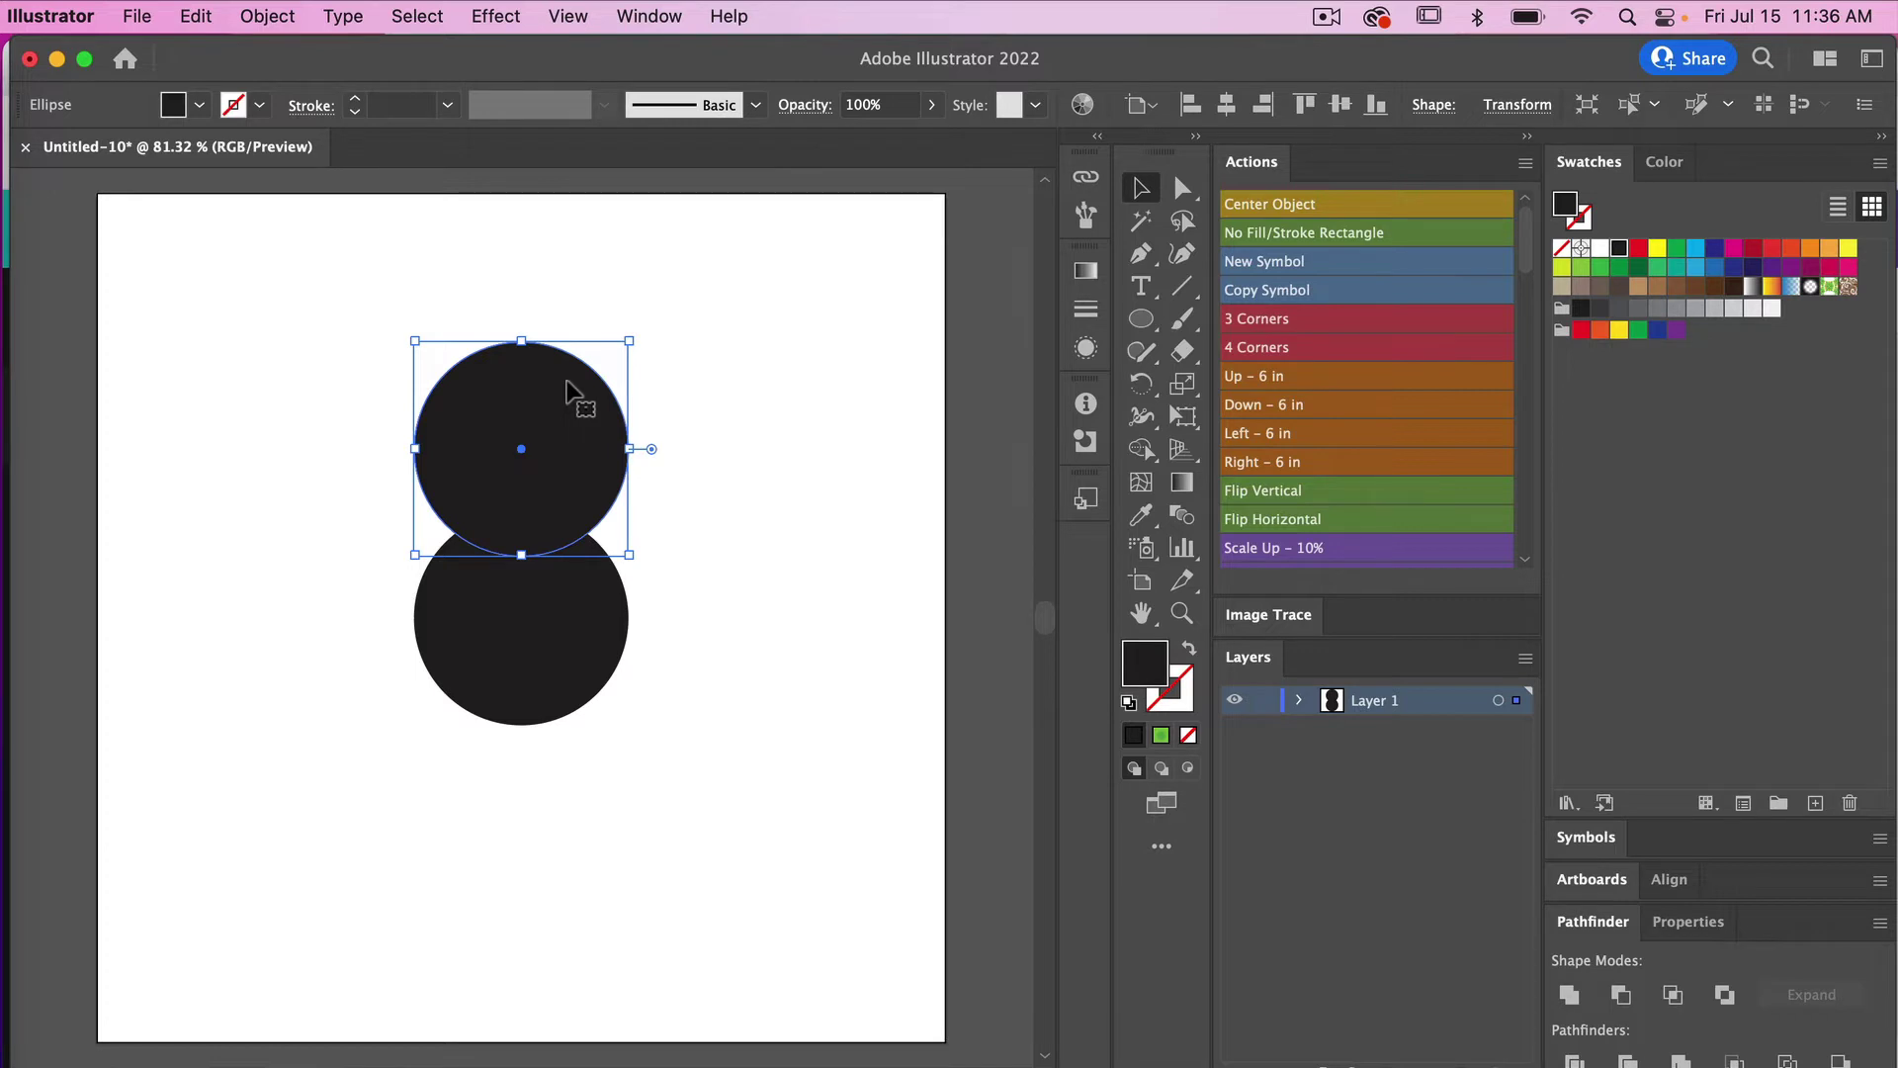
pyautogui.press('r')
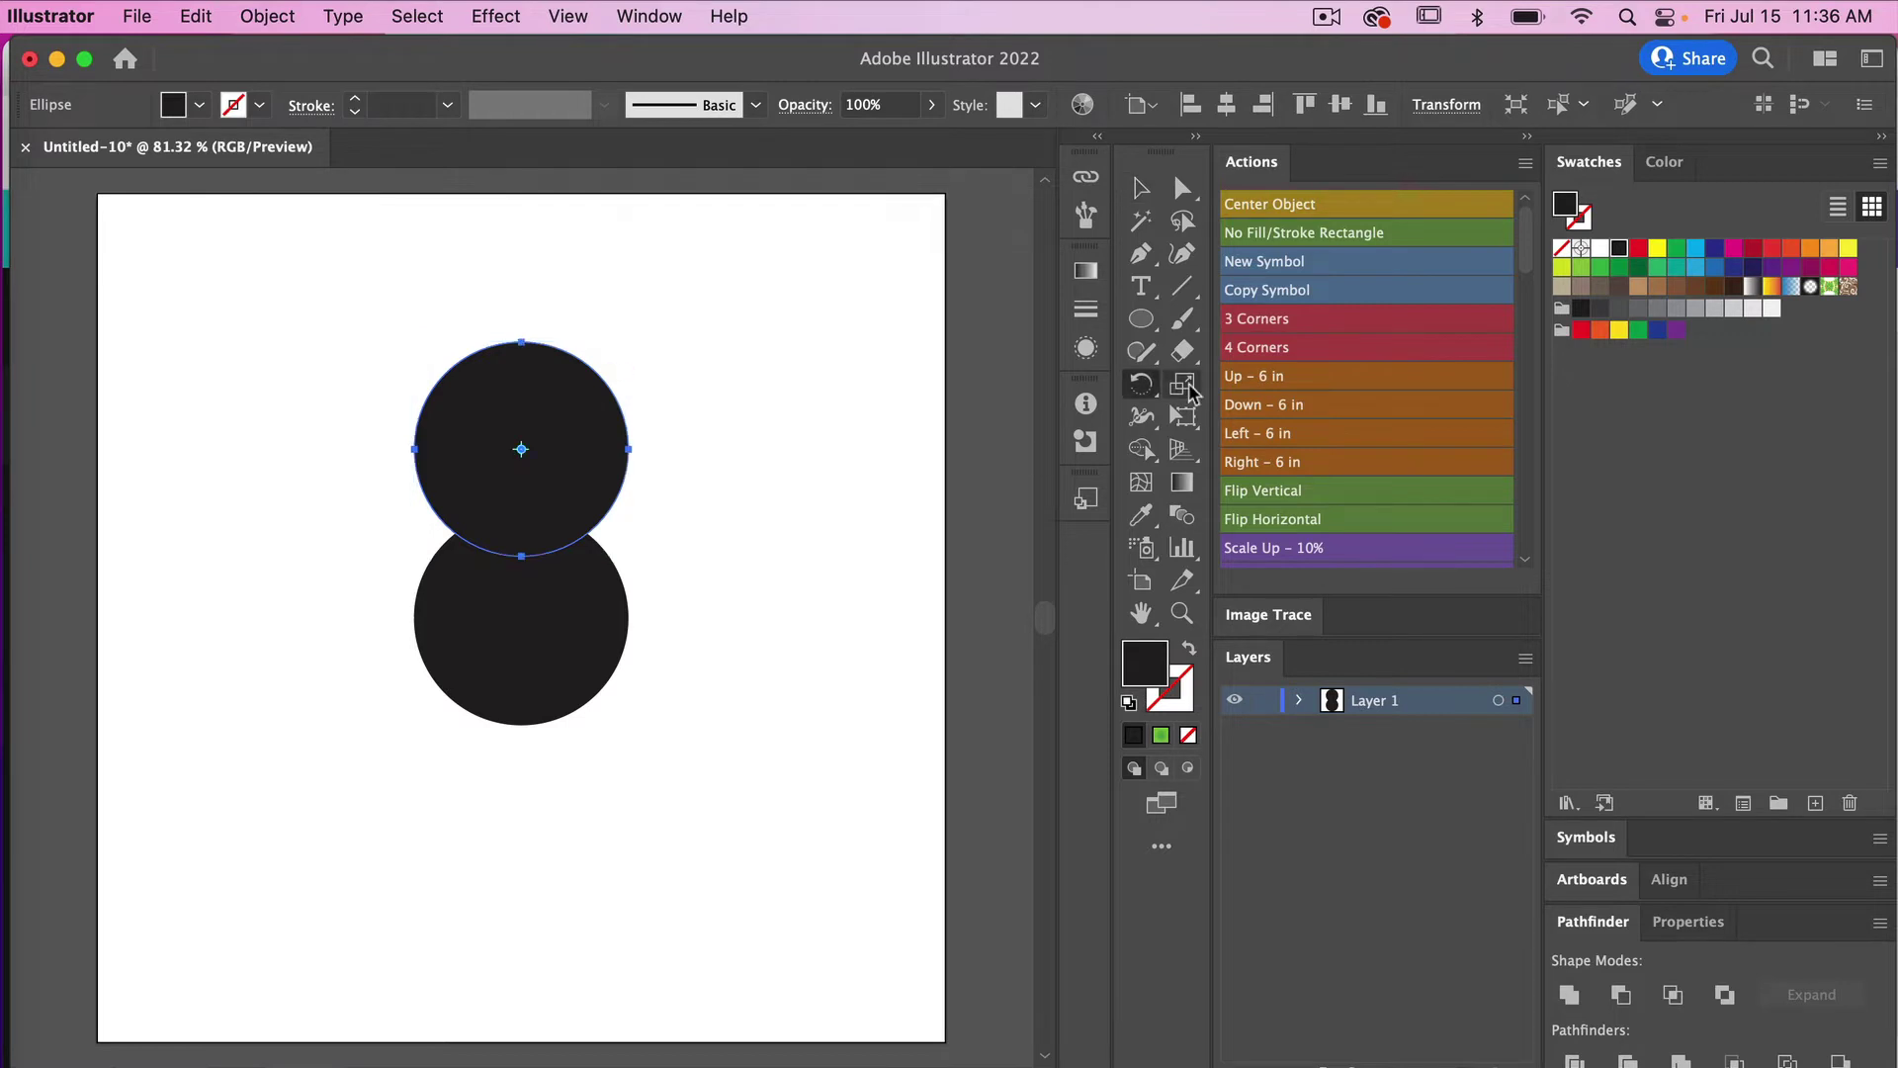
# Rotate a copy 72° around the lower circle's centre, then repeat it three times with Cmd+D.
pyautogui.click(1142, 384)
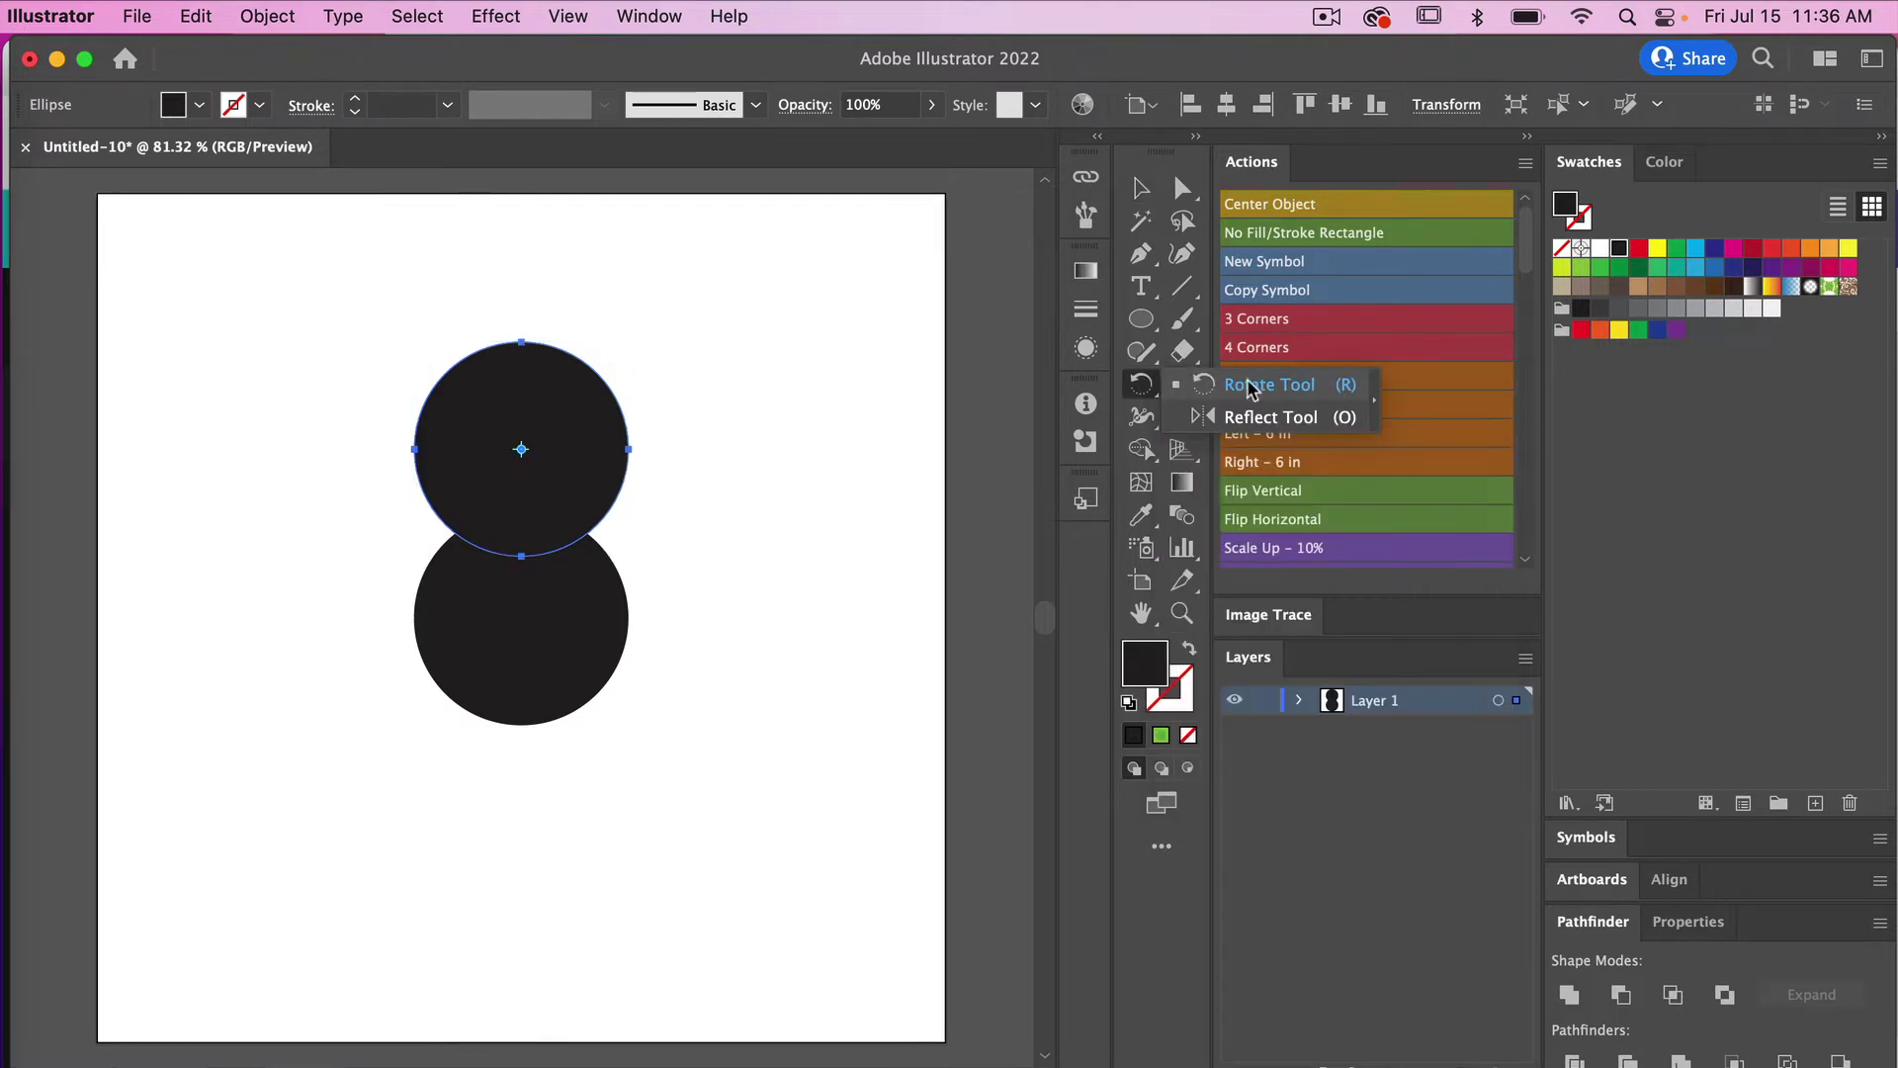
pyautogui.click(1278, 390)
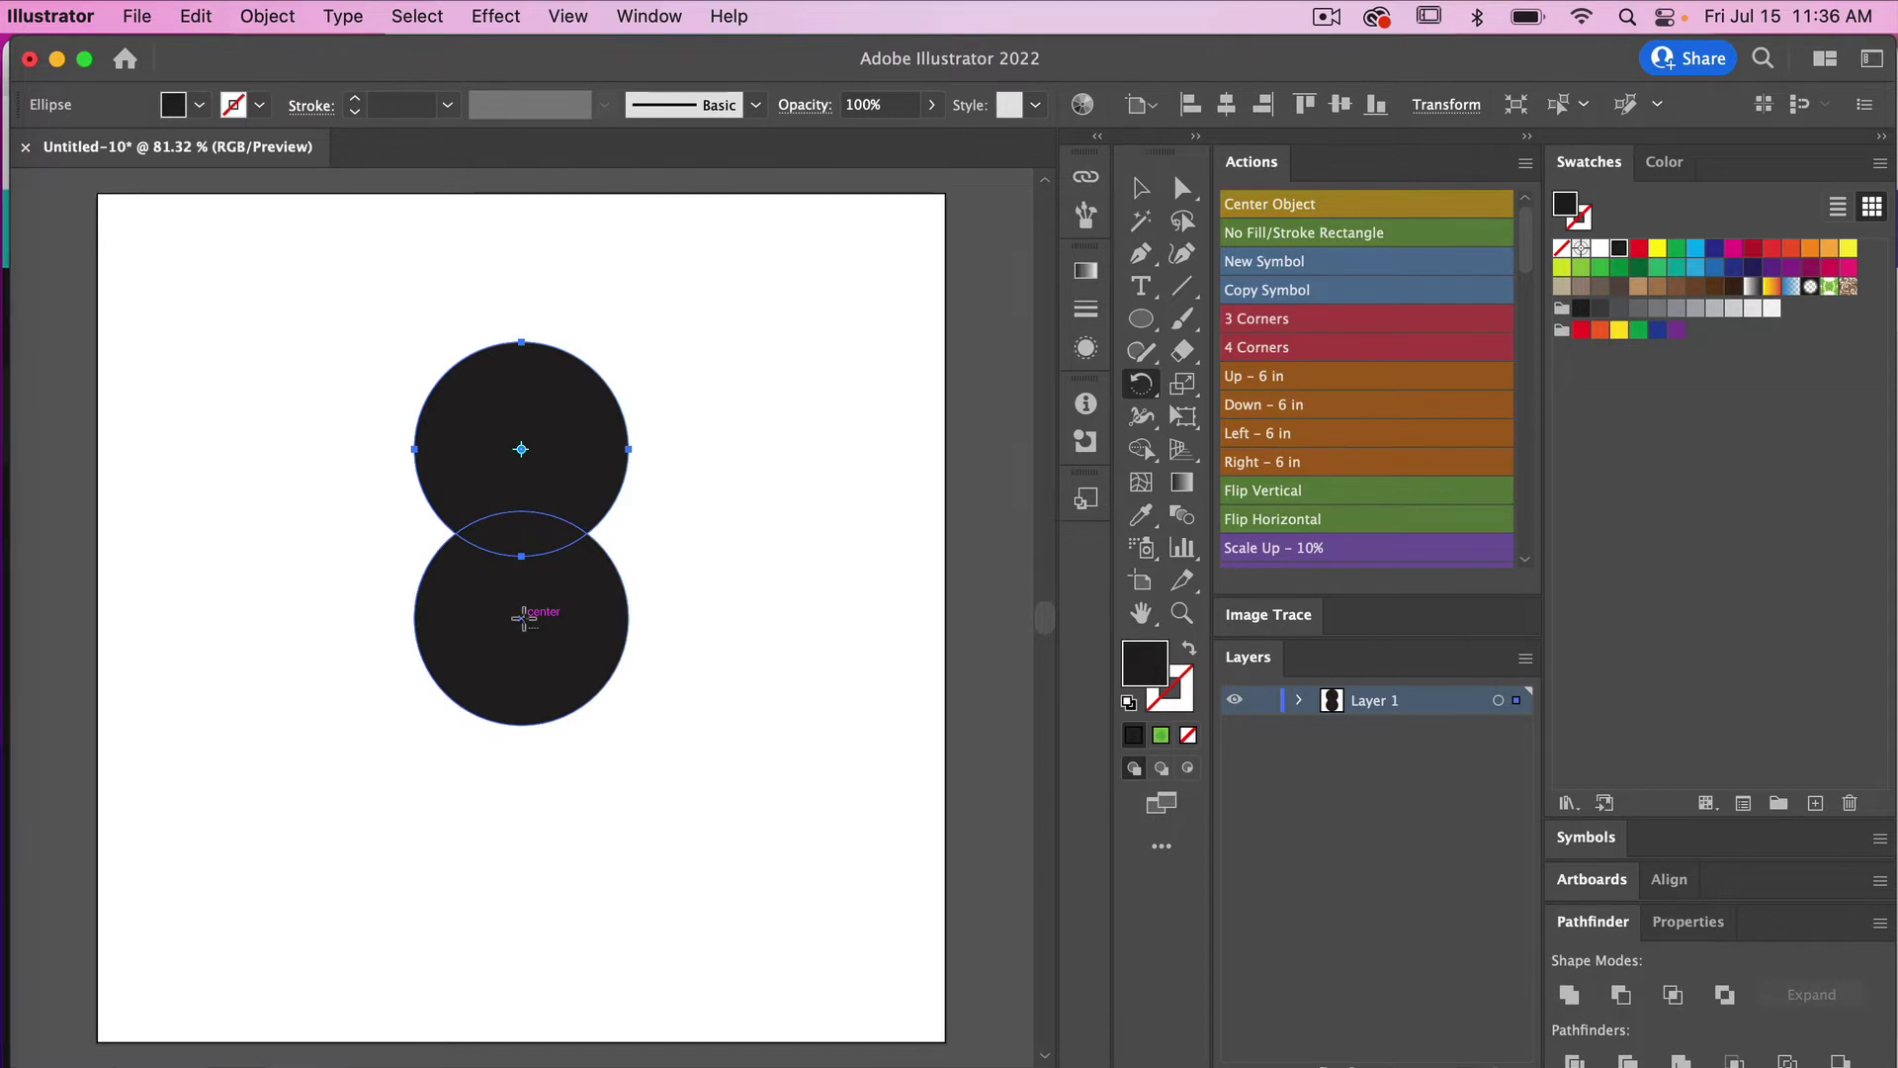
pyautogui.keyDown('alt'); pyautogui.click(522, 618); pyautogui.keyUp('alt')
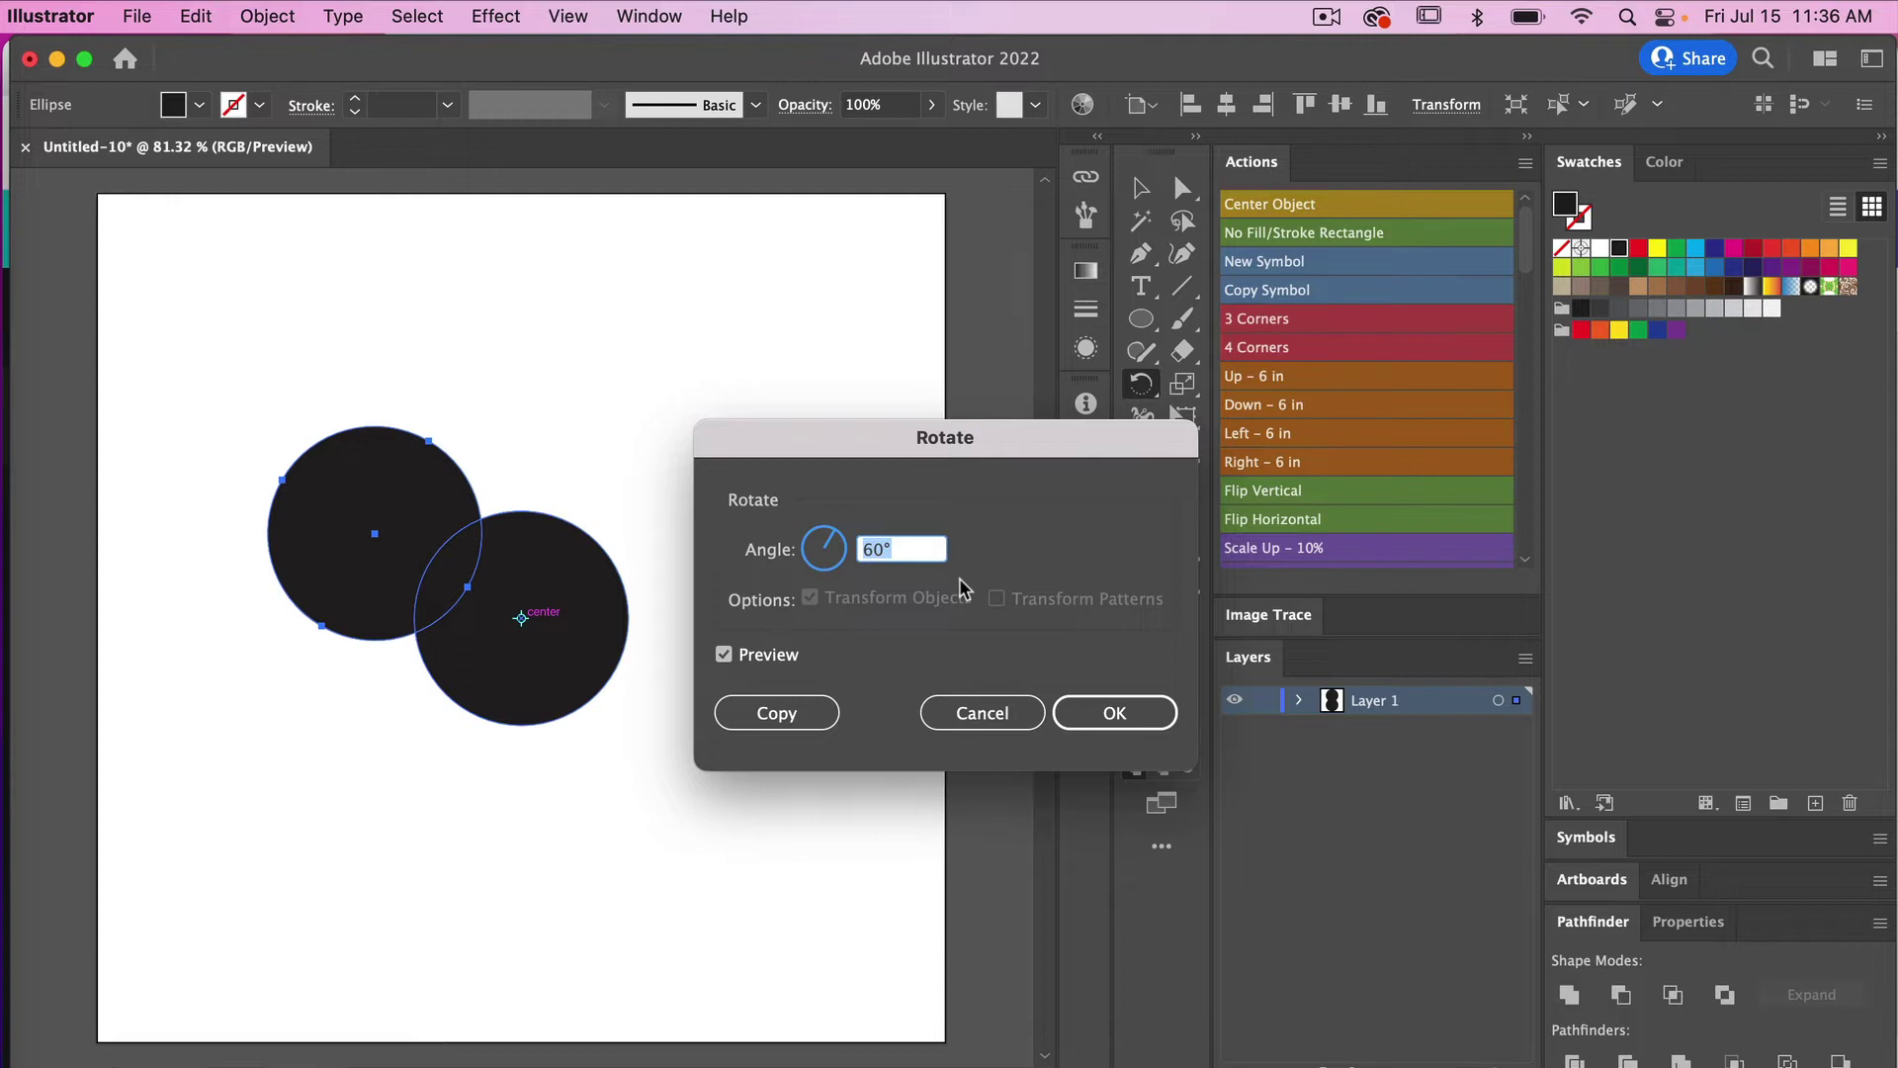
pyautogui.write('72')
pyautogui.click(724, 655)
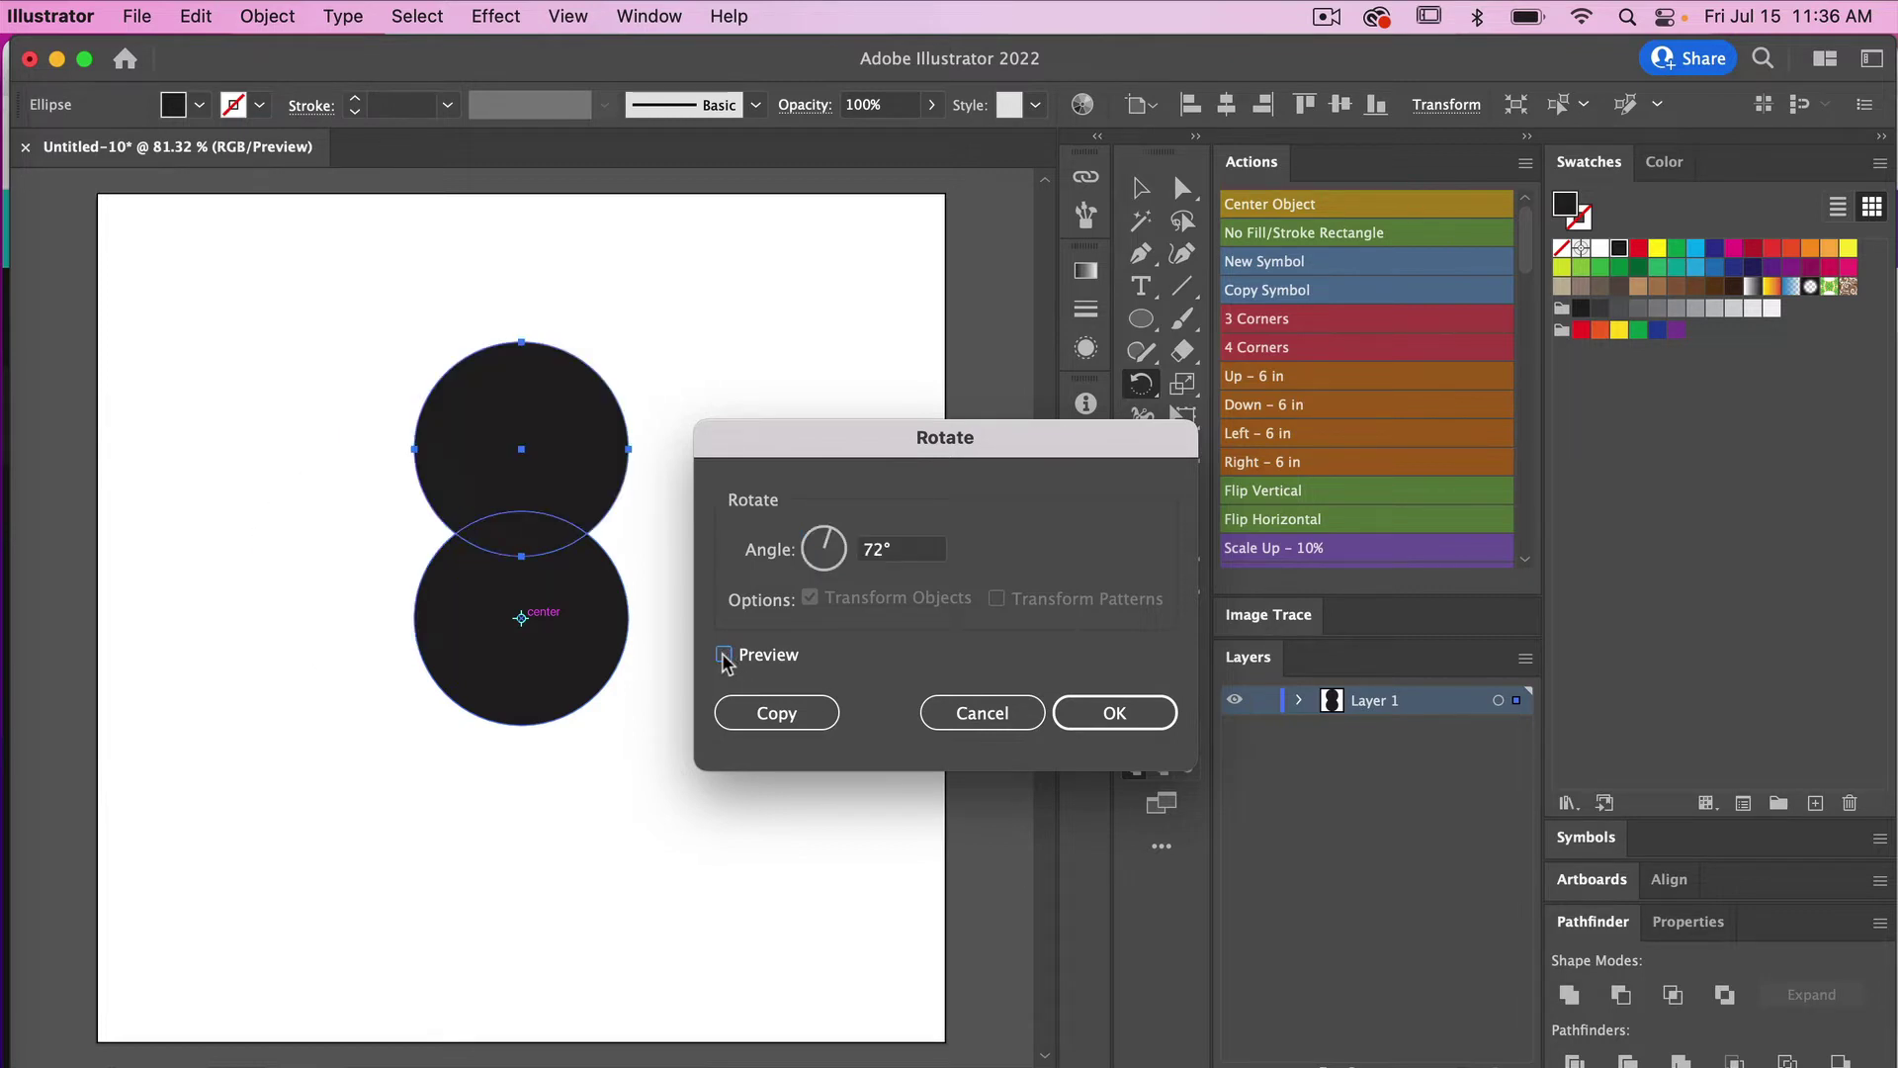
pyautogui.click(724, 656)
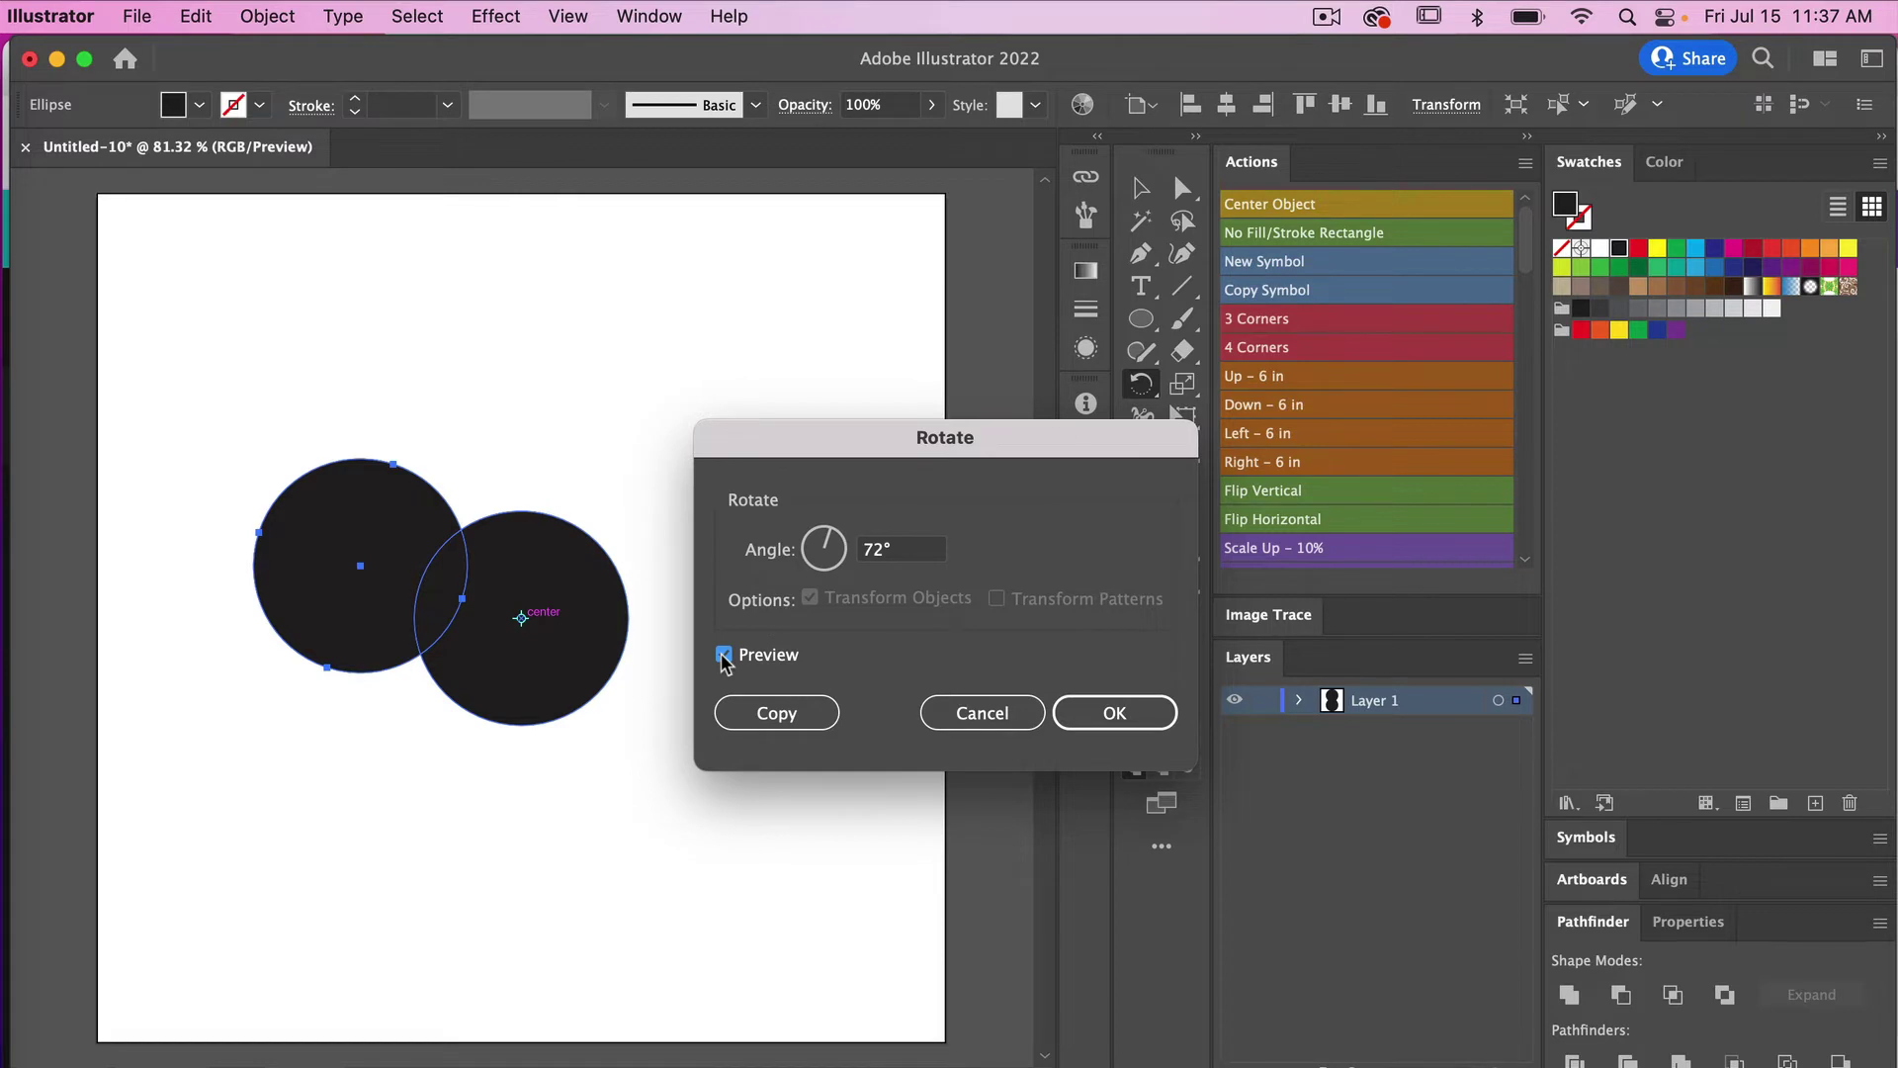
pyautogui.click(806, 716)
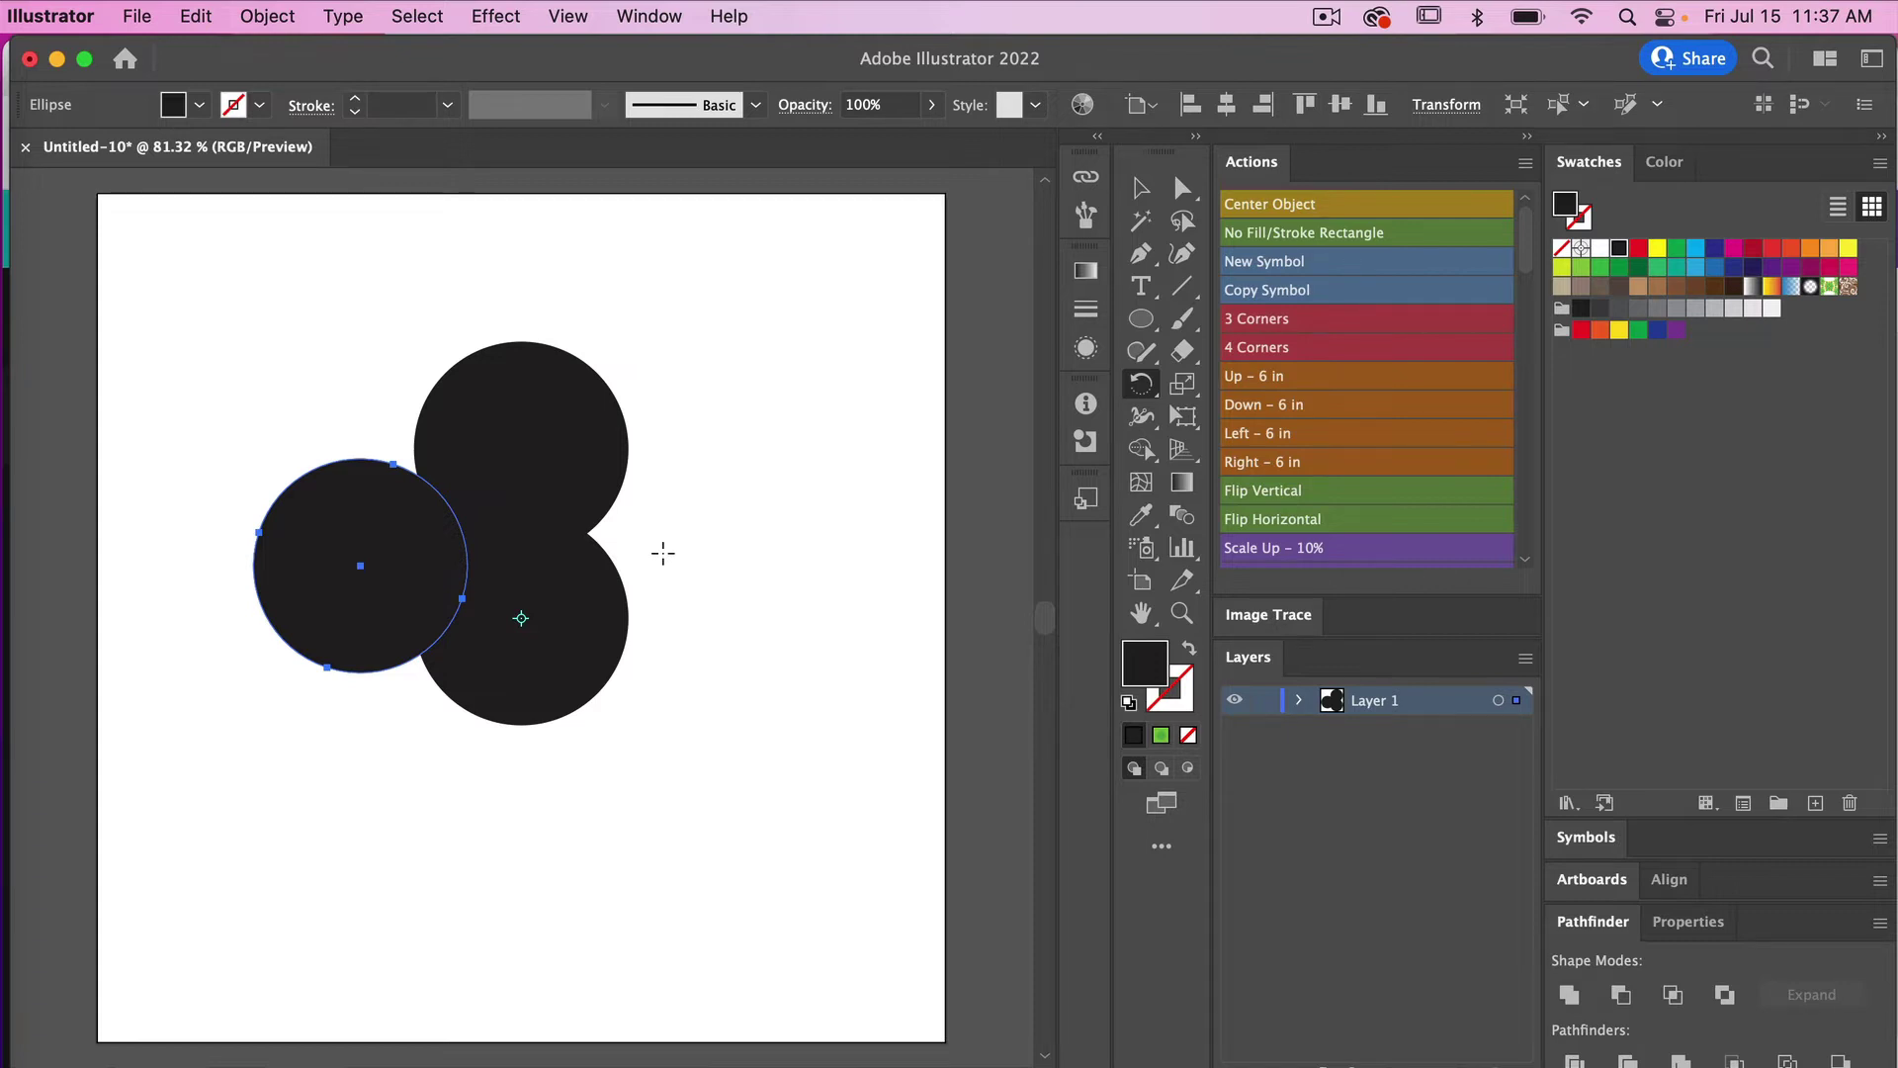
pyautogui.press('super')
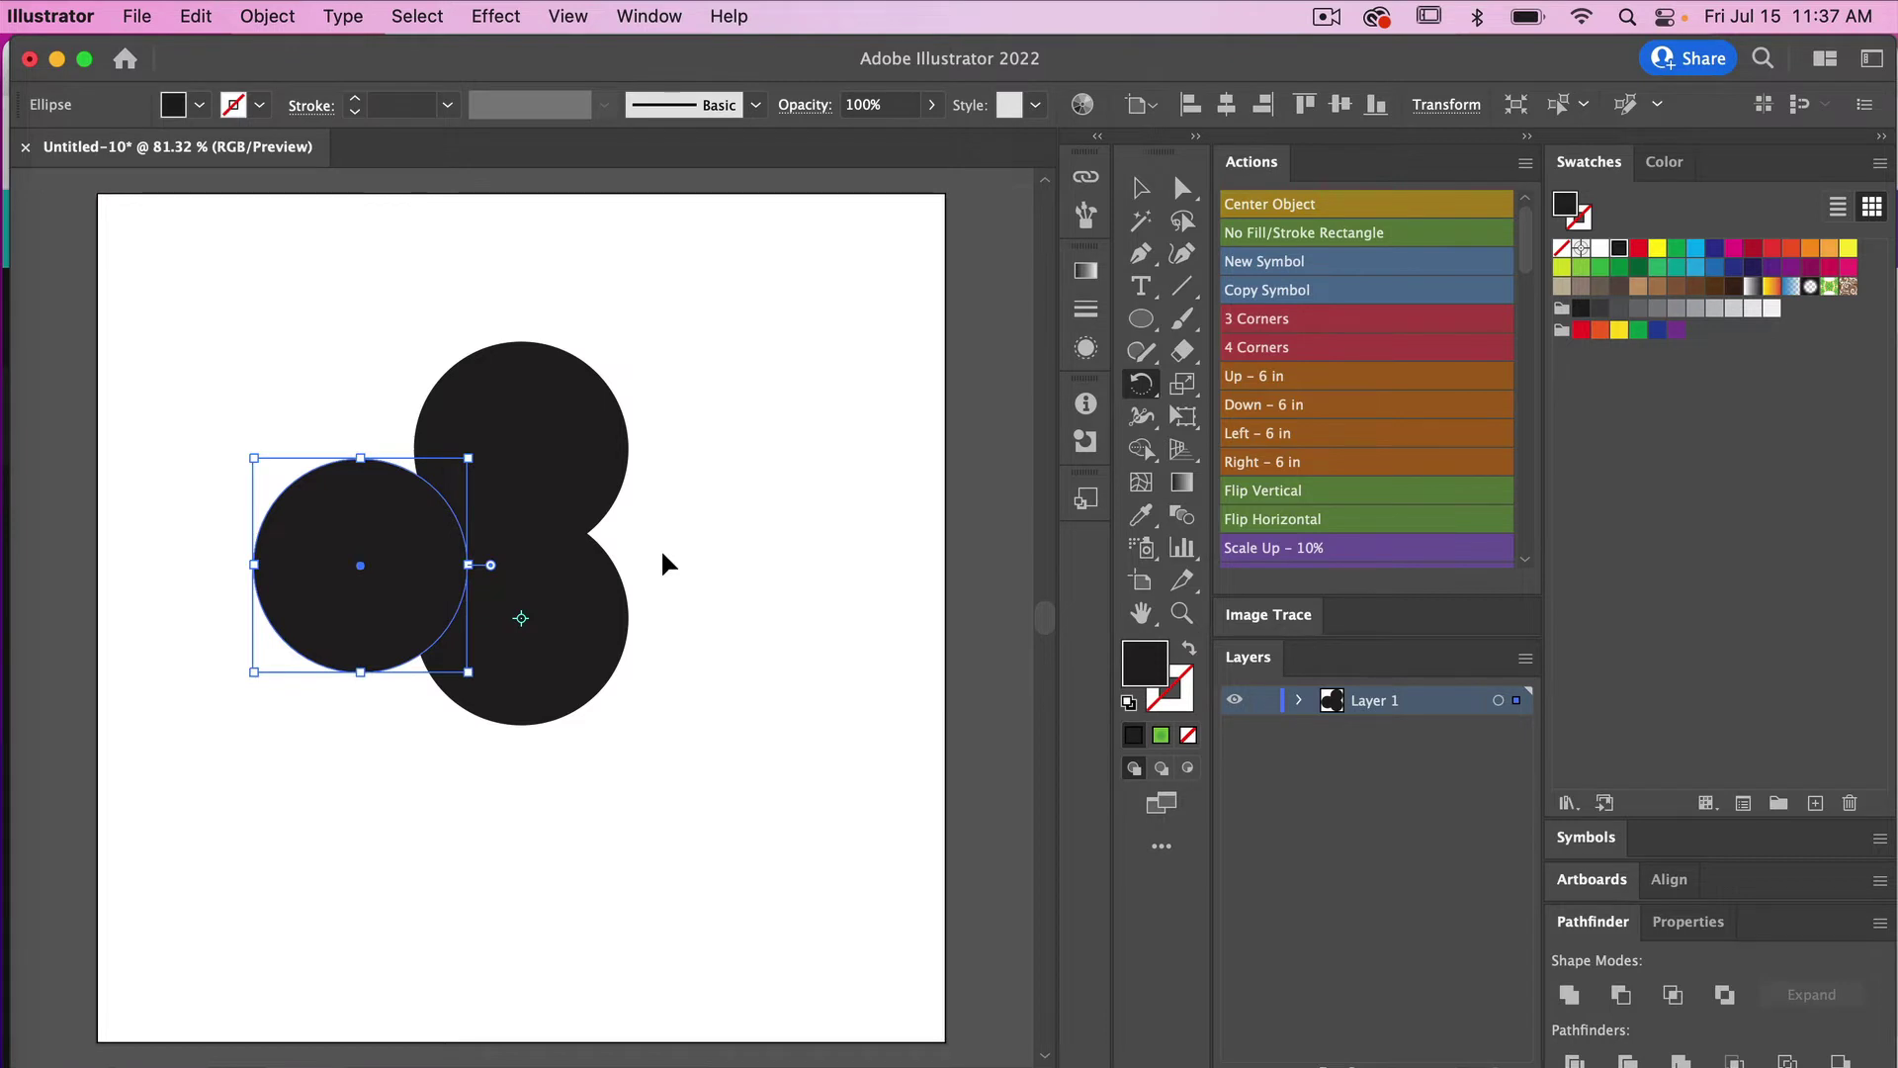
pyautogui.press('super+d')
pyautogui.press('super+d')
pyautogui.press('super+d')
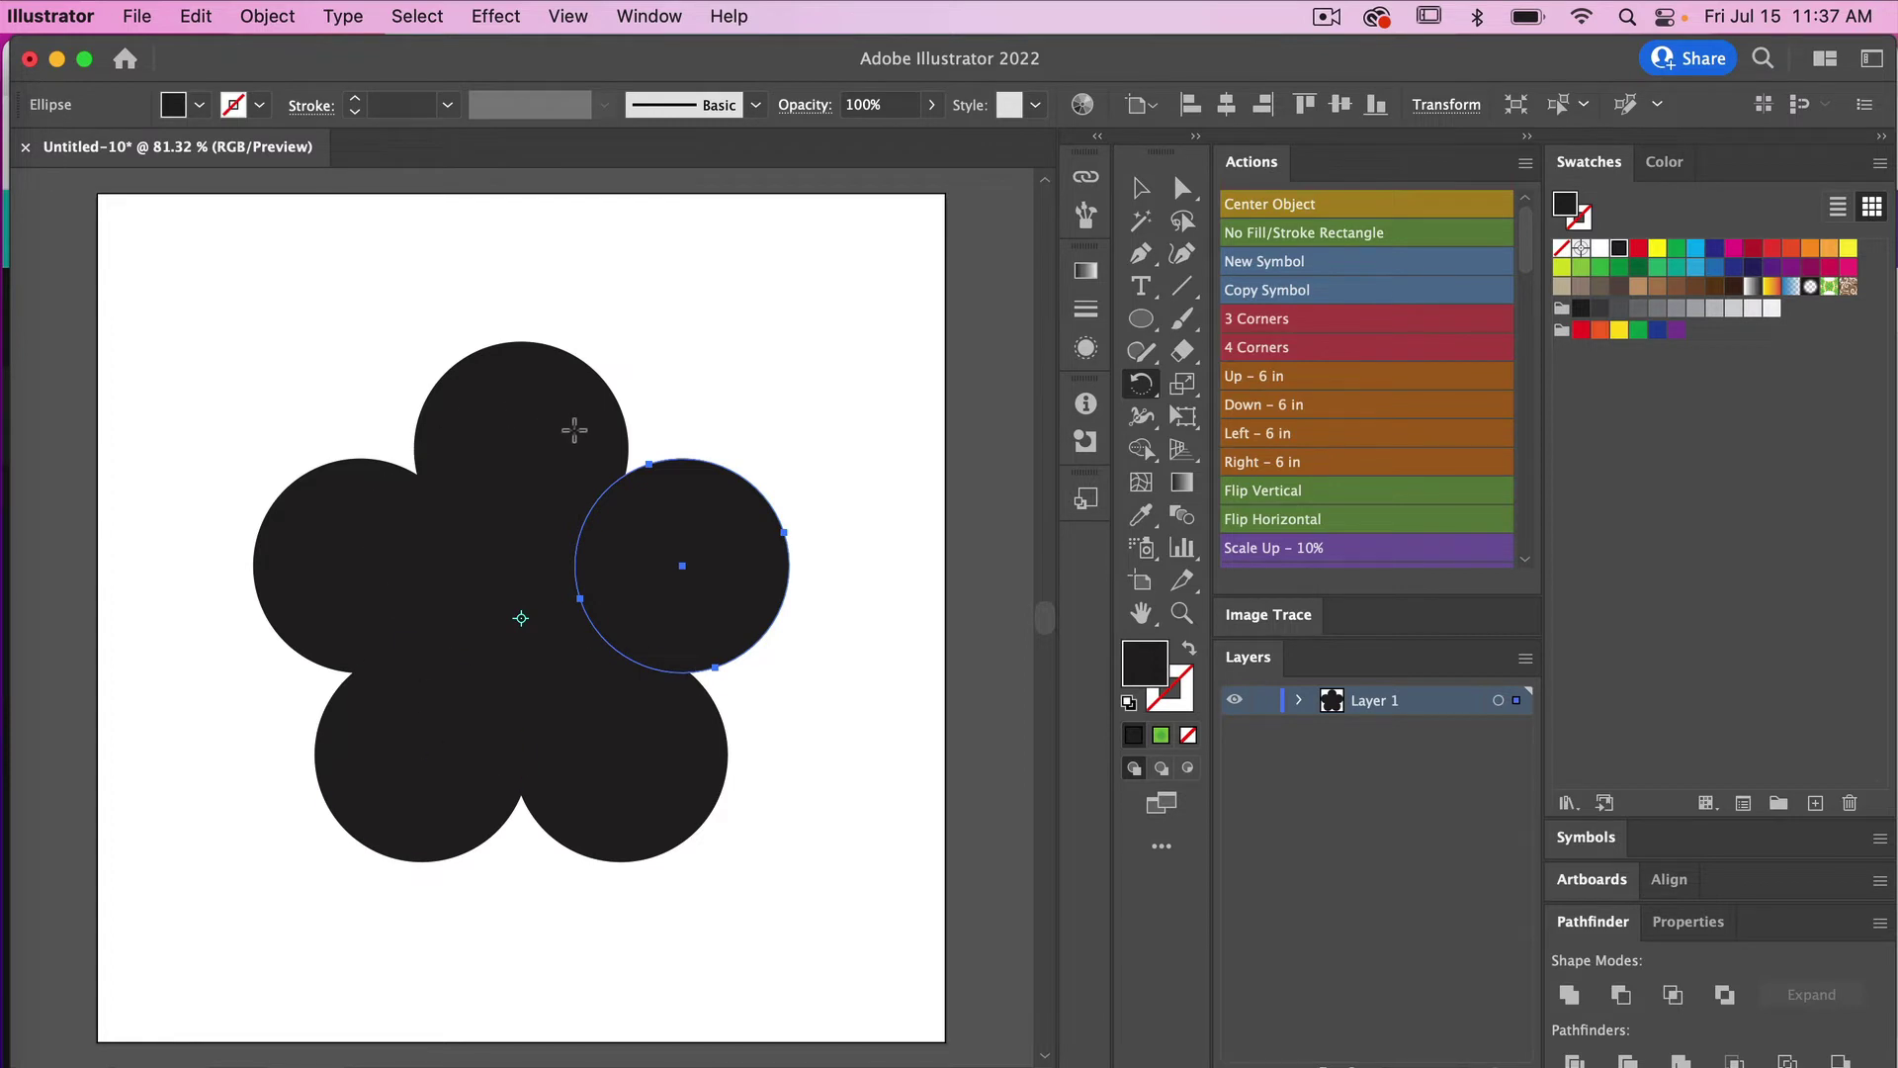
# Expand Layer 1 and marquee-select all six circles with the Selection tool.
pyautogui.click(1299, 700)
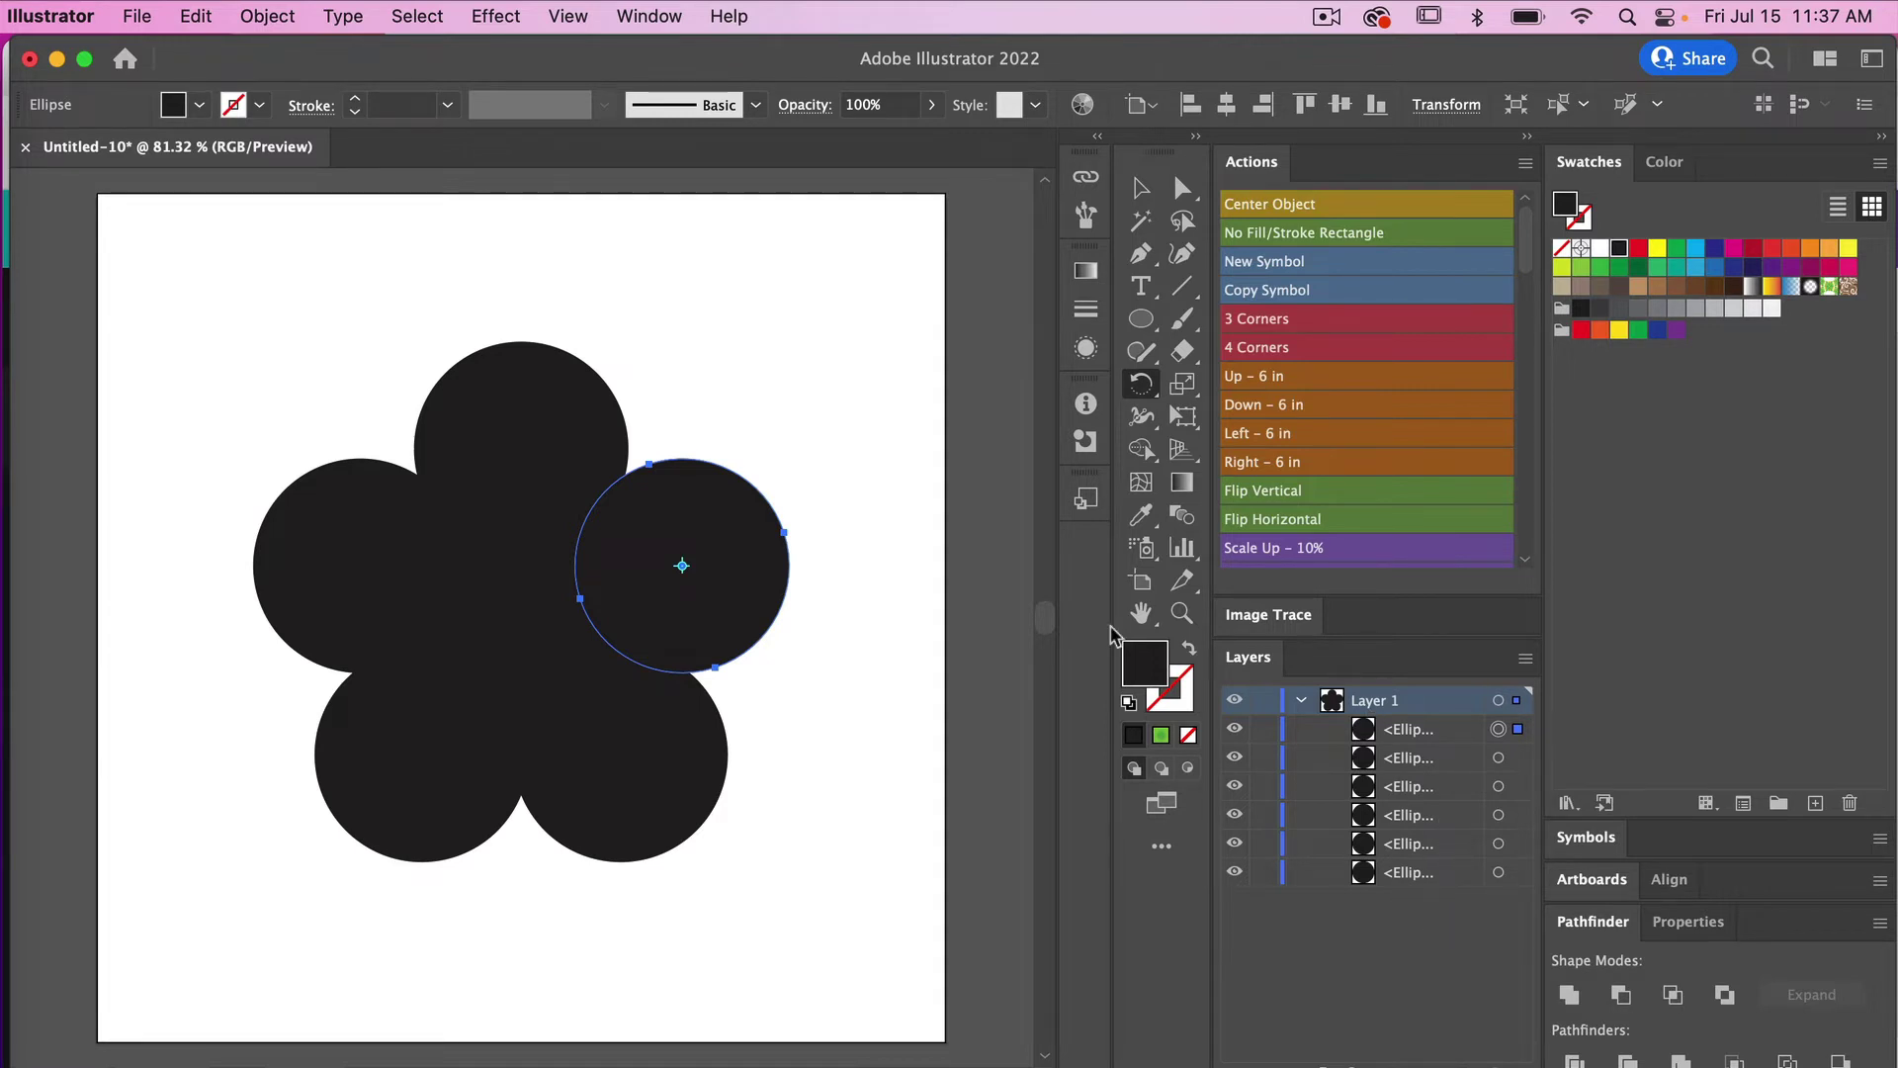
pyautogui.click(1140, 190)
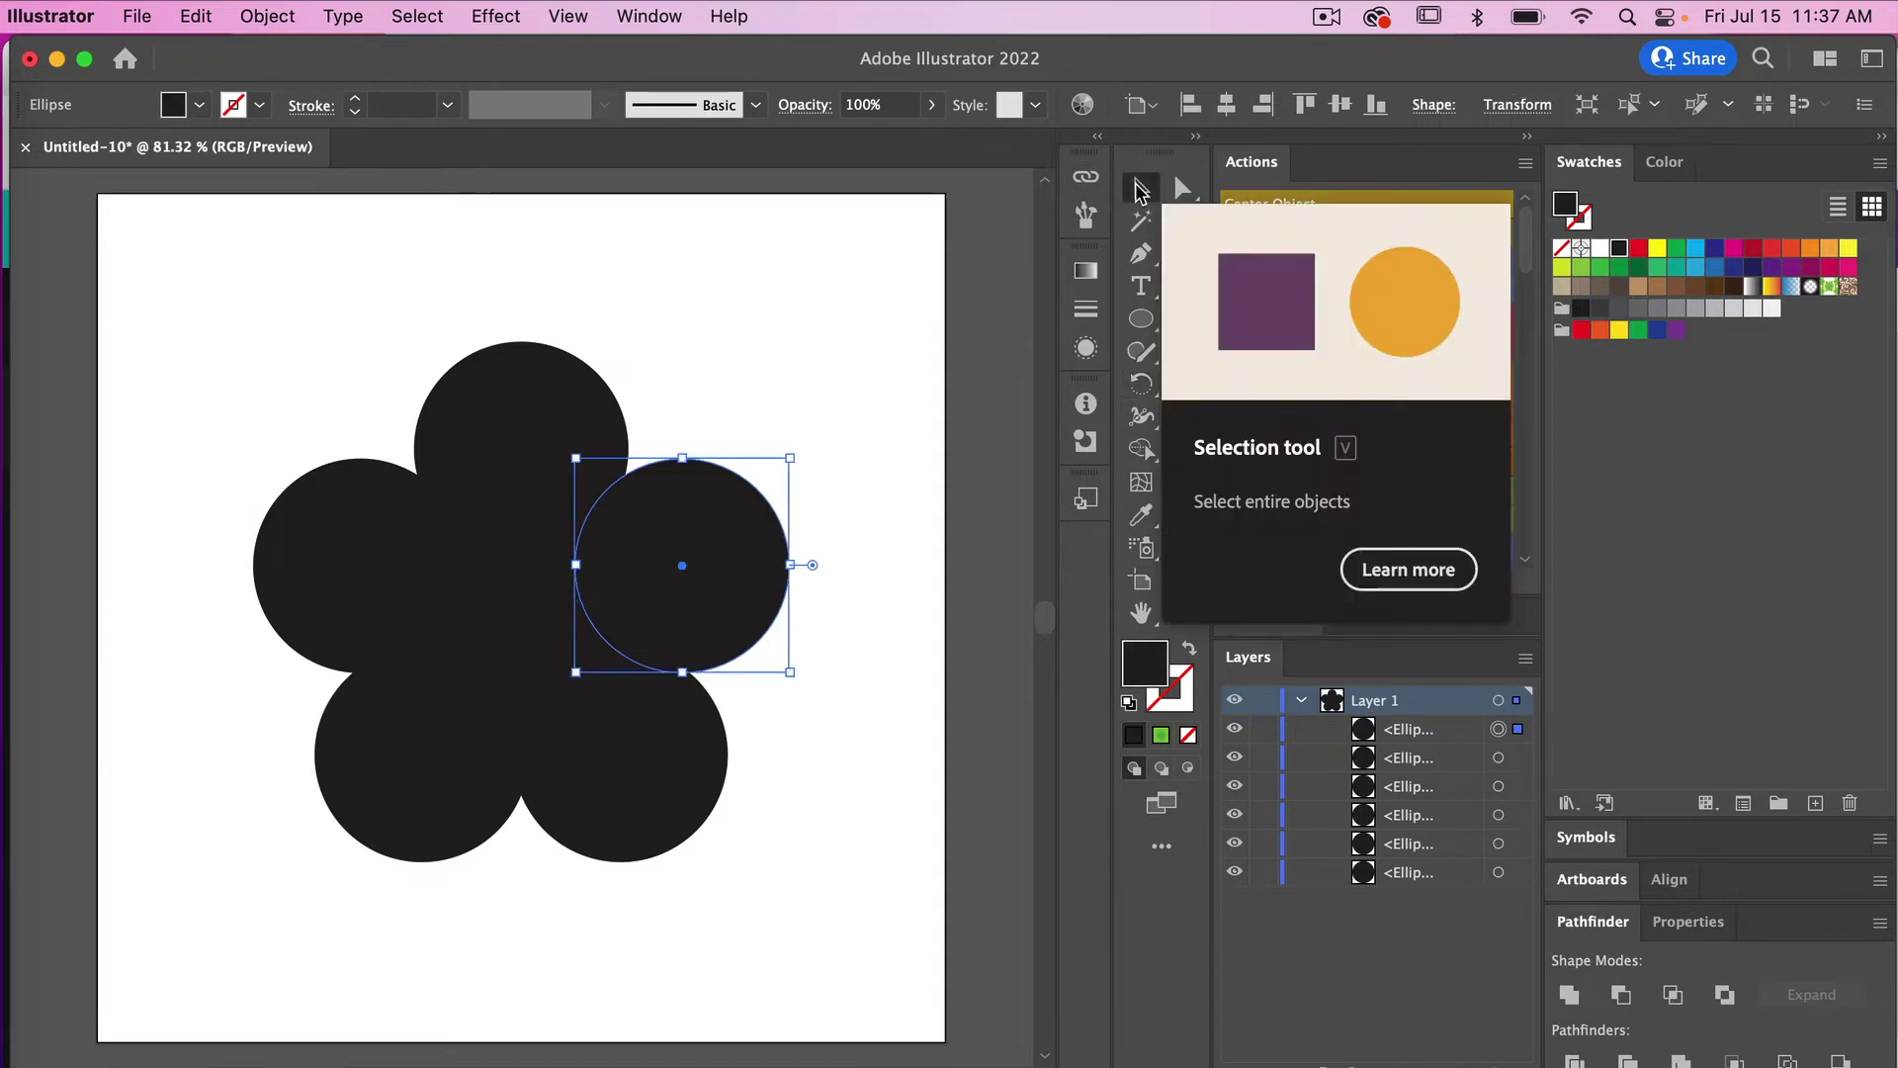
pyautogui.moveTo(159, 294); pyautogui.dragTo(840, 910)
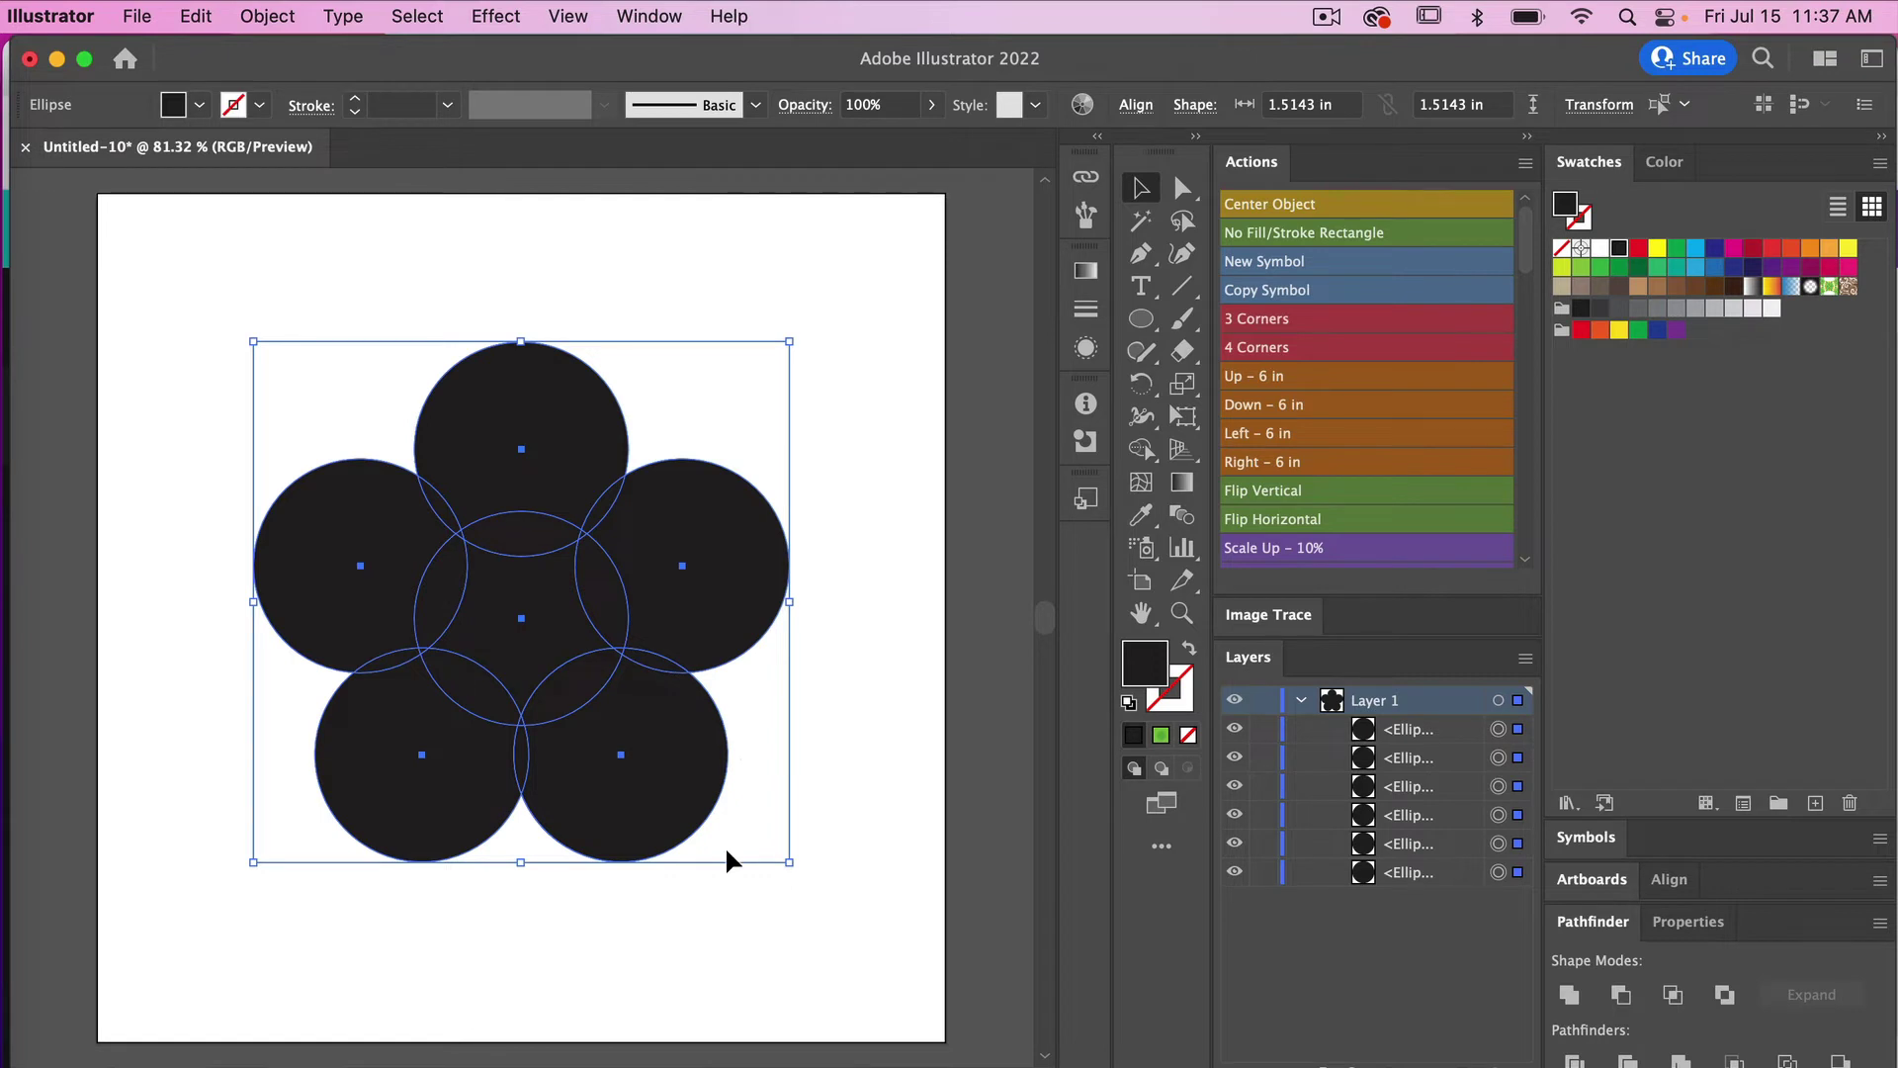
# Unite all six circles into a single flower path with the Shape Builder tool.
pyautogui.click(1145, 453)
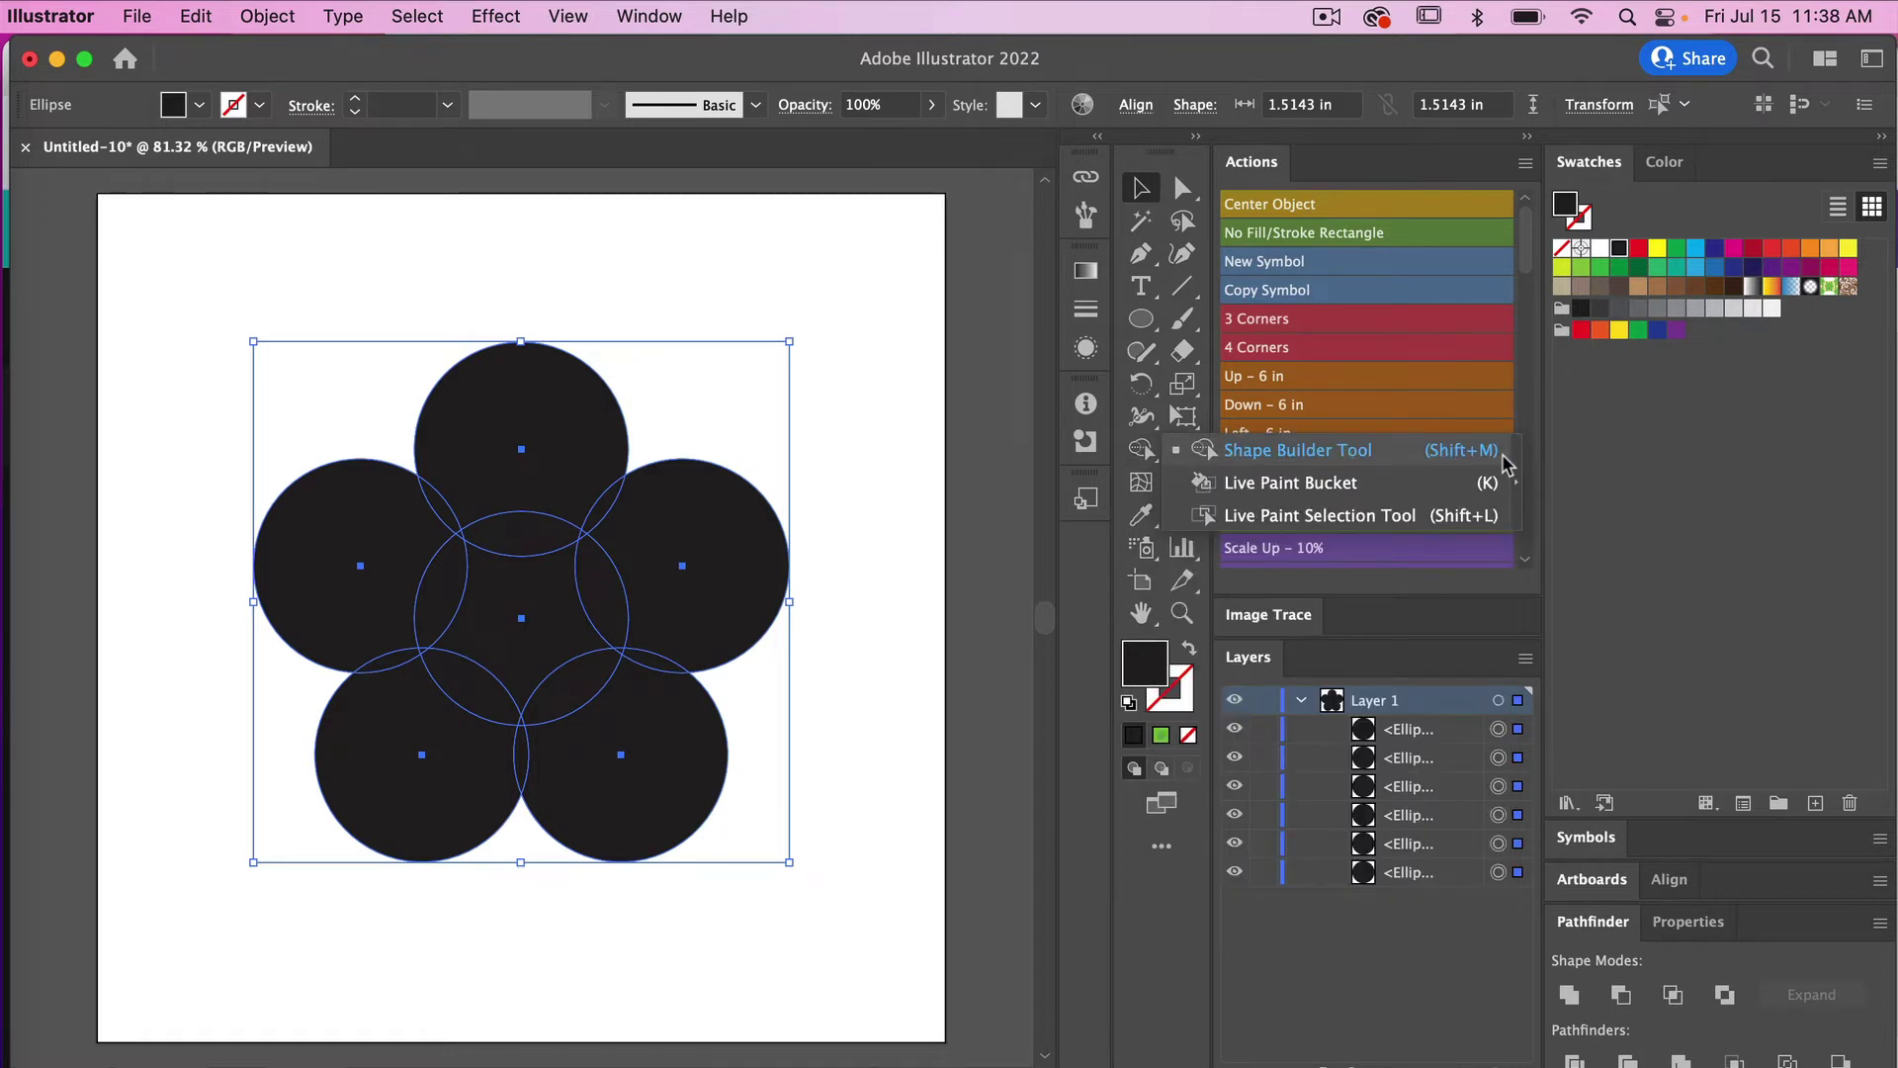
pyautogui.click(1284, 457)
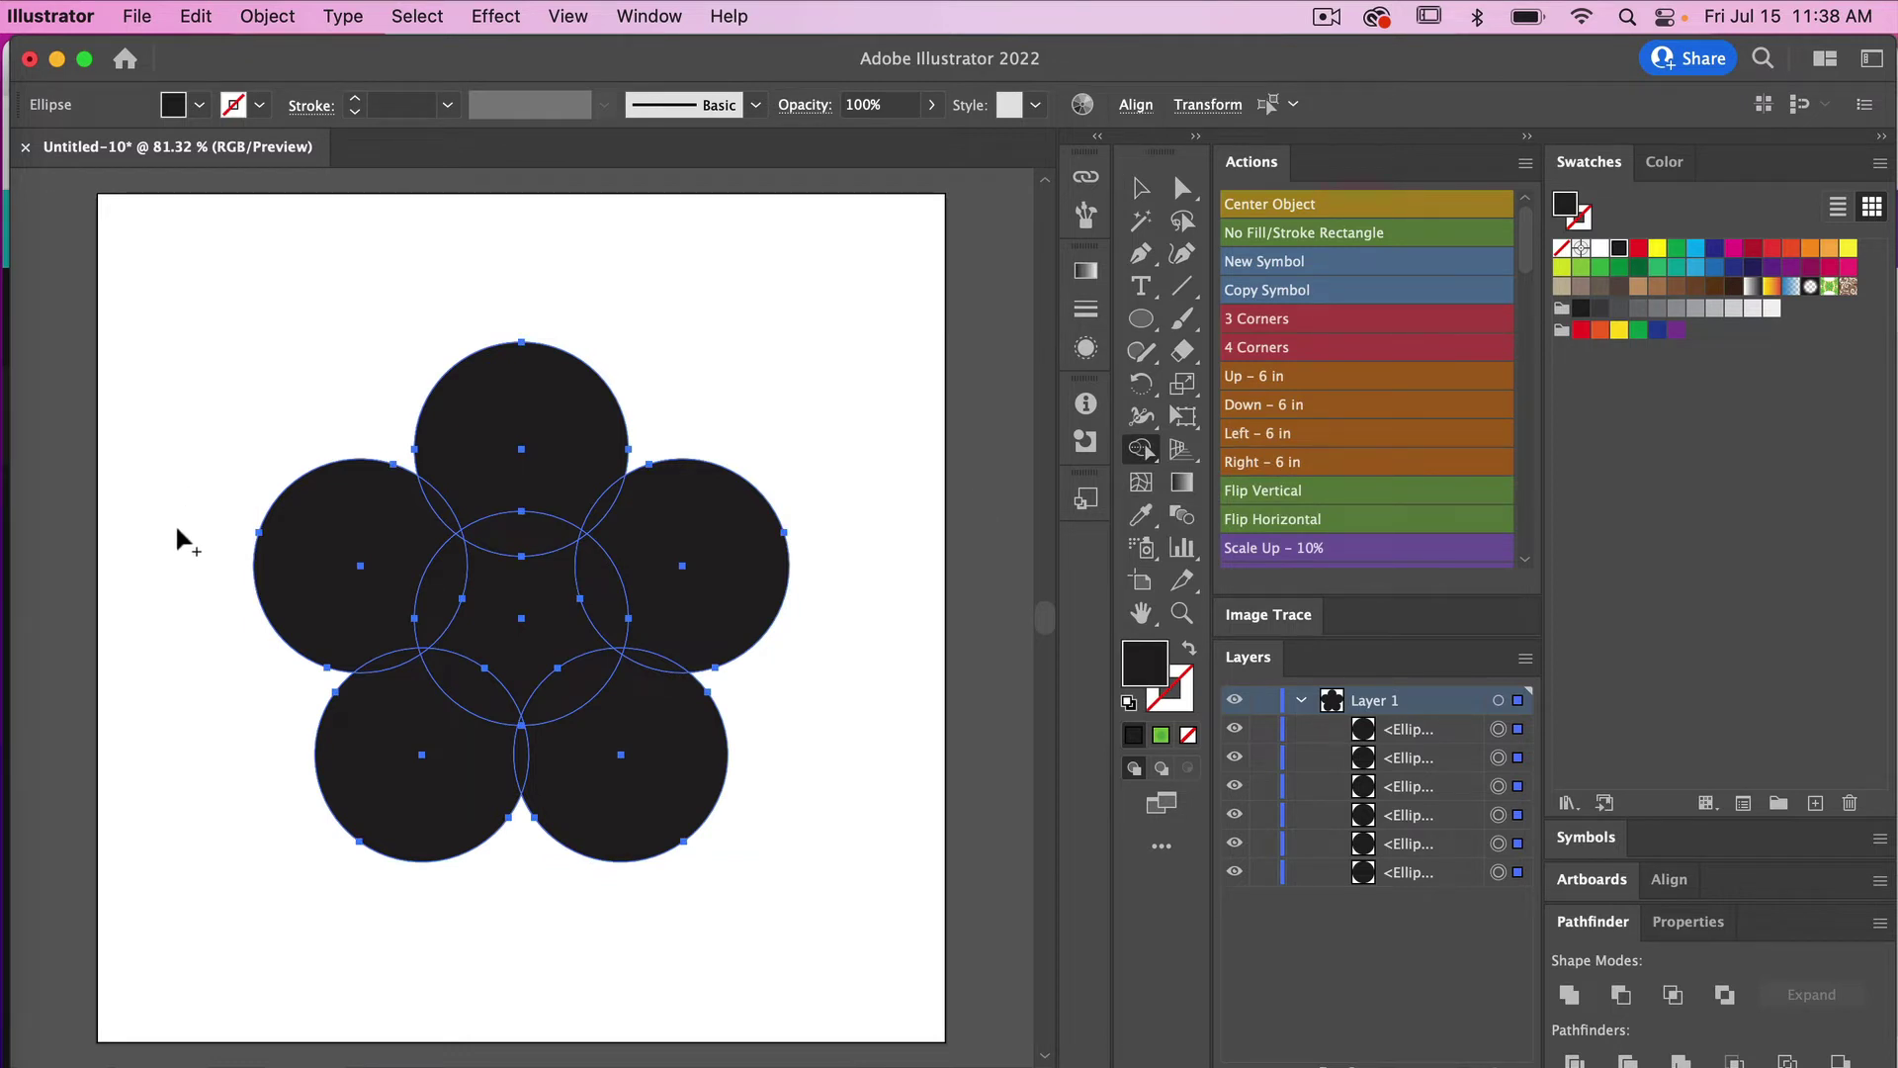
pyautogui.moveTo(177, 535)
pyautogui.mouseDown()
pyautogui.moveTo(301, 587)
pyautogui.moveTo(364, 574)
pyautogui.moveTo(438, 499)
pyautogui.moveTo(462, 439)
pyautogui.moveTo(559, 386)
pyautogui.moveTo(689, 620)
pyautogui.moveTo(666, 676)
pyautogui.moveTo(679, 751)
pyautogui.moveTo(570, 785)
pyautogui.moveTo(521, 751)
pyautogui.moveTo(421, 757)
pyautogui.moveTo(393, 650)
pyautogui.moveTo(467, 695)
pyautogui.moveTo(547, 695)
pyautogui.moveTo(600, 667)
pyautogui.moveTo(599, 565)
pyautogui.moveTo(509, 529)
pyautogui.moveTo(585, 541)
pyautogui.moveTo(618, 653)
pyautogui.moveTo(518, 723)
pyautogui.moveTo(435, 589)
pyautogui.moveTo(464, 530)
pyautogui.moveTo(424, 655)
pyautogui.moveTo(497, 525)
pyautogui.mouseUp()
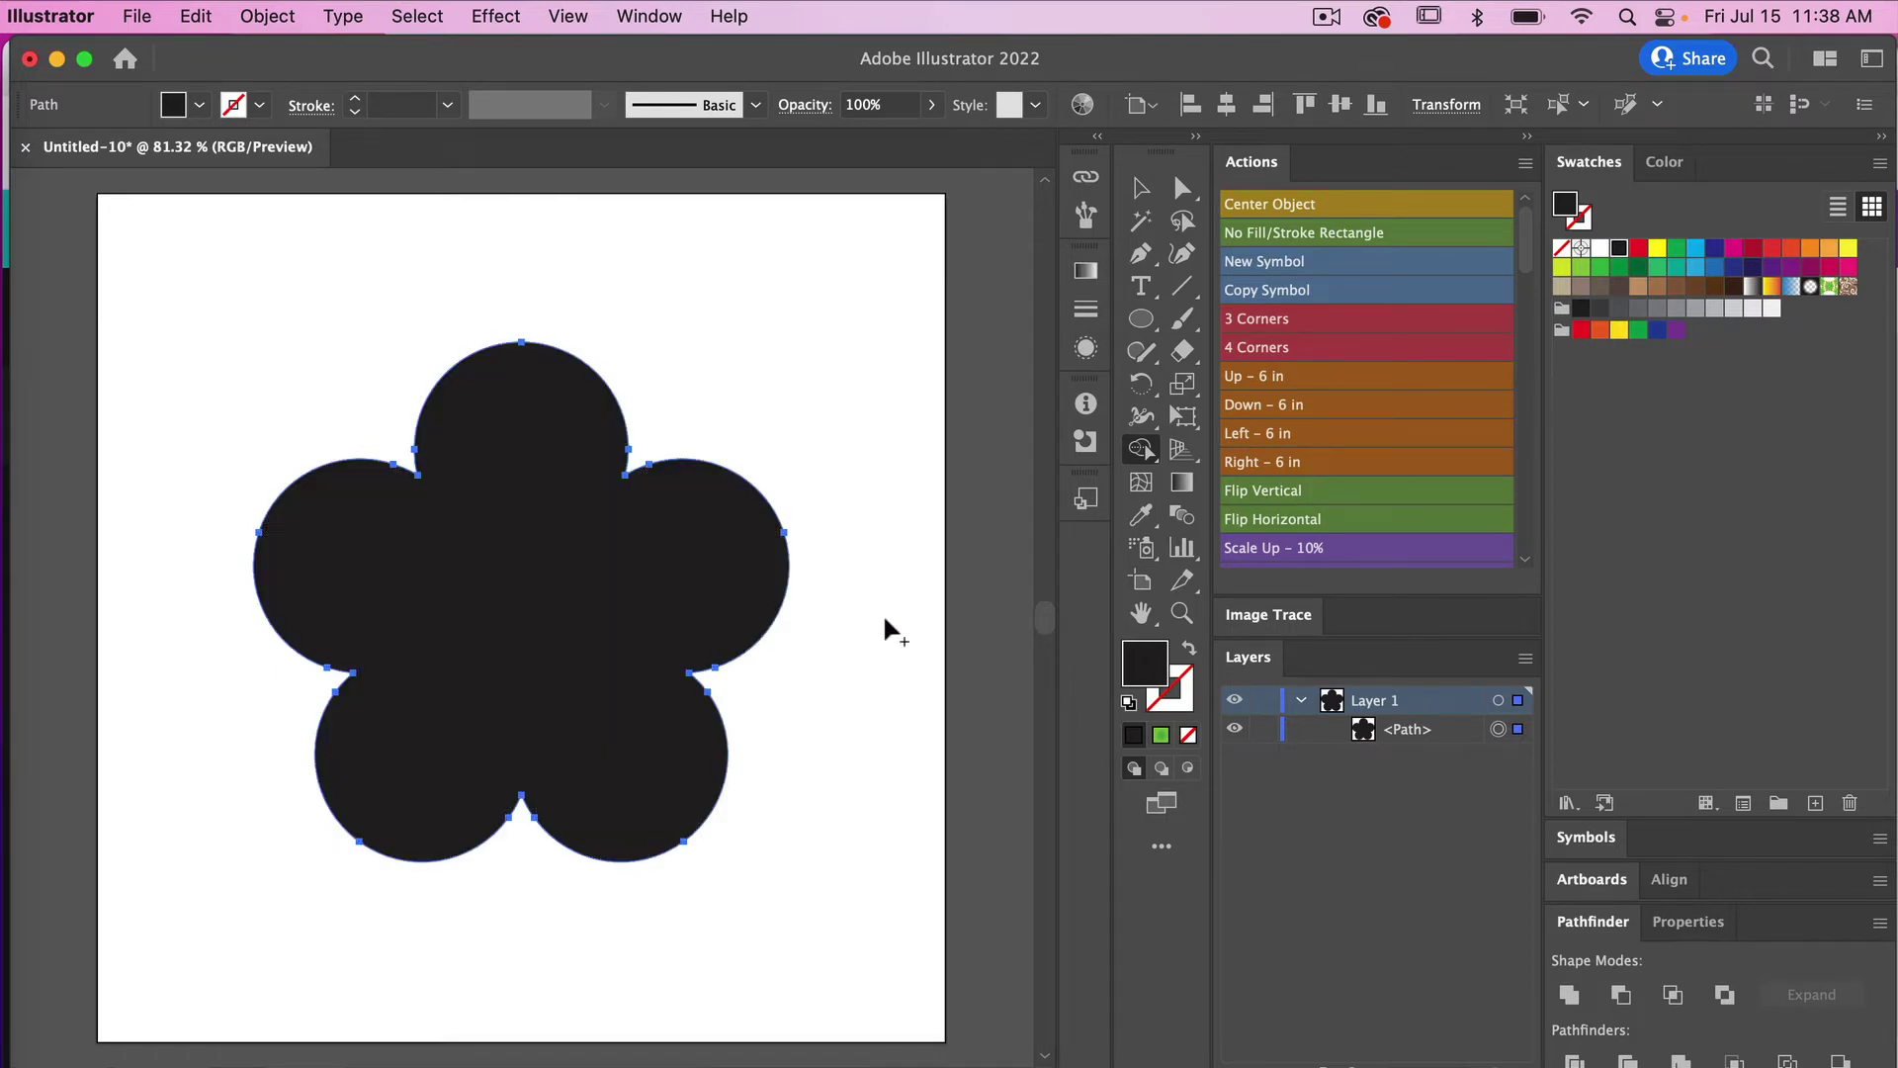
# Move the flower up and to the right, then enlarge it toward the lower right.
pyautogui.click(1141, 194)
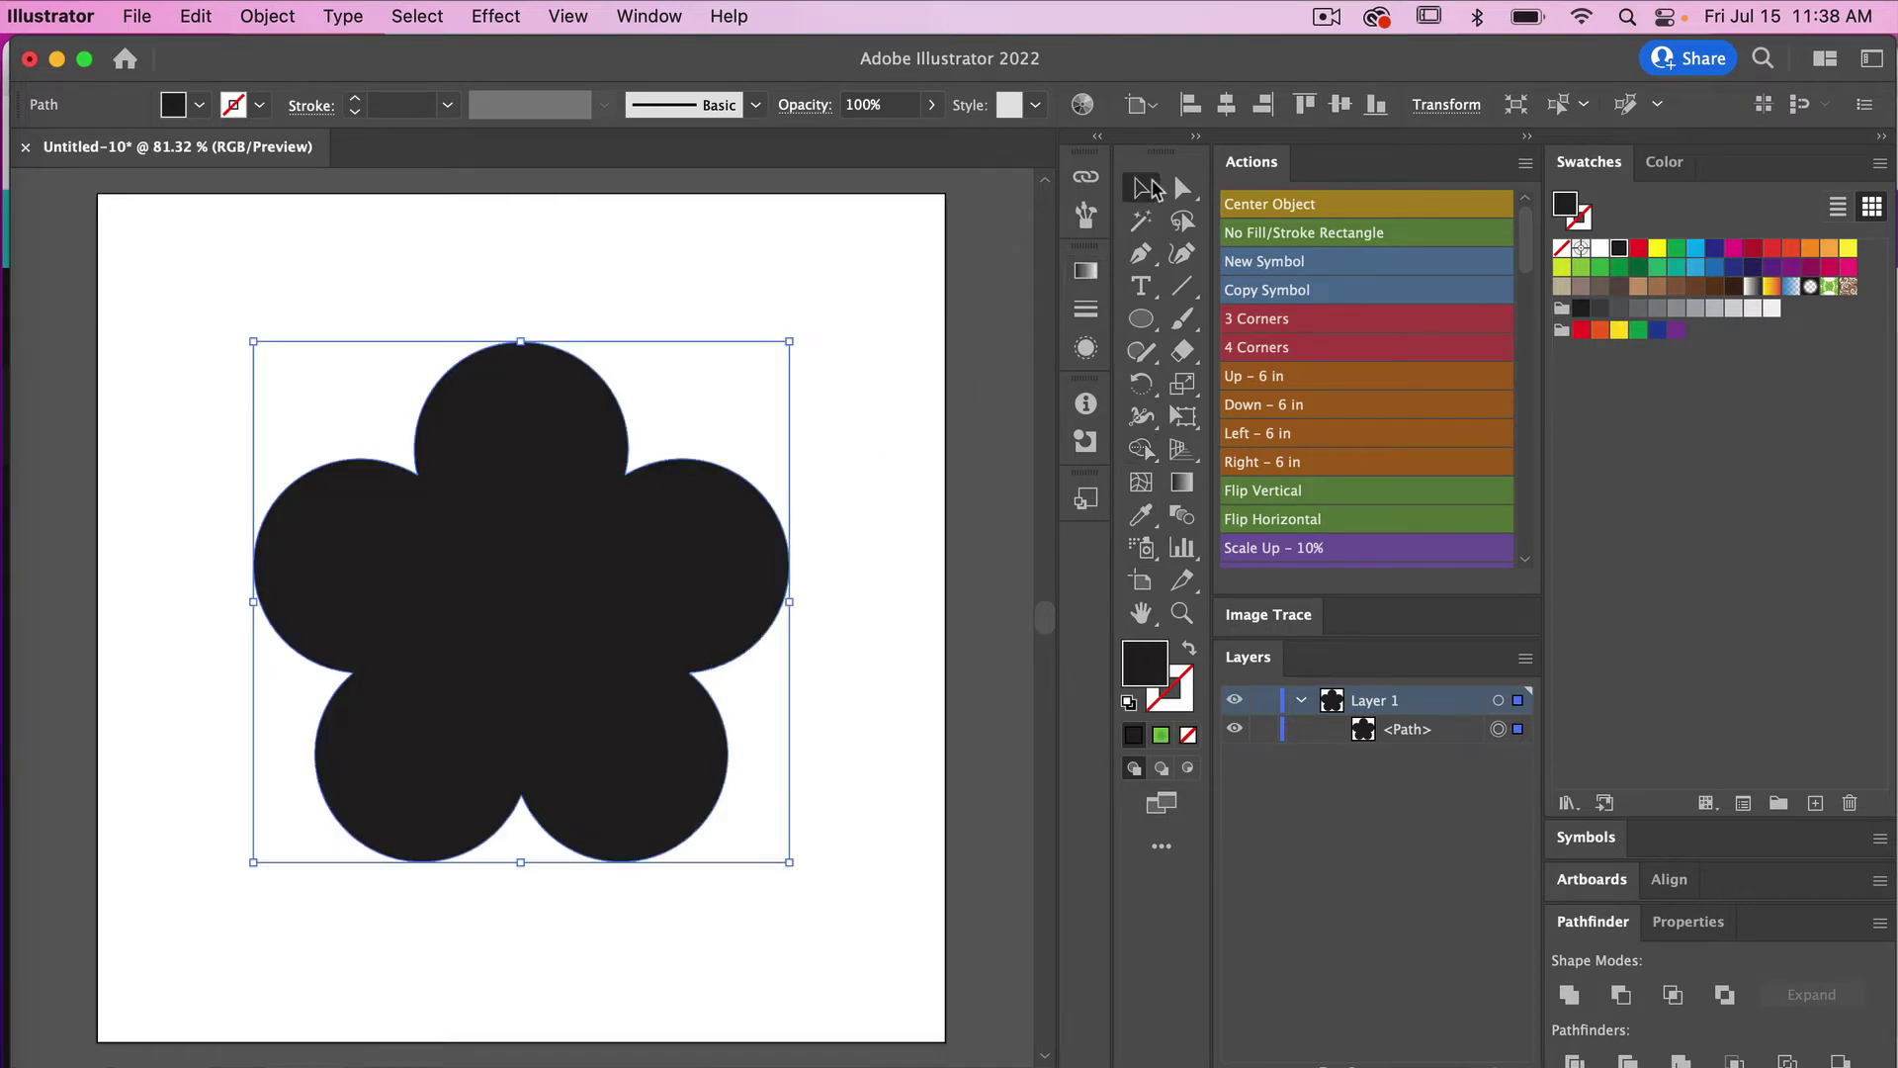
pyautogui.moveTo(726, 585); pyautogui.dragTo(680, 578)
pyautogui.moveTo(791, 864); pyautogui.dragTo(749, 810)
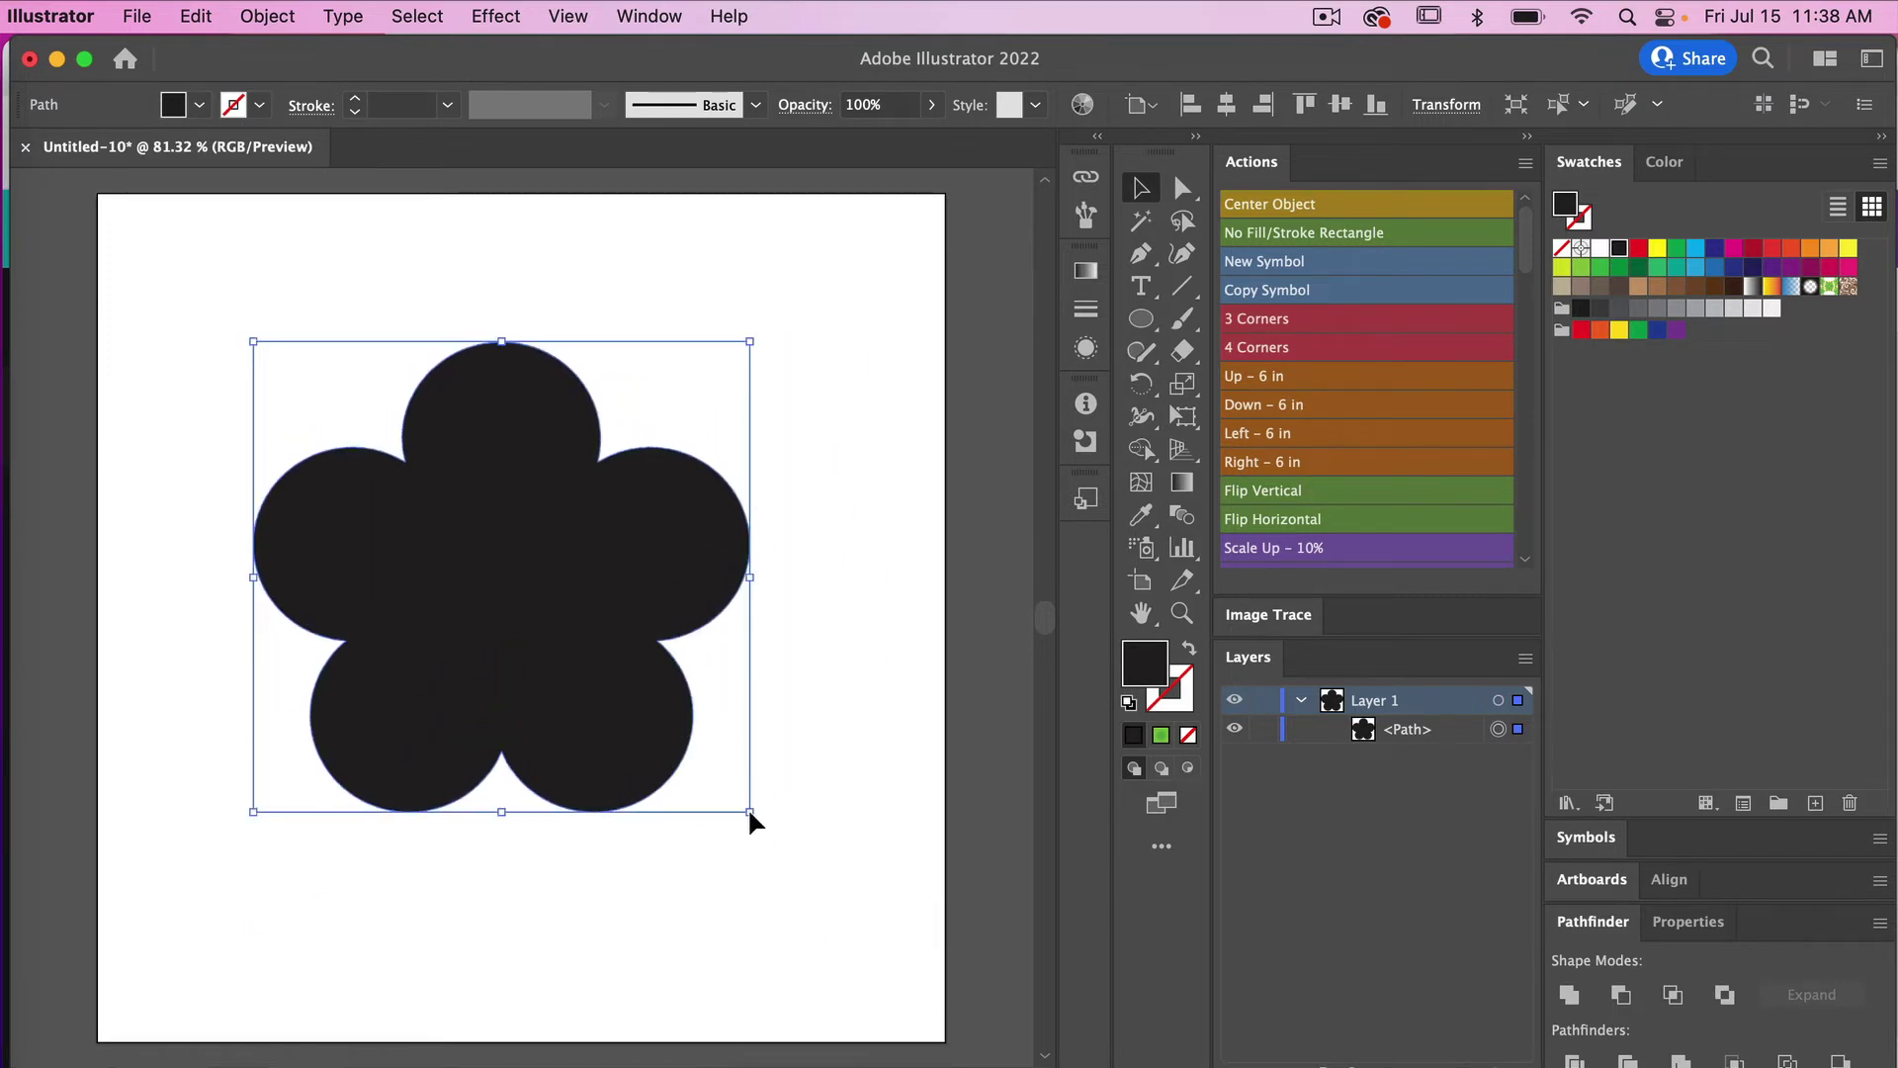
pyautogui.press('super+z')
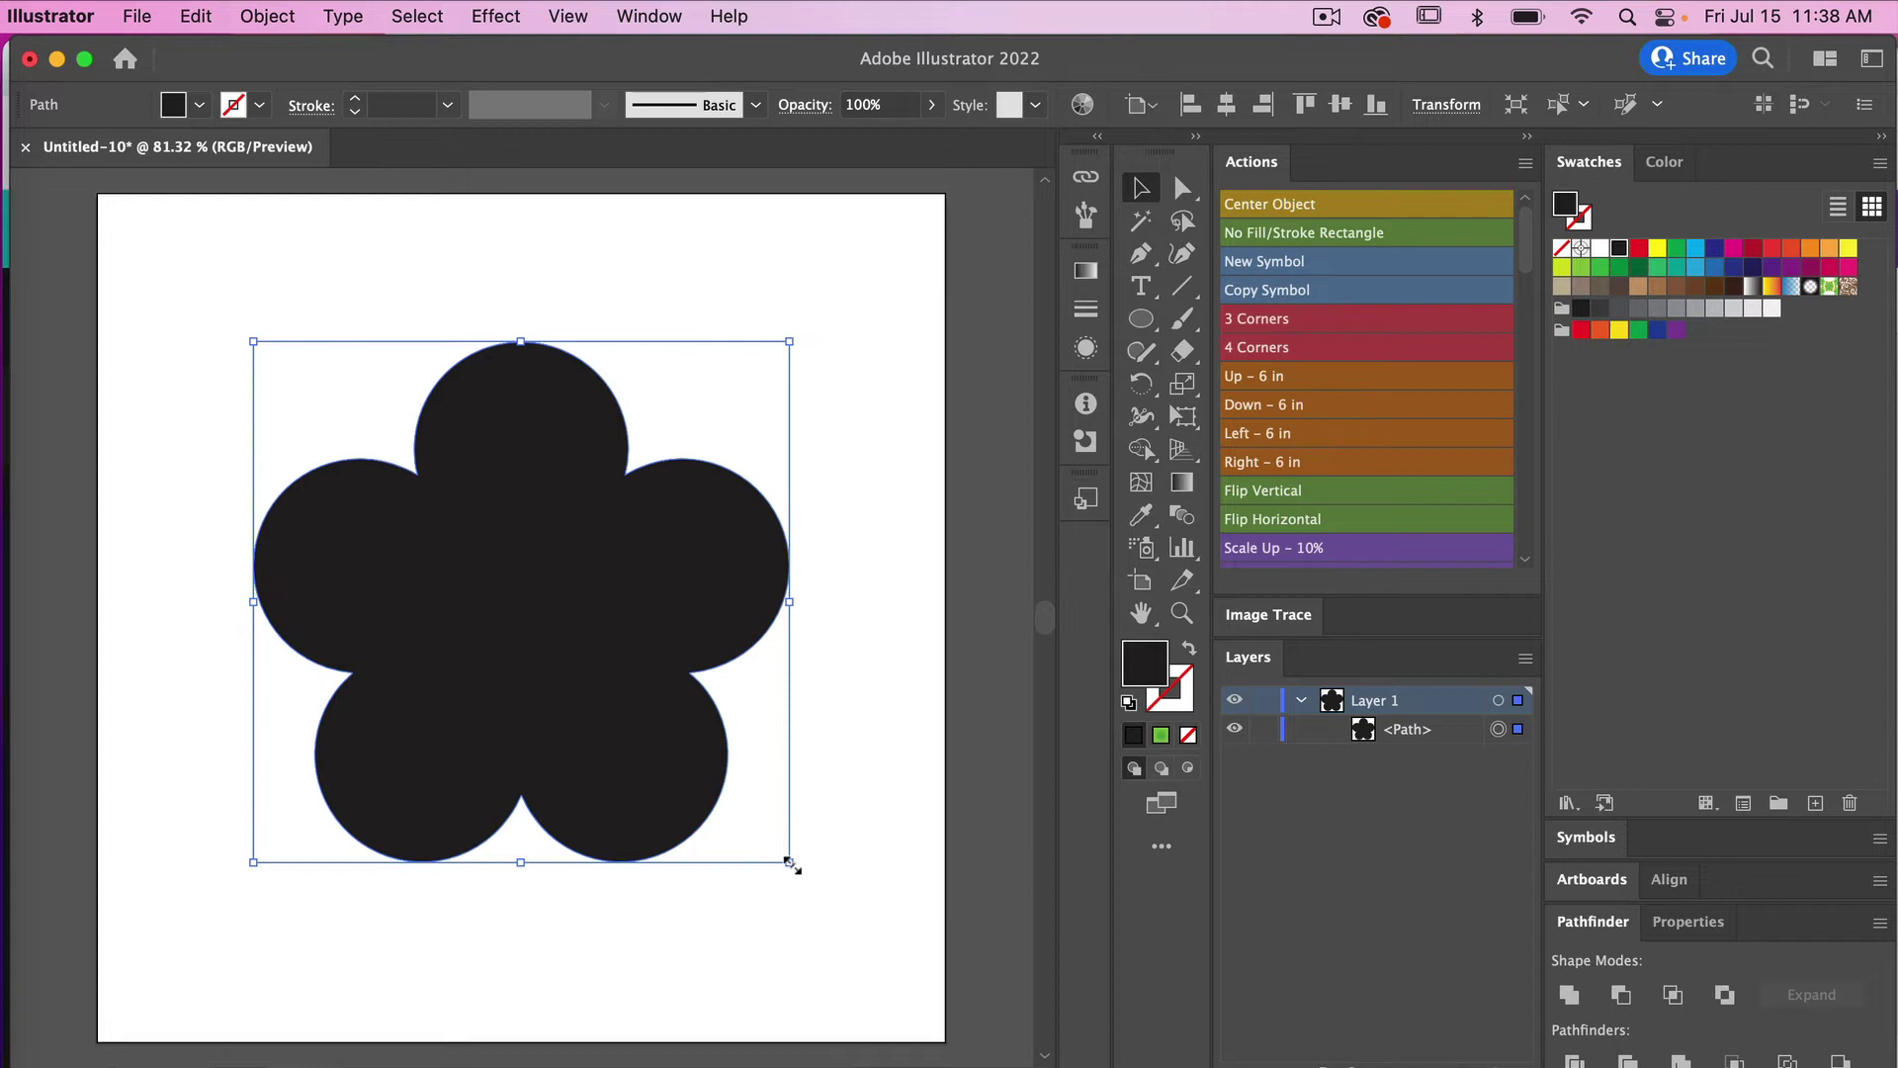
pyautogui.moveTo(791, 864); pyautogui.dragTo(897, 967)
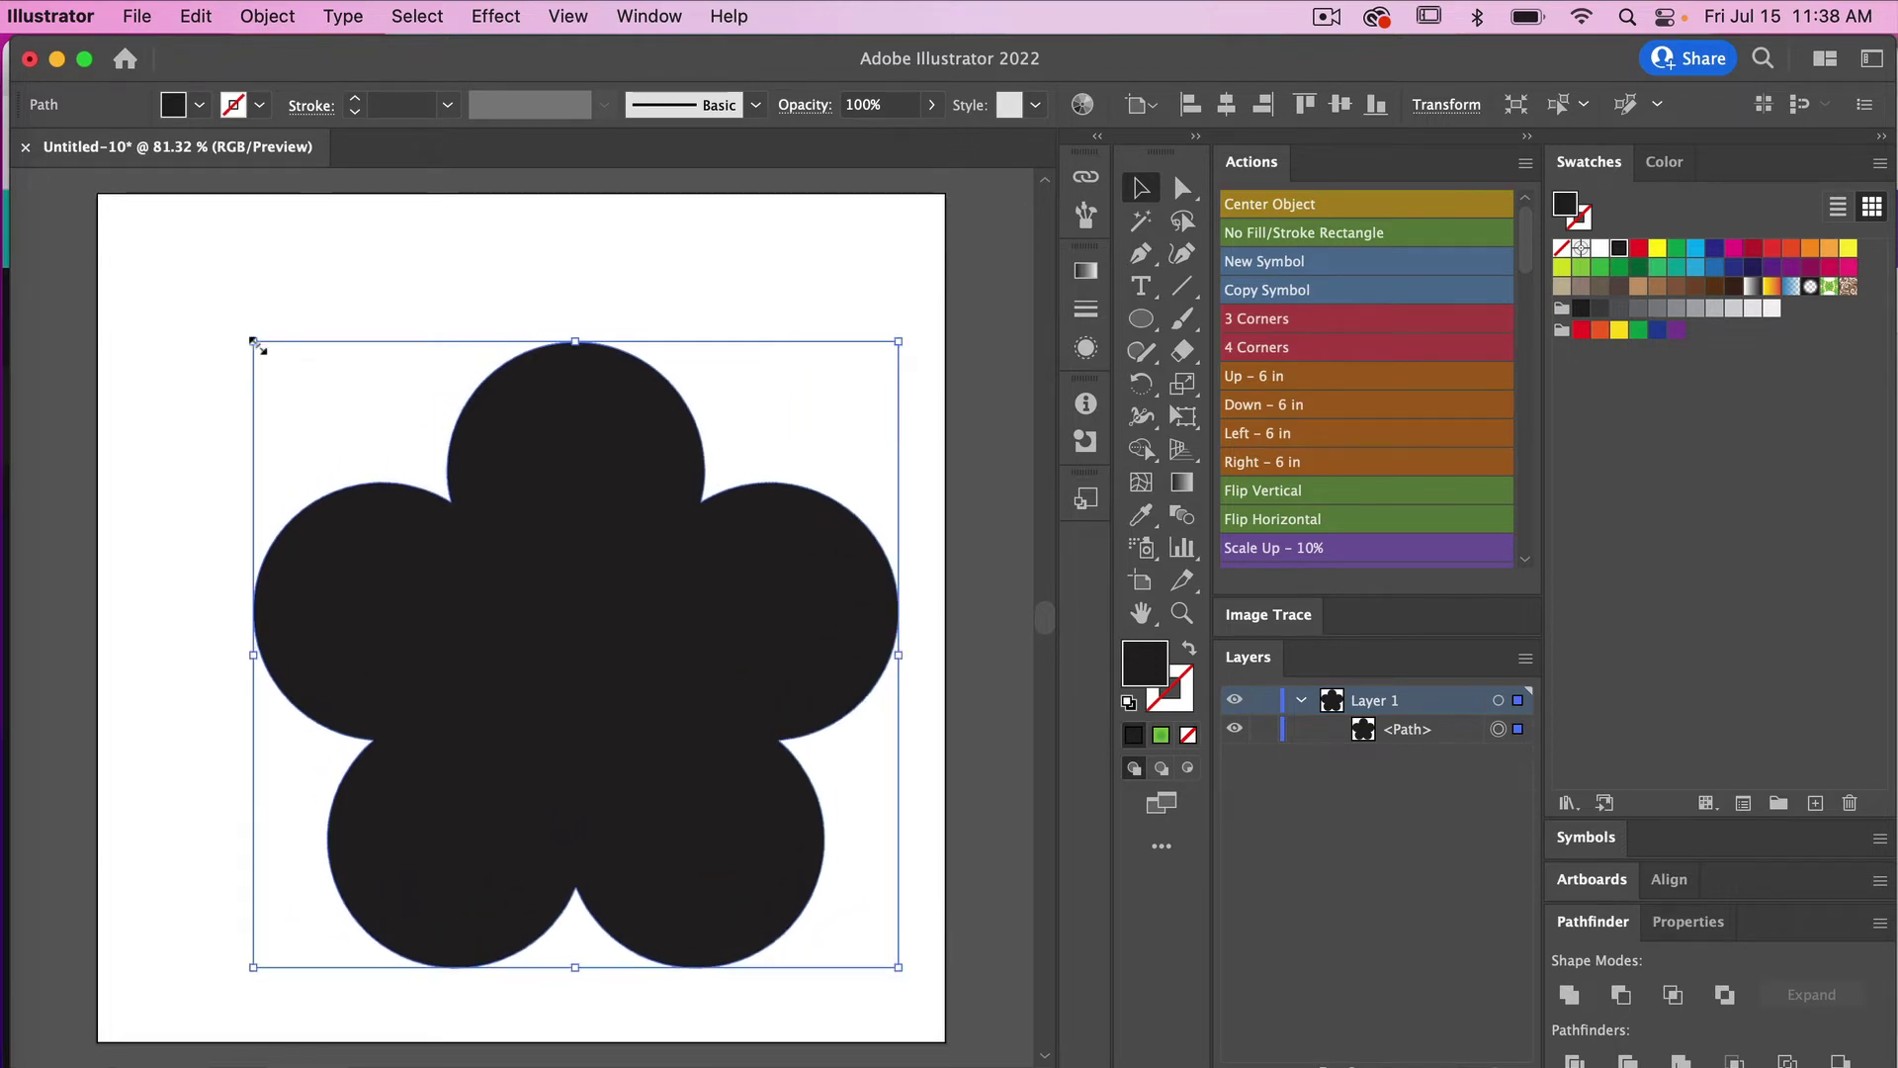
# Enlarge the flower toward the upper left, nudge it left, then check the Unsplash photo in Chrome and return.
pyautogui.moveTo(254, 342); pyautogui.dragTo(156, 269)
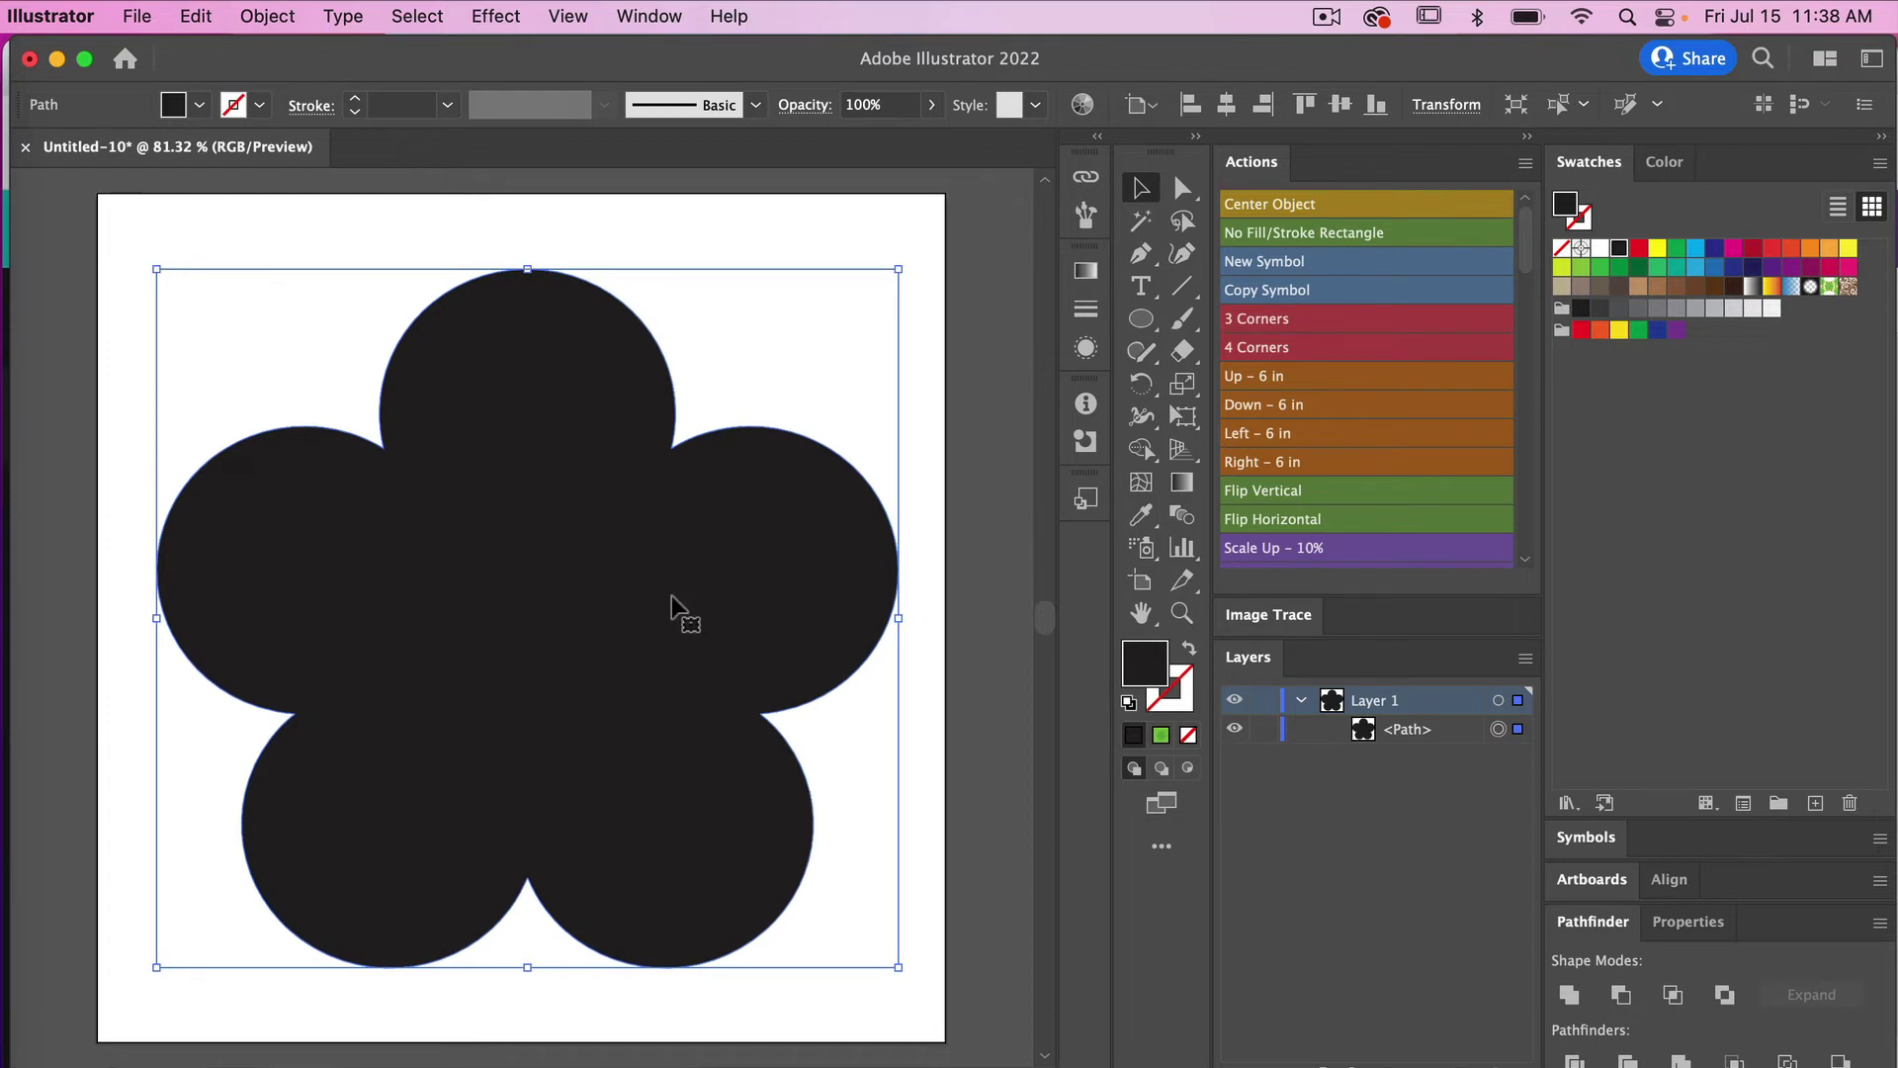
pyautogui.press('cmd+z')
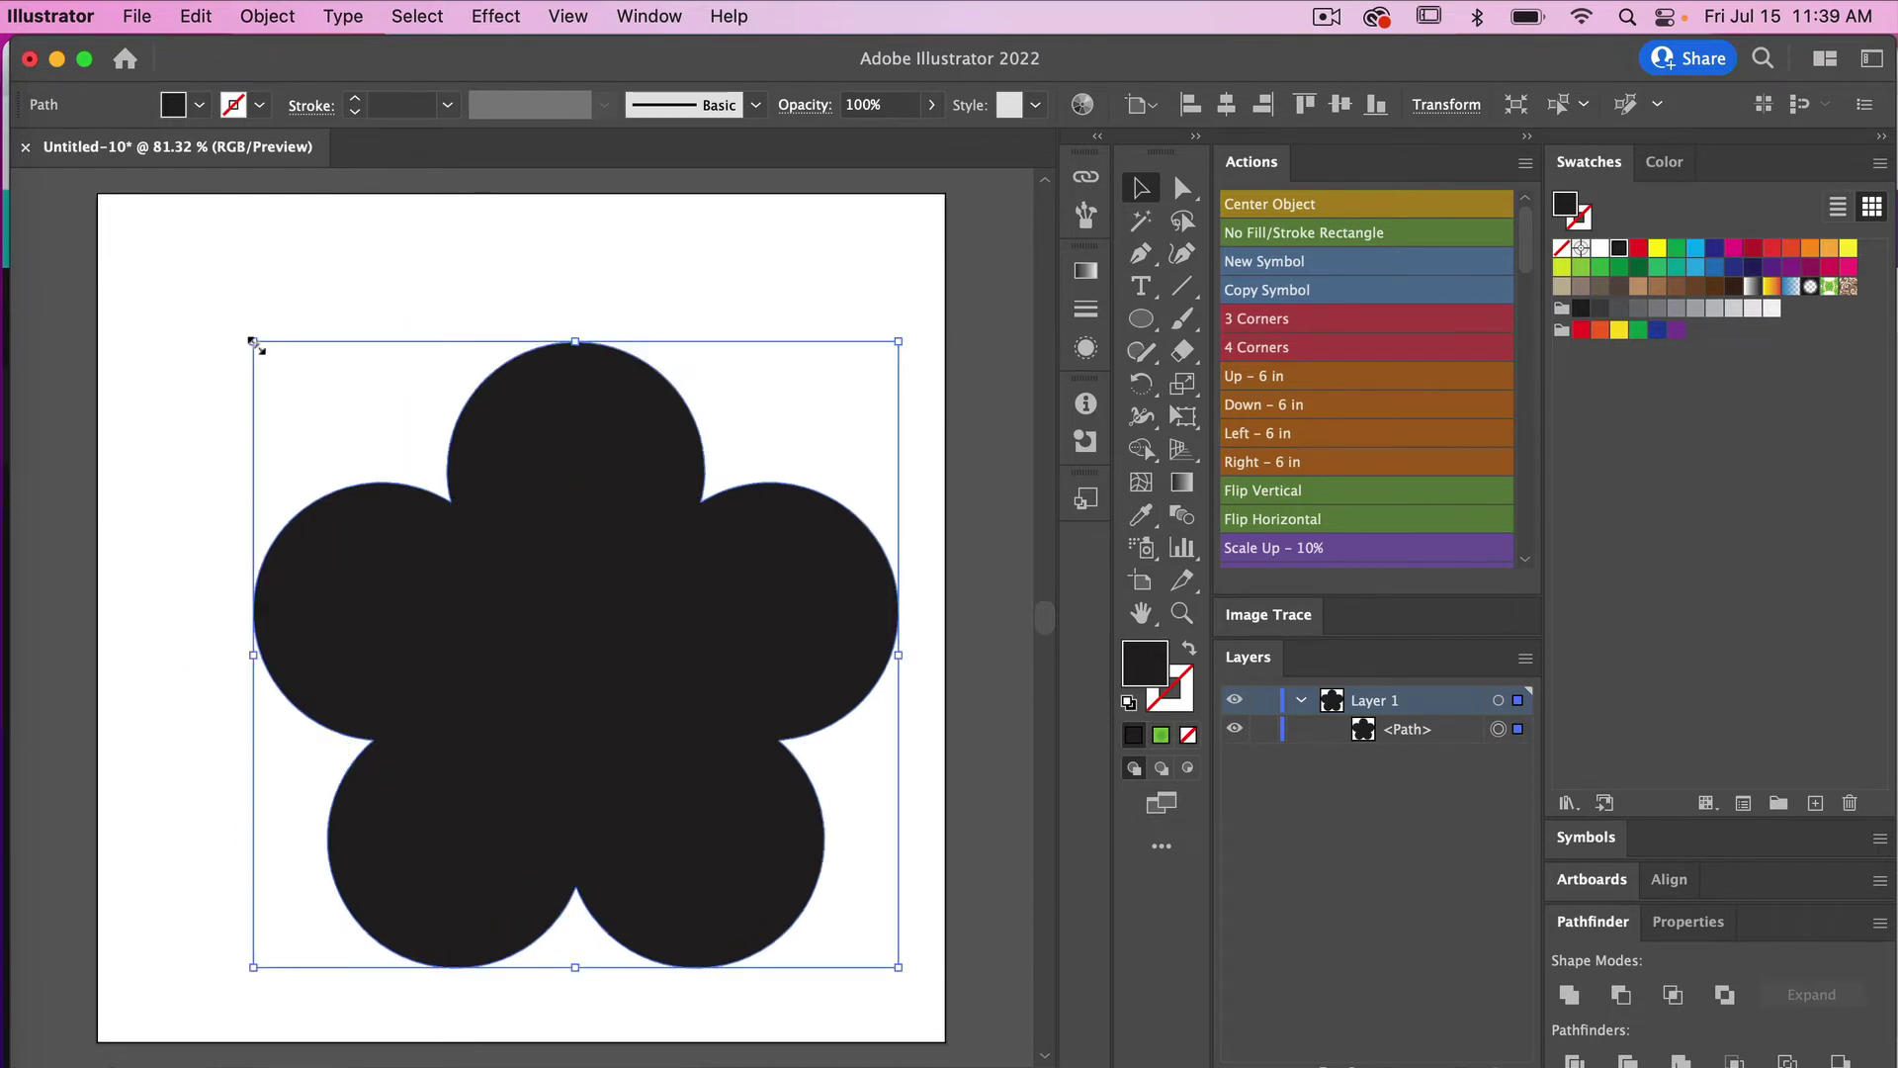
pyautogui.moveTo(254, 343); pyautogui.dragTo(150, 257)
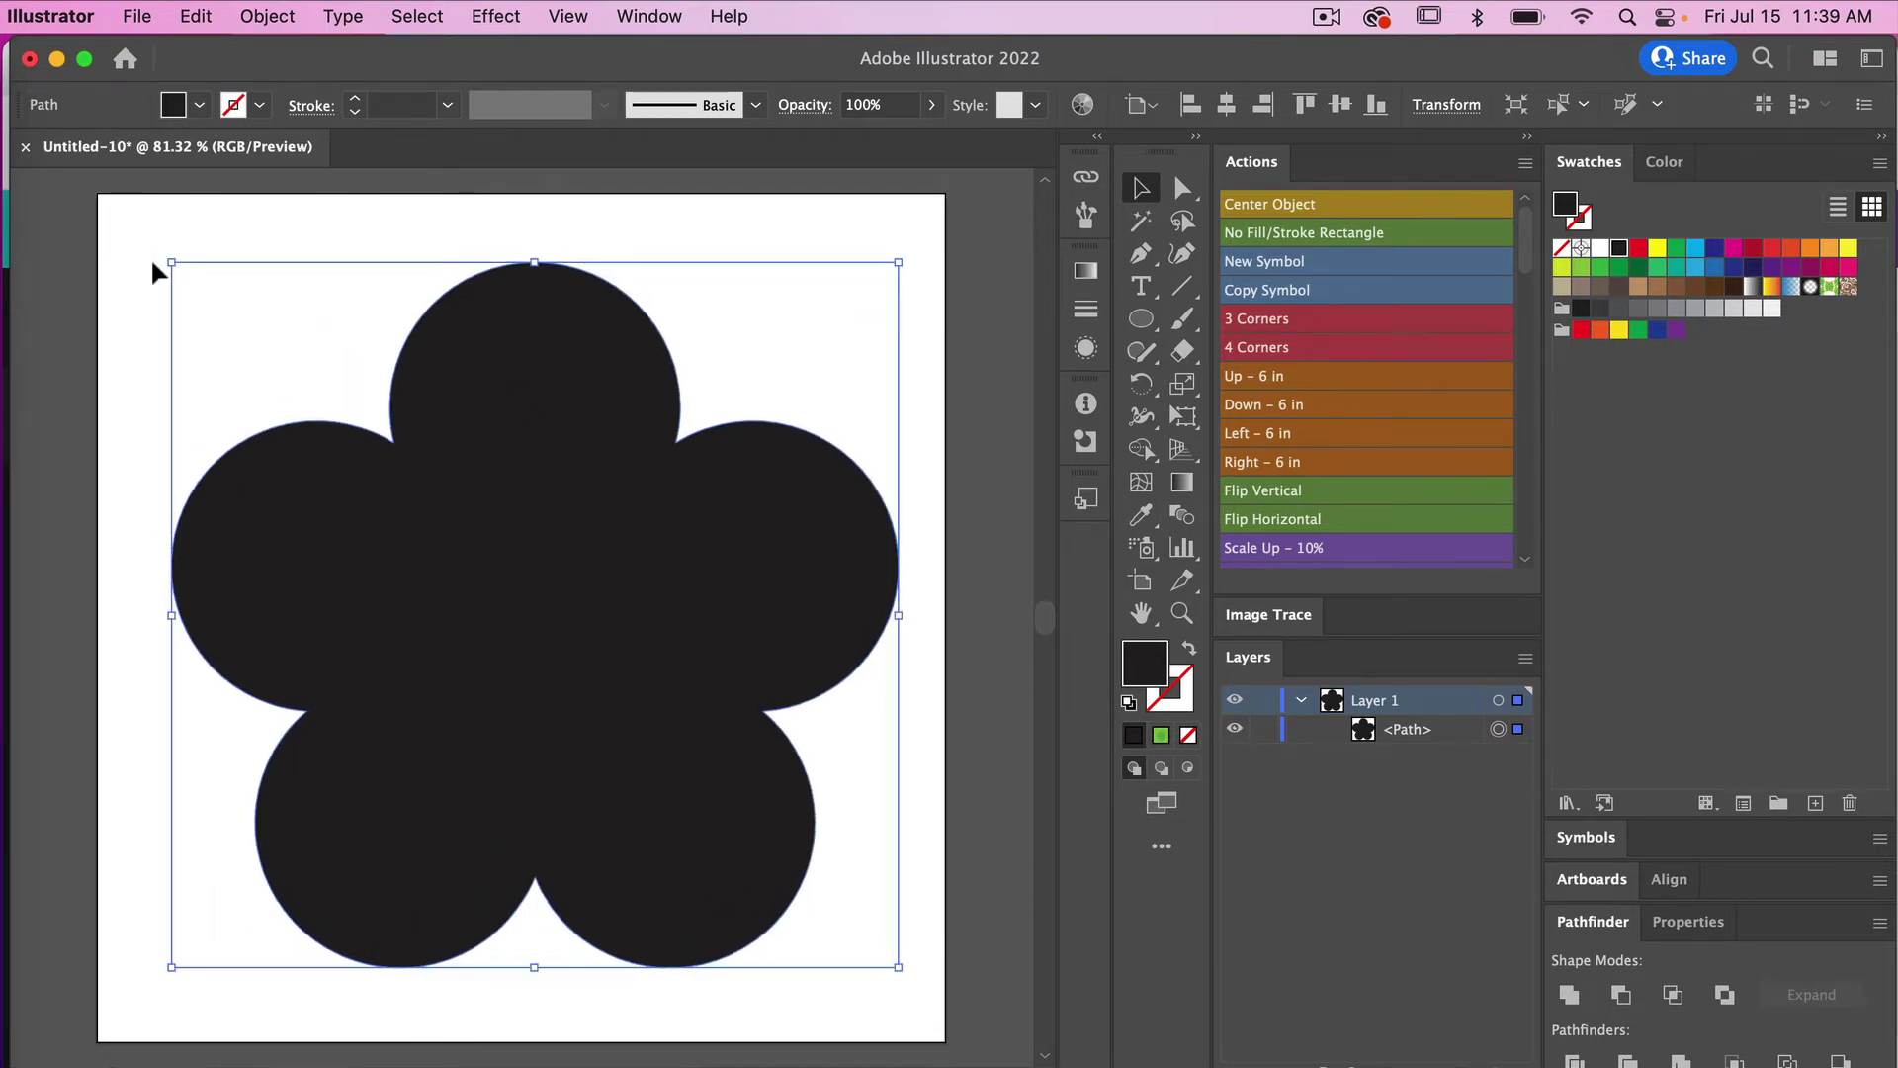
pyautogui.moveTo(629, 606)
pyautogui.mouseDown()
pyautogui.moveTo(591, 599)
pyautogui.moveTo(614, 613)
pyautogui.mouseUp()
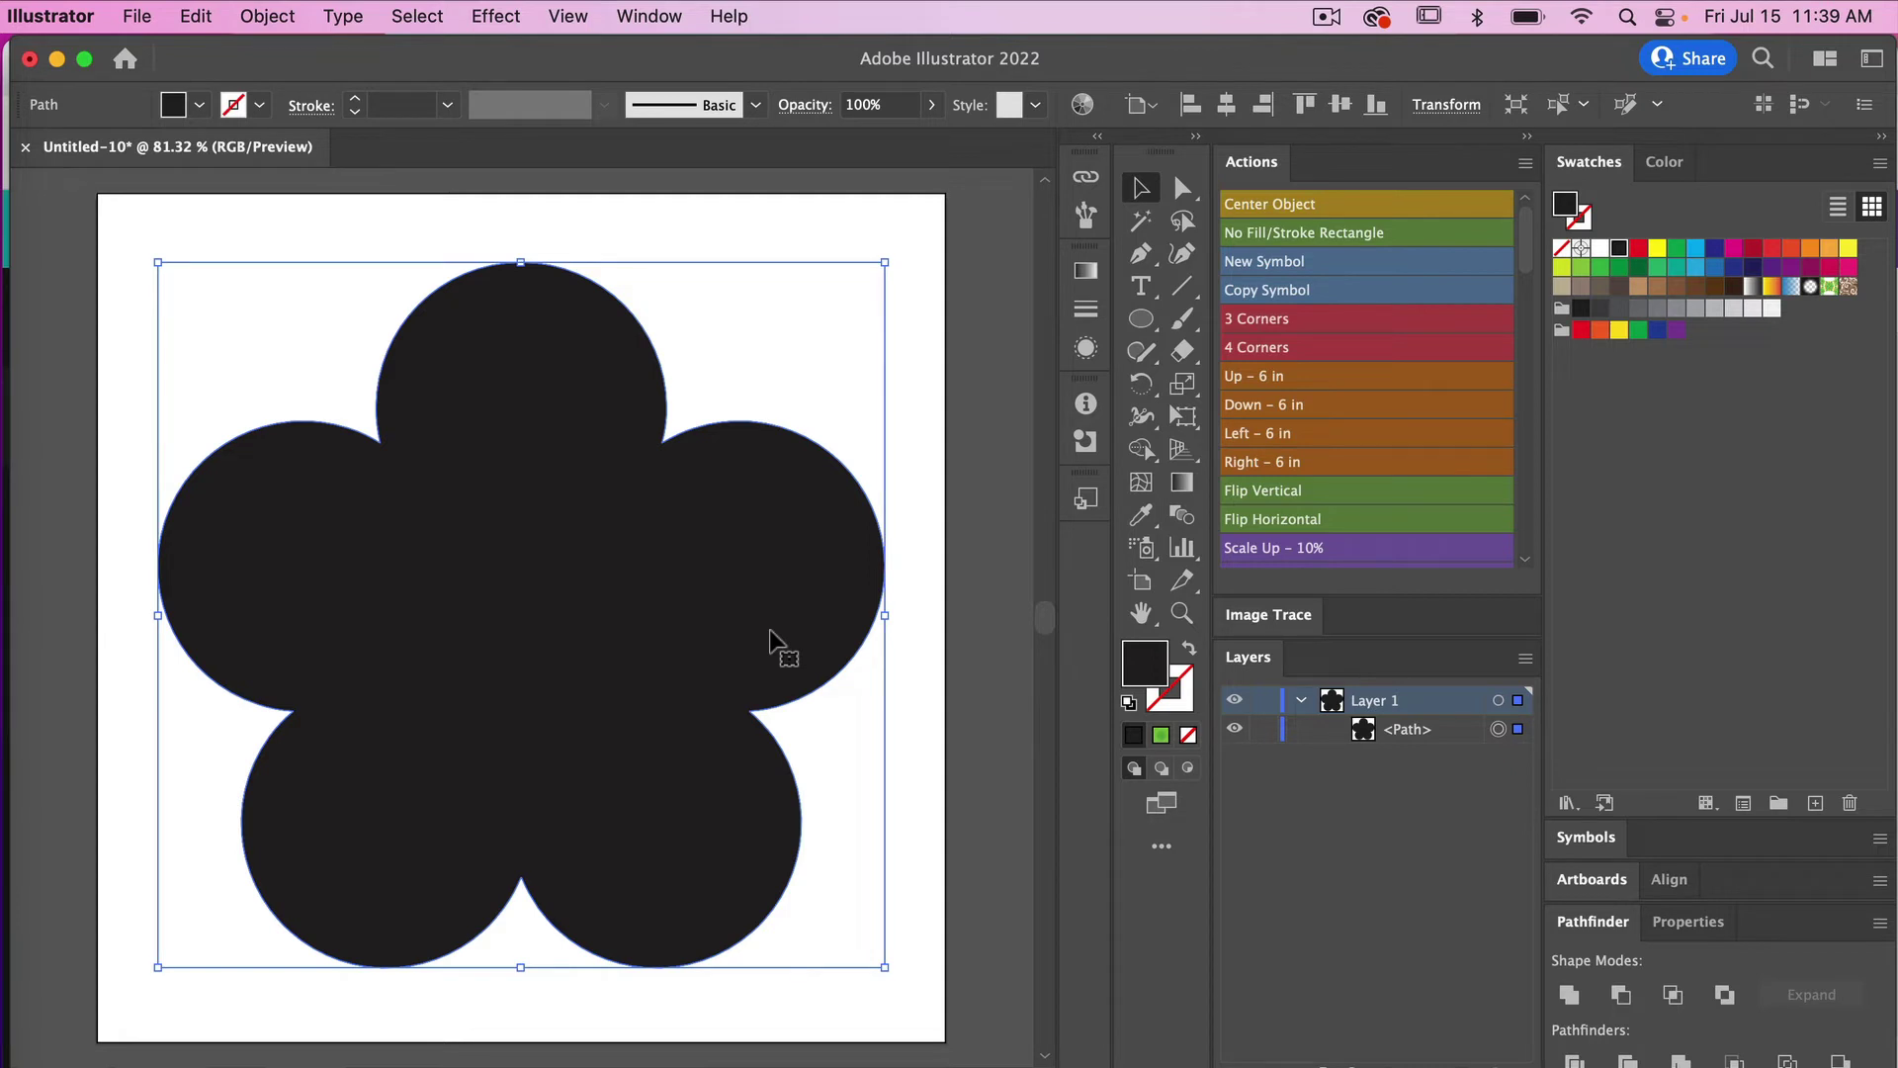
pyautogui.press('super+Tab')
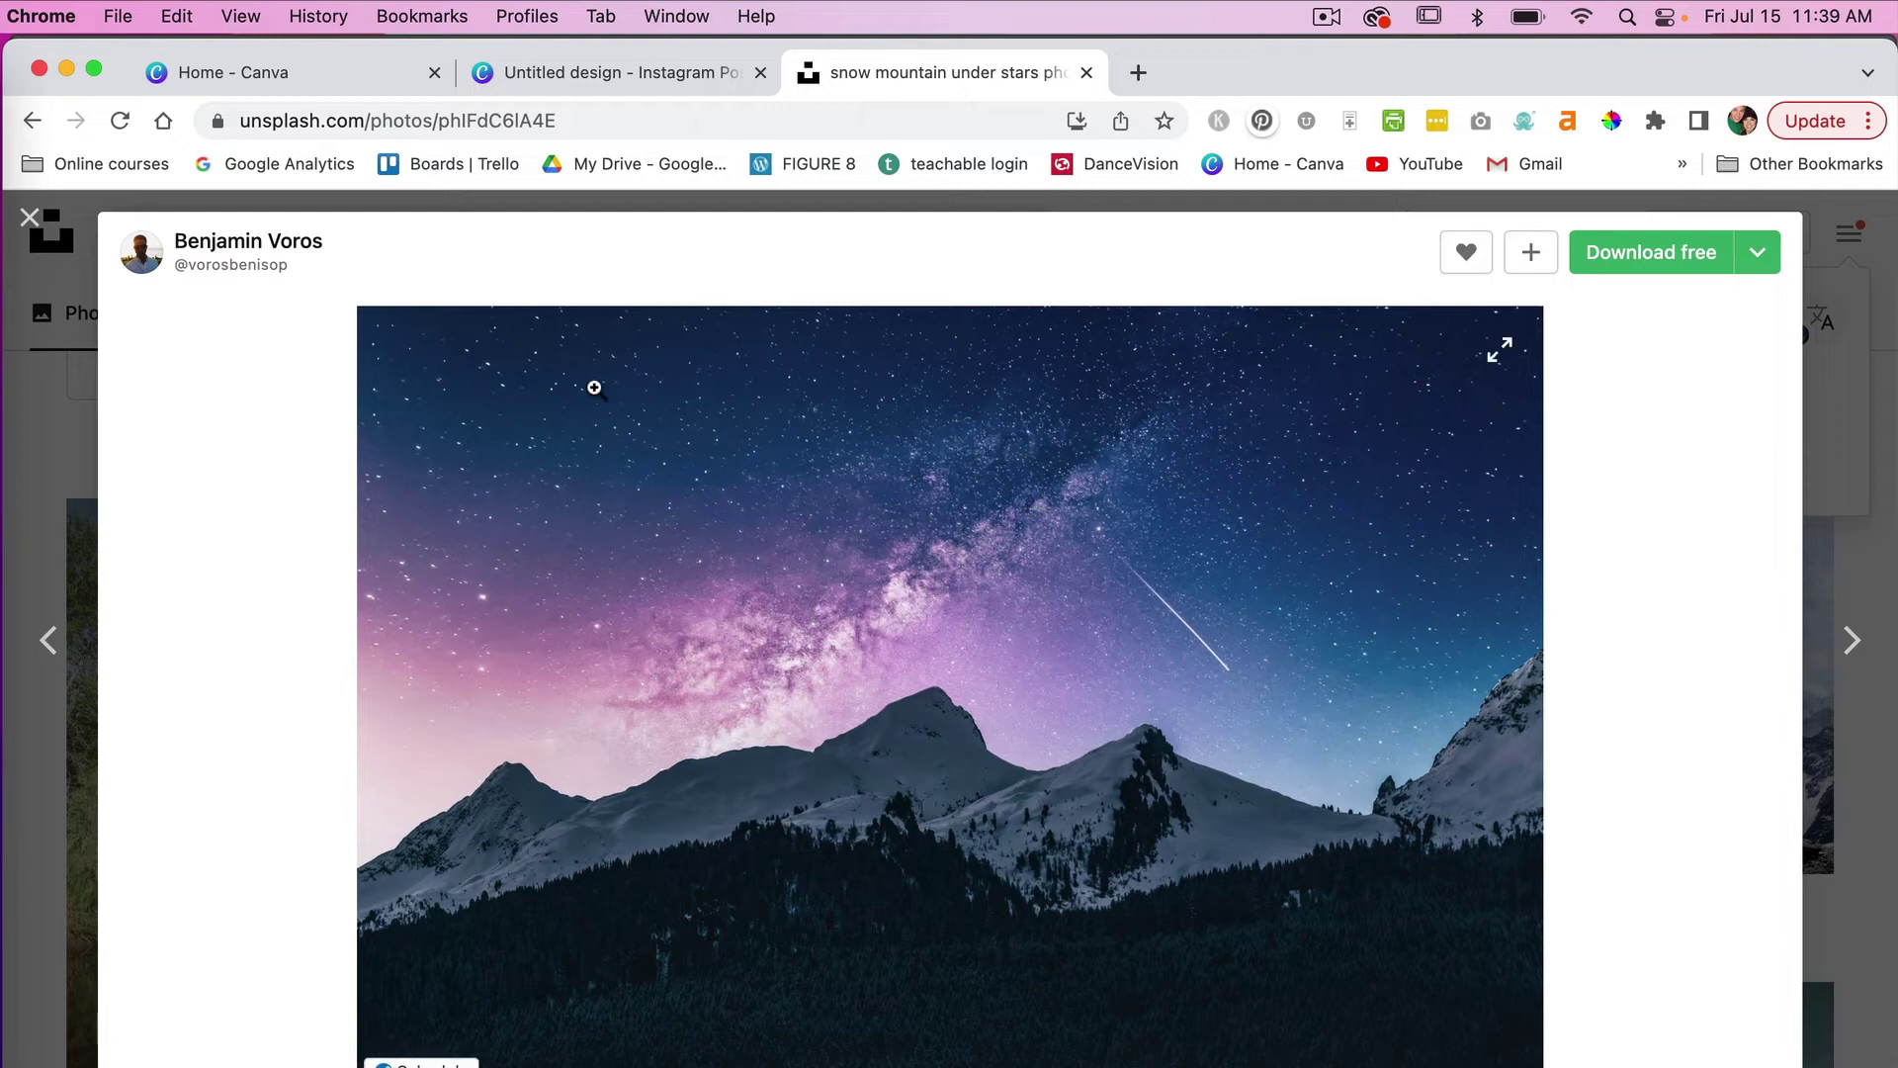
pyautogui.press('super+Tab')
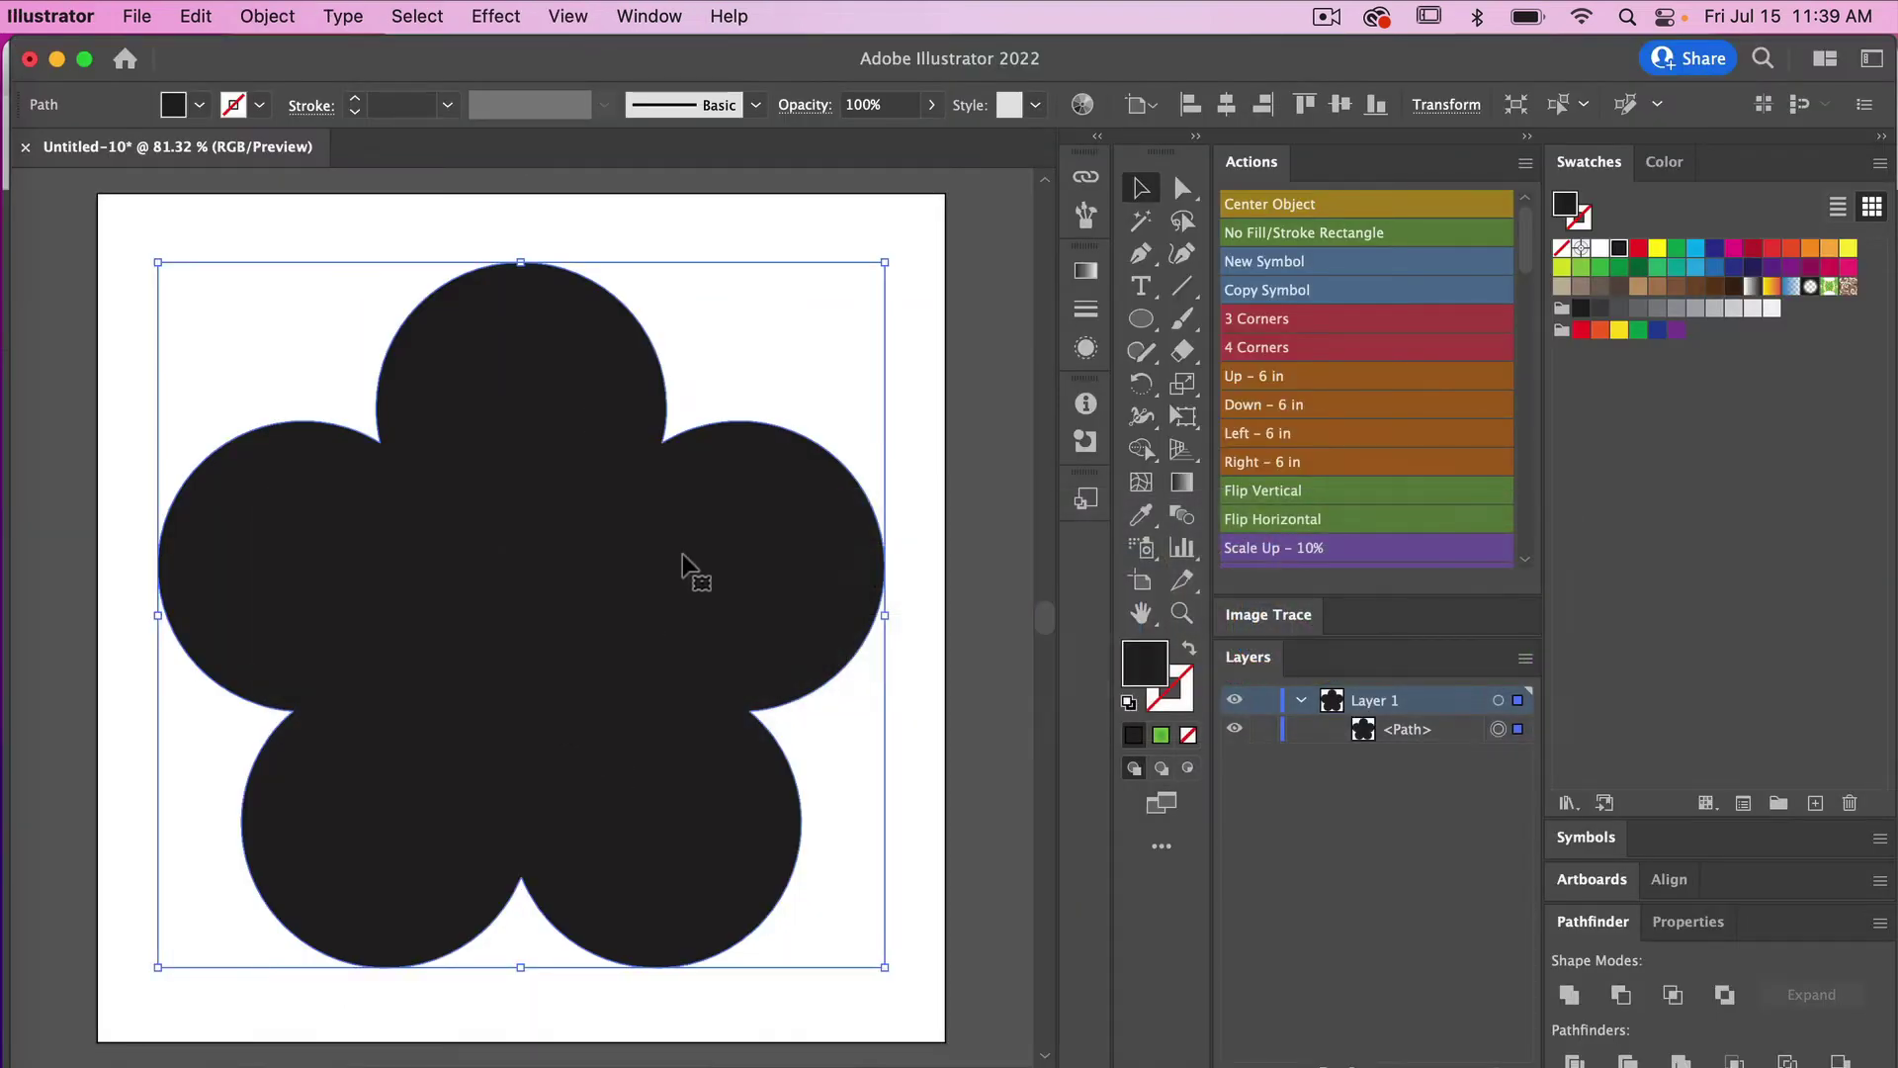
# Place the benjamin-voros Unsplash mountain JPEG from Example-projects as a linked image spanning the artboard.
pyautogui.click(137, 16)
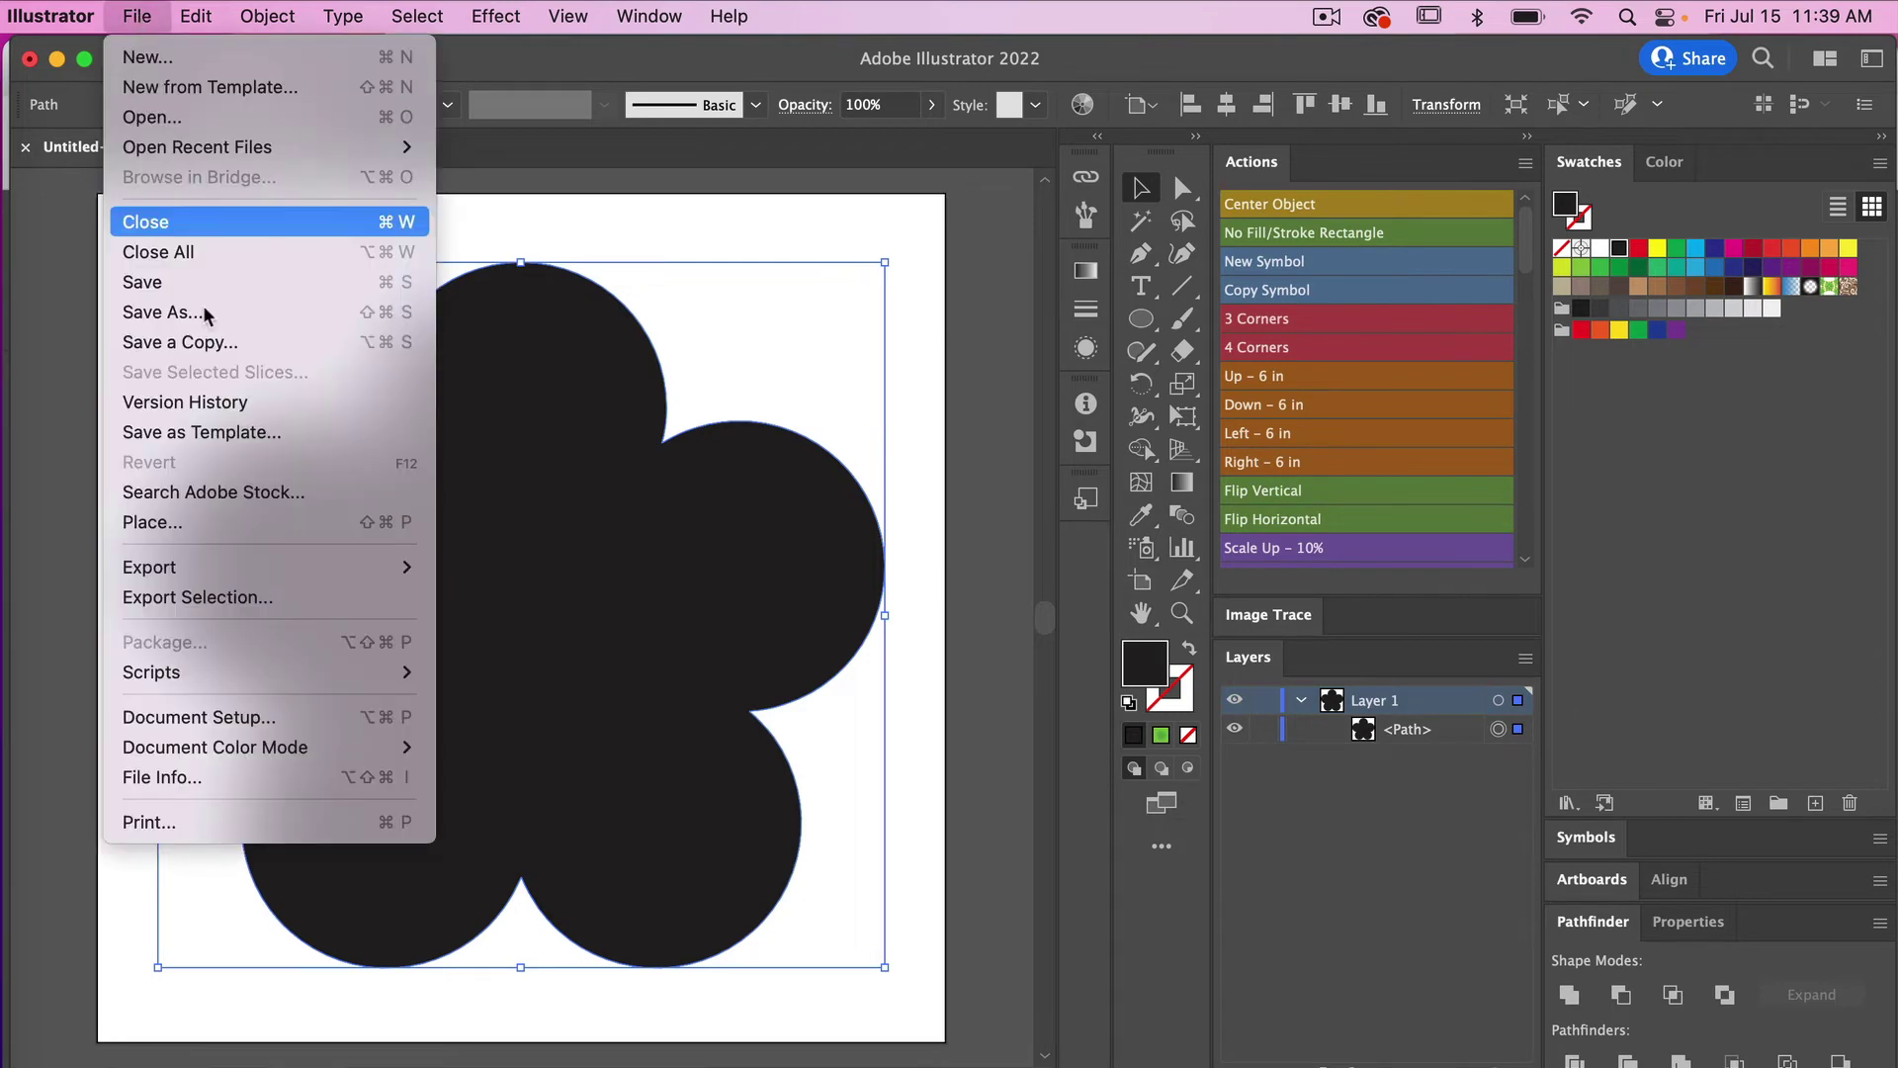
pyautogui.click(226, 522)
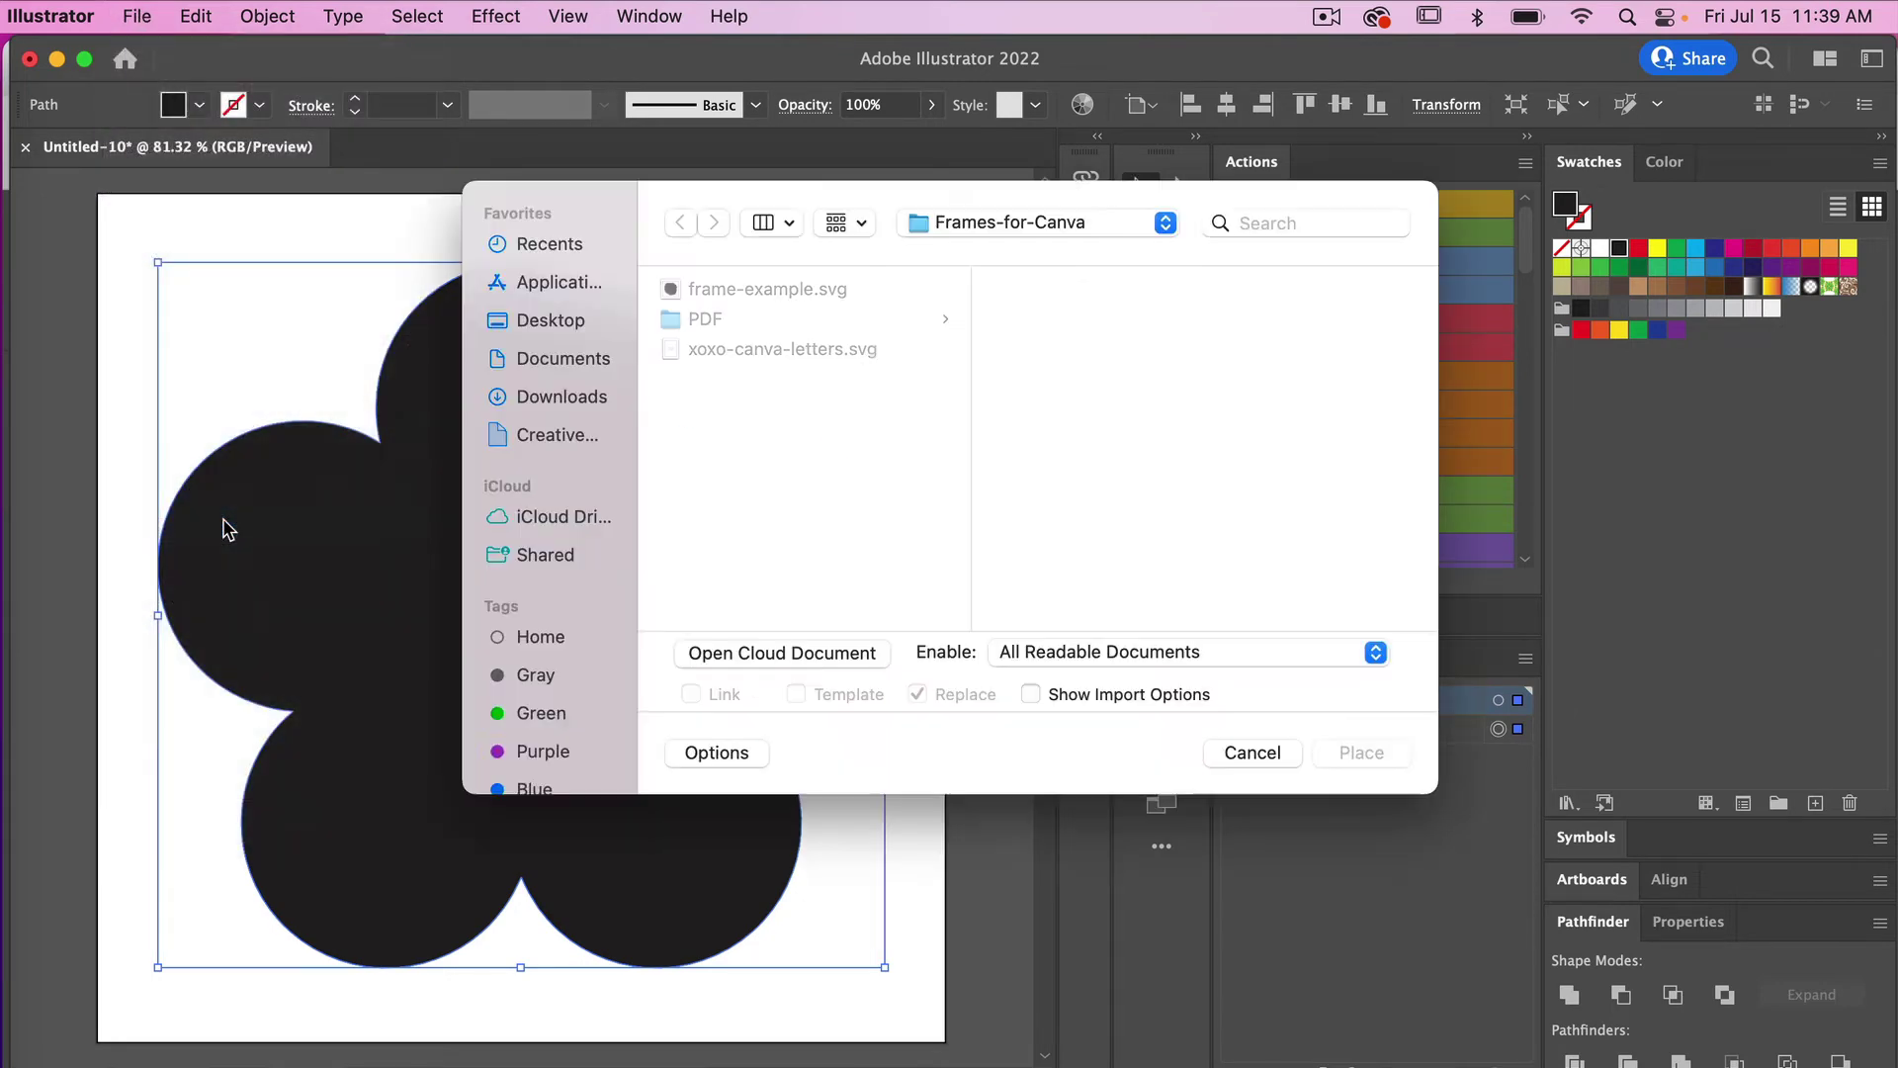
pyautogui.click(1216, 288)
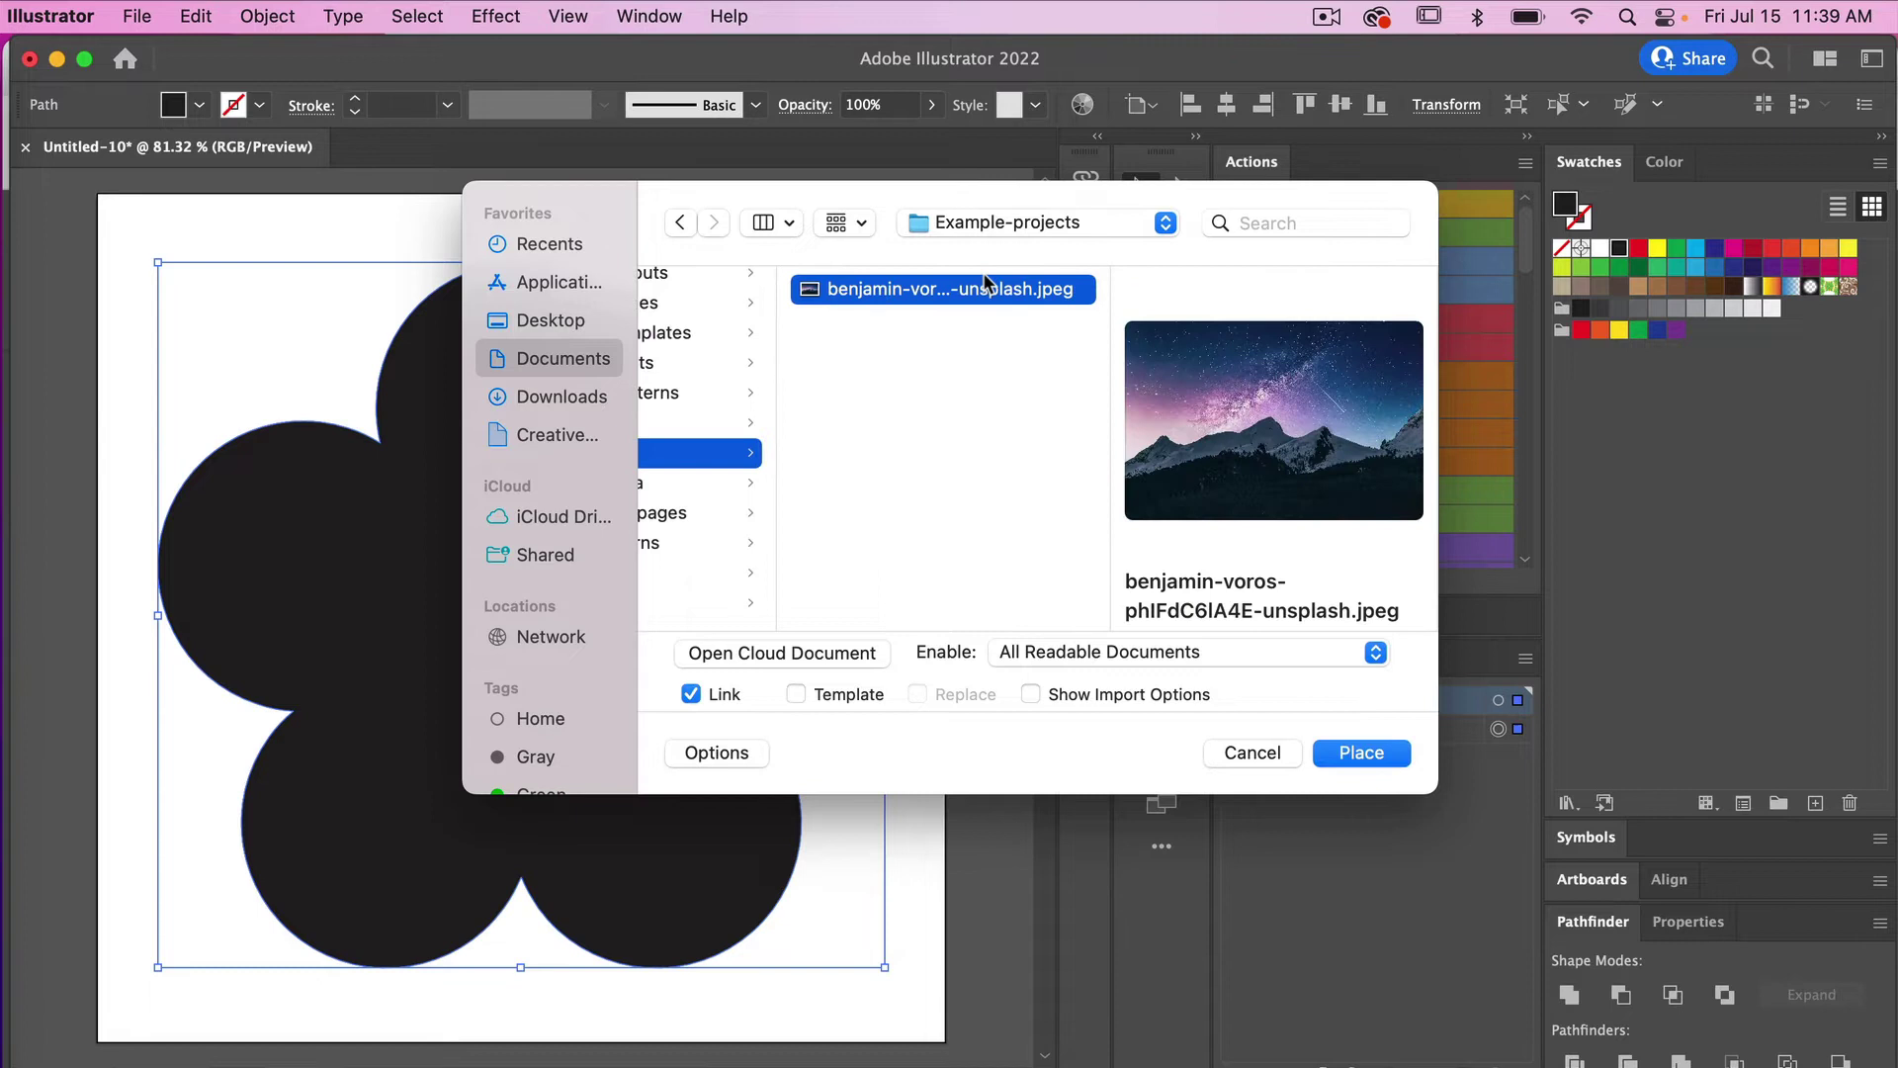
pyautogui.click(1361, 753)
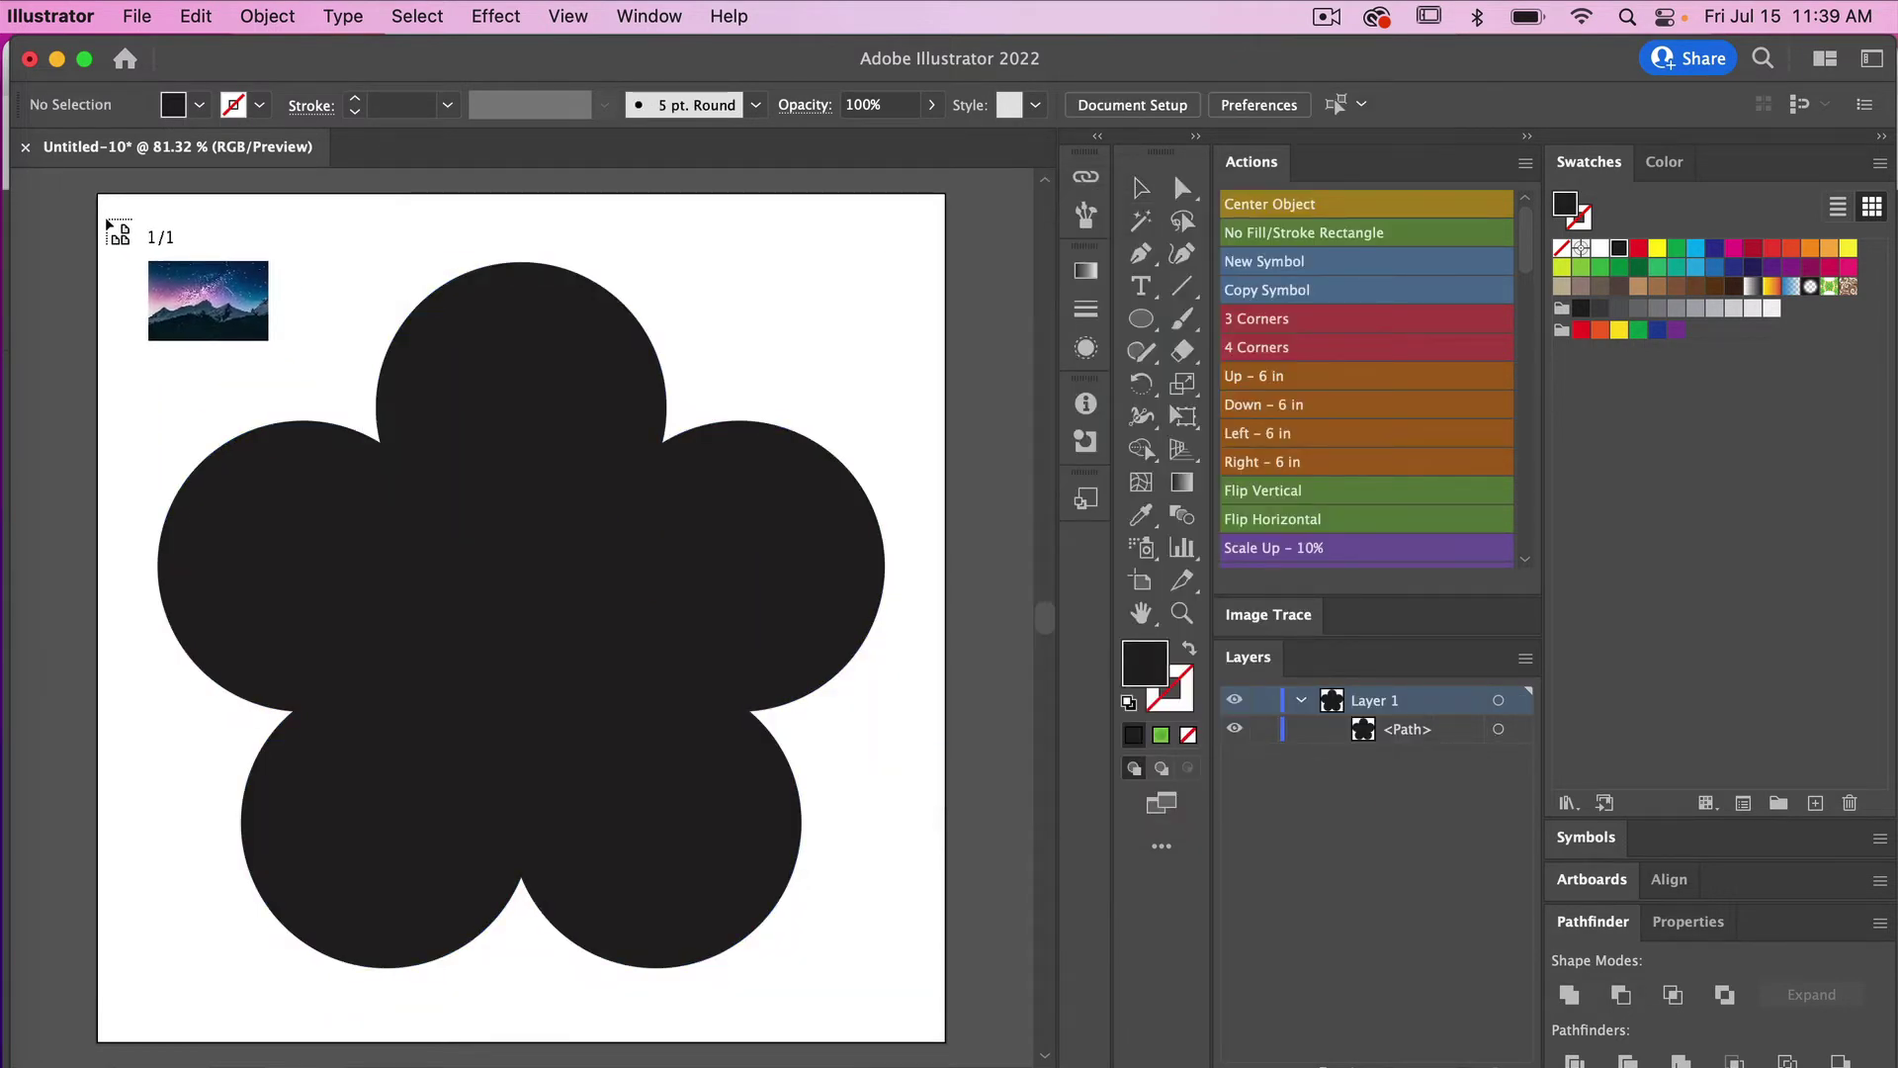
pyautogui.moveTo(104, 216); pyautogui.dragTo(613, 1028)
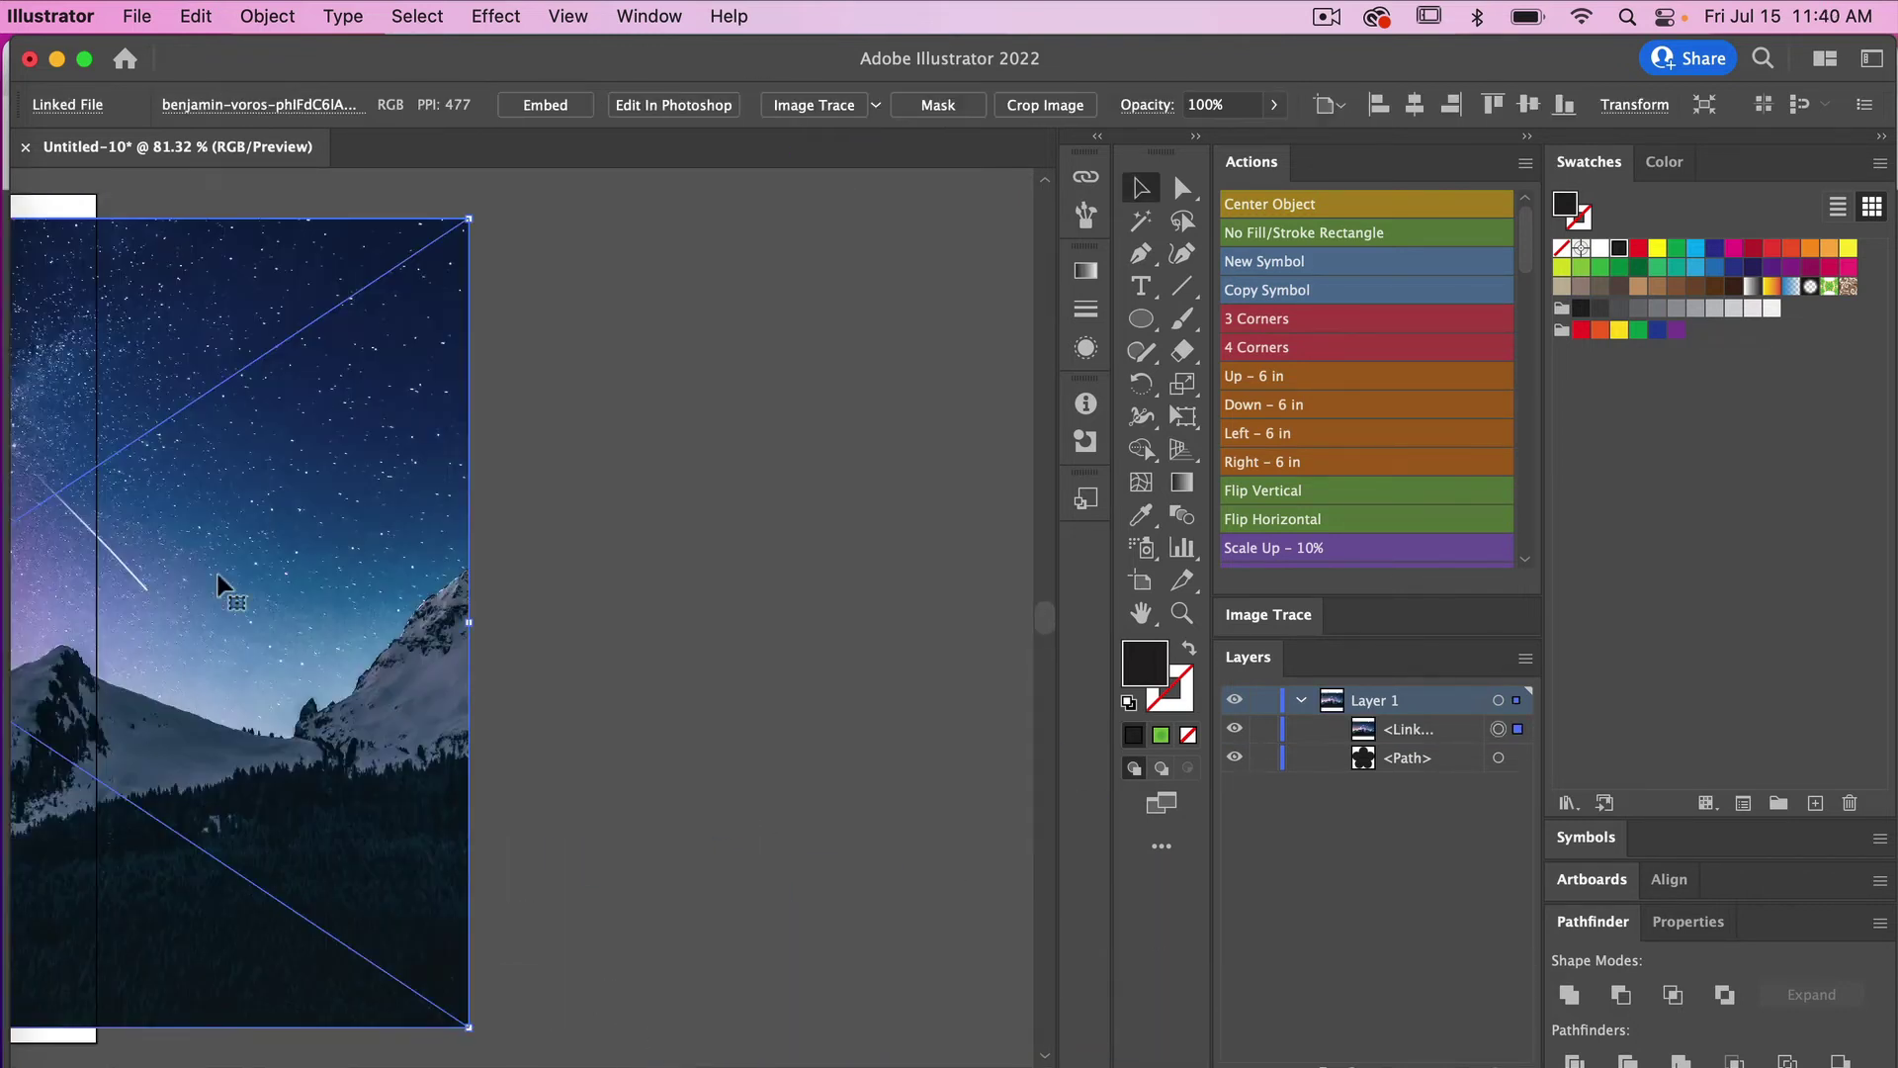
# Move the linked photo layer below the flower path in Layers, then select both objects.
pyautogui.hscroll(-2, 216, 569)
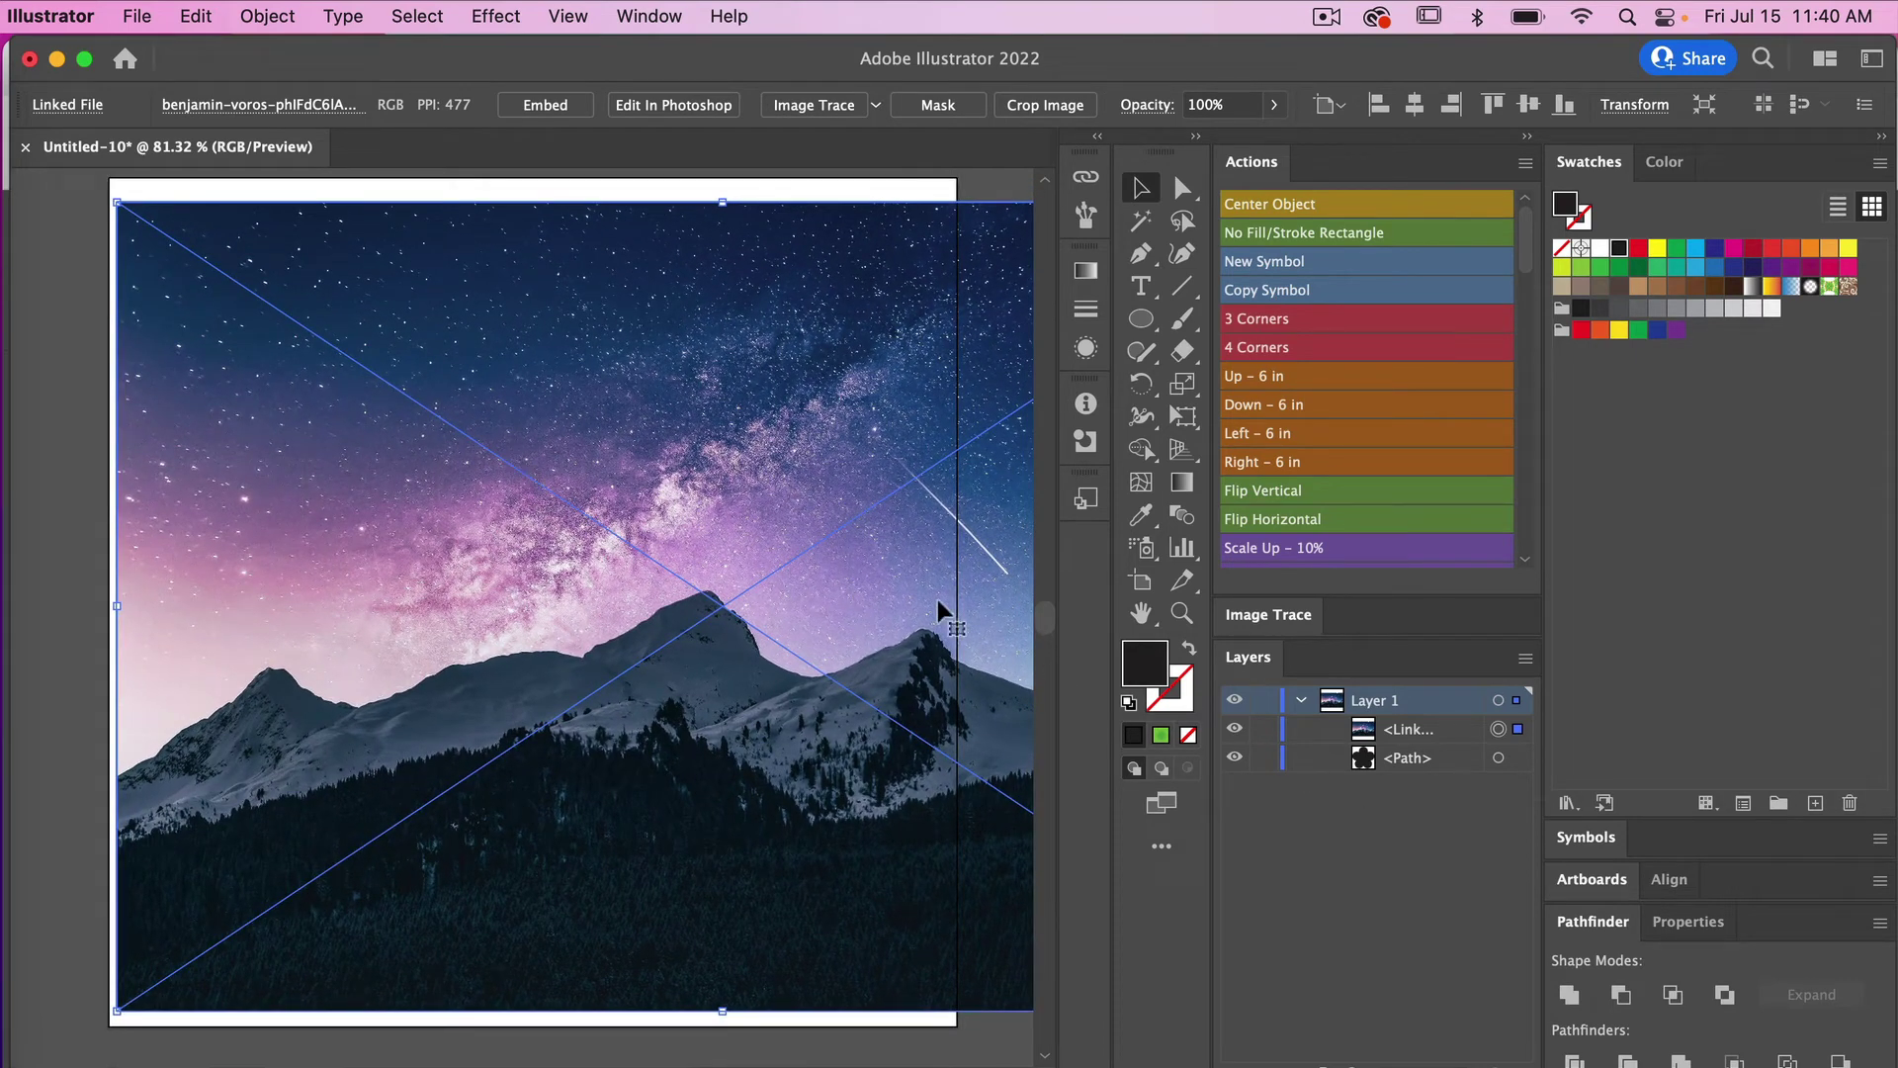
pyautogui.press('super+minus')
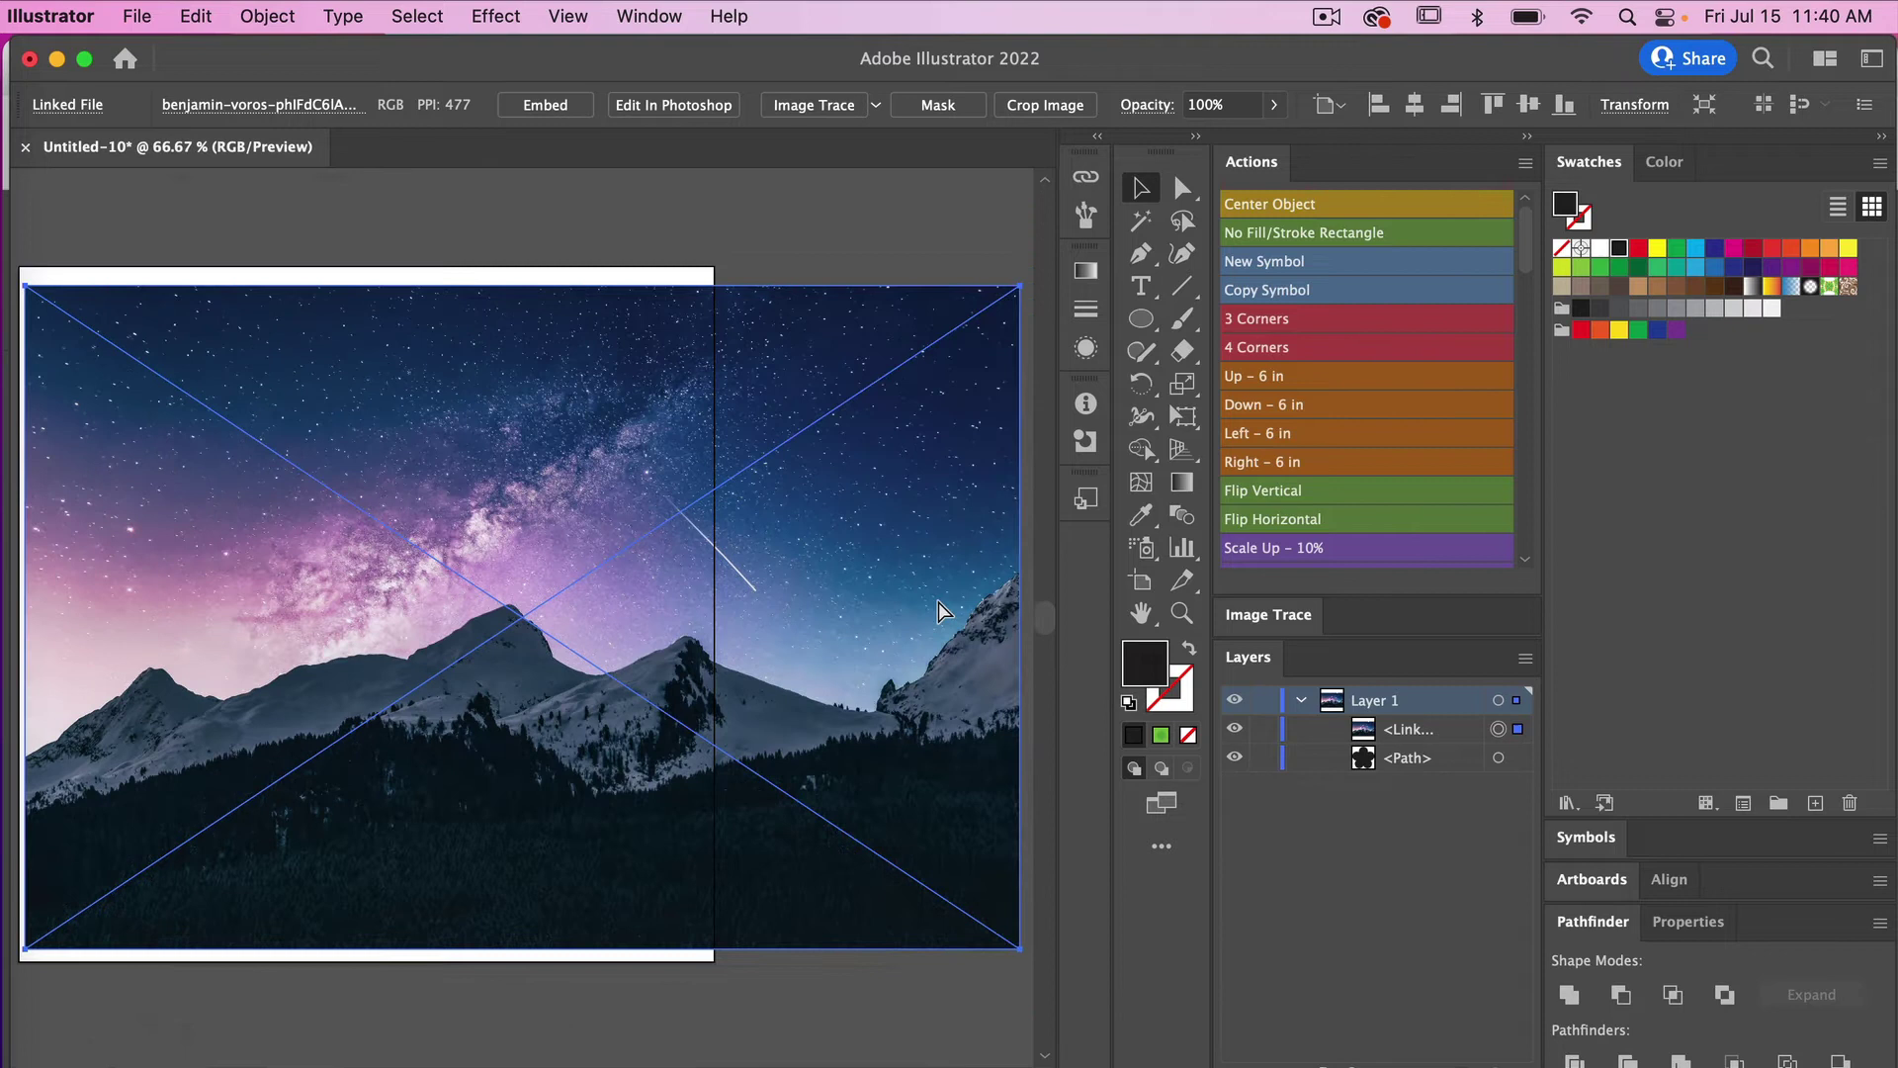
pyautogui.hscroll(1, 940, 603)
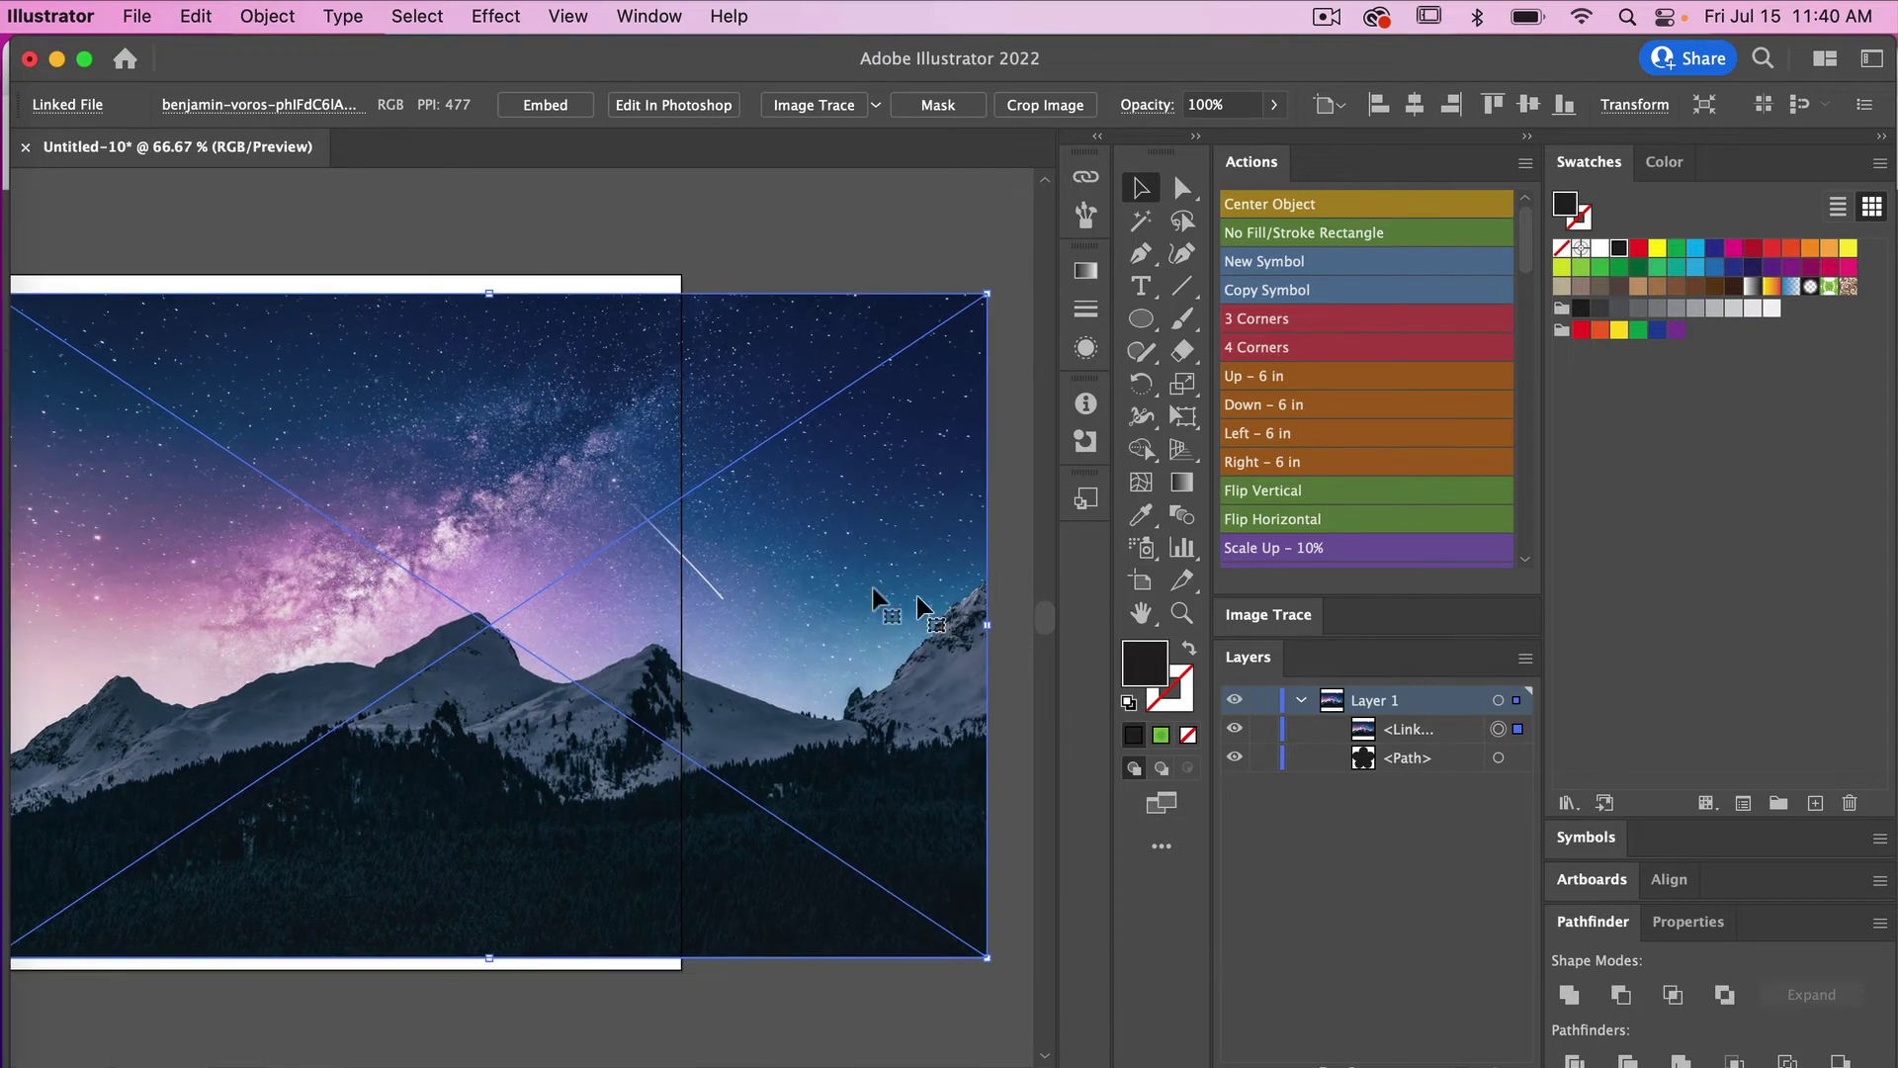
pyautogui.click(1441, 734)
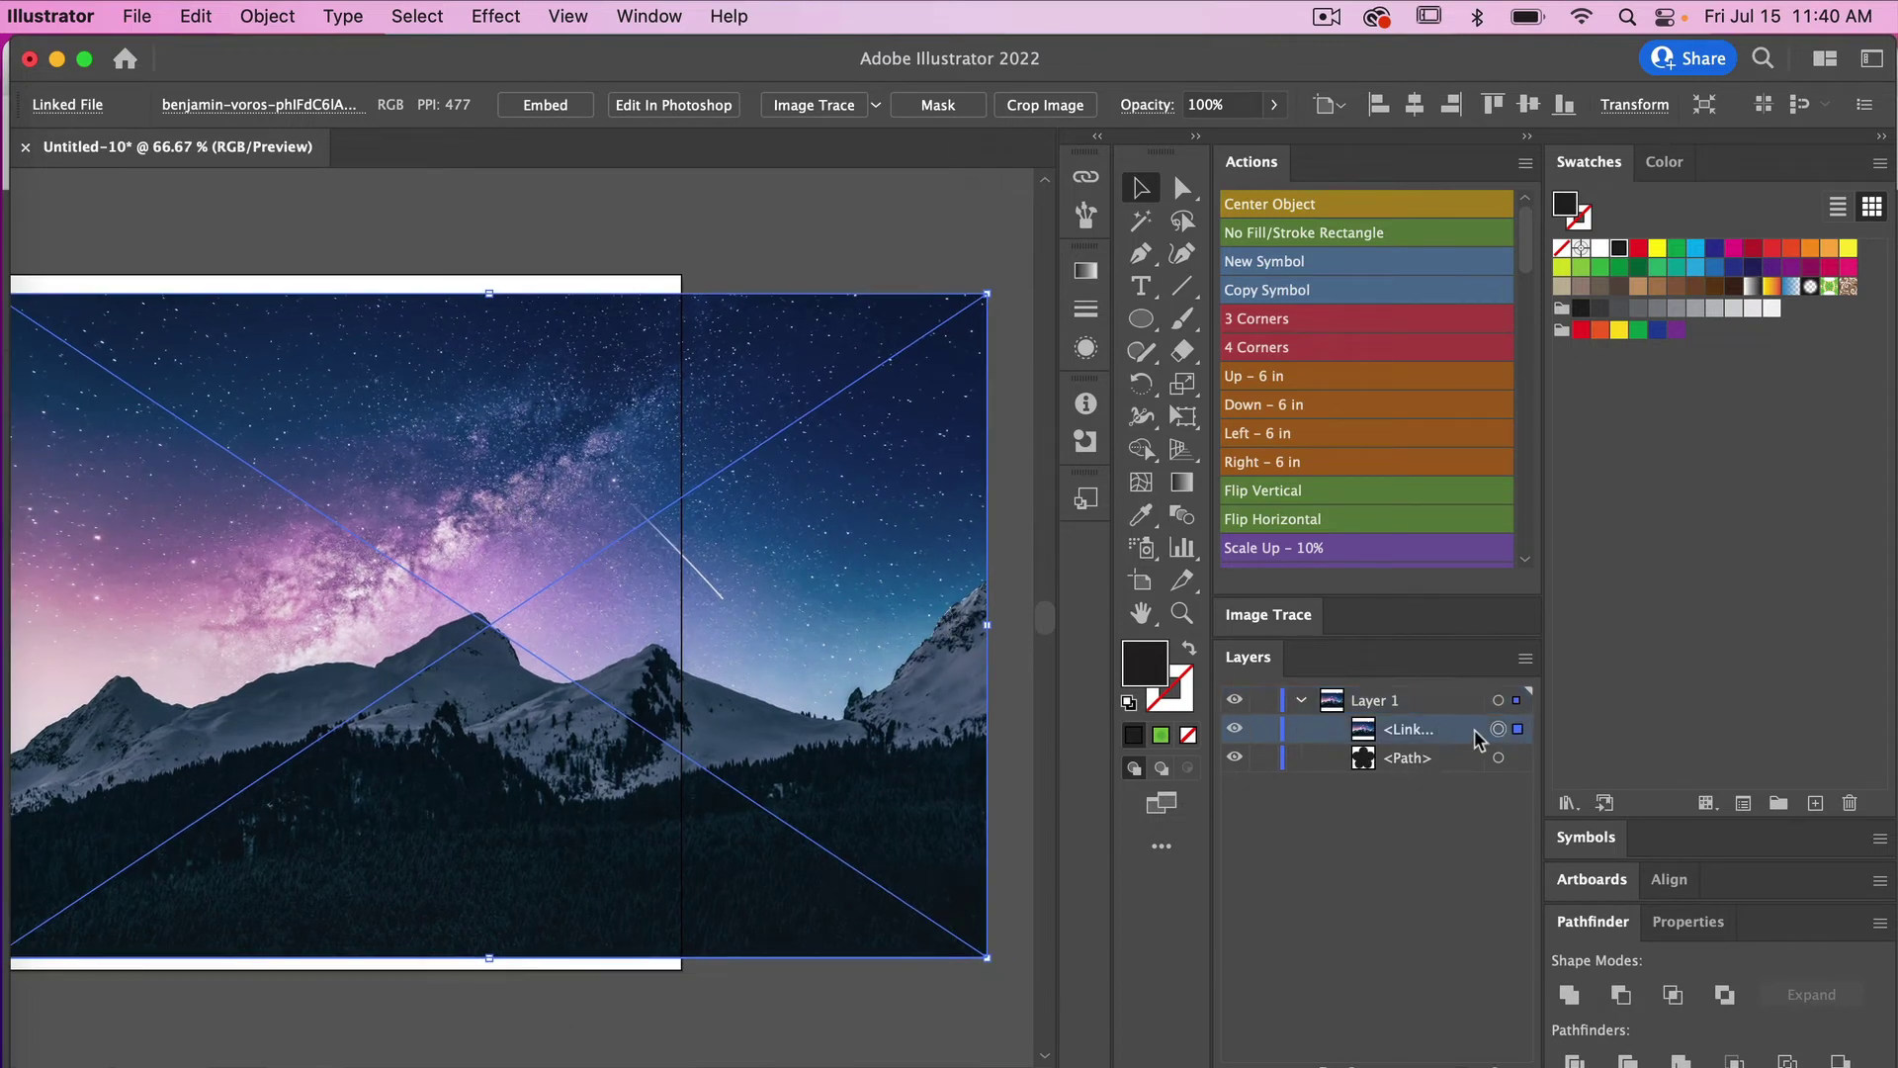
pyautogui.moveTo(1429, 737); pyautogui.dragTo(1411, 773)
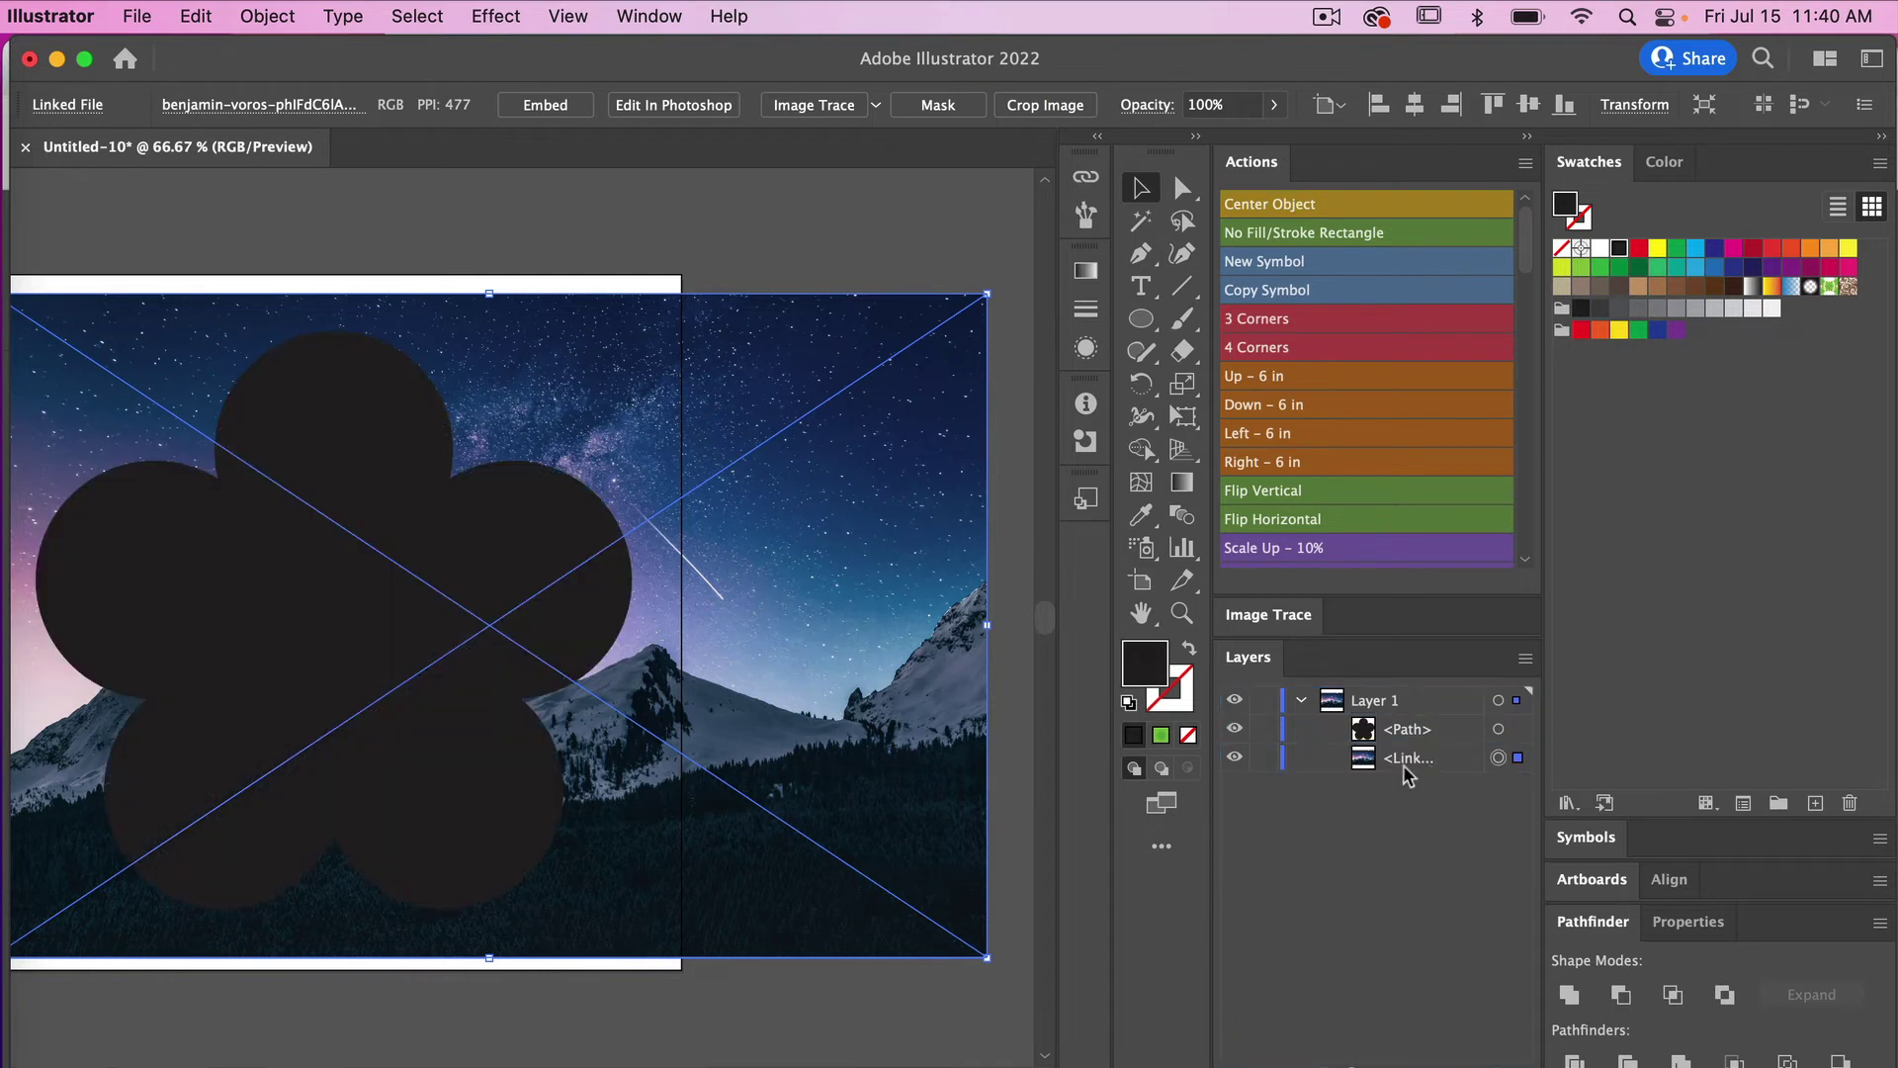
pyautogui.hscroll(-2, 608, 751)
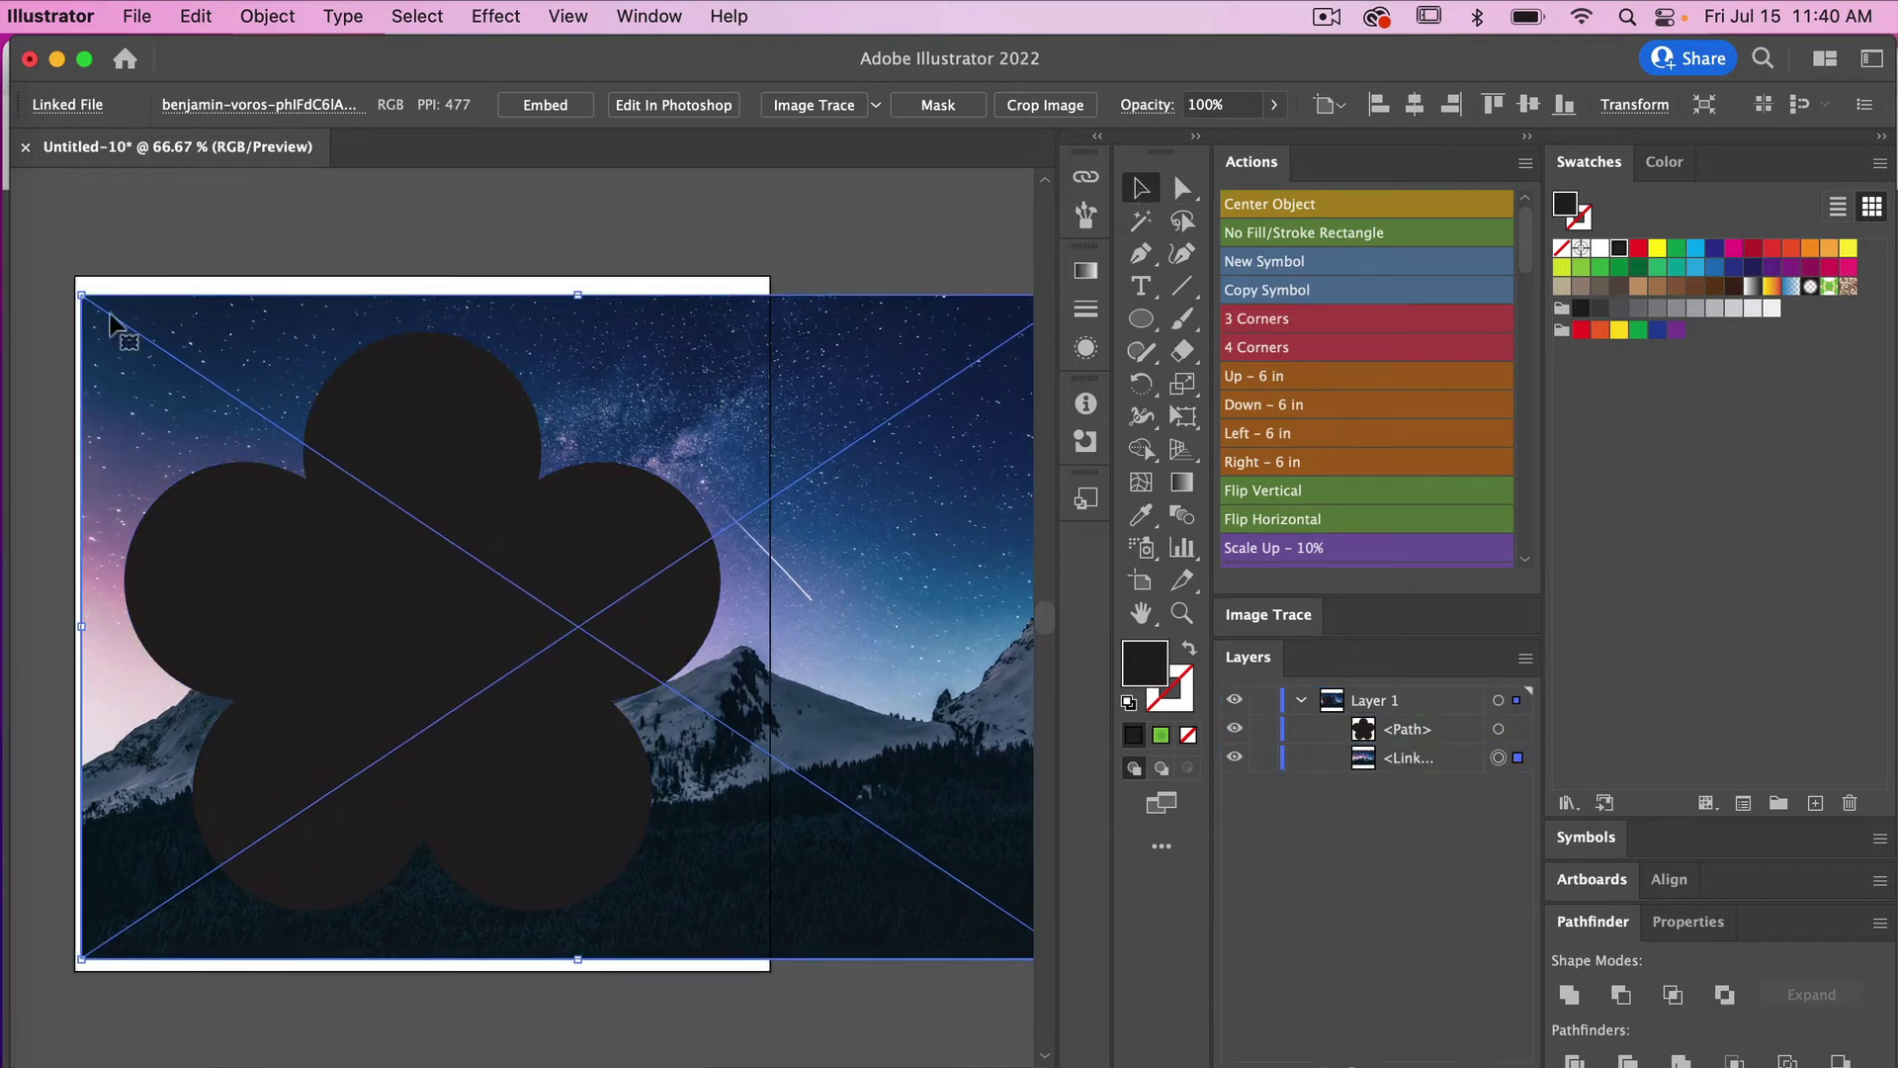
pyautogui.click(50, 223)
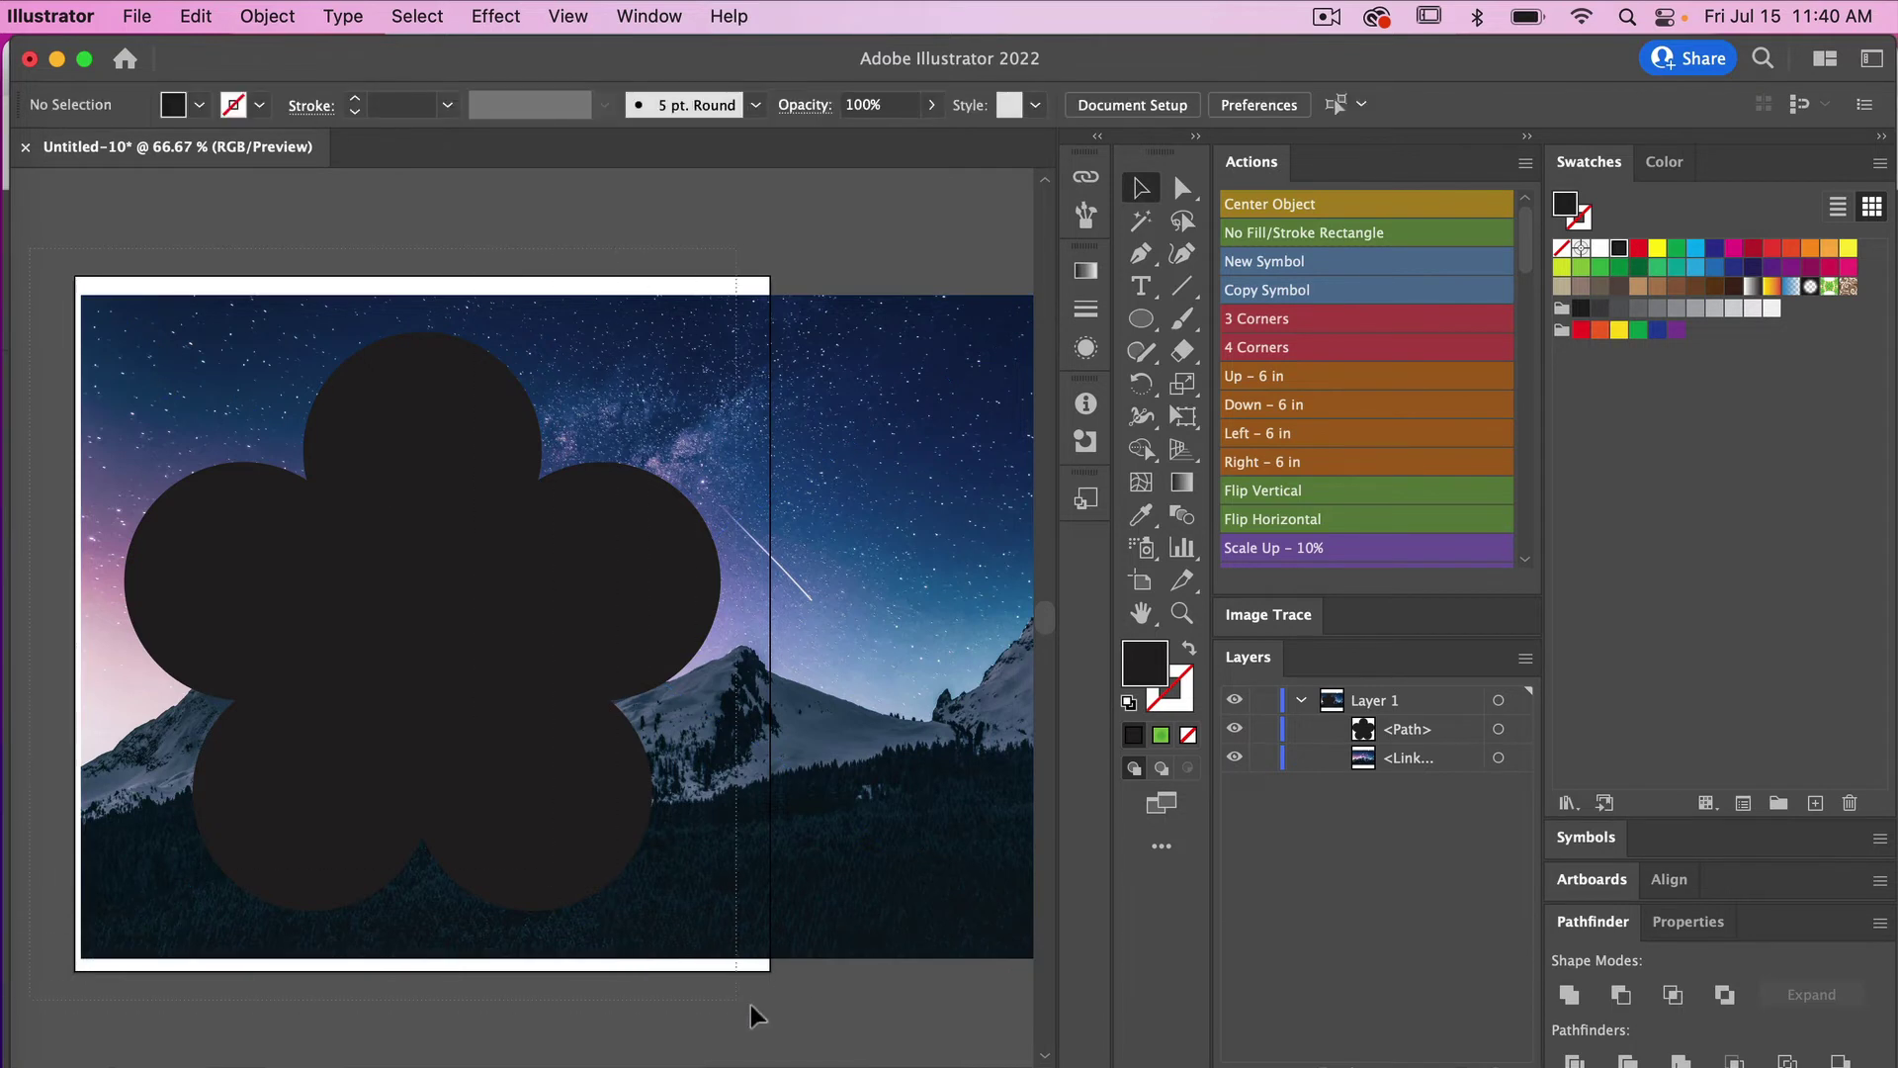
pyautogui.press('super+a')
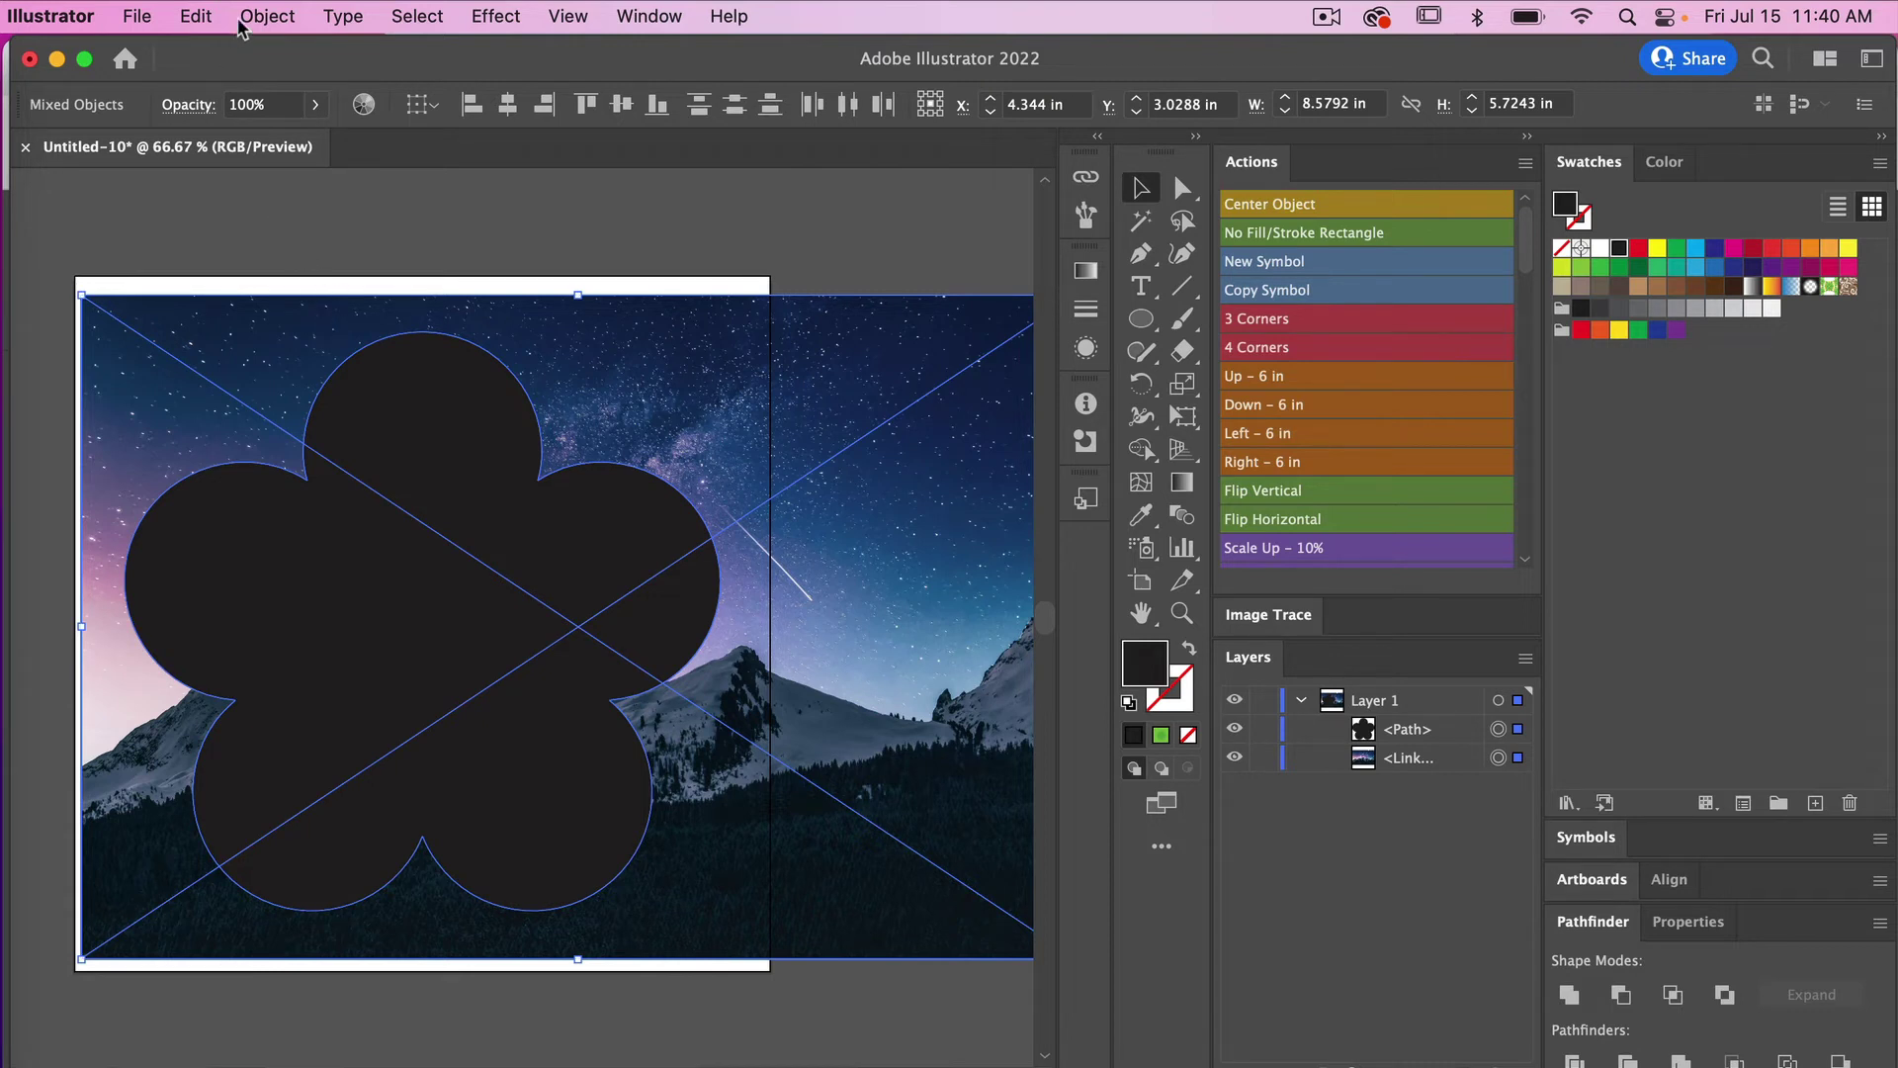
# Use Object > Clipping Mask > Make to clip the mountain photo inside the flower.
pyautogui.click(272, 23)
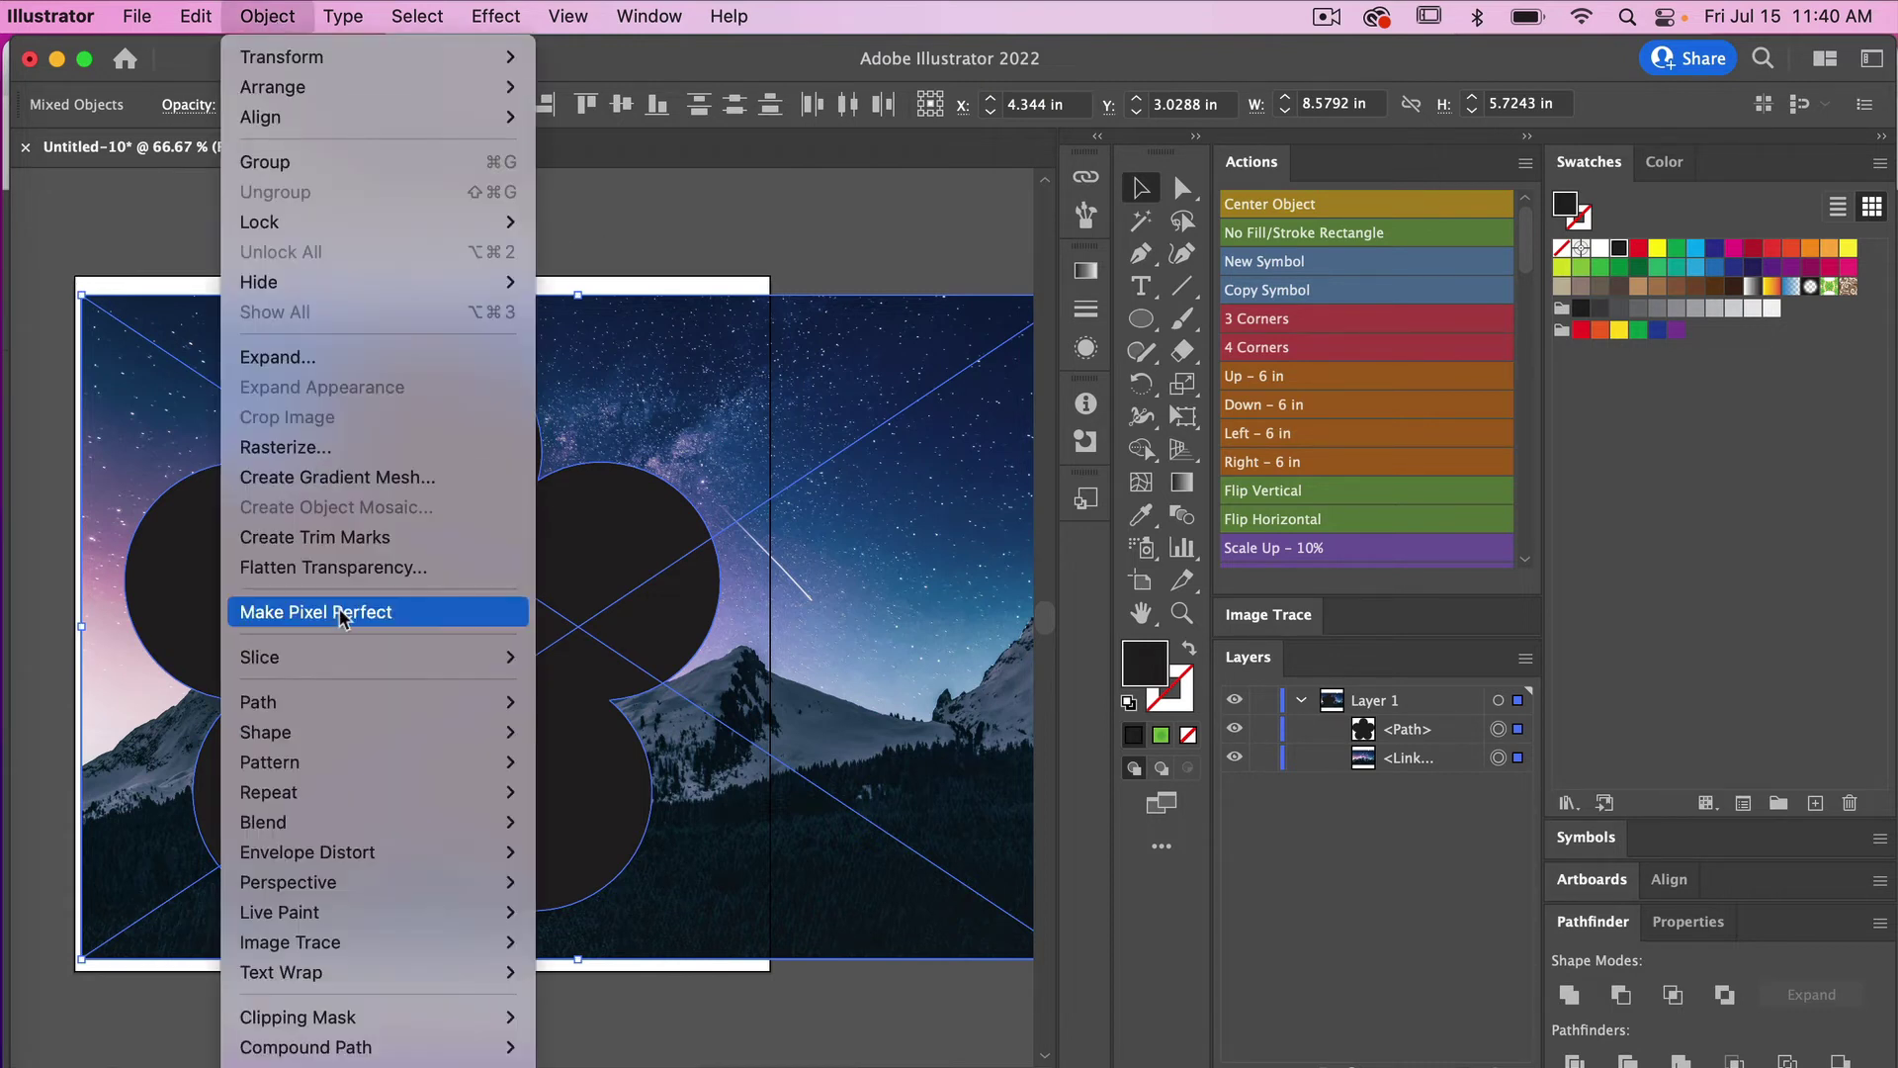
pyautogui.moveTo(328, 1025)
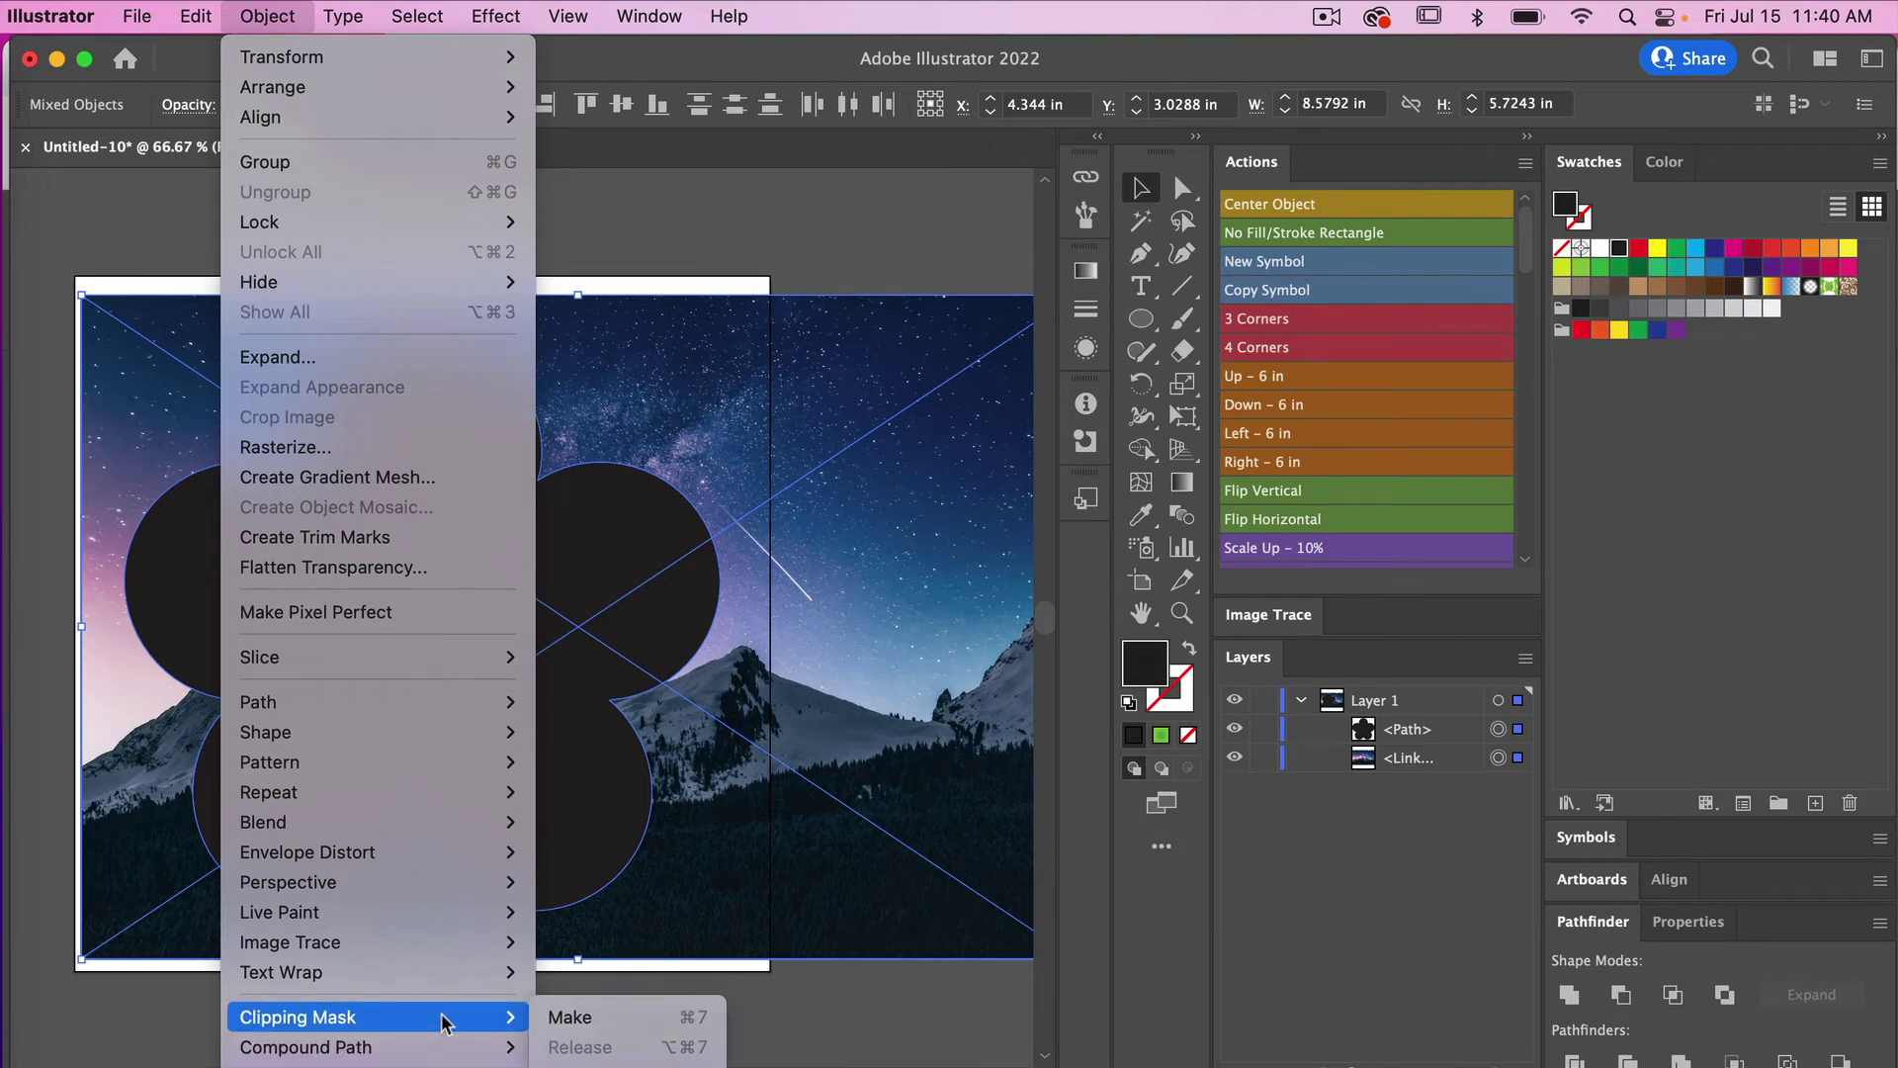
pyautogui.click(605, 1025)
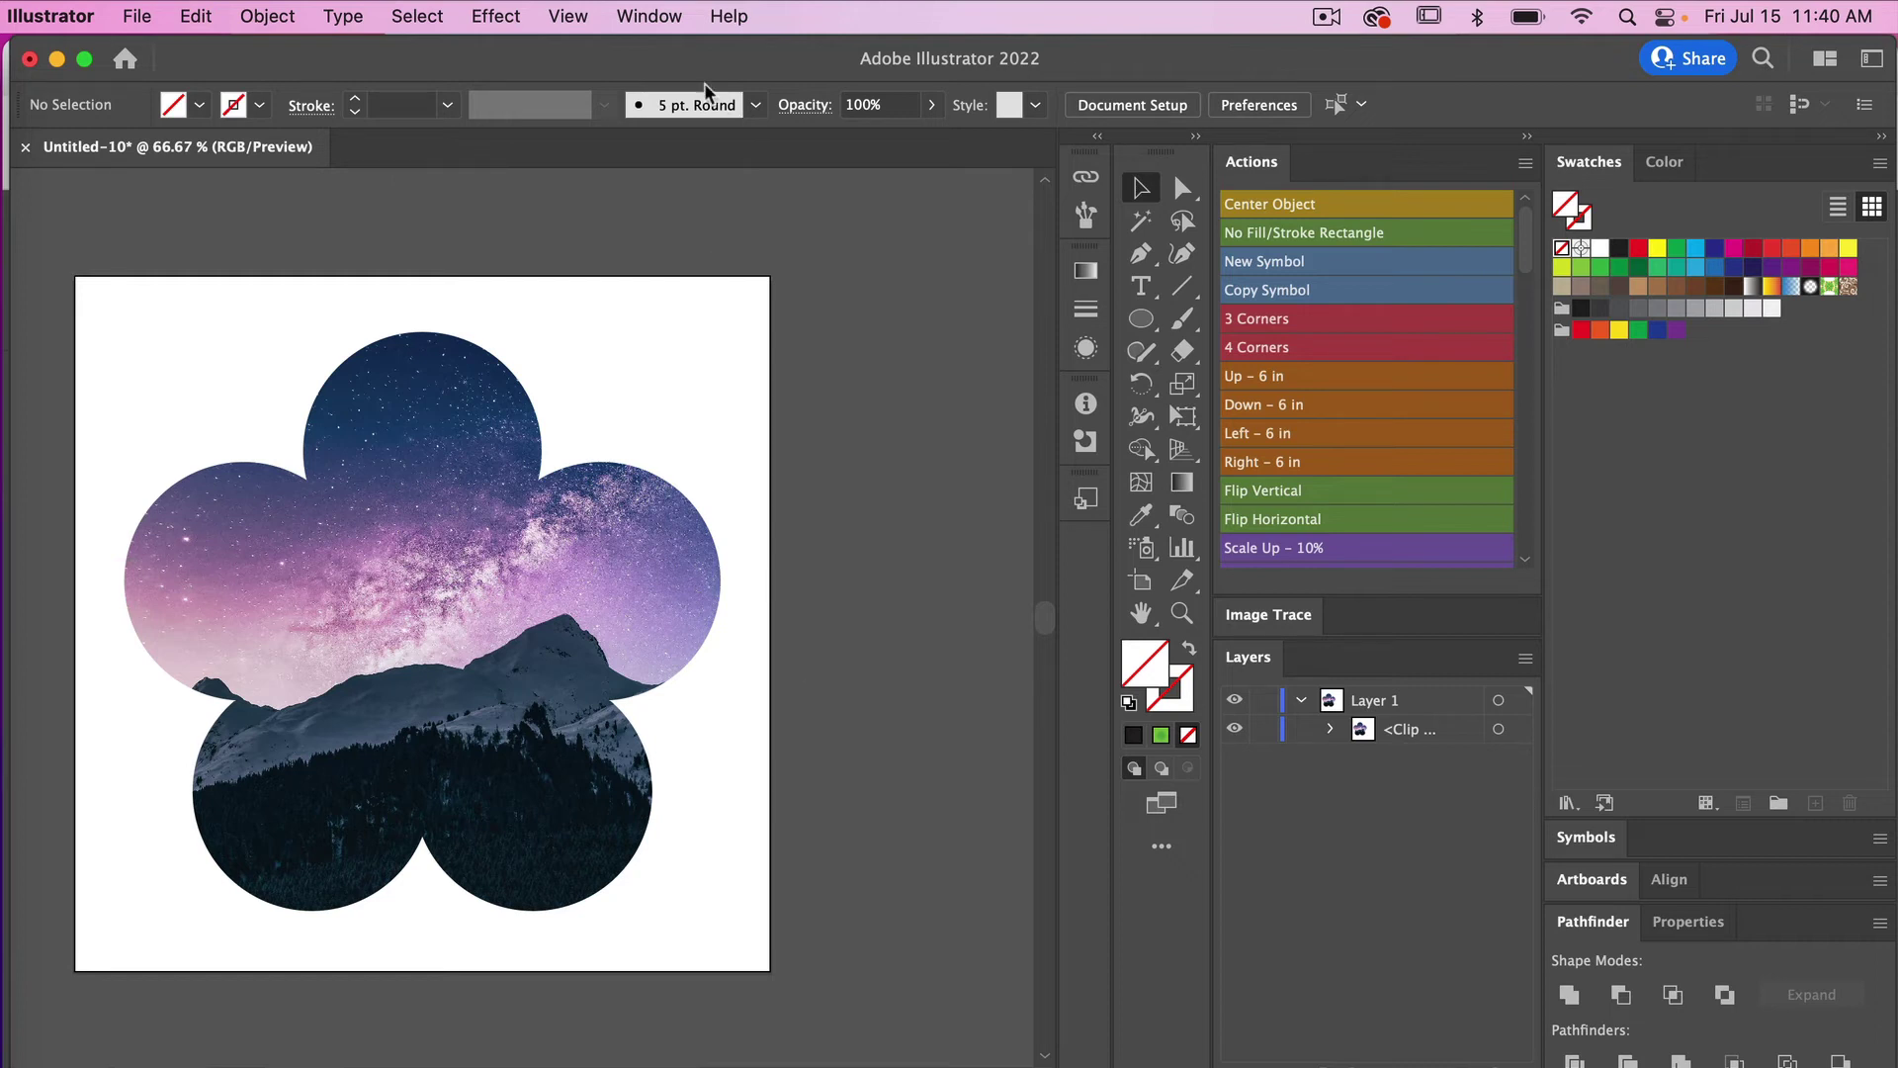
# Add the flower clip group as an asset in the Asset Export panel.
pyautogui.click(660, 17)
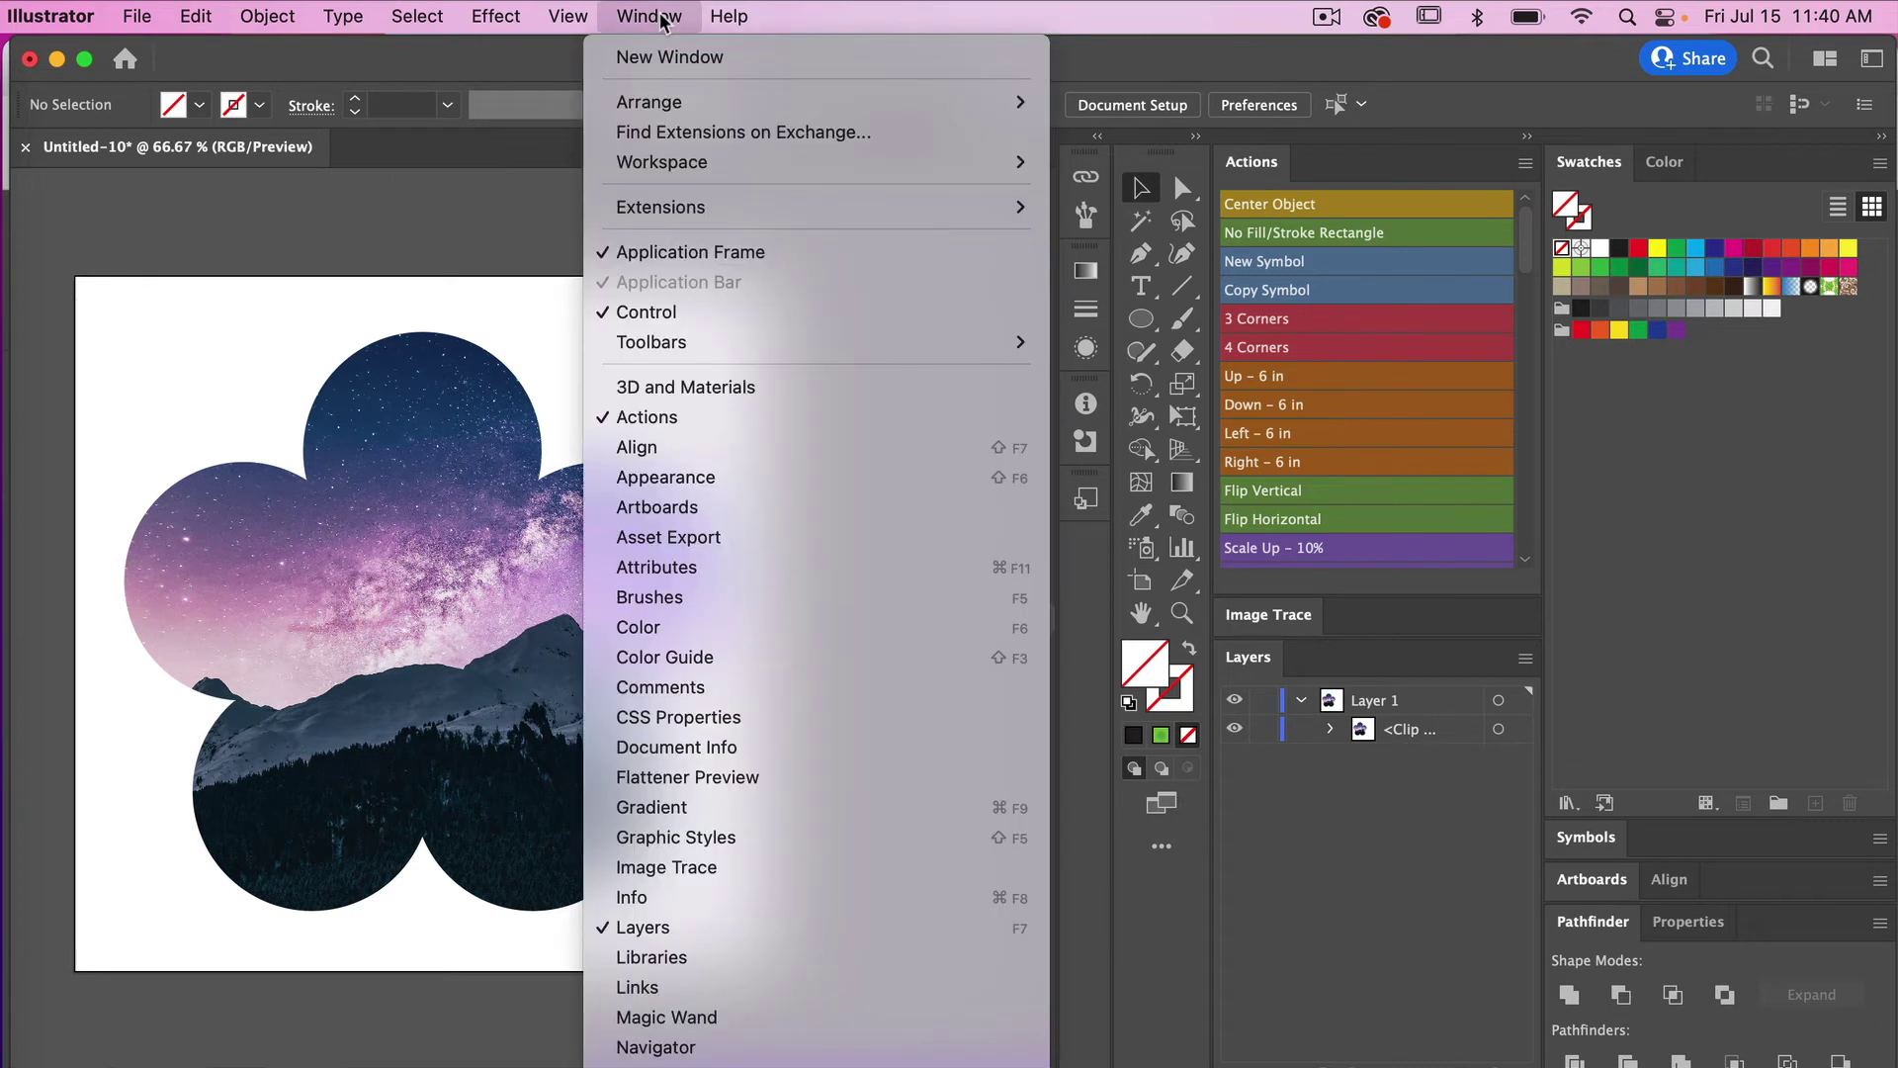
pyautogui.click(735, 541)
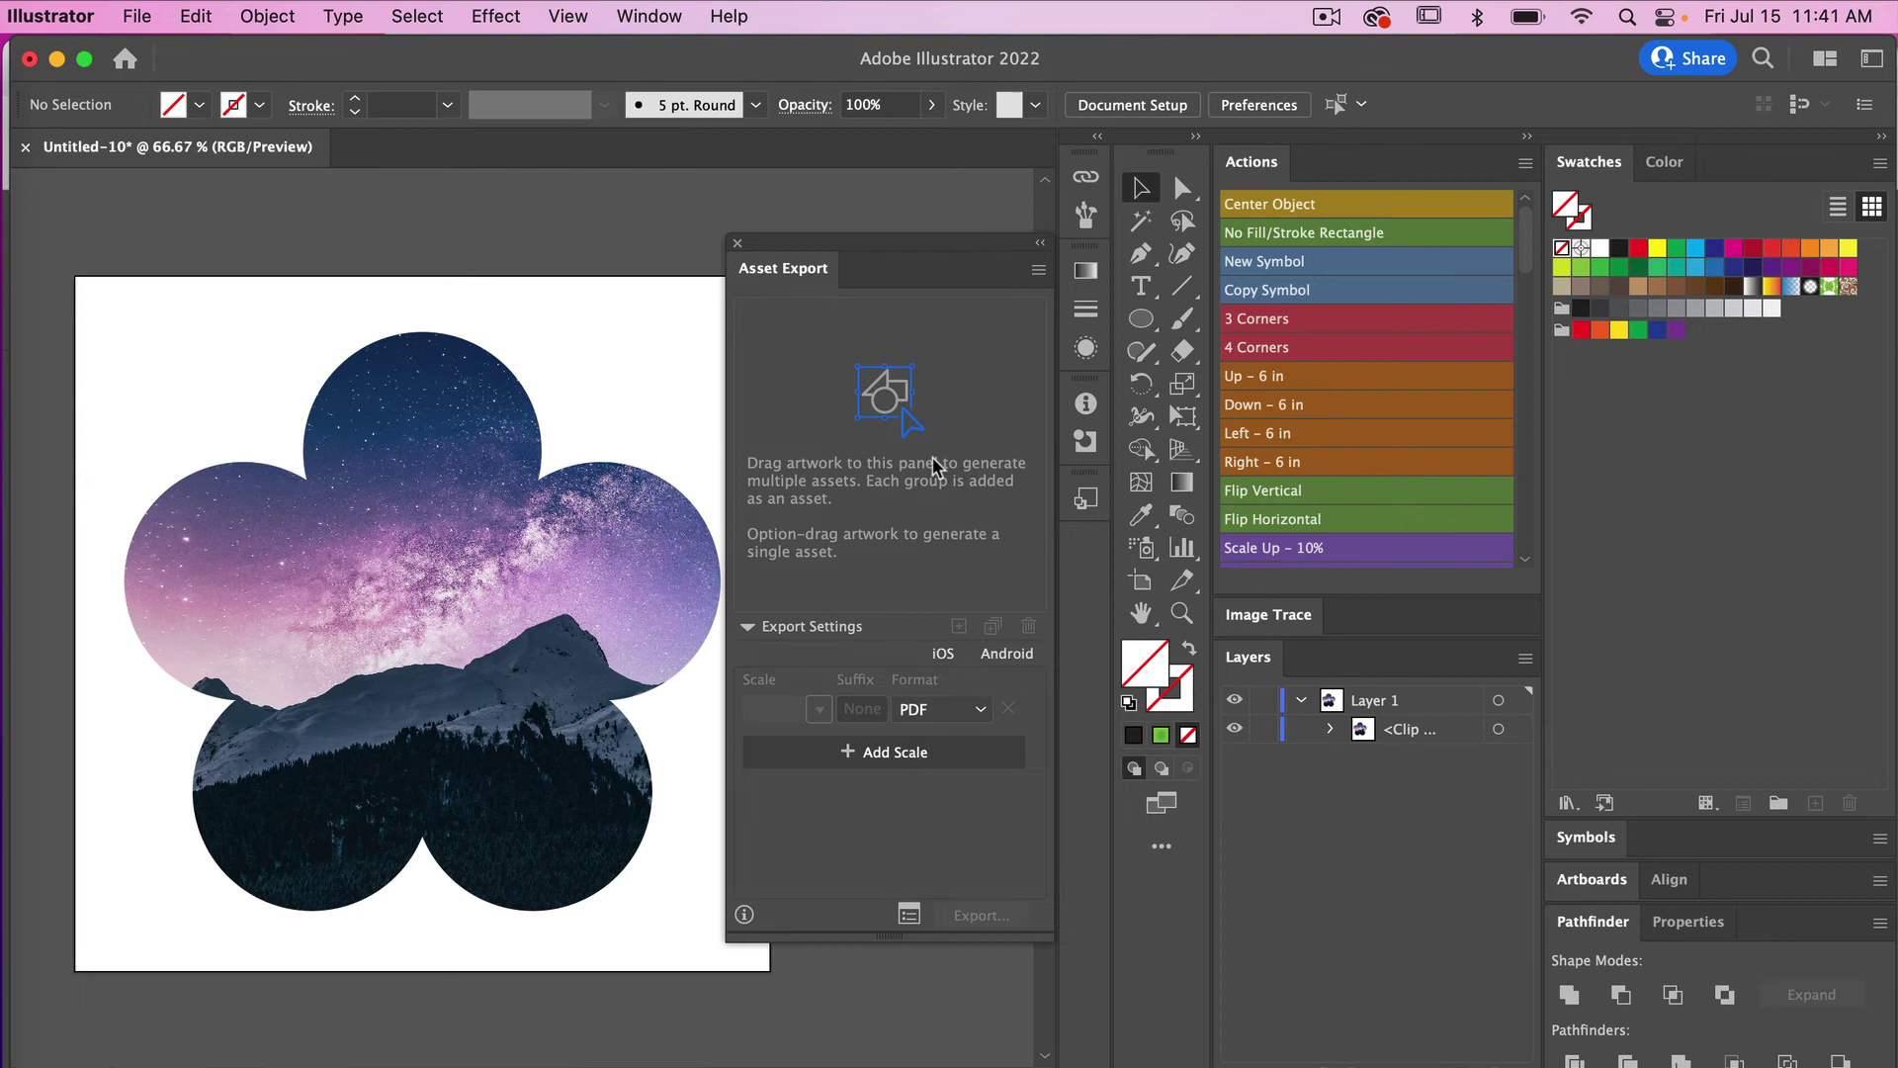
pyautogui.click(485, 482)
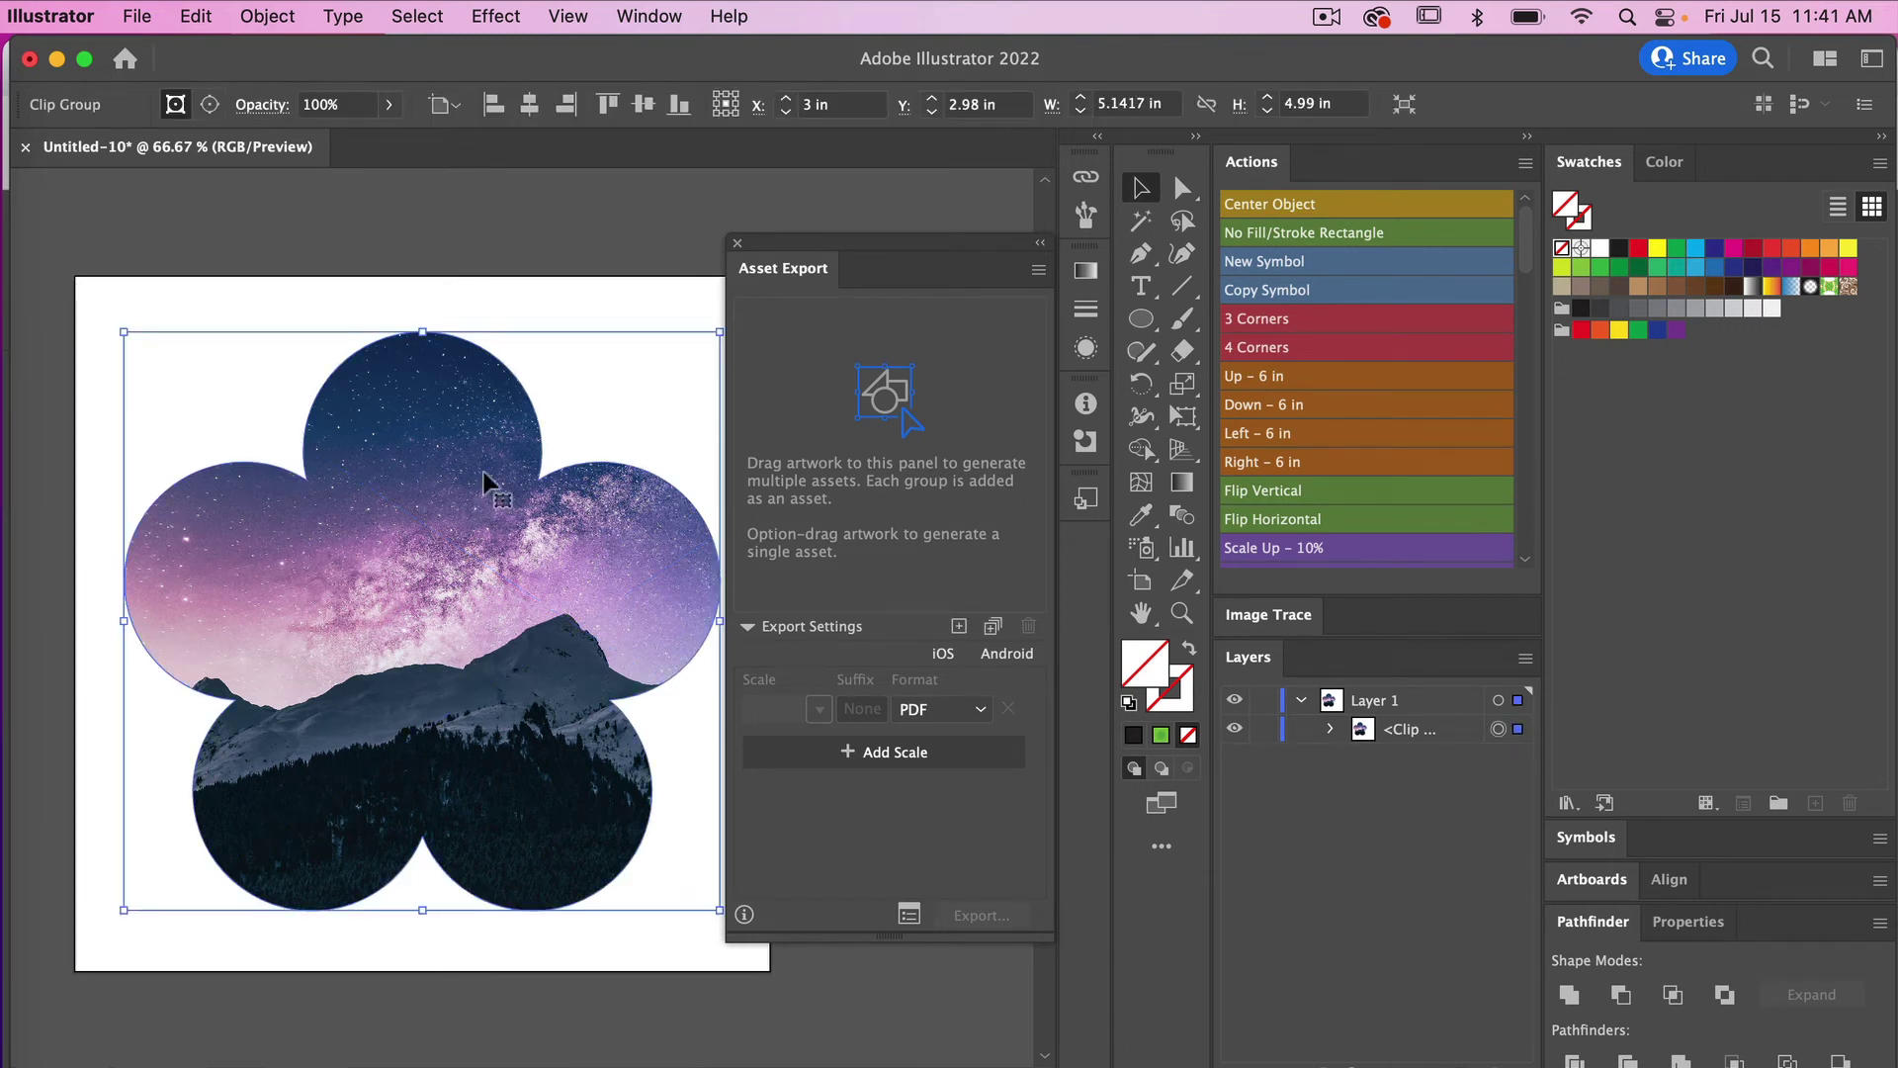
pyautogui.moveTo(485, 481); pyautogui.dragTo(840, 406)
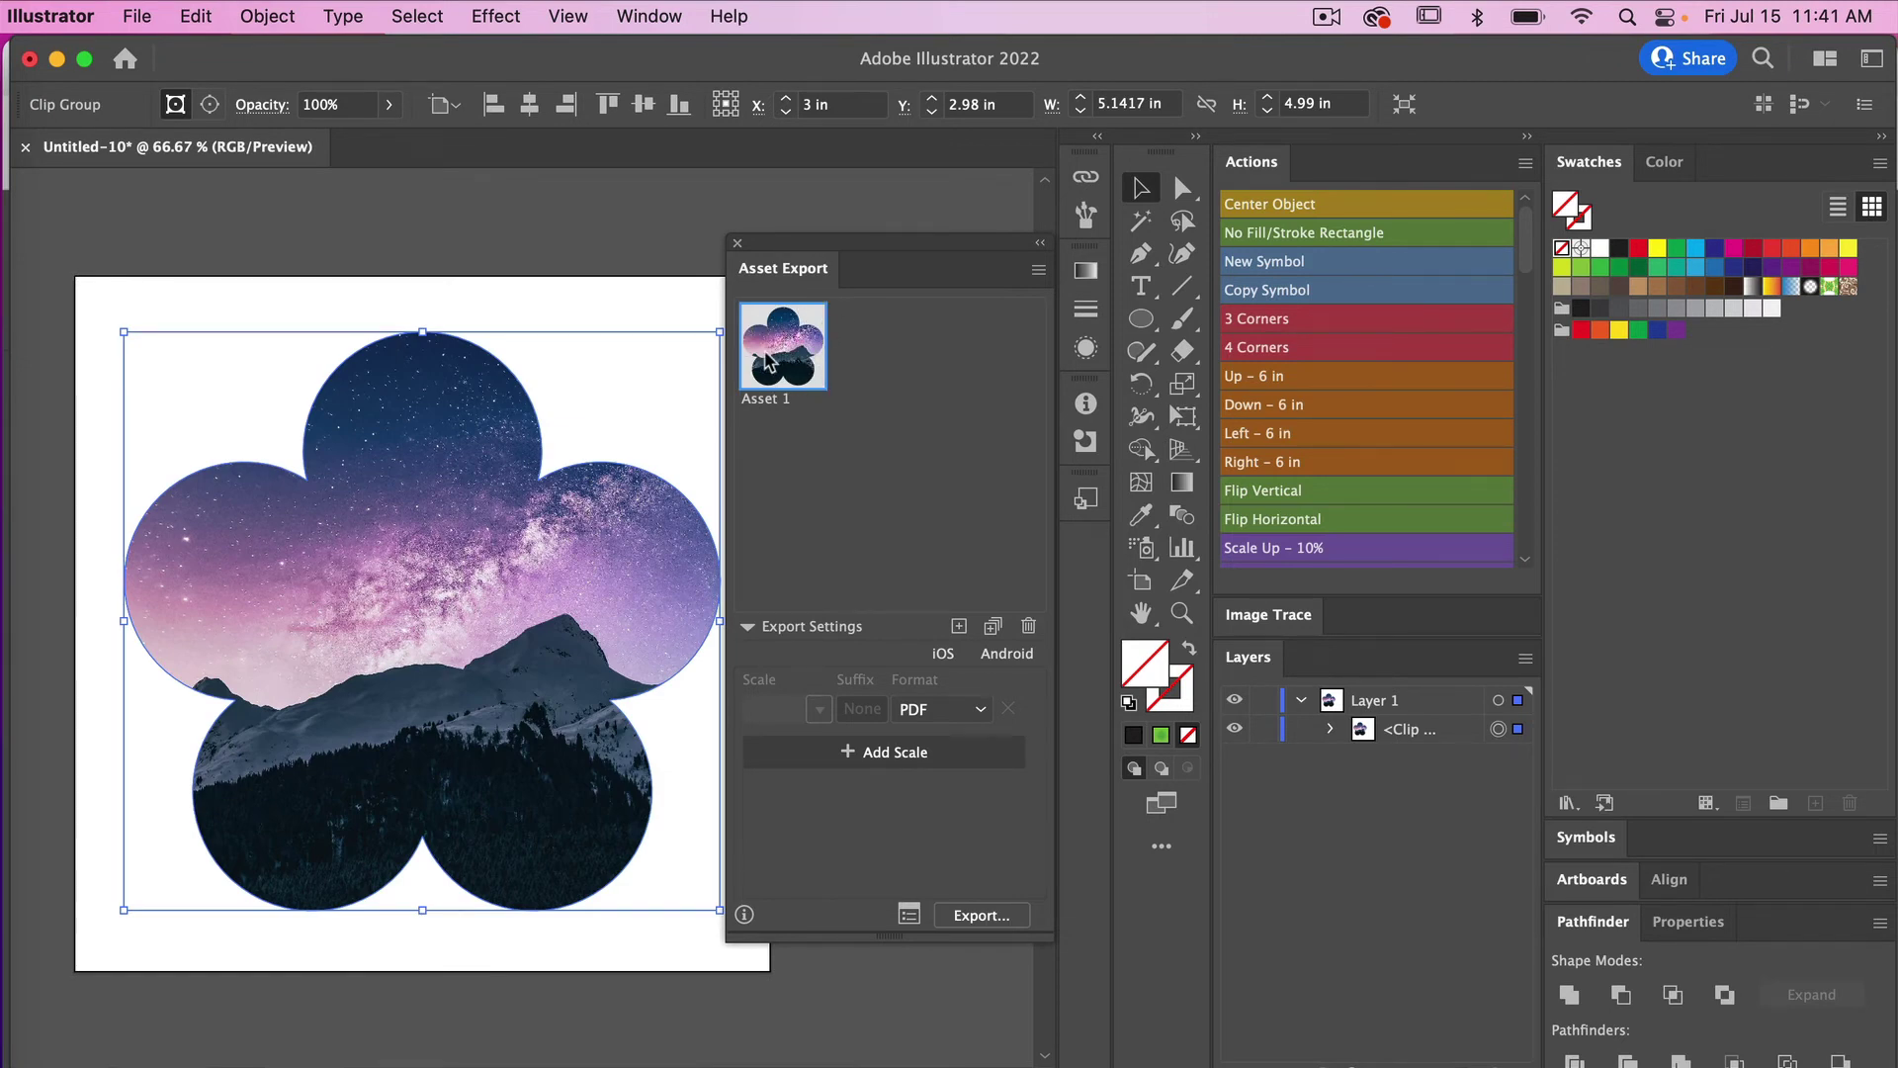
# Export the asset as PDF into the Example-projects folder.
pyautogui.click(979, 709)
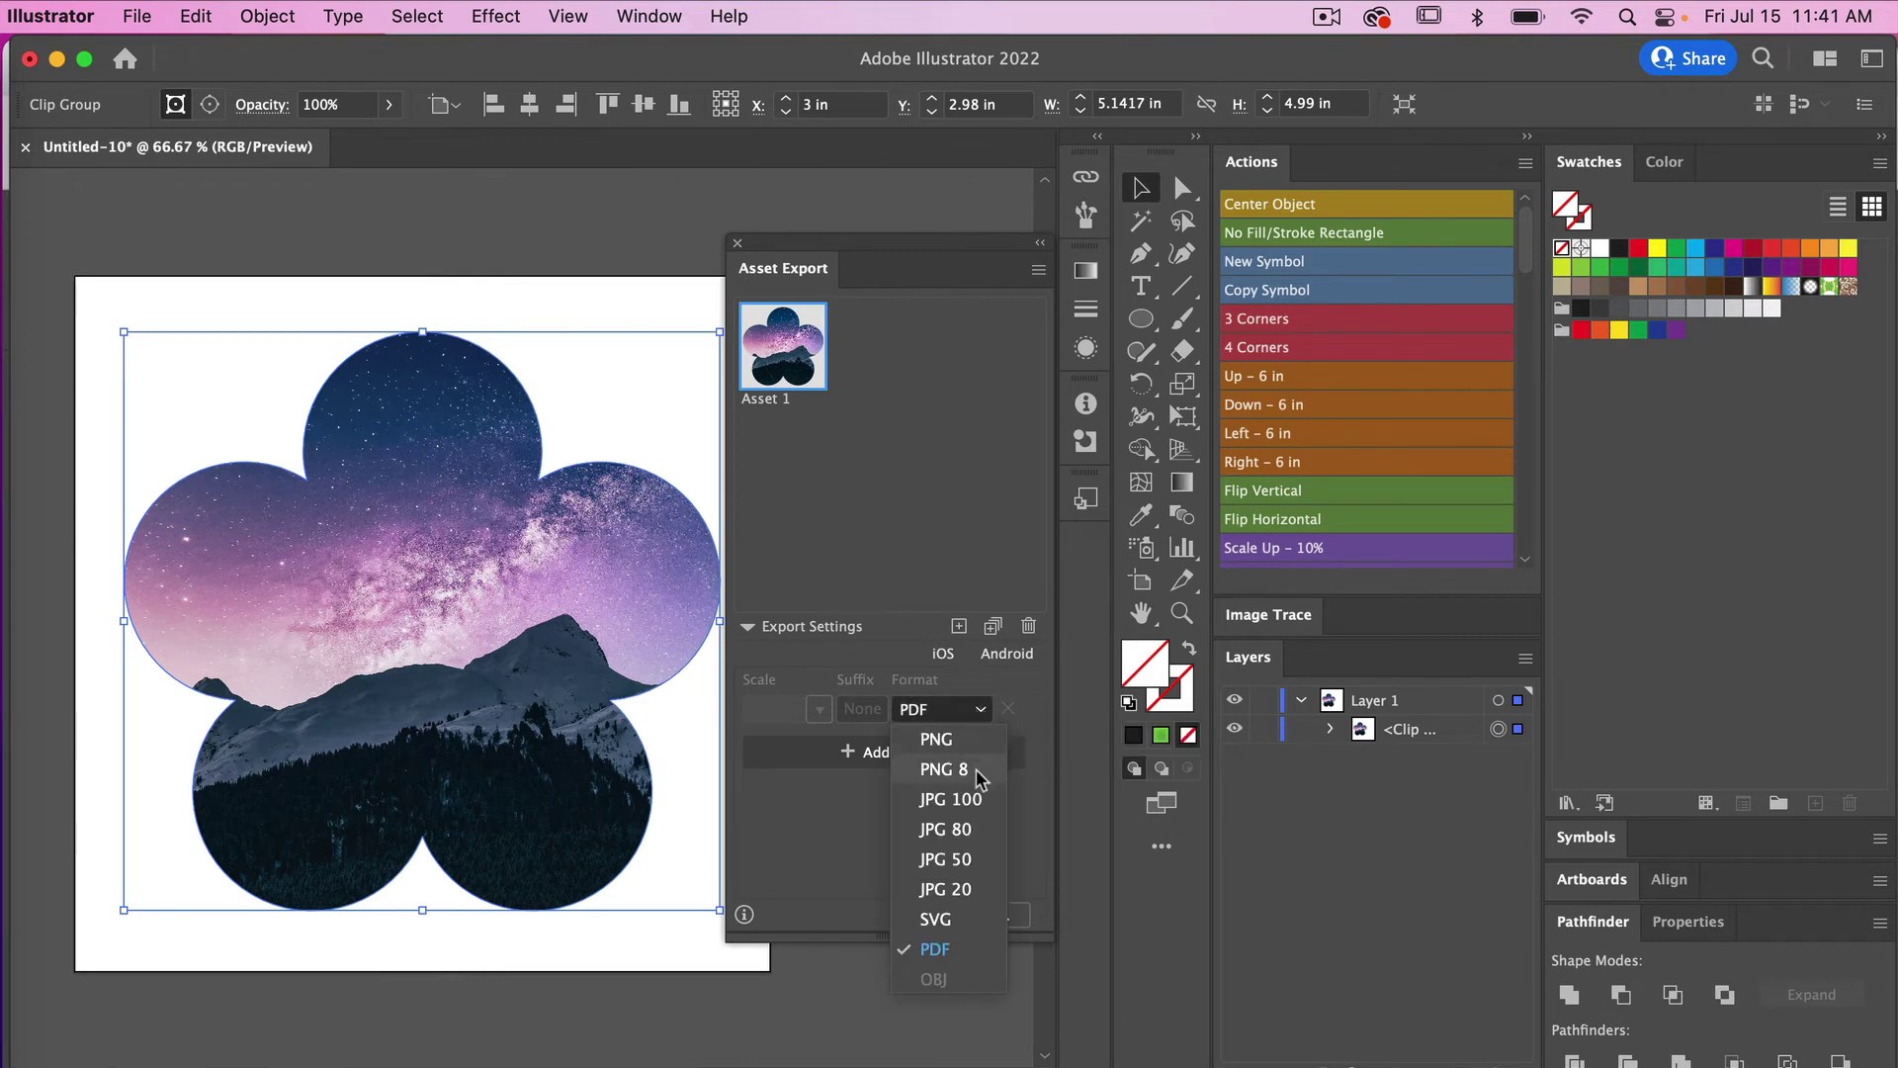
pyautogui.click(960, 951)
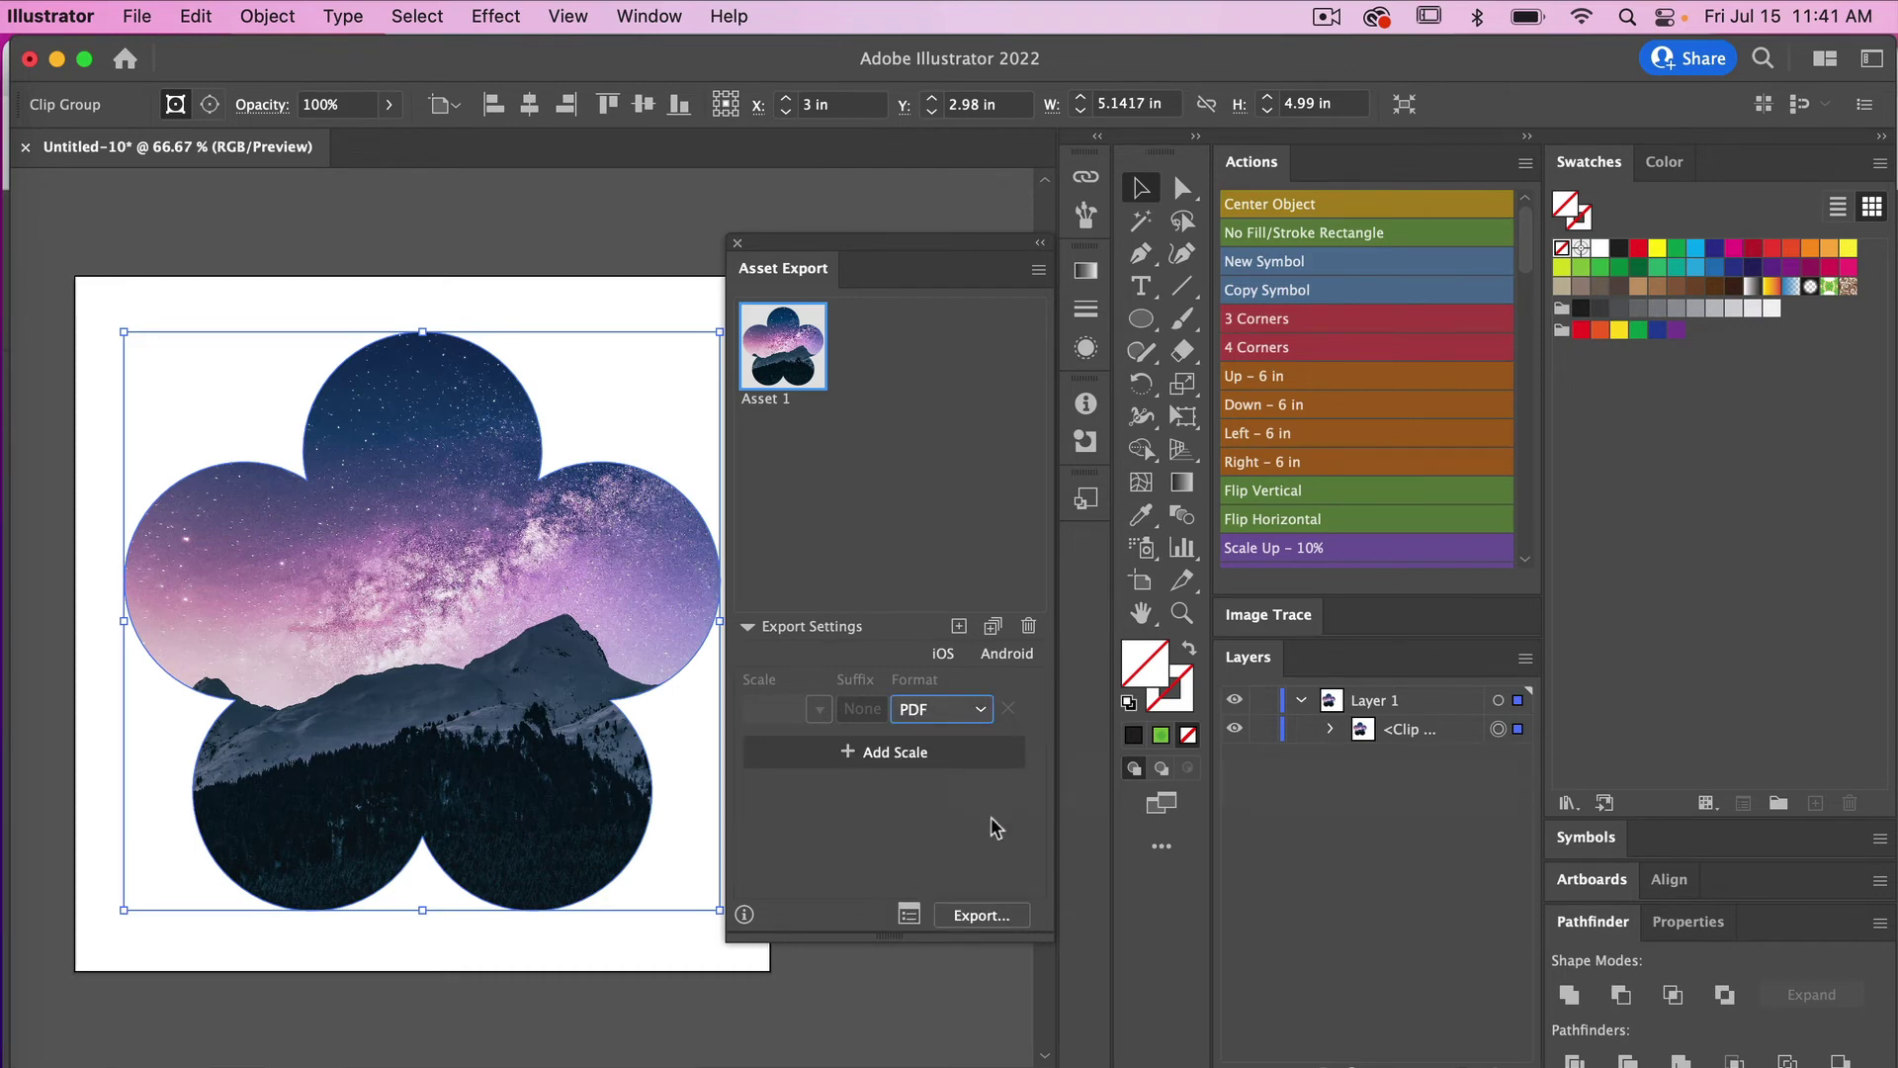
pyautogui.click(1009, 917)
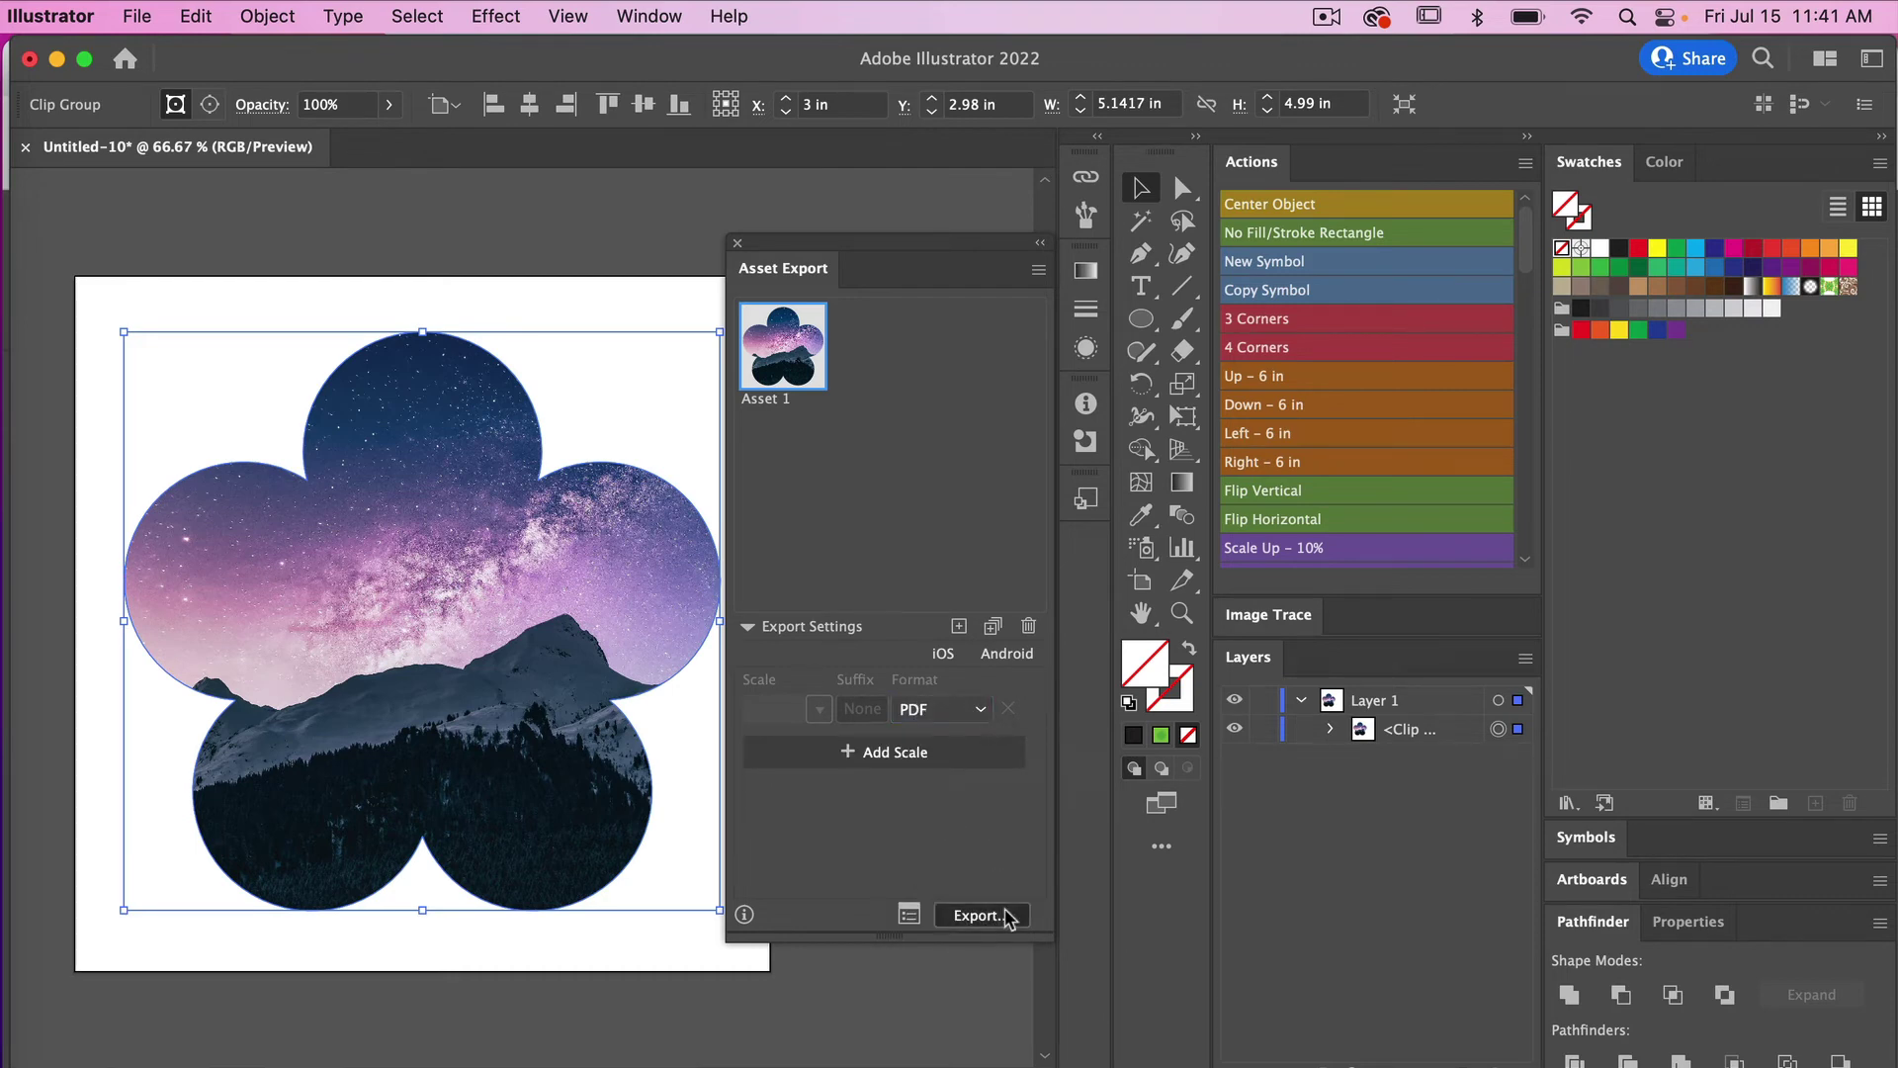
pyautogui.click(1071, 561)
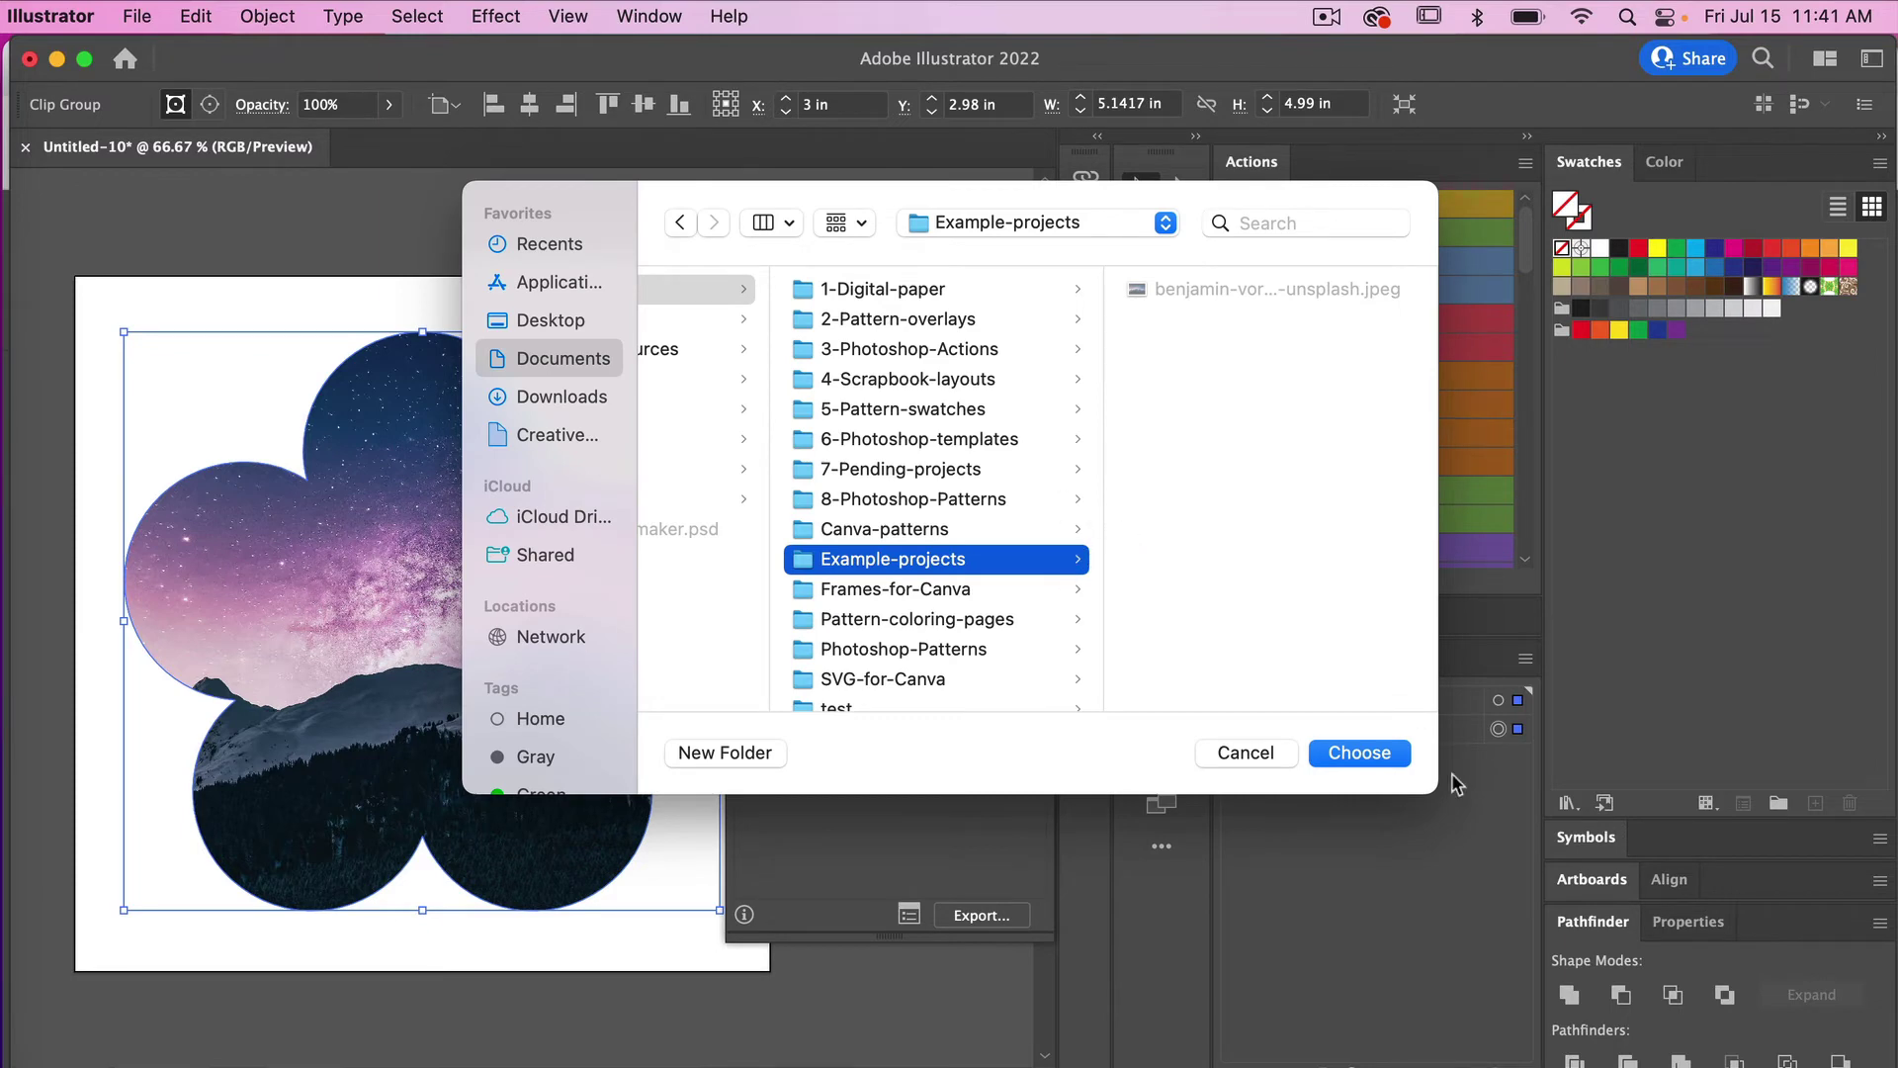
pyautogui.click(1385, 754)
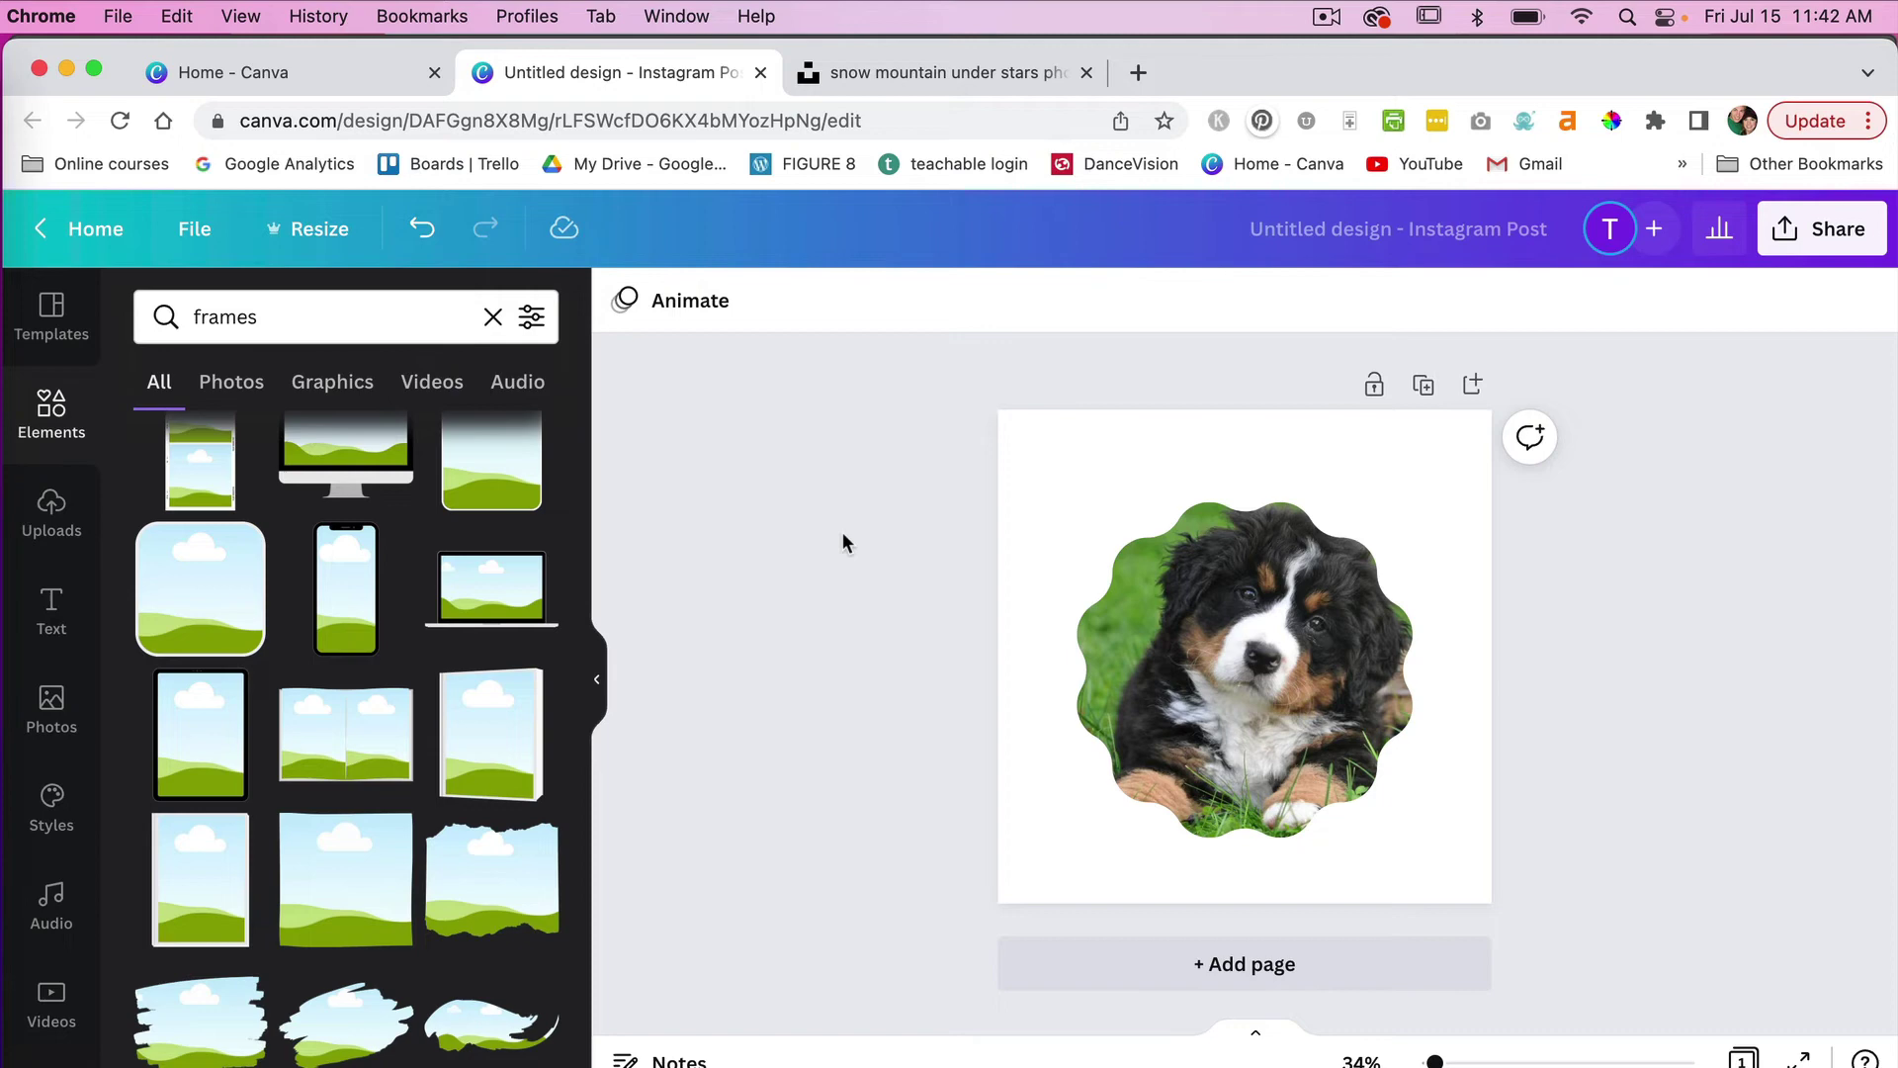
# Go from the uploads view back to the Canva home page and open Projects.
pyautogui.click(55, 519)
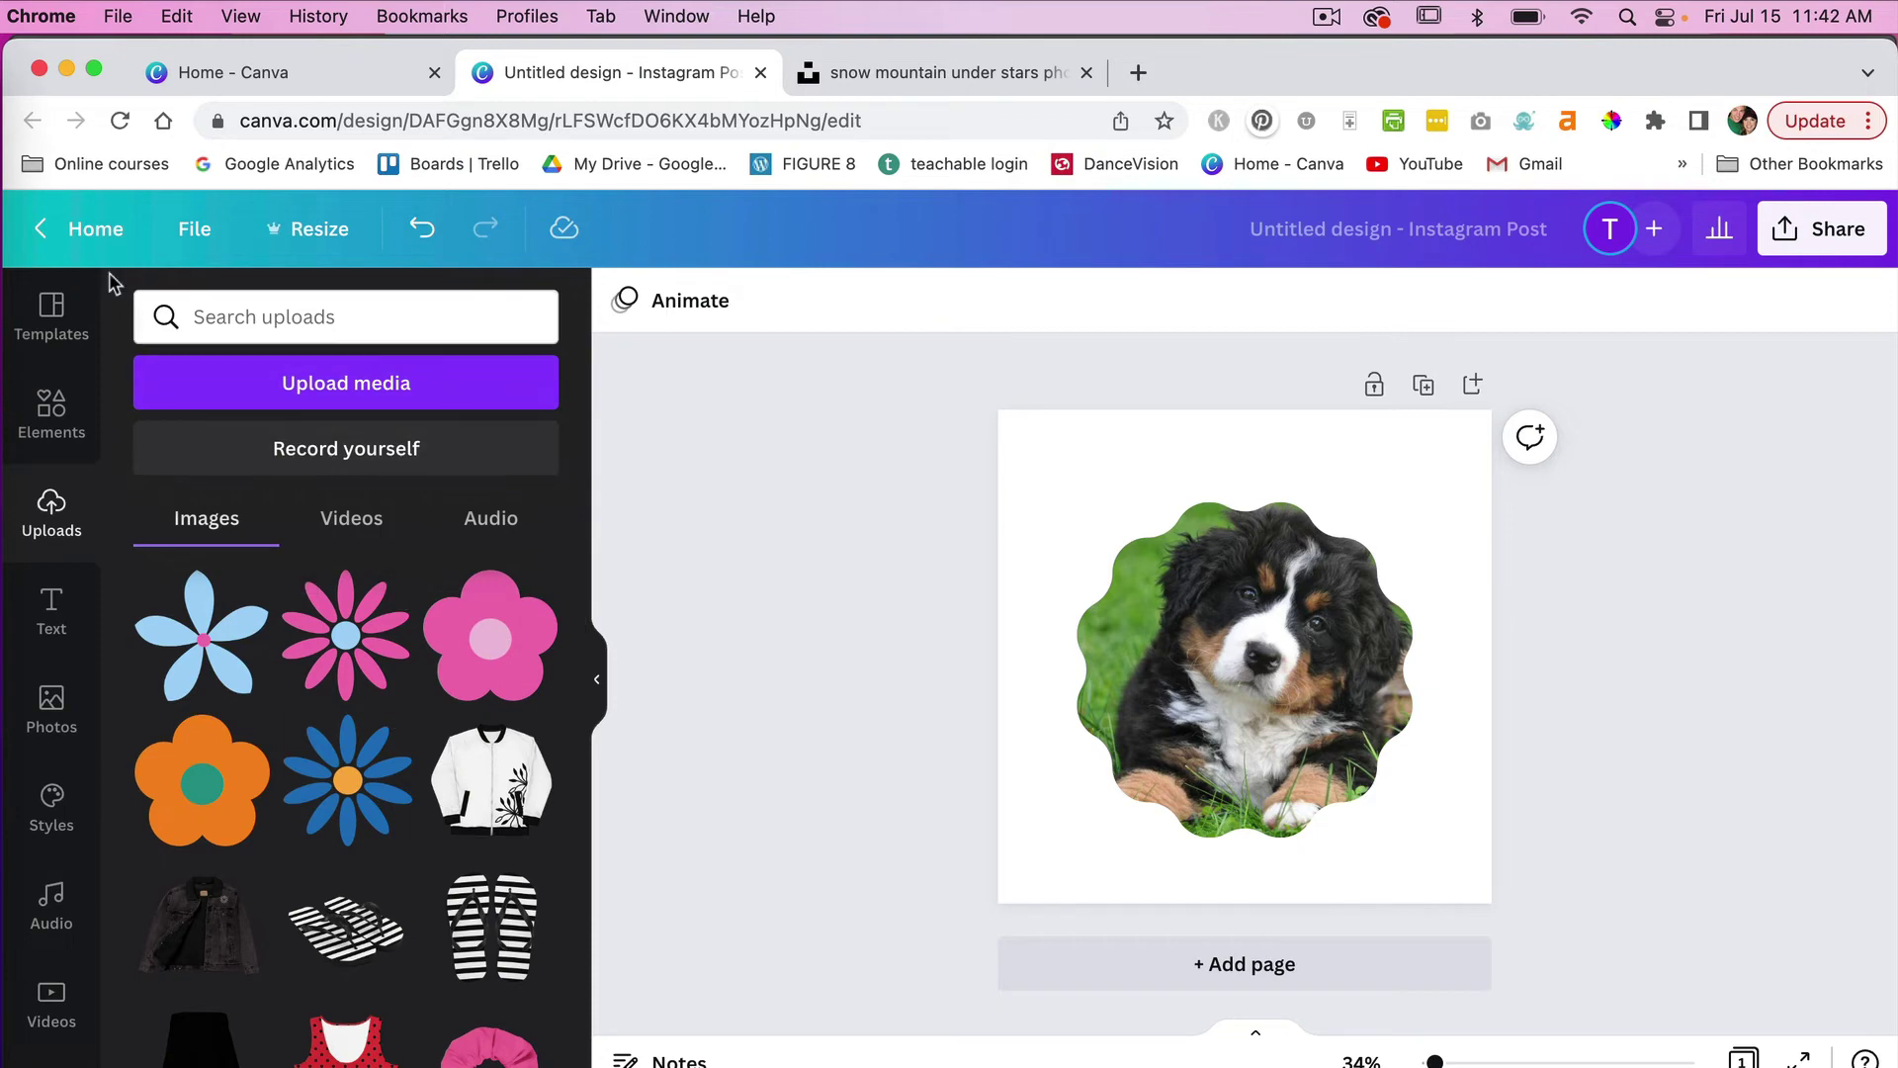
pyautogui.click(79, 218)
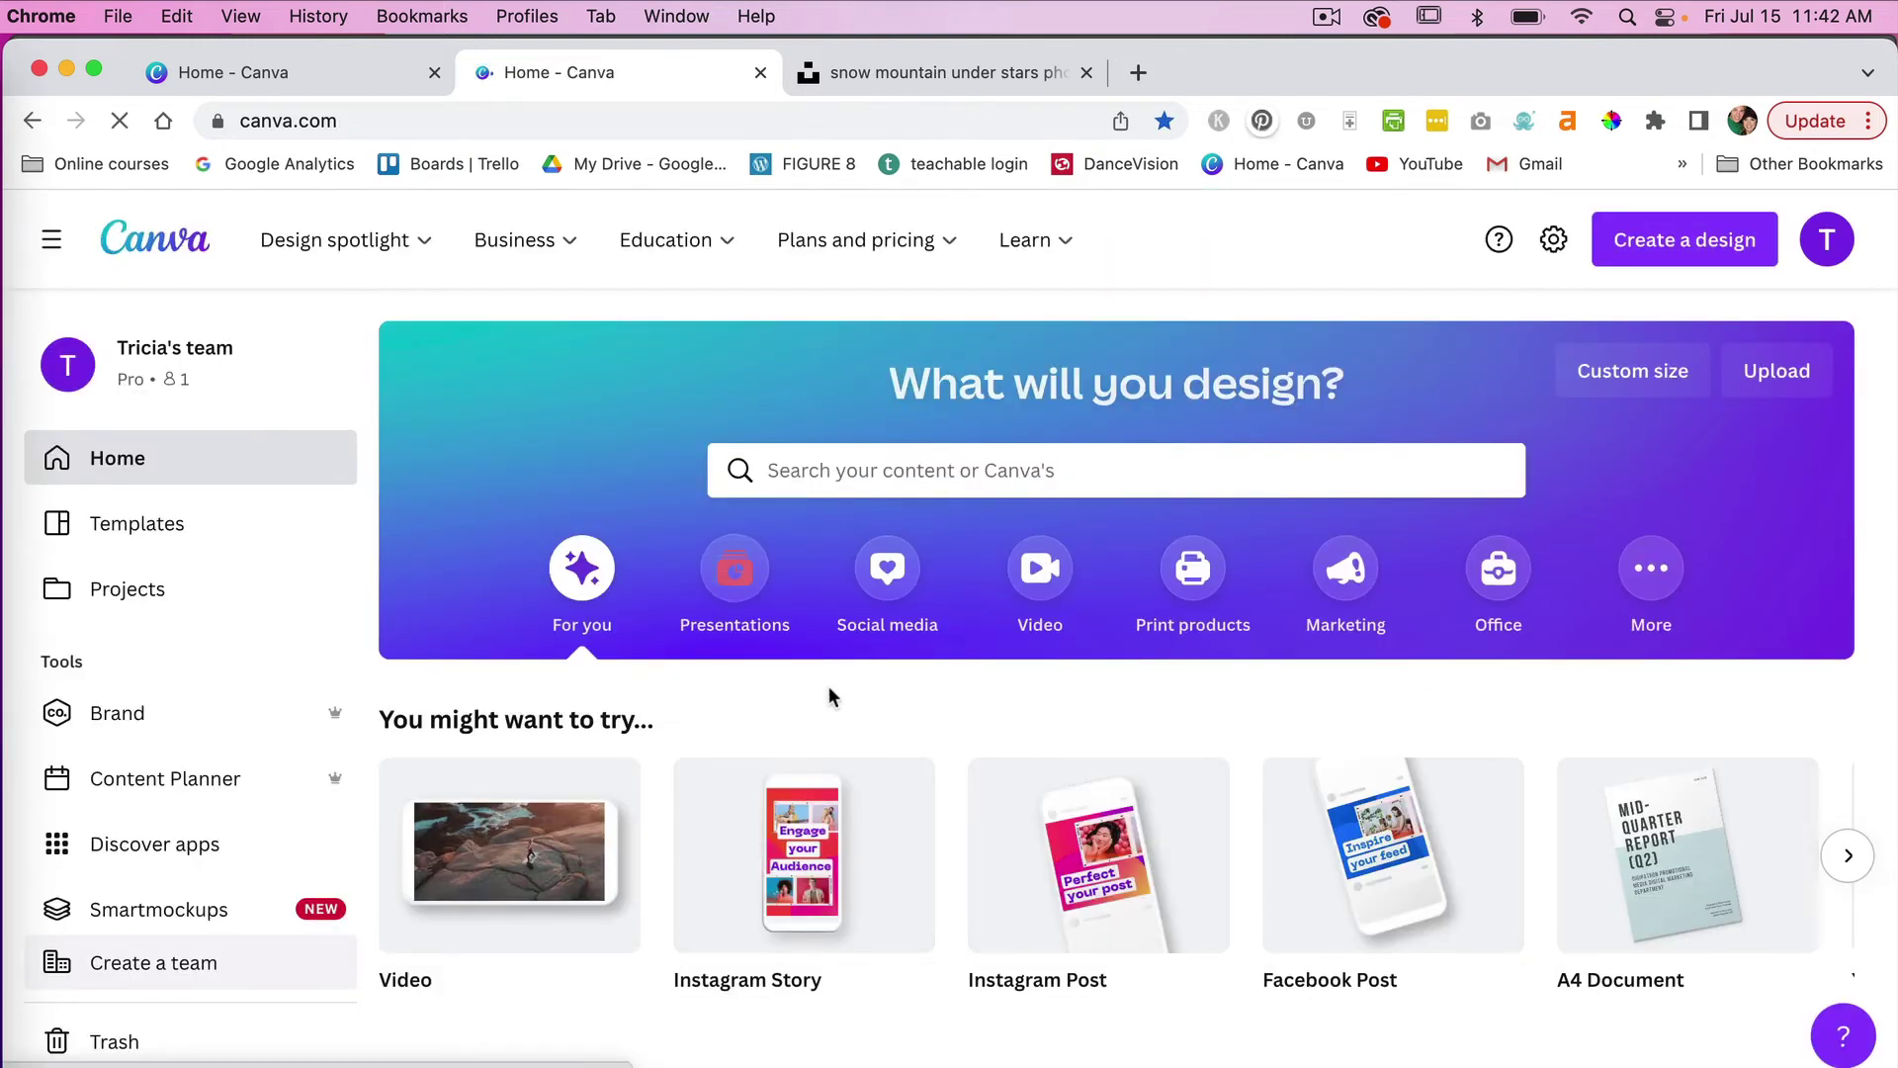
pyautogui.scroll(-3, 1176, 763)
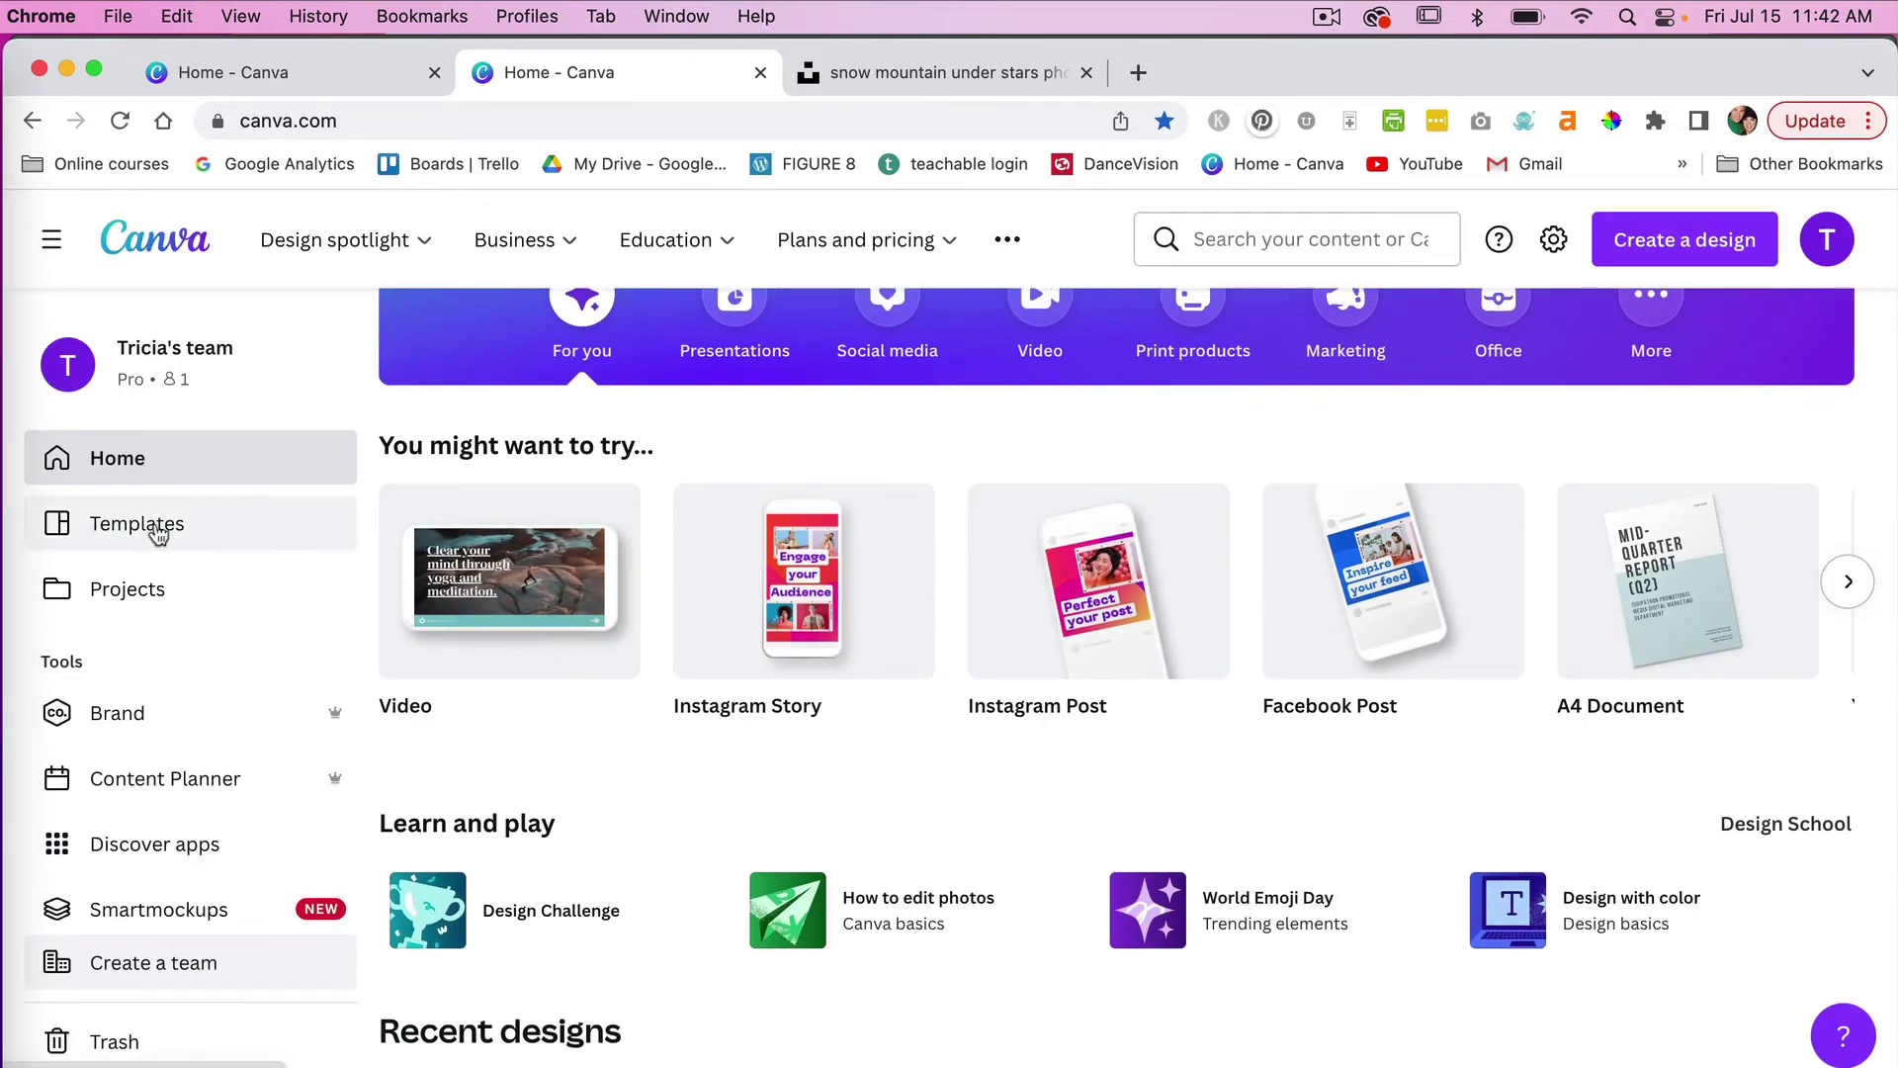
pyautogui.click(140, 590)
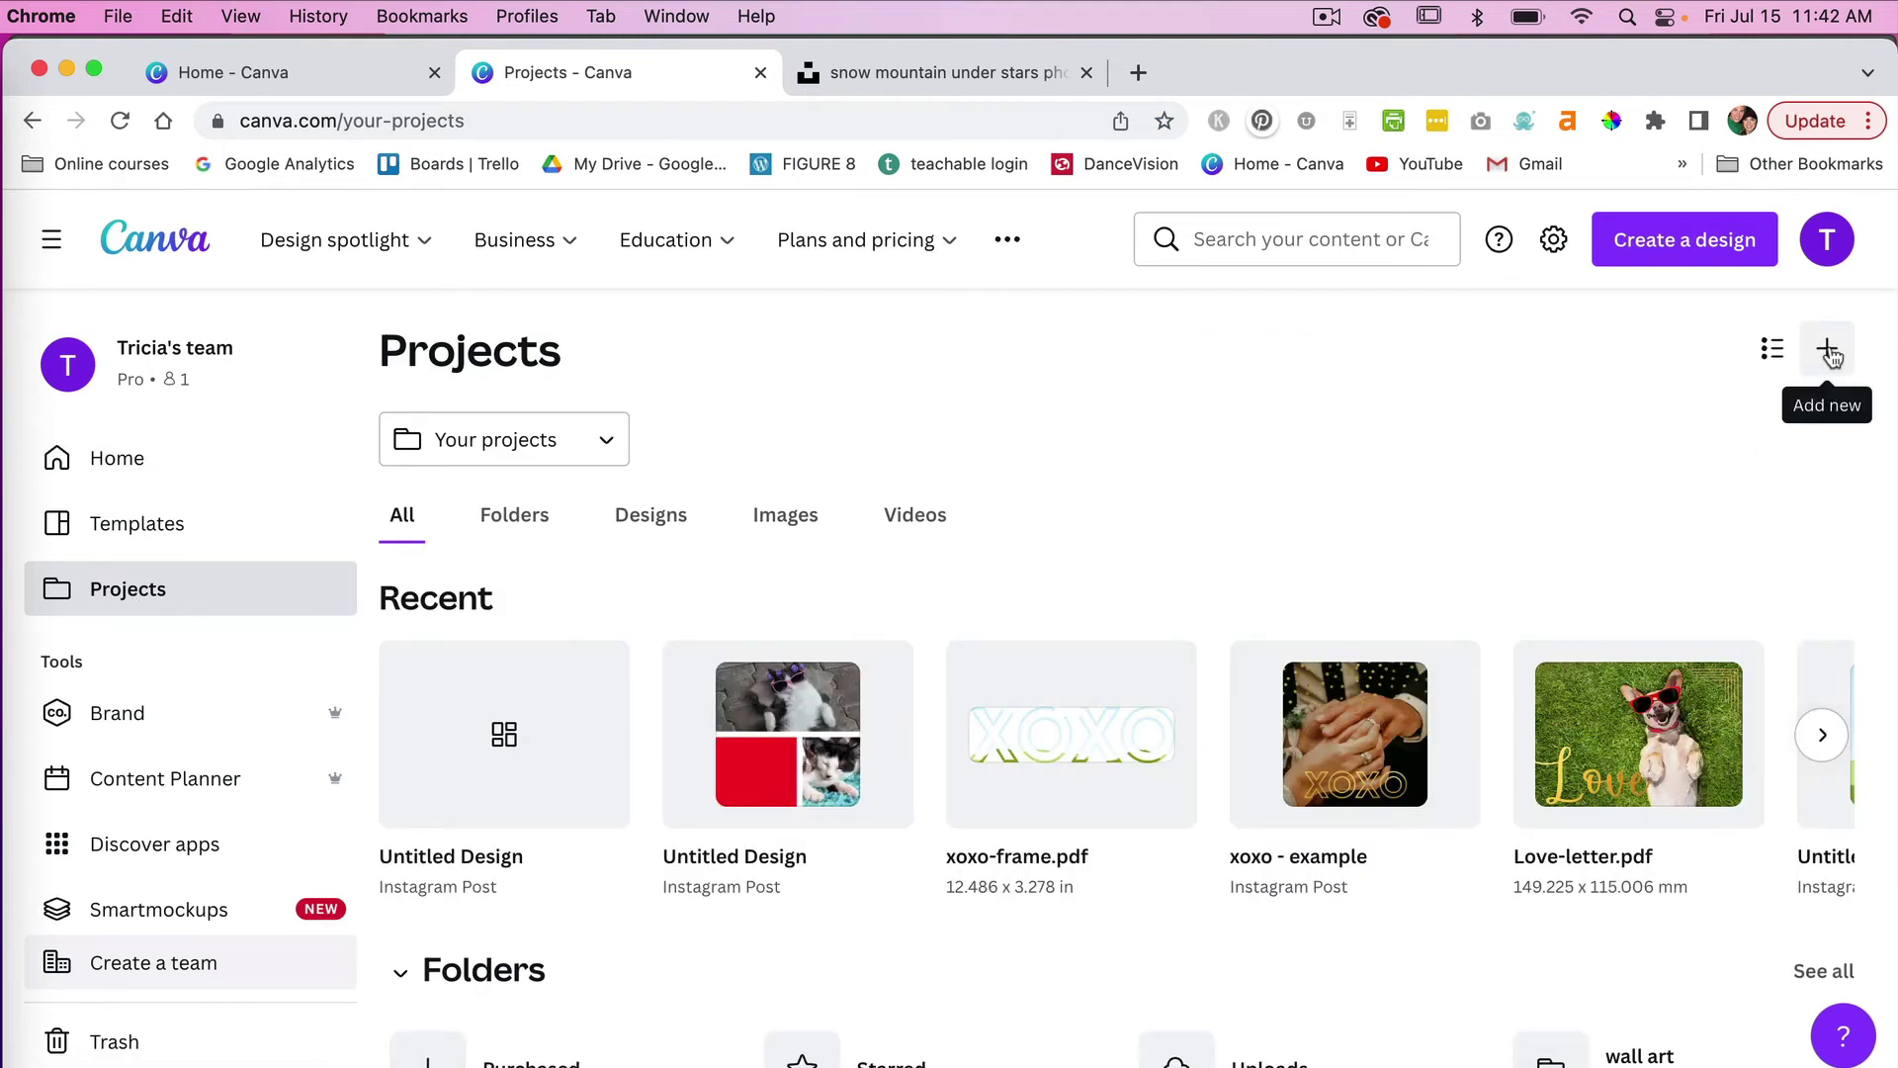
# Start a file upload and select Asset 1.pdf from Example-projects/PDF.
pyautogui.click(1829, 353)
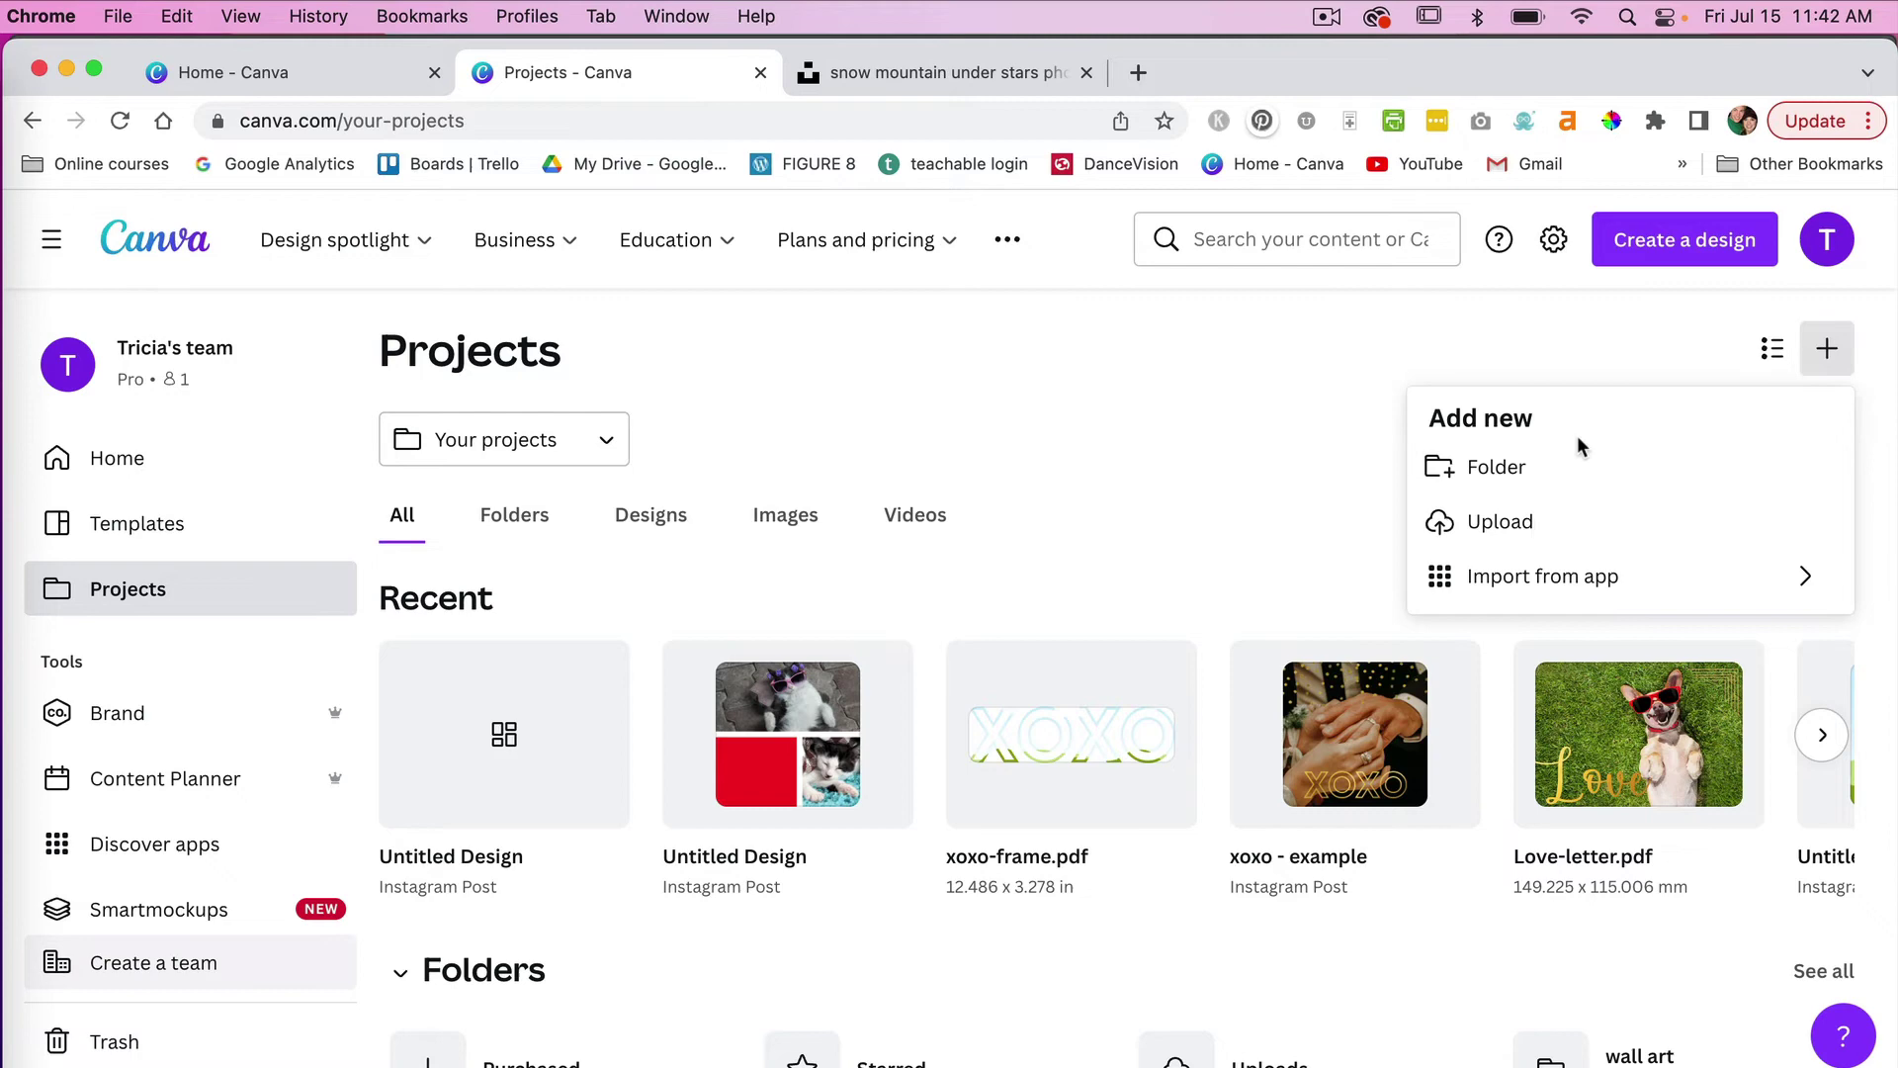
pyautogui.click(1500, 534)
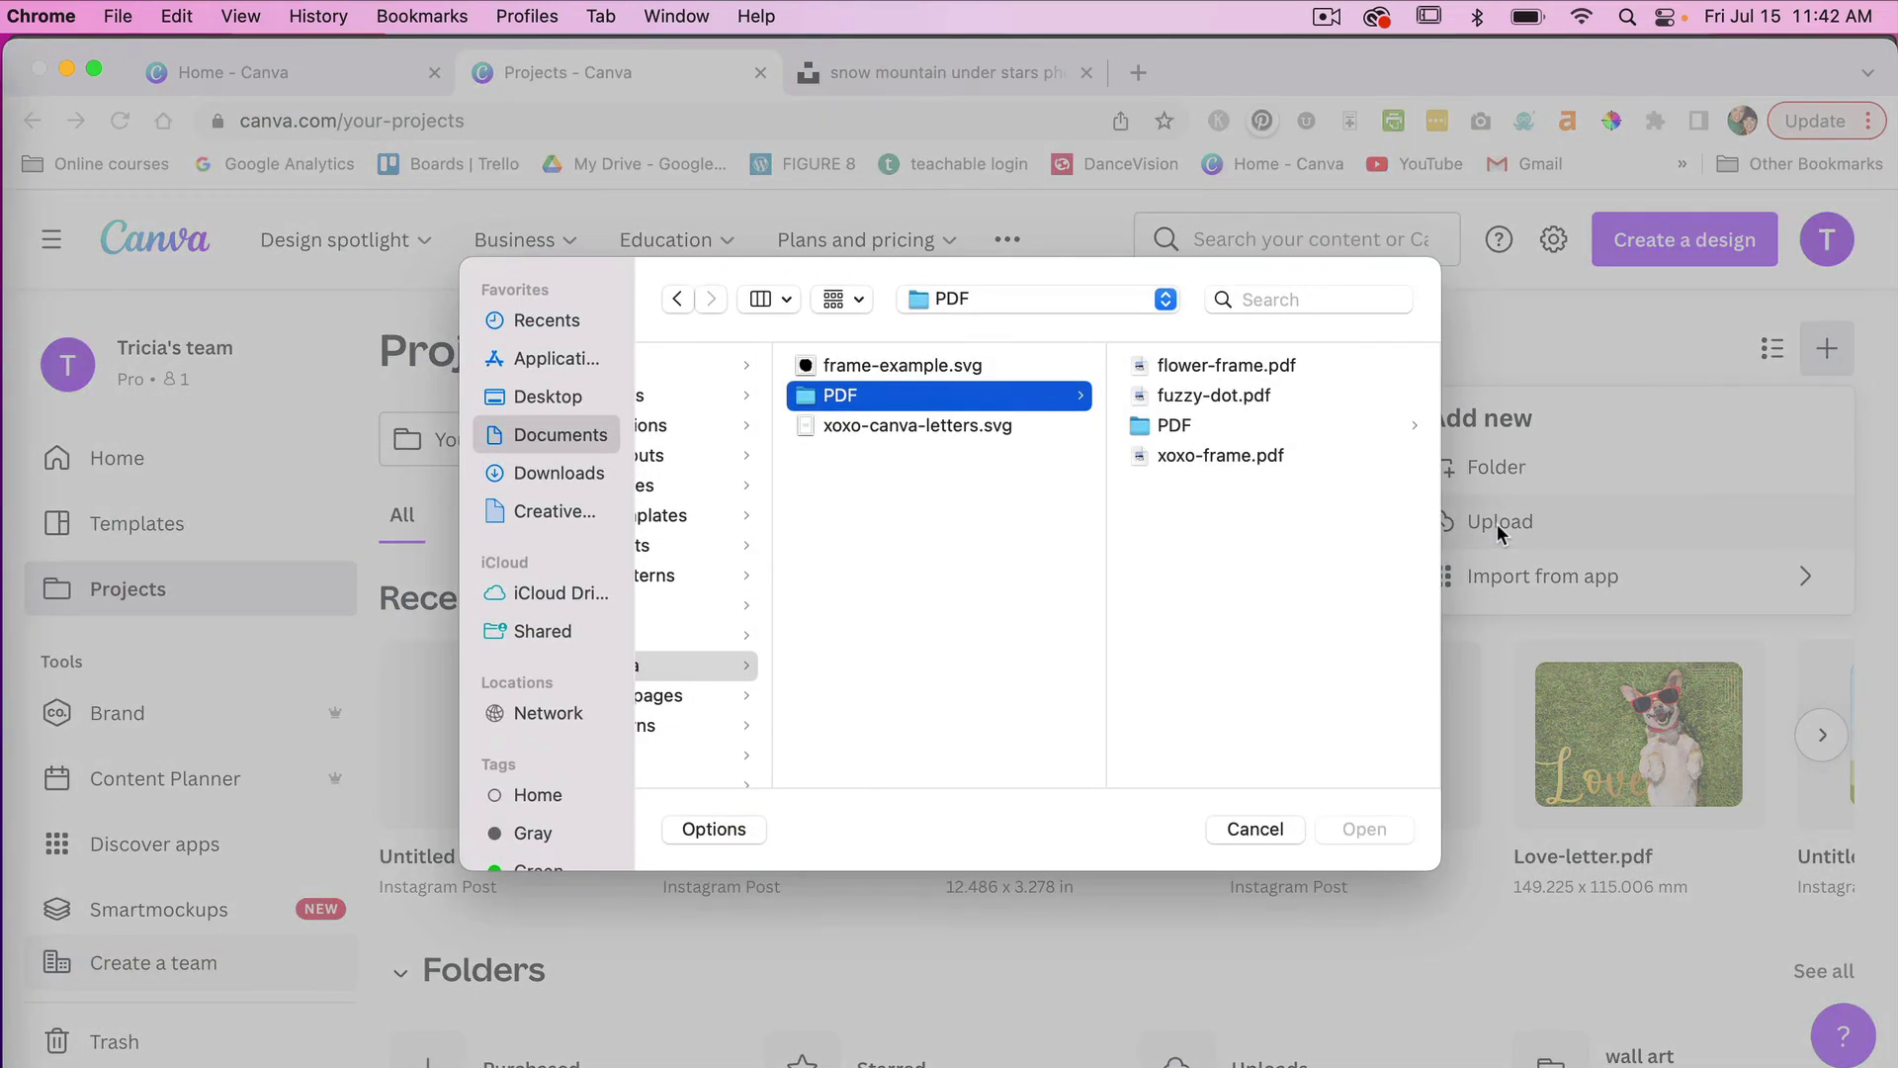
pyautogui.click(943, 615)
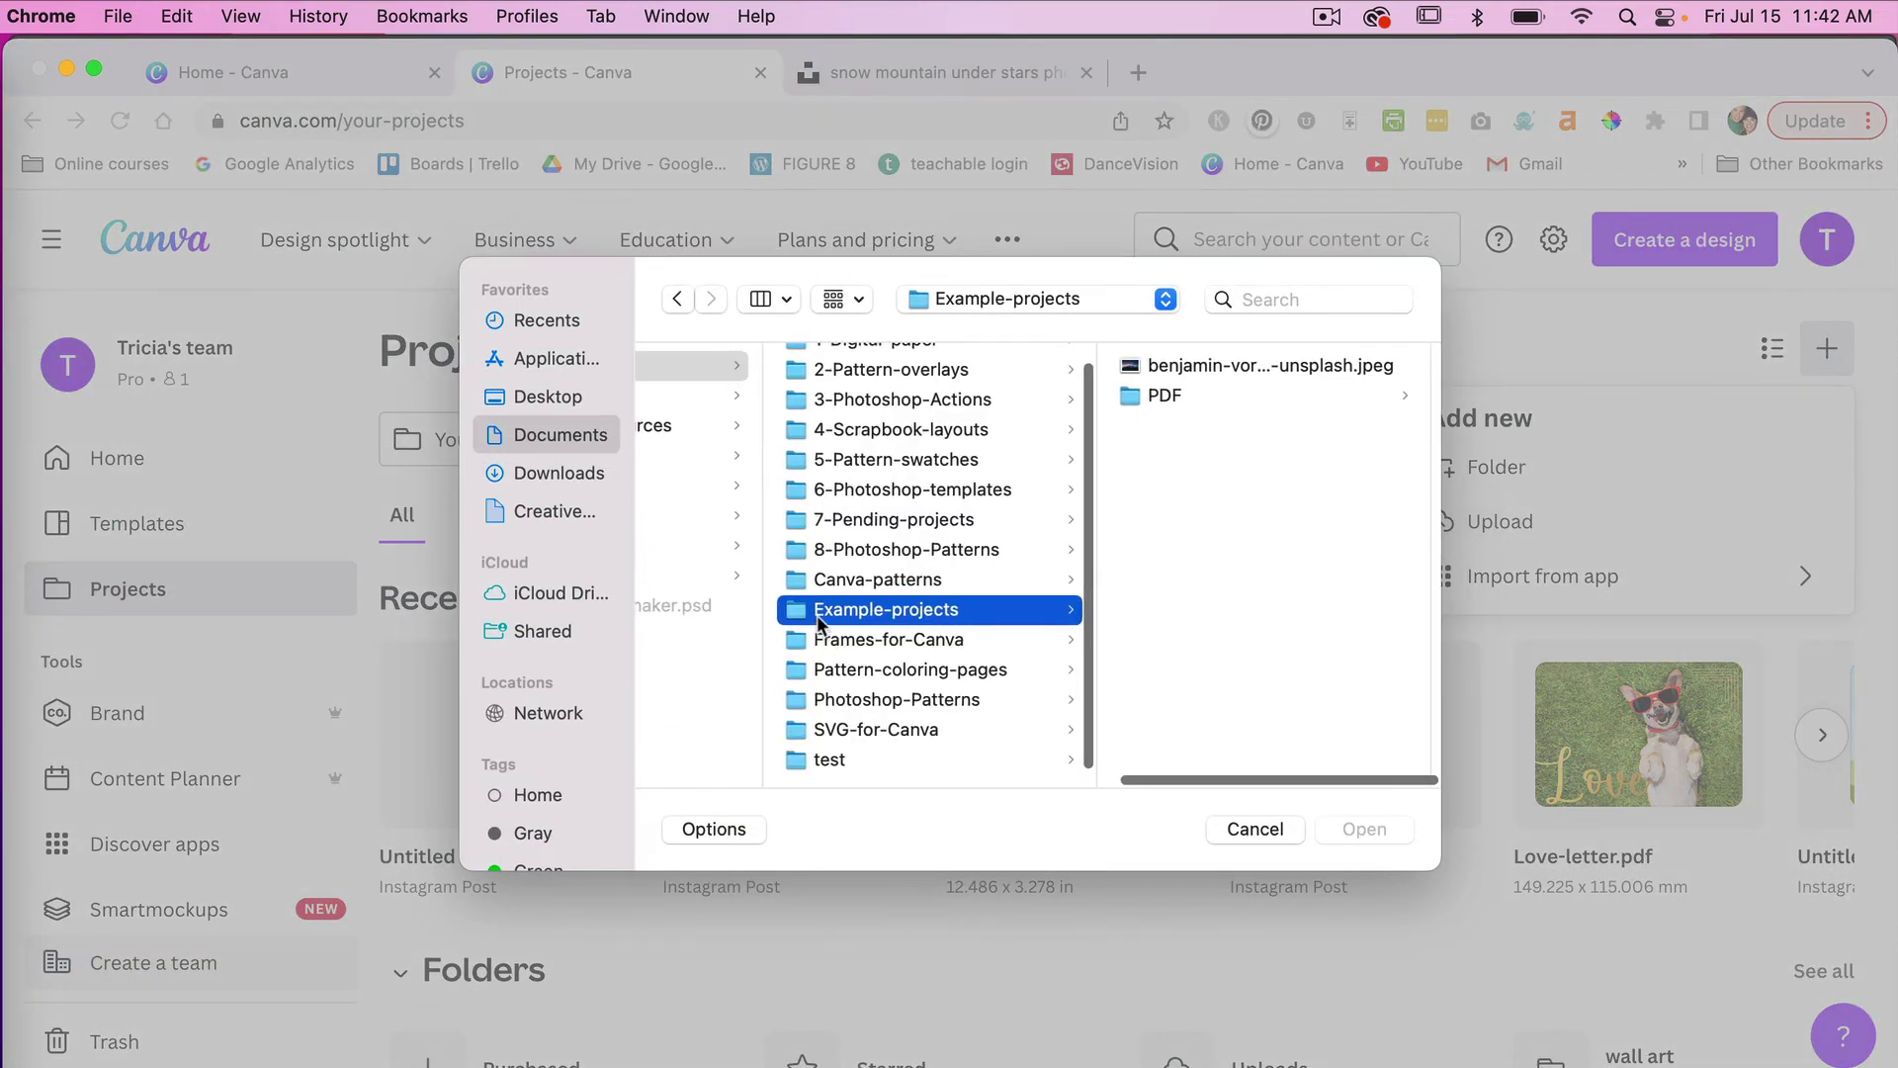
pyautogui.click(1172, 397)
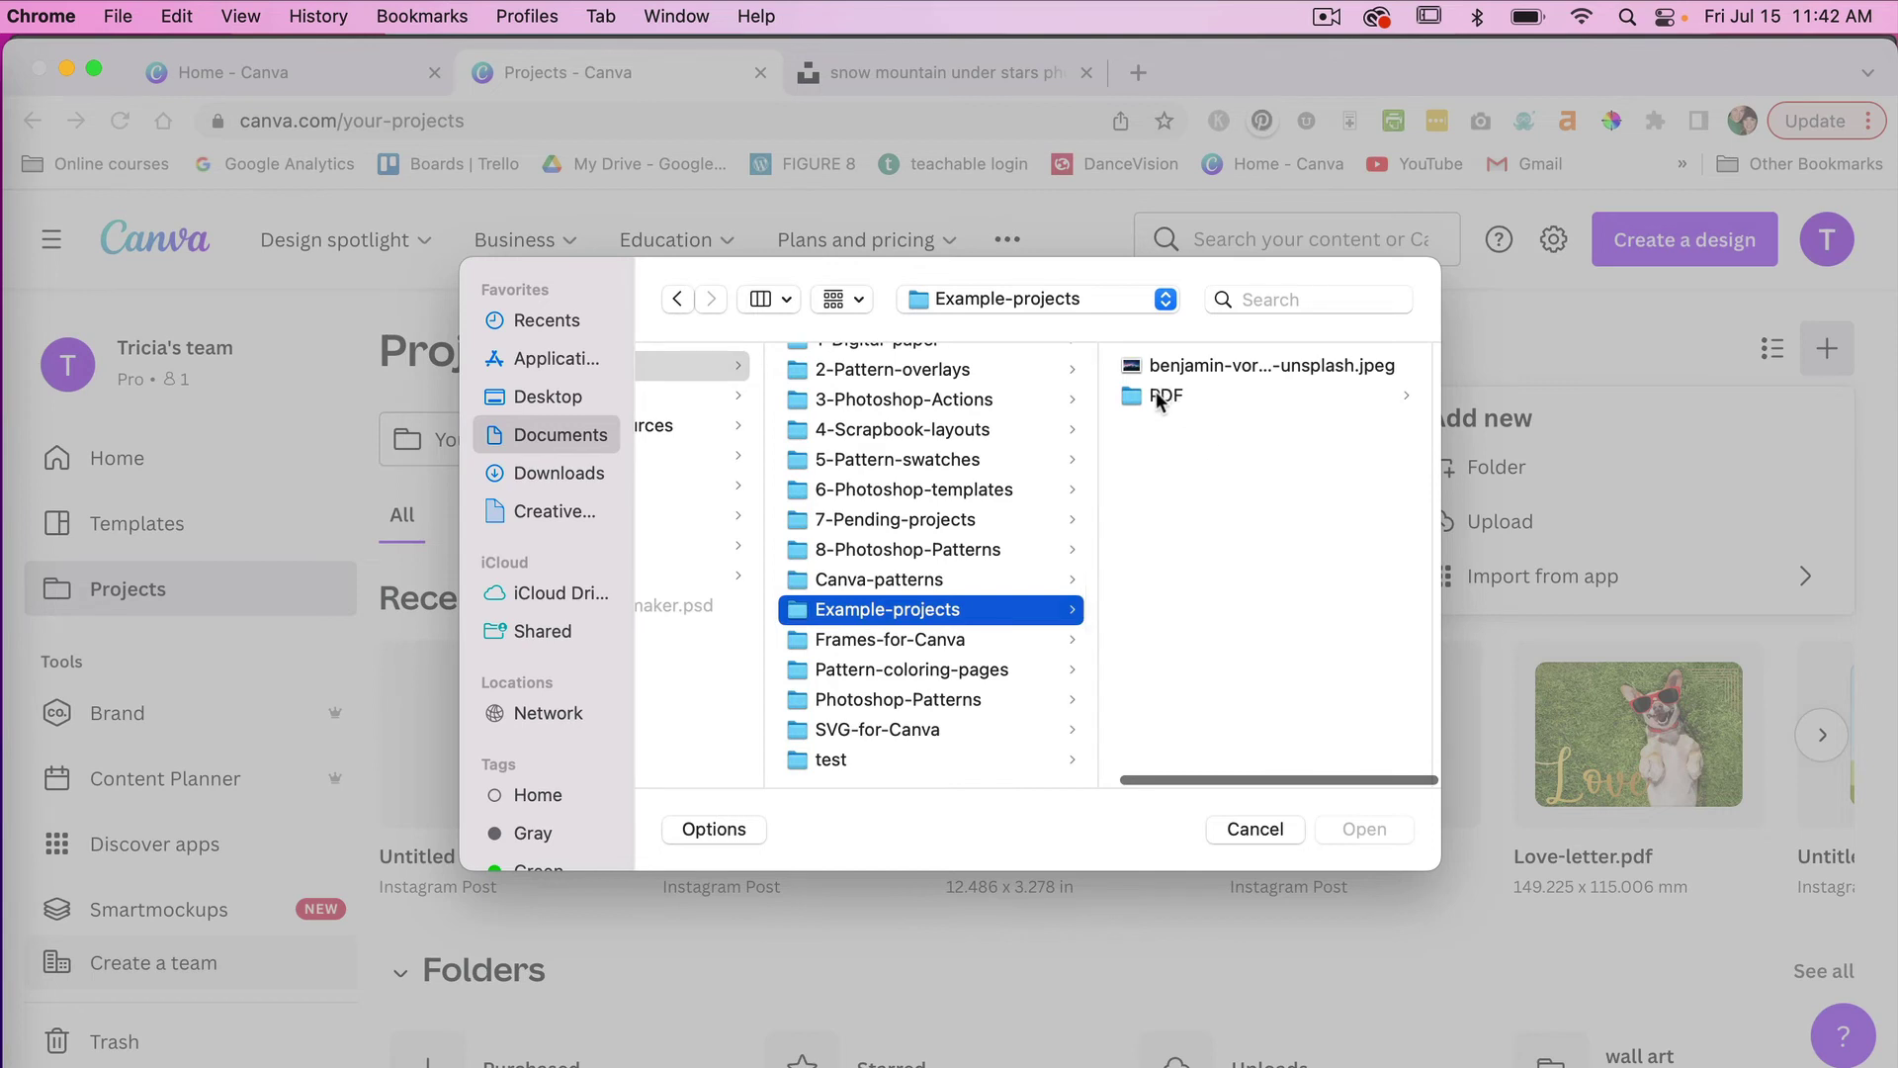
pyautogui.hscroll(-5, 763, 406)
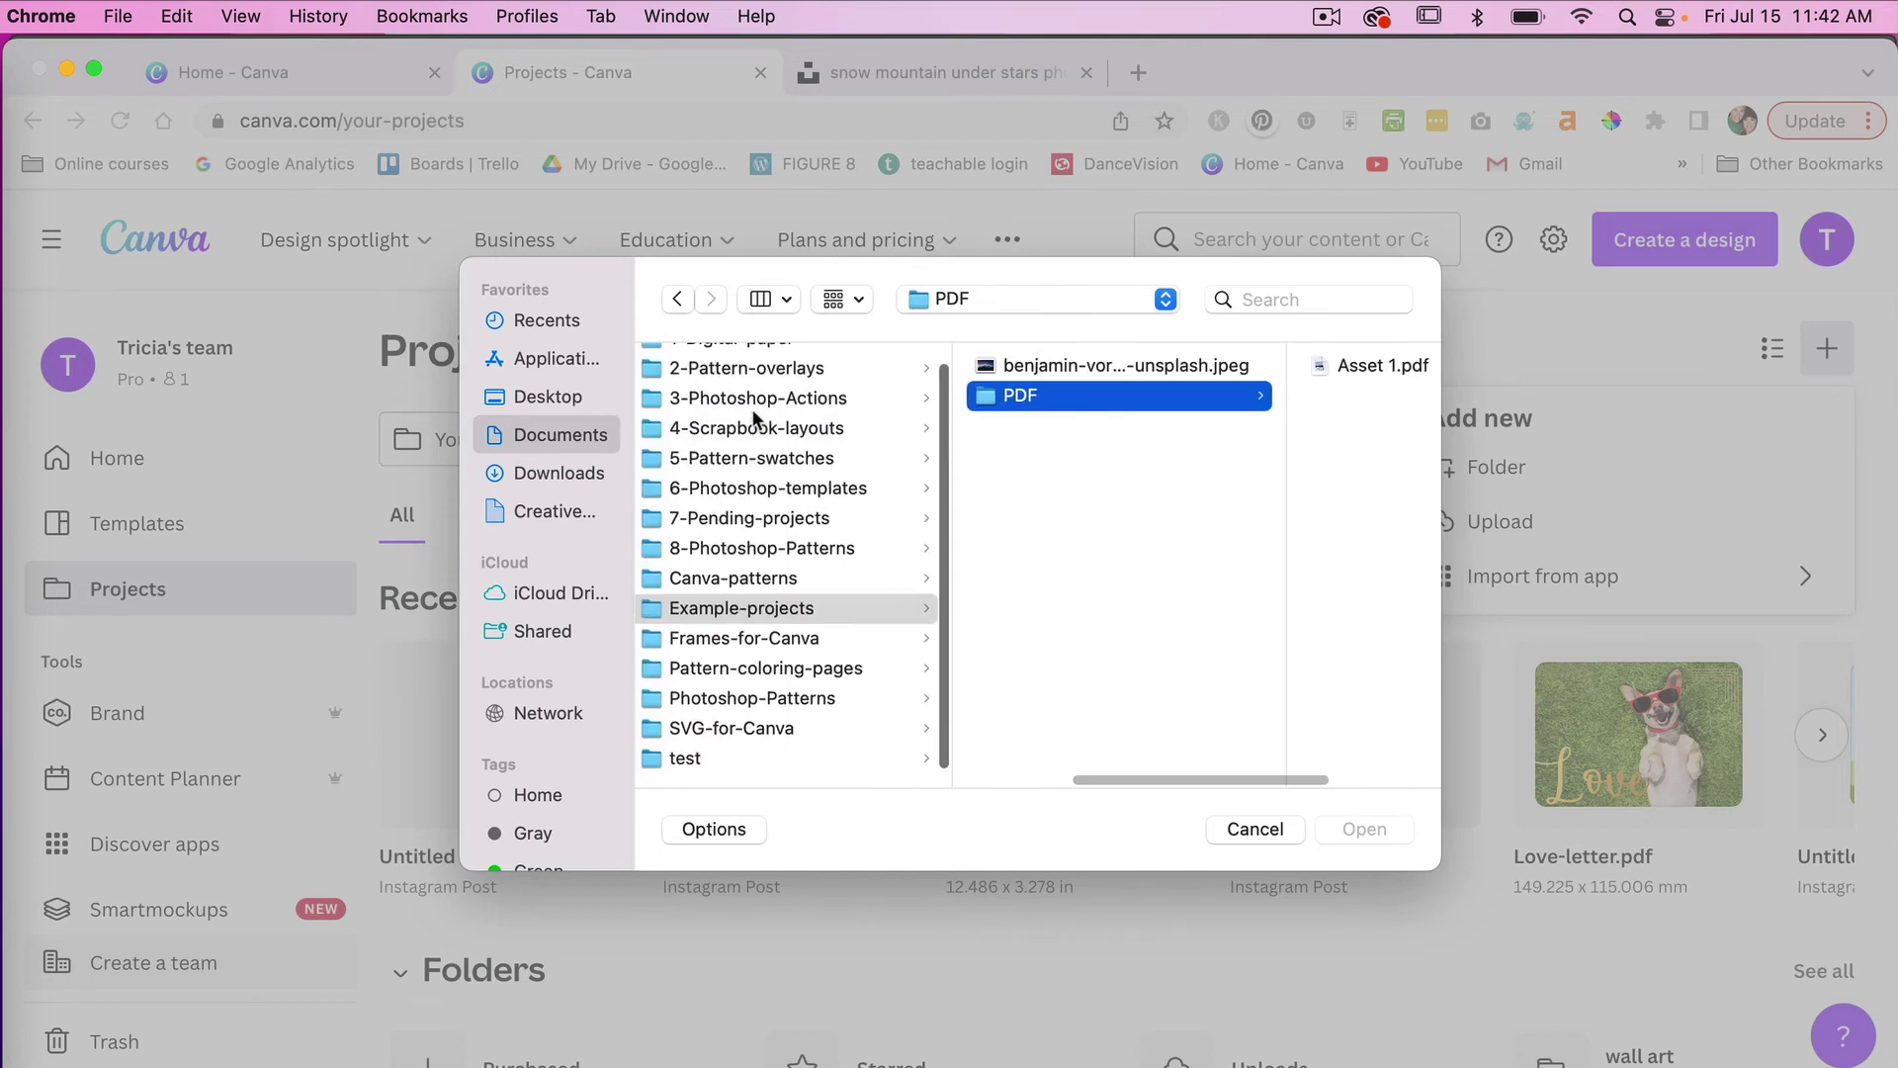
pyautogui.hscroll(5, 1087, 405)
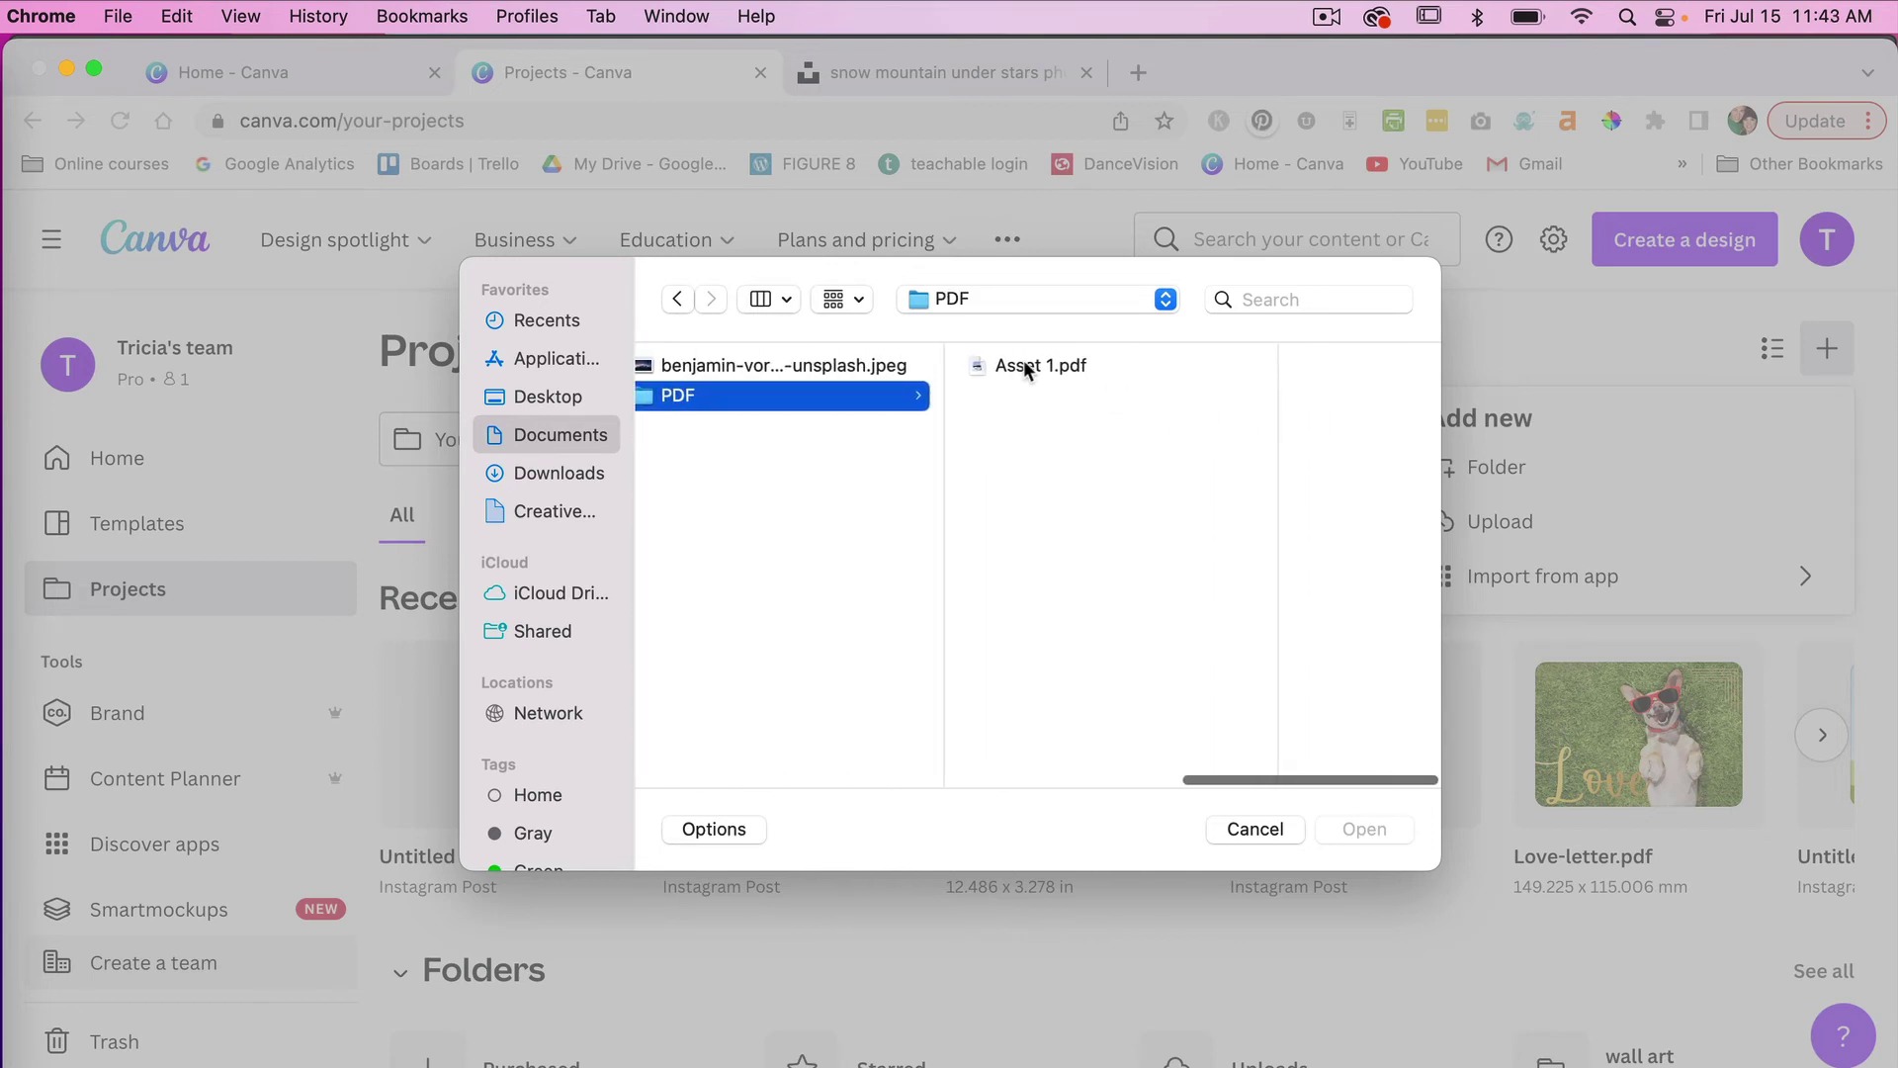
pyautogui.click(1024, 368)
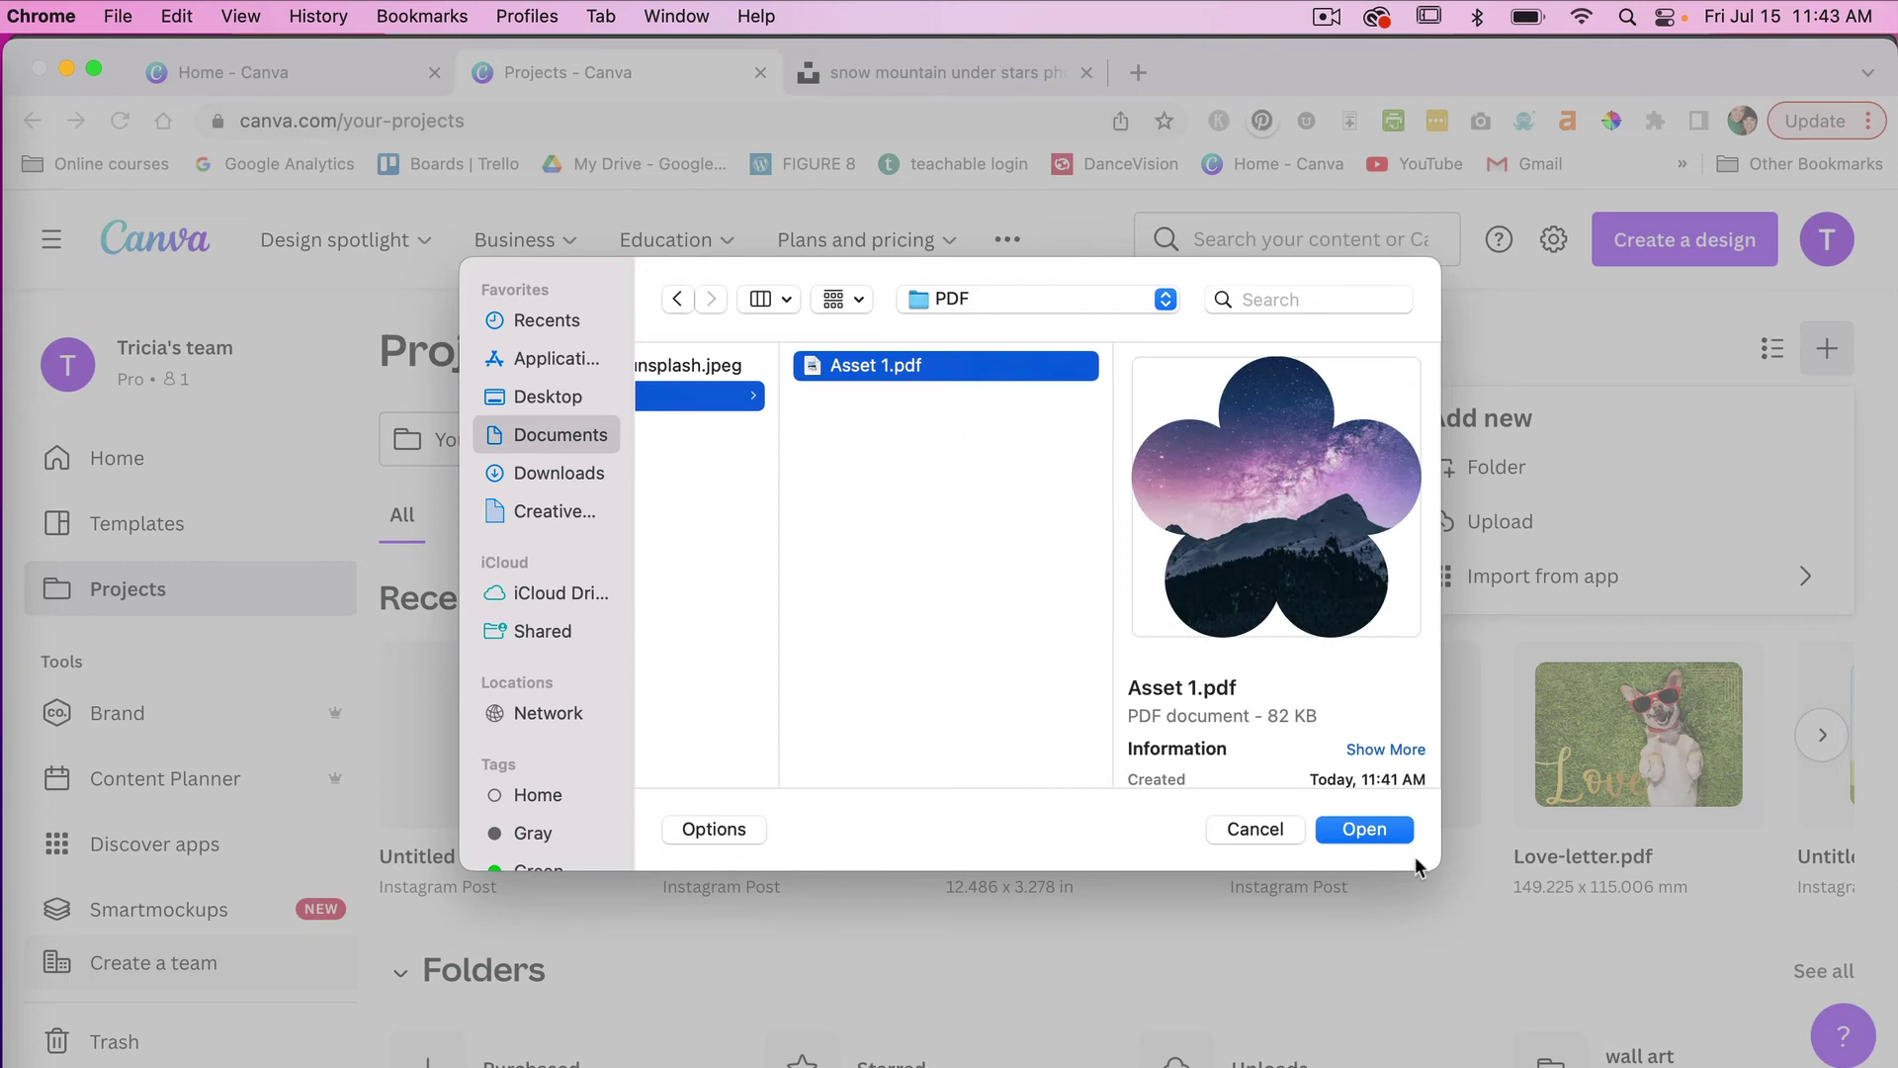
# Upload Asset 1.pdf, open it in the editor, dismiss import feedback, and select the framed starry photo.
pyautogui.click(1365, 829)
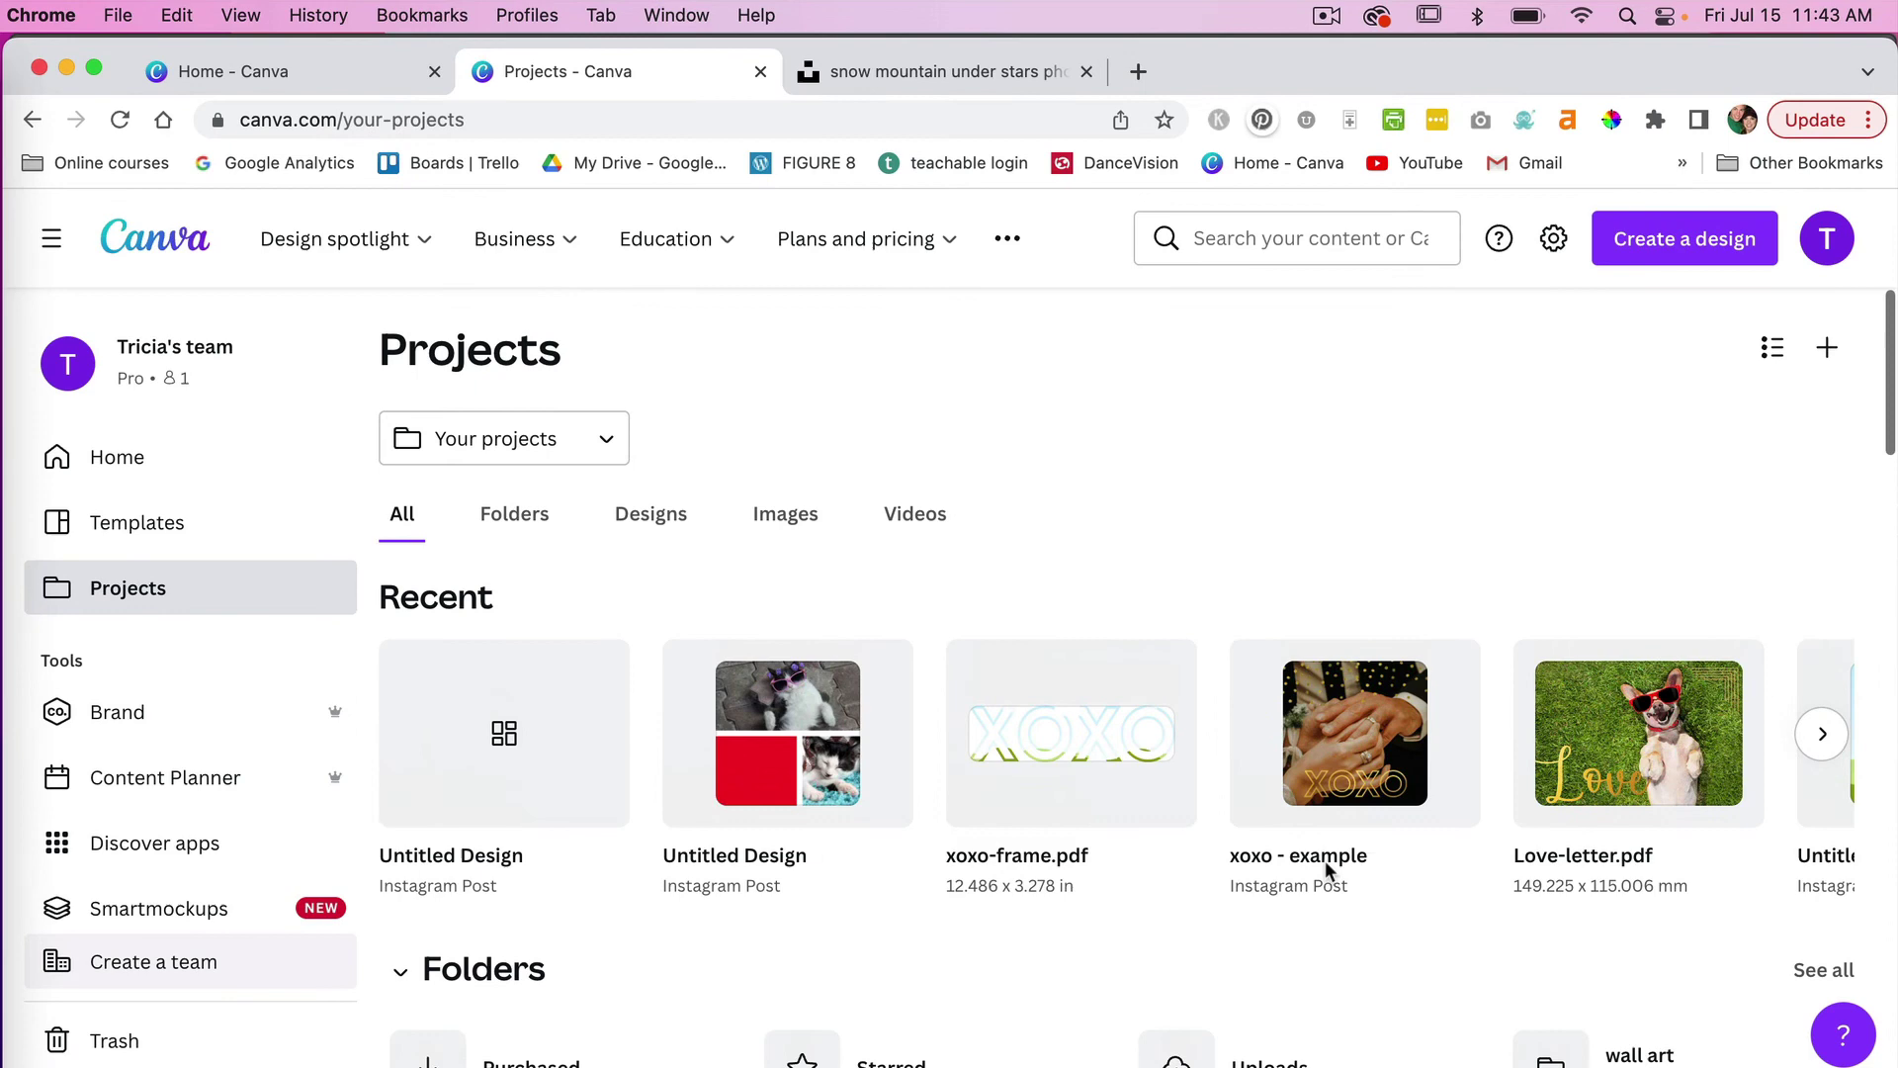
pyautogui.scroll(-5, 1326, 869)
pyautogui.scroll(-7, 1327, 872)
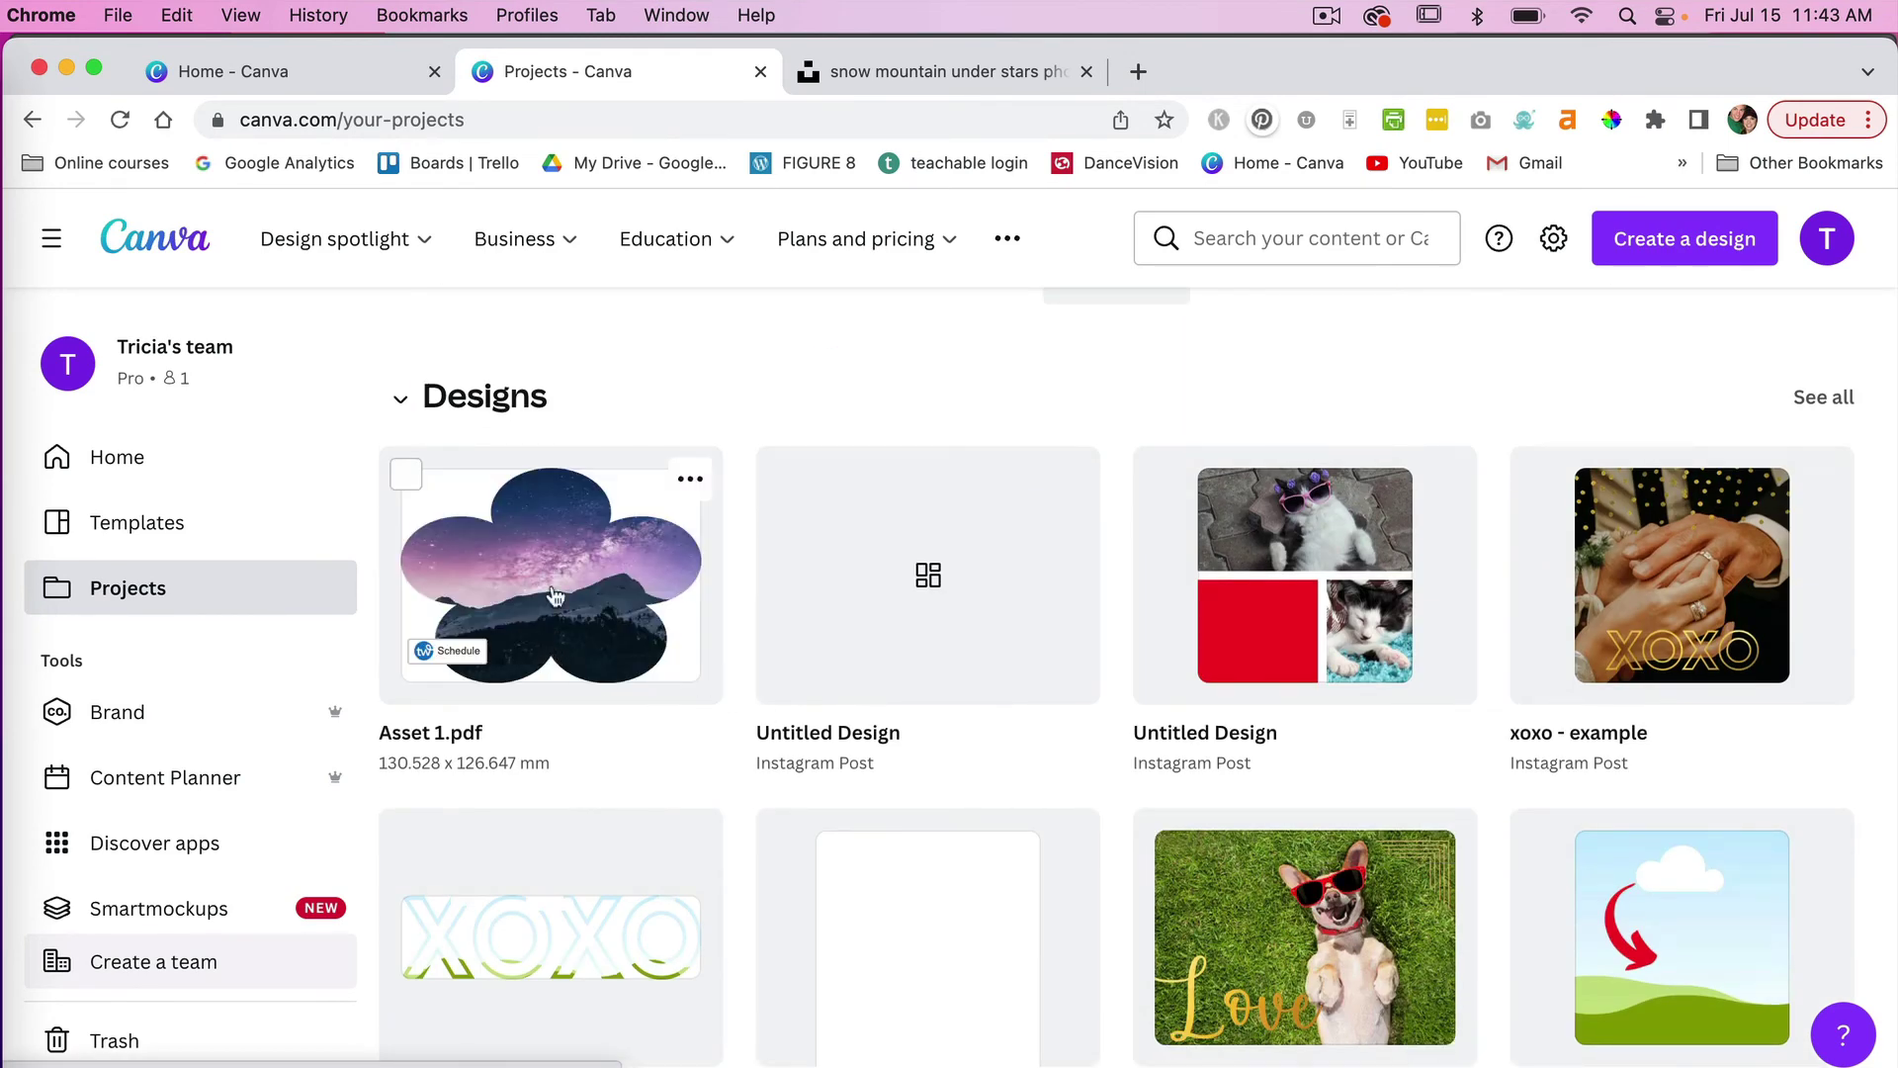
pyautogui.click(635, 571)
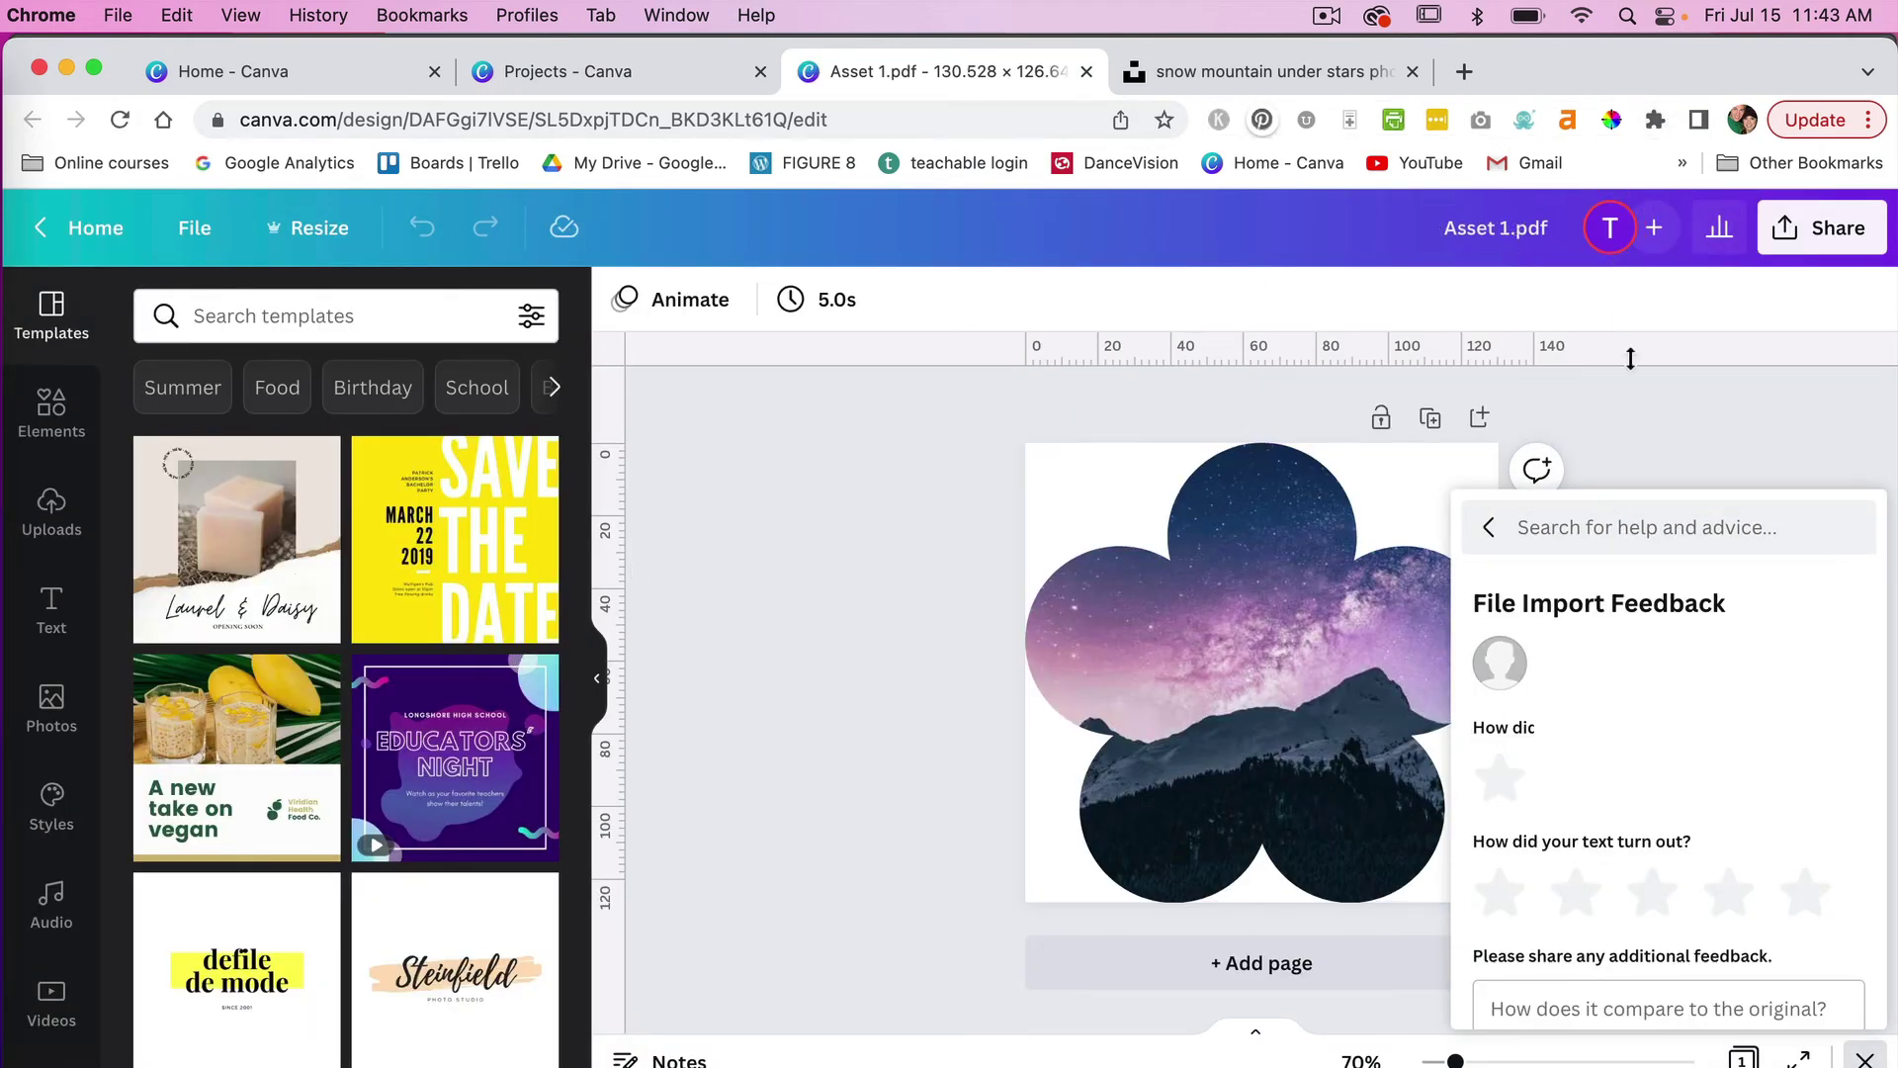
pyautogui.click(1865, 1059)
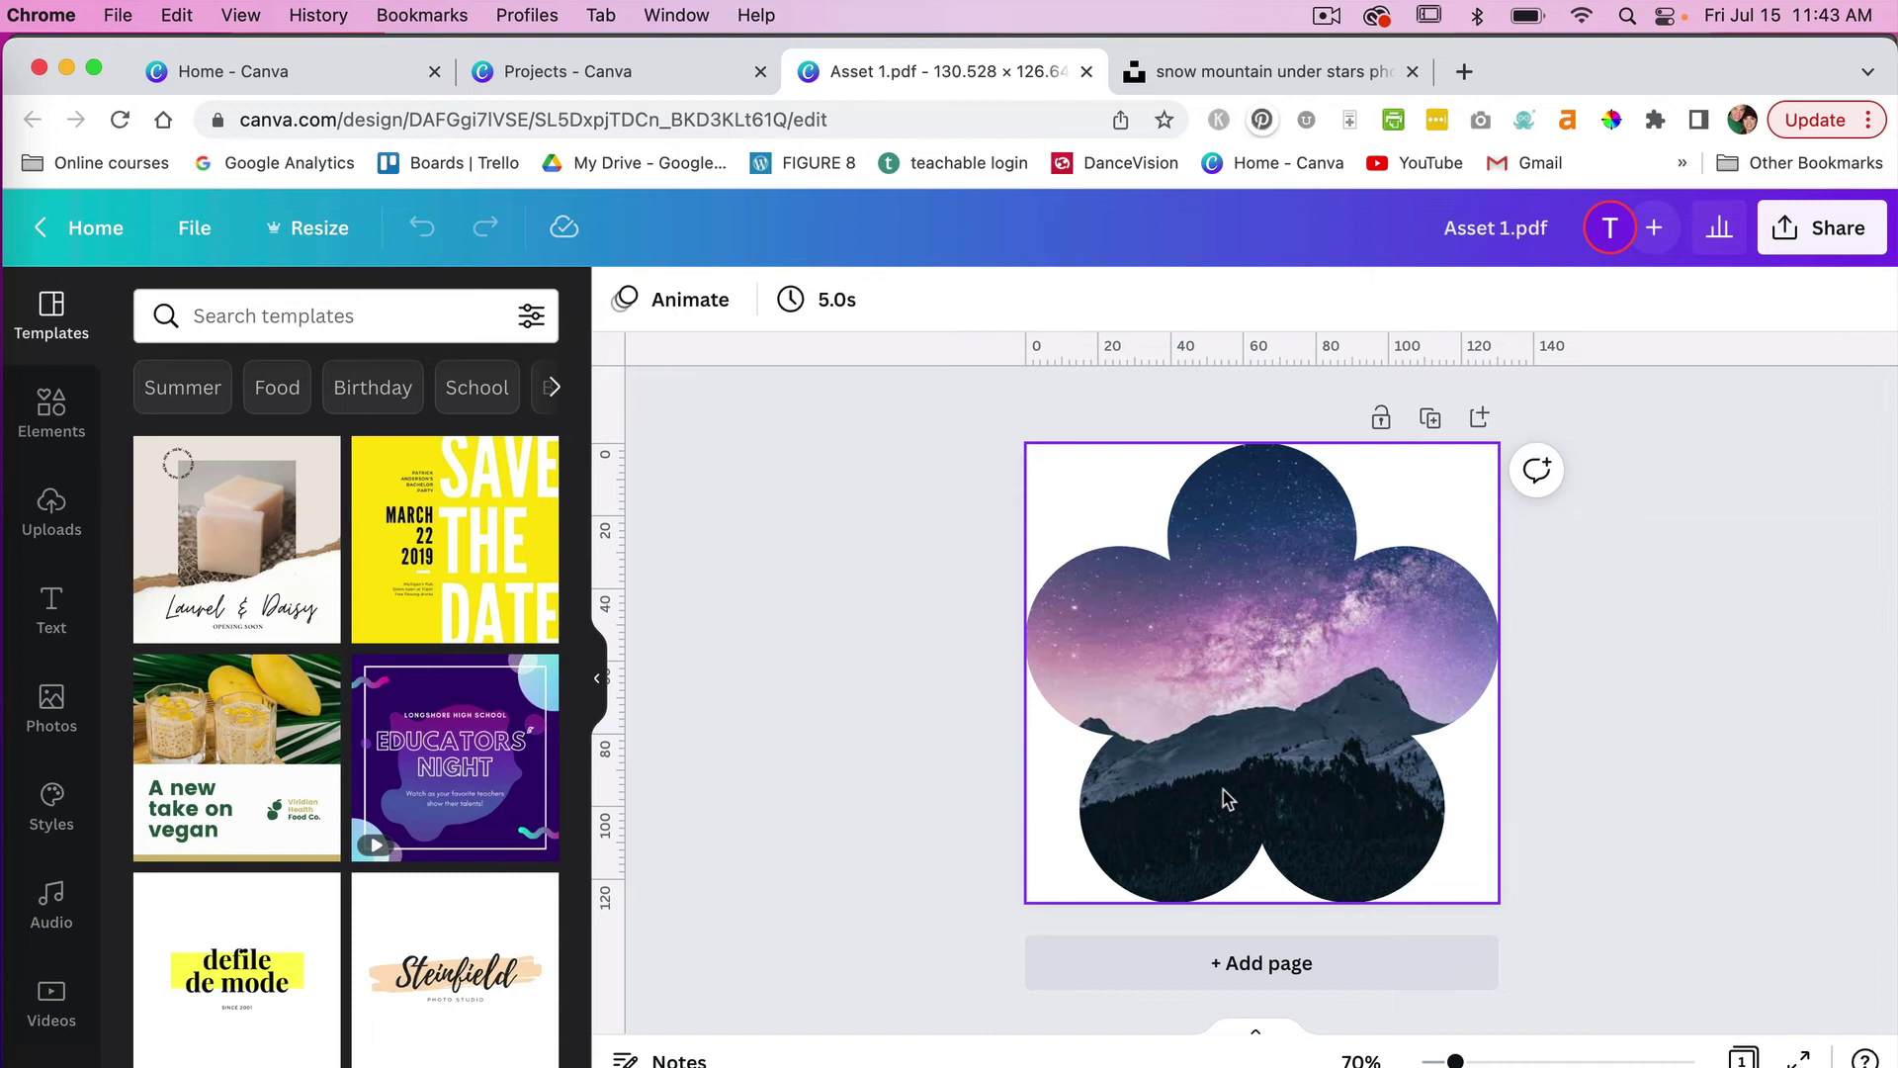
pyautogui.click(1393, 653)
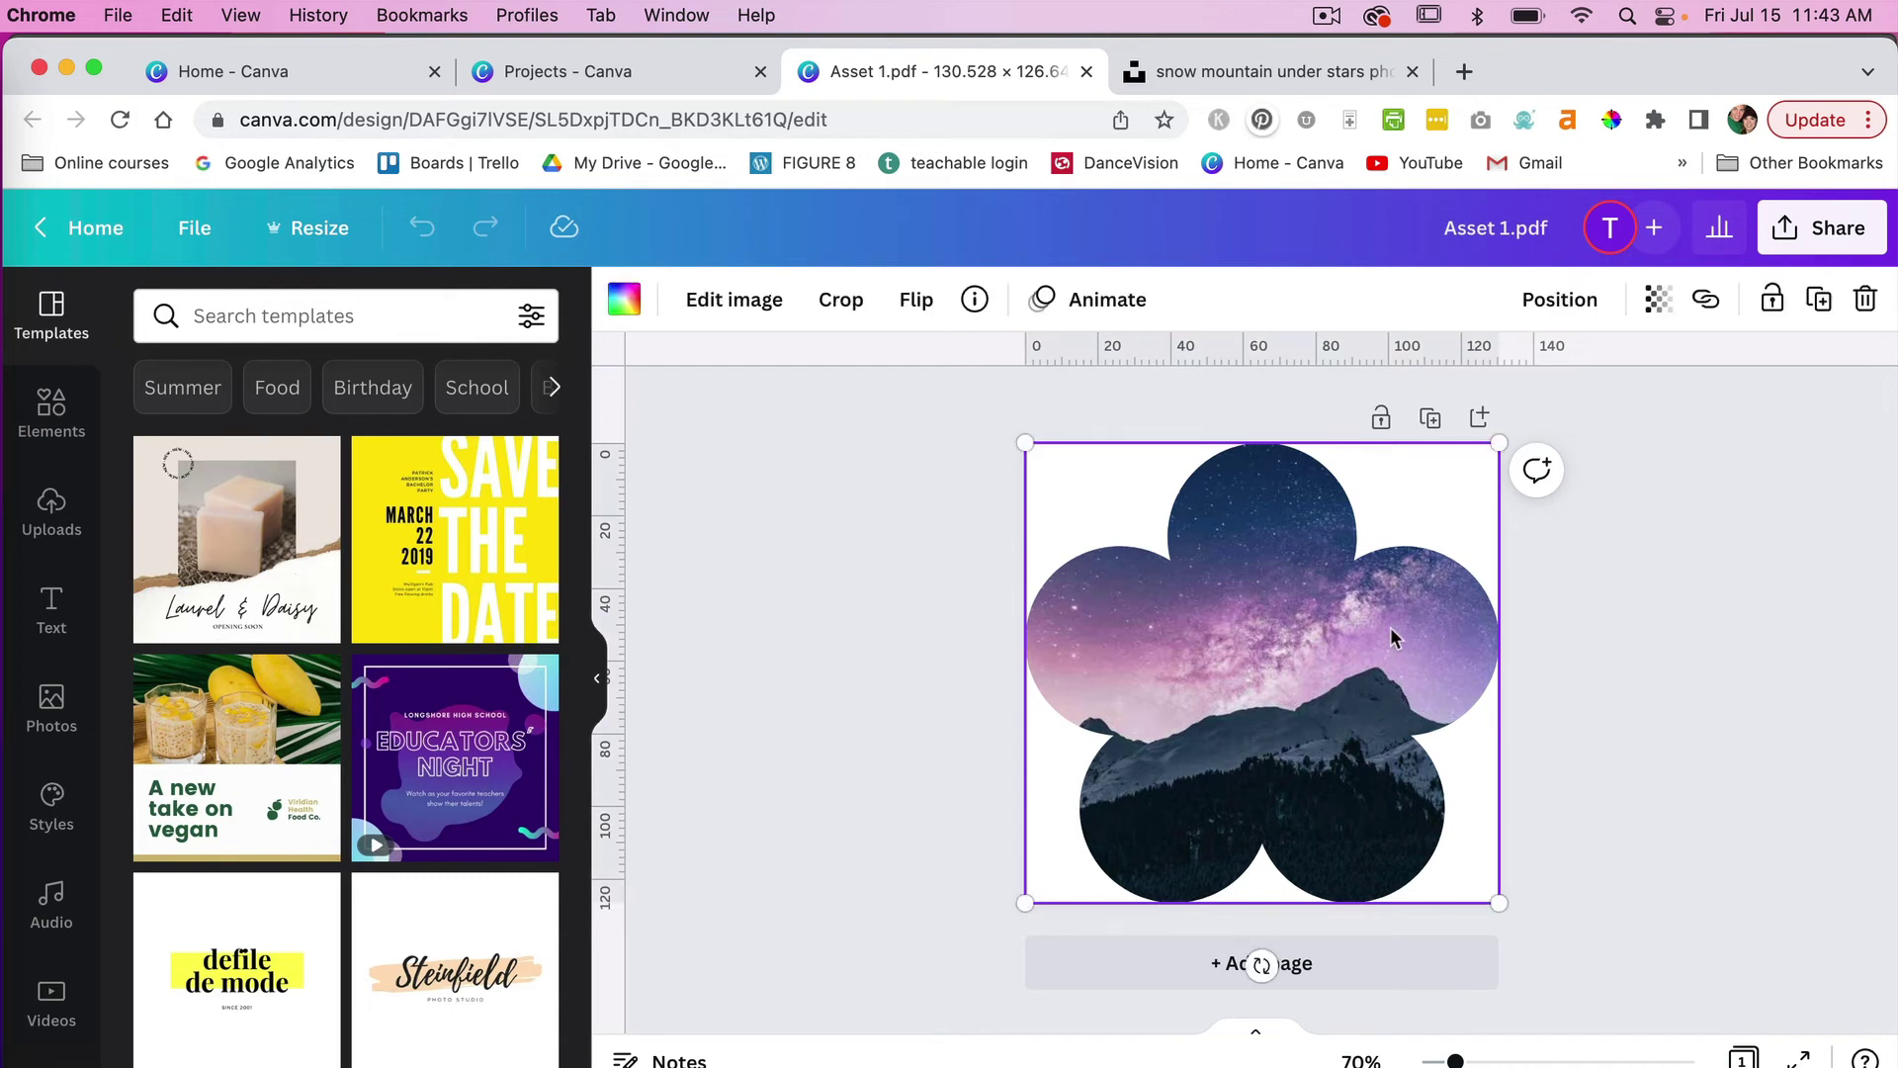
# Delete the starry photo but keep the flower frame, then show the Elements sidebar.
pyautogui.click(1867, 309)
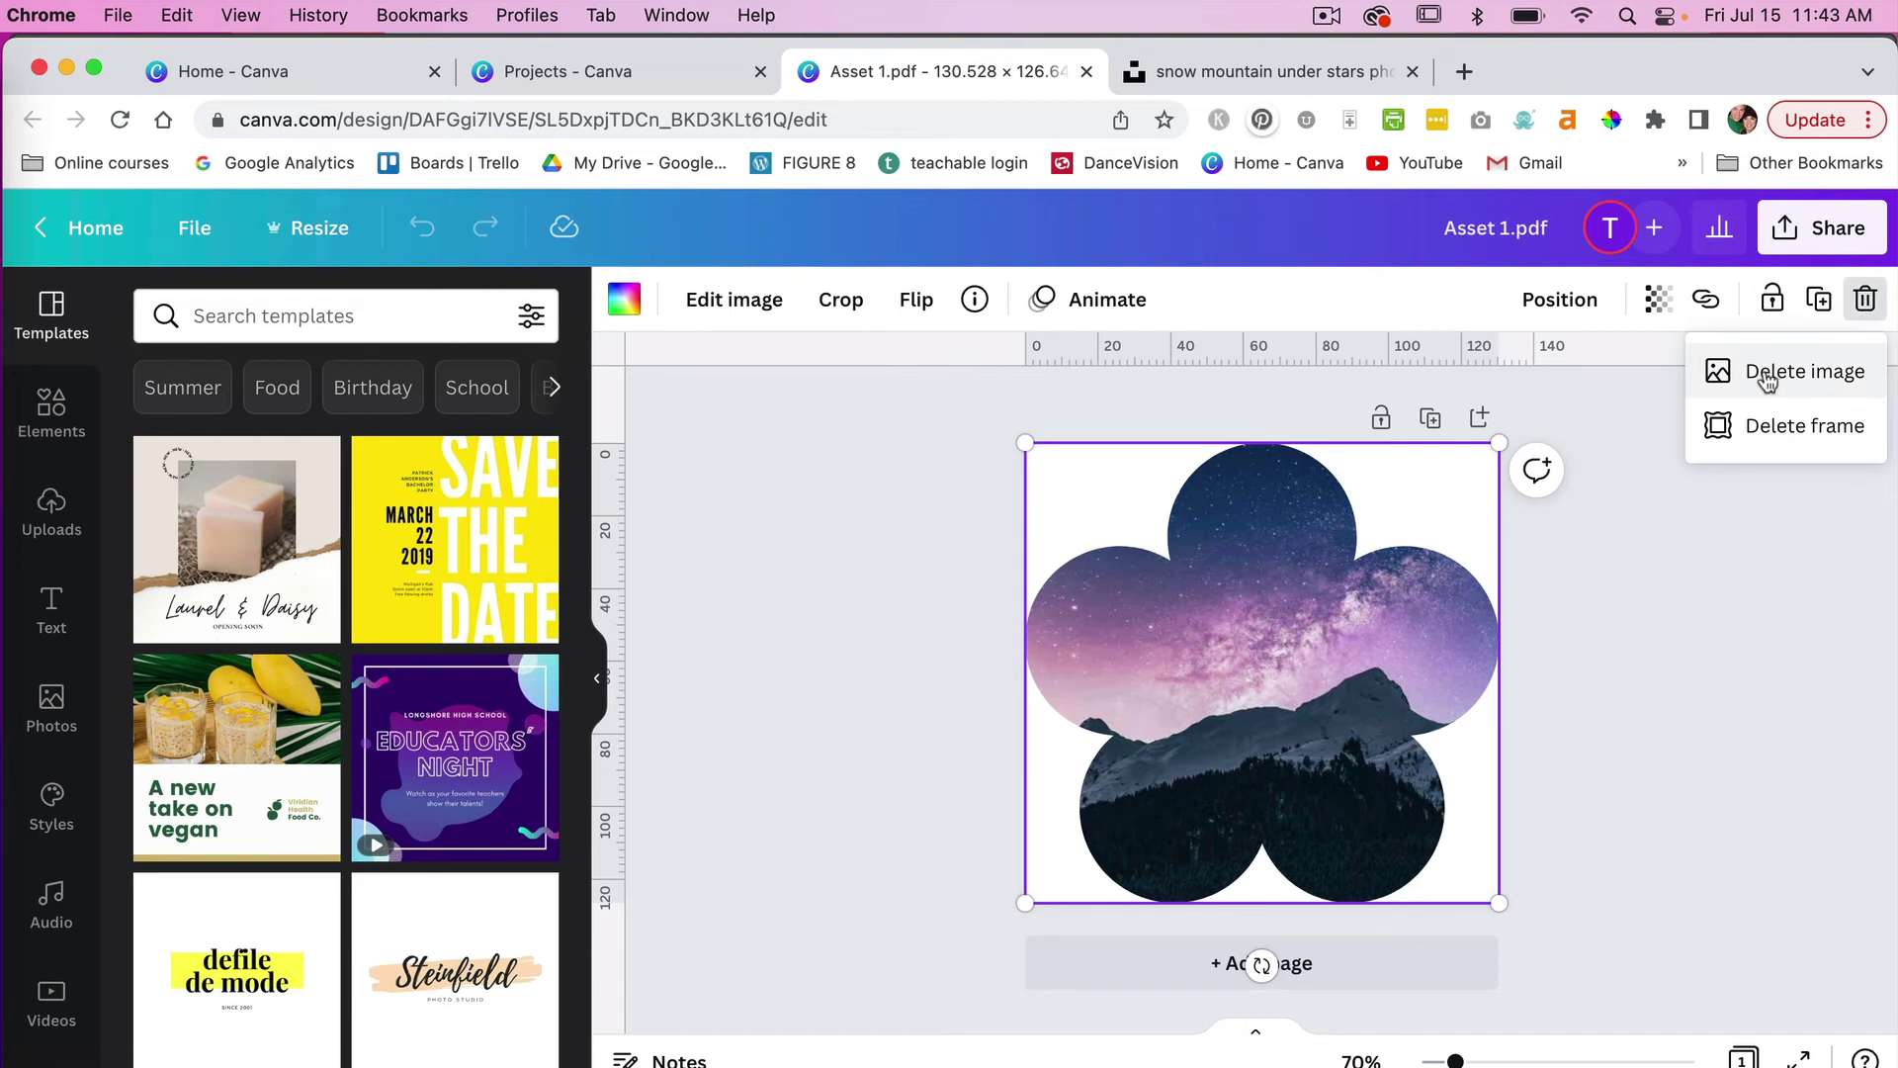
pyautogui.click(1847, 383)
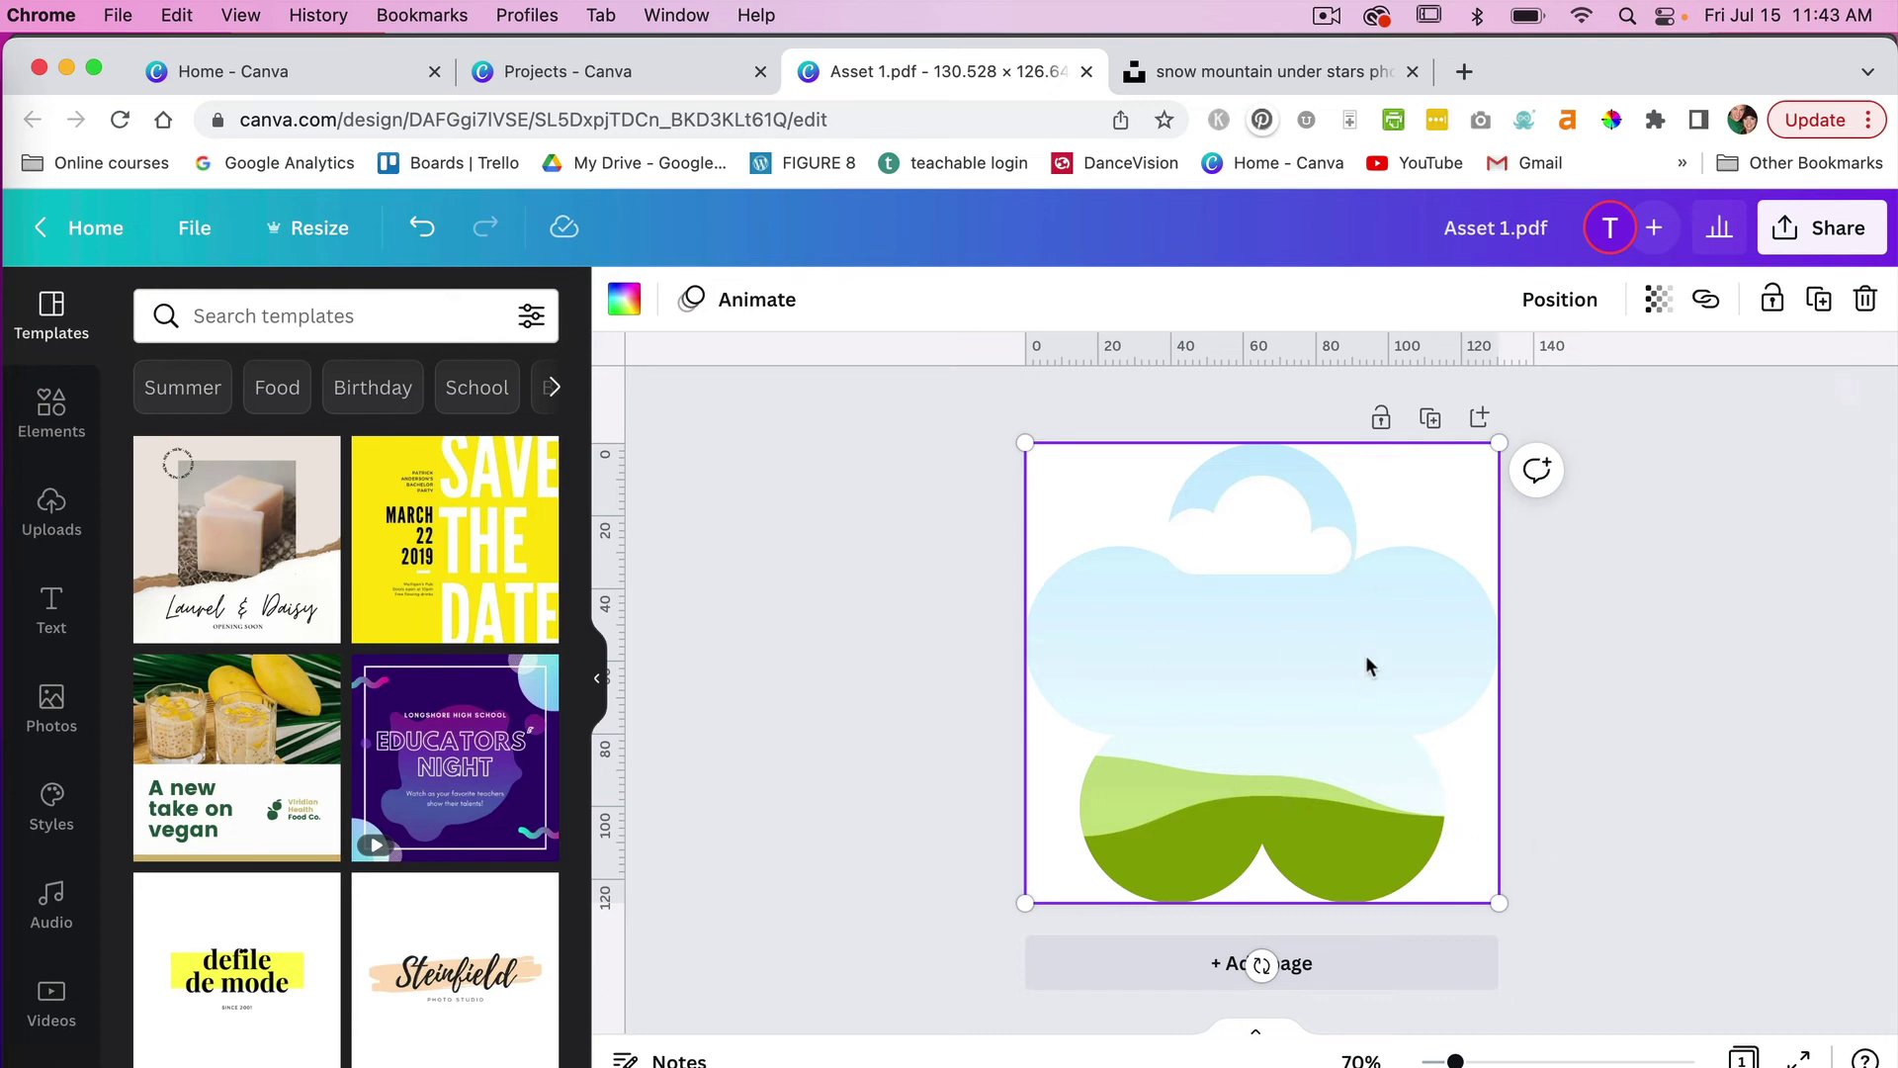
pyautogui.click(58, 420)
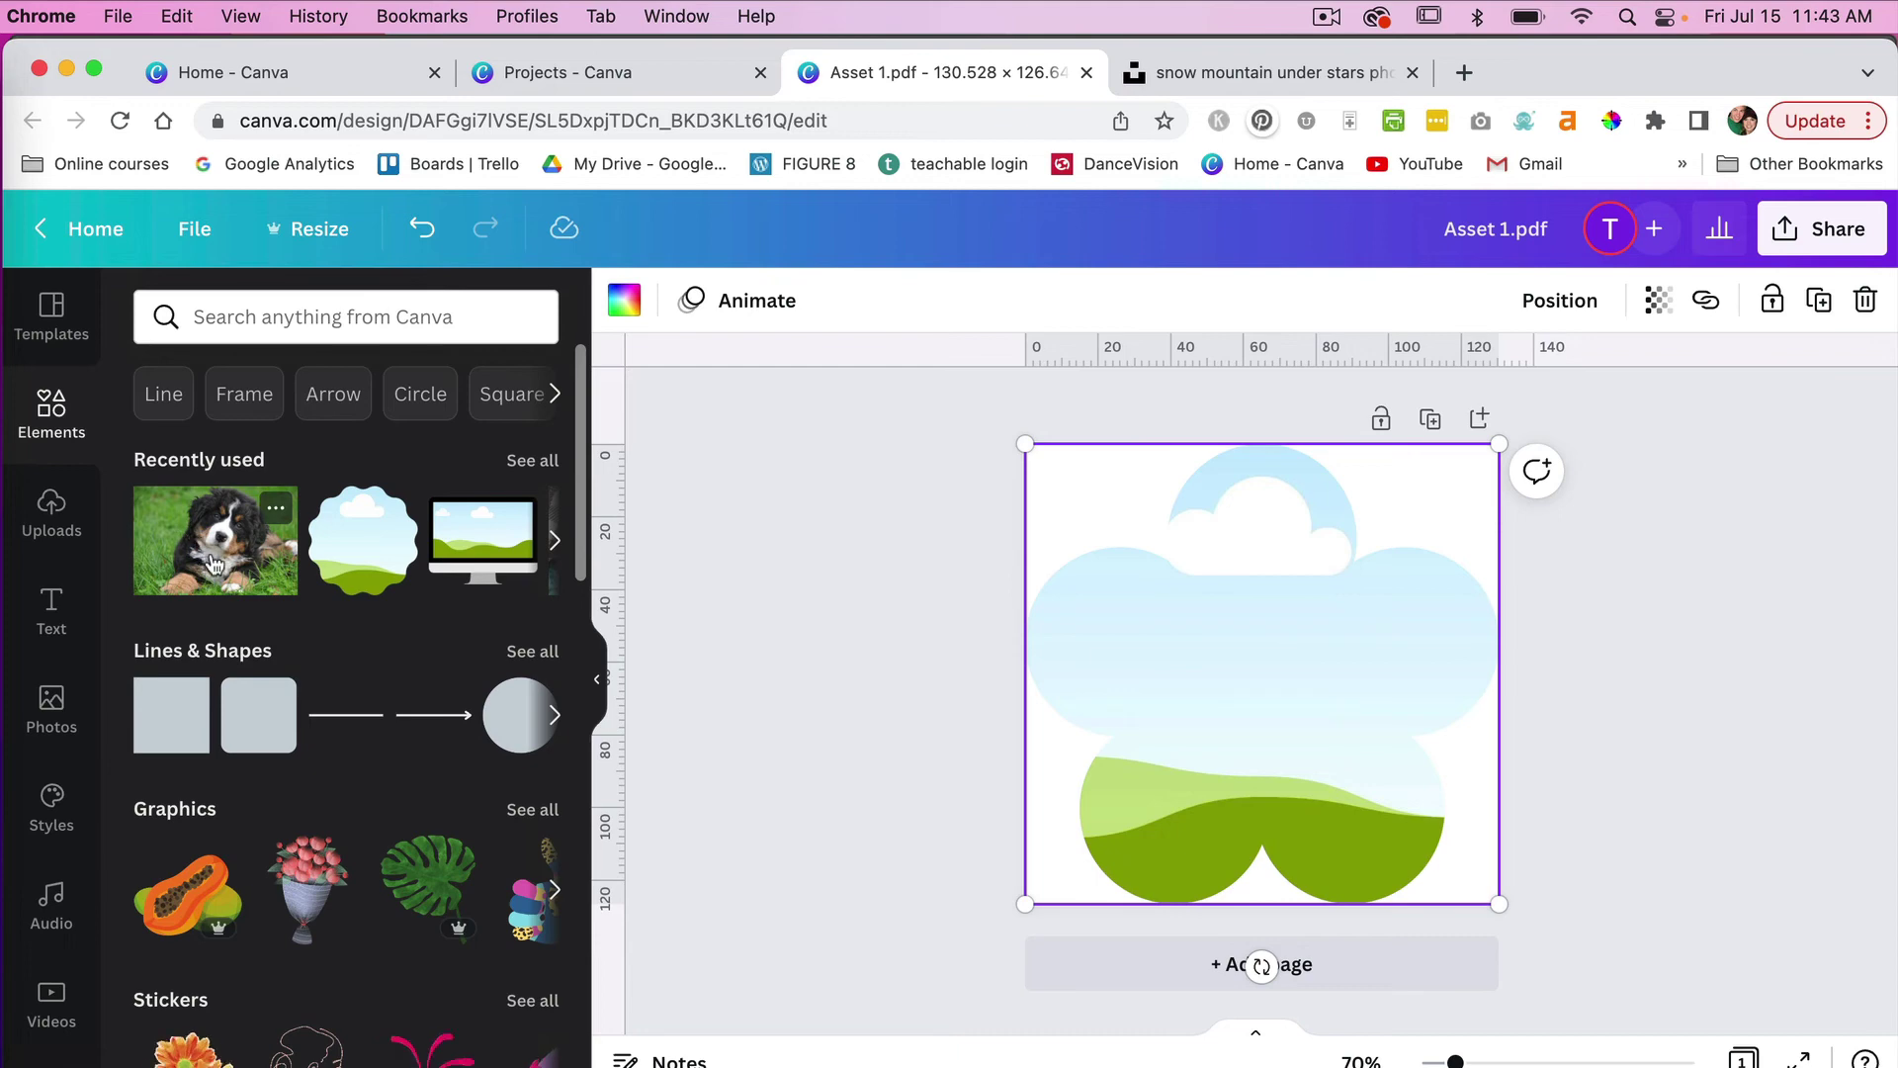
# Drop the puppy photo into the flower frame and resize and reposition it to centre the face.
pyautogui.moveTo(210, 552); pyautogui.dragTo(1216, 806)
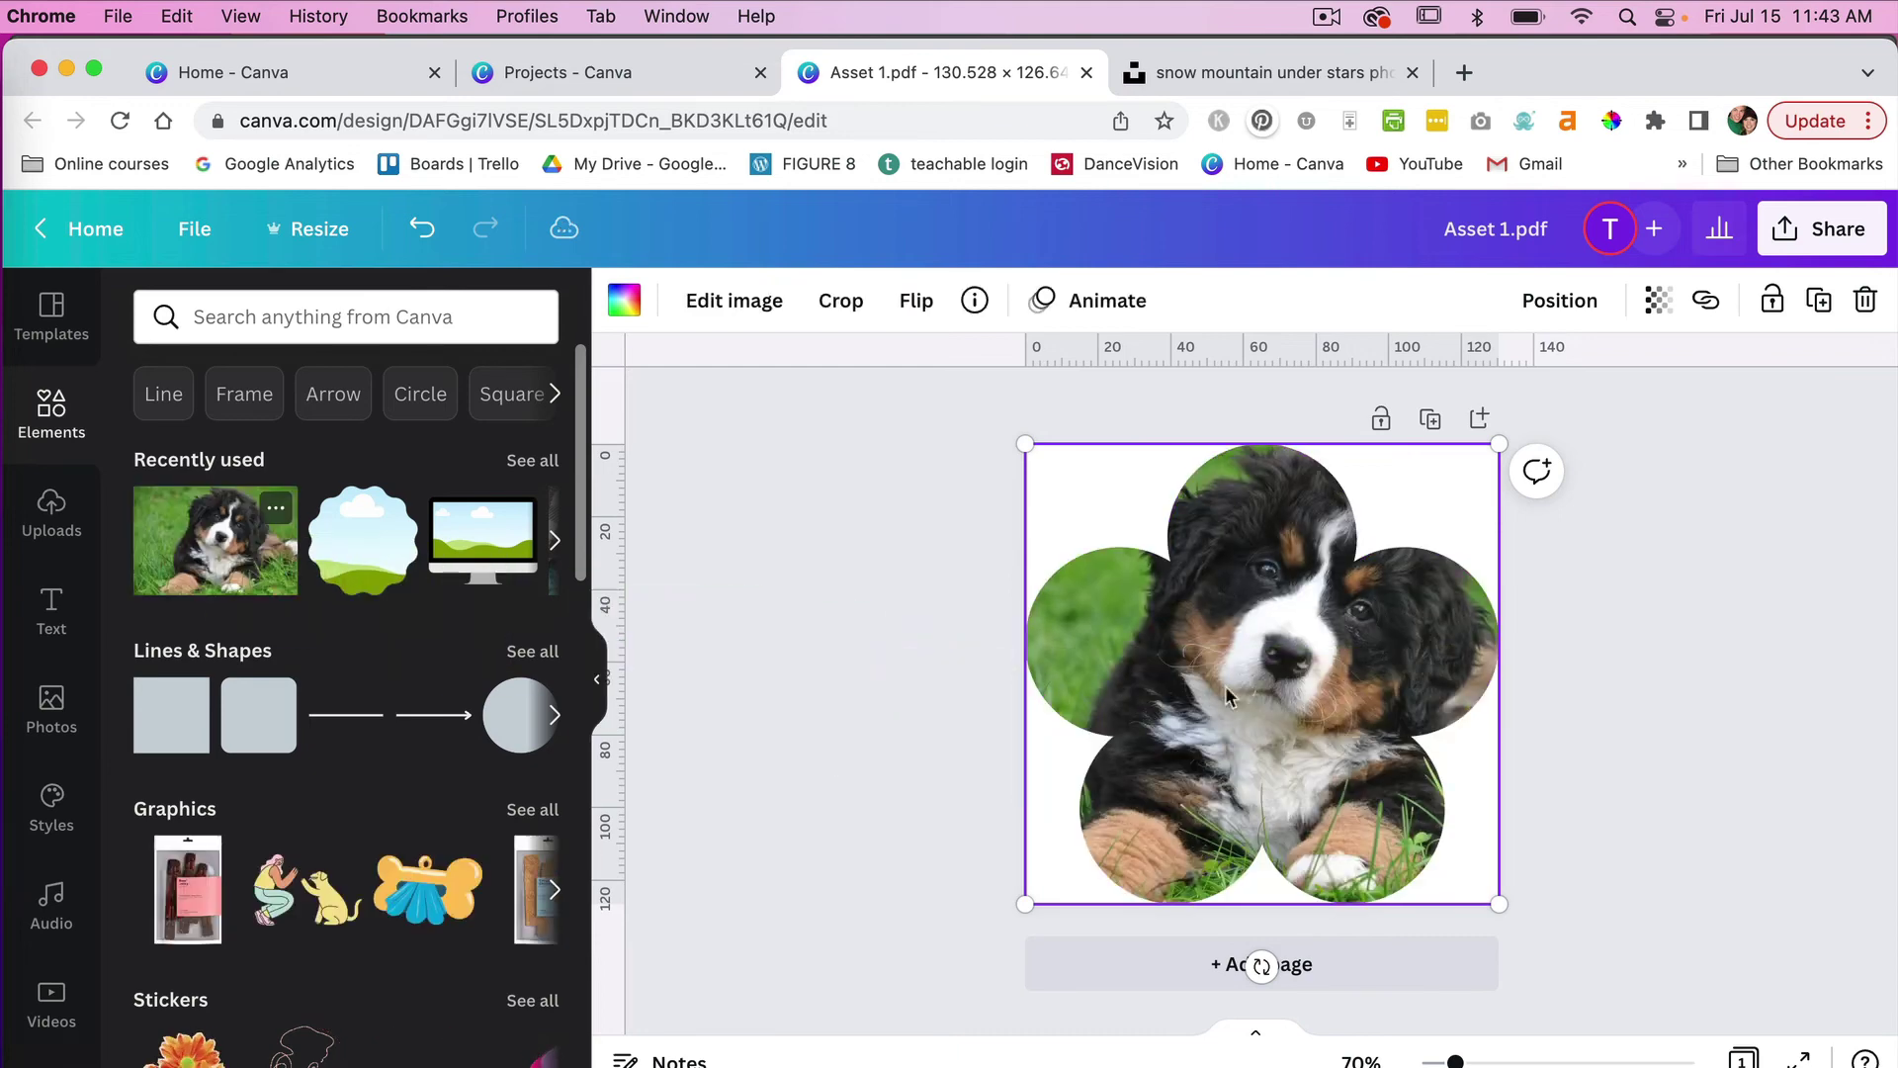
pyautogui.doubleClick(1347, 642)
pyautogui.moveTo(913, 903)
pyautogui.mouseDown()
pyautogui.moveTo(692, 1043)
pyautogui.moveTo(912, 900)
pyautogui.mouseUp()
pyautogui.moveTo(1338, 687); pyautogui.dragTo(1212, 691)
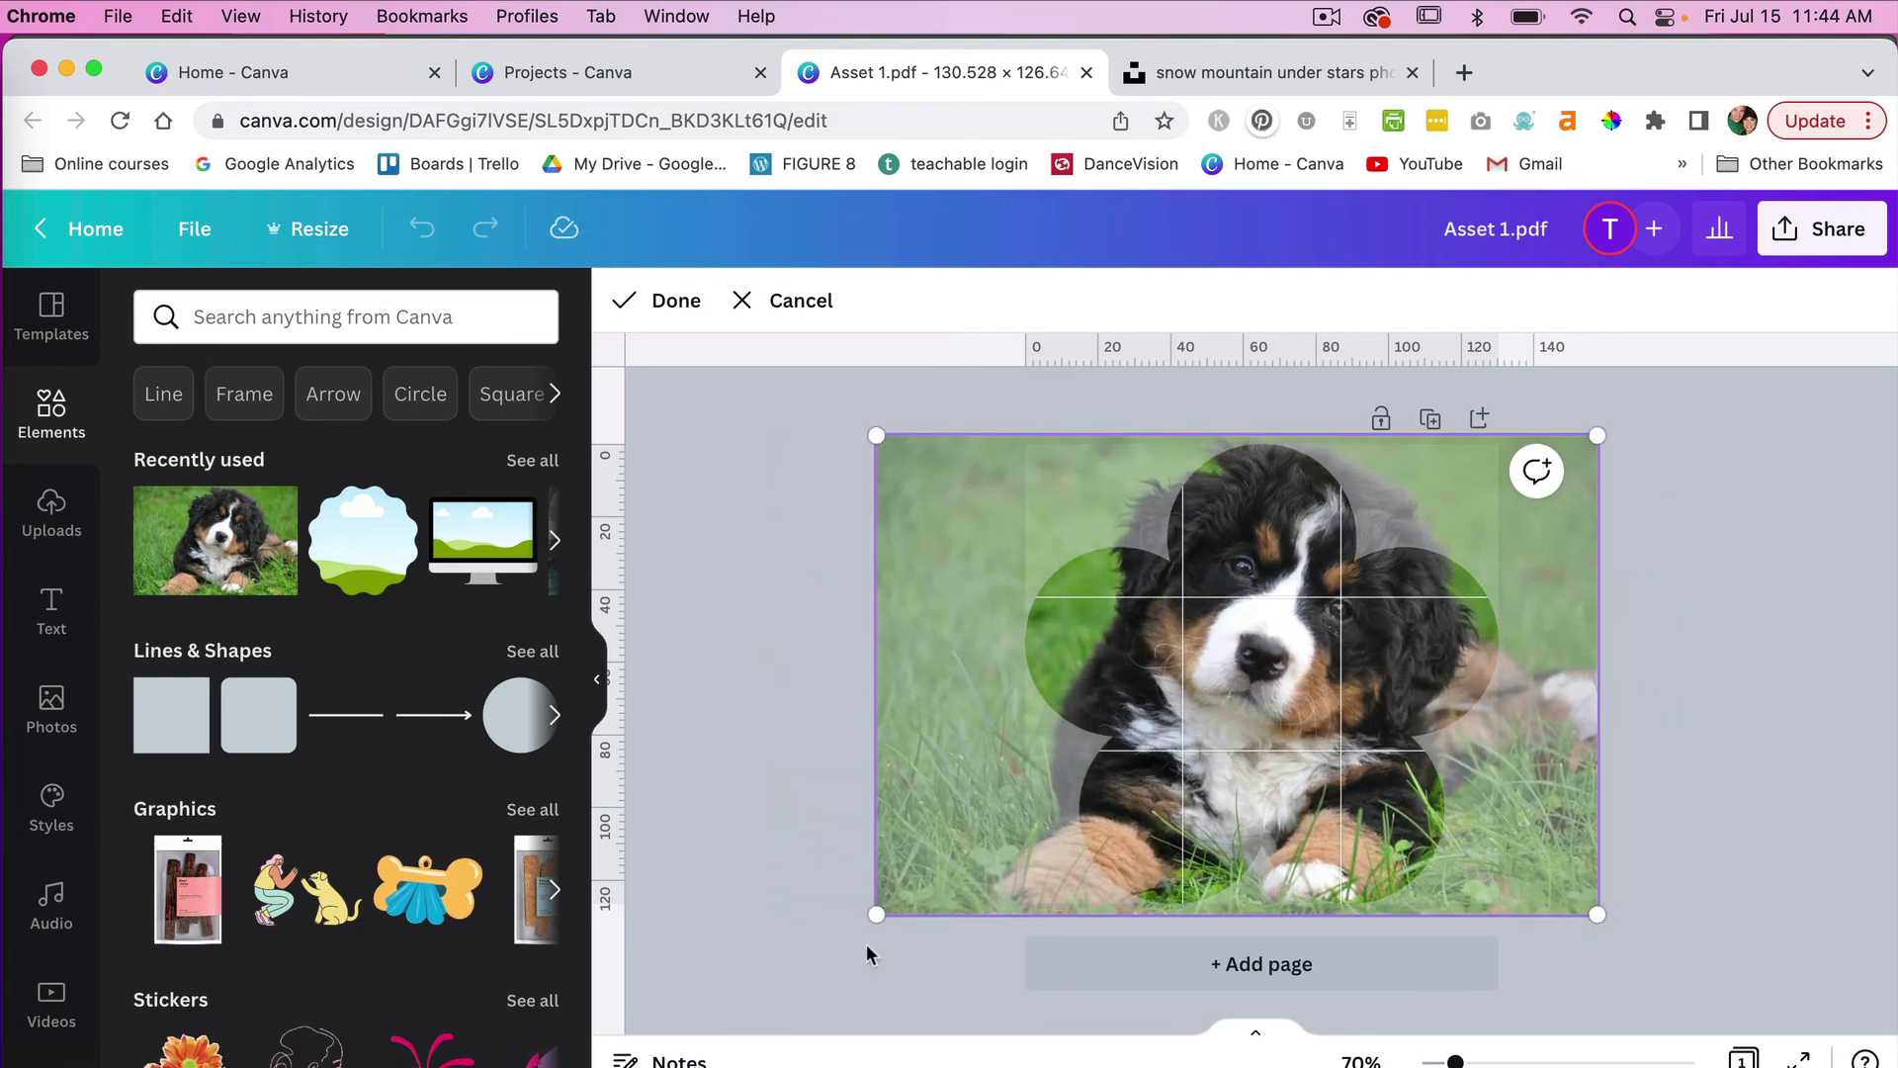
pyautogui.moveTo(872, 435); pyautogui.dragTo(887, 443)
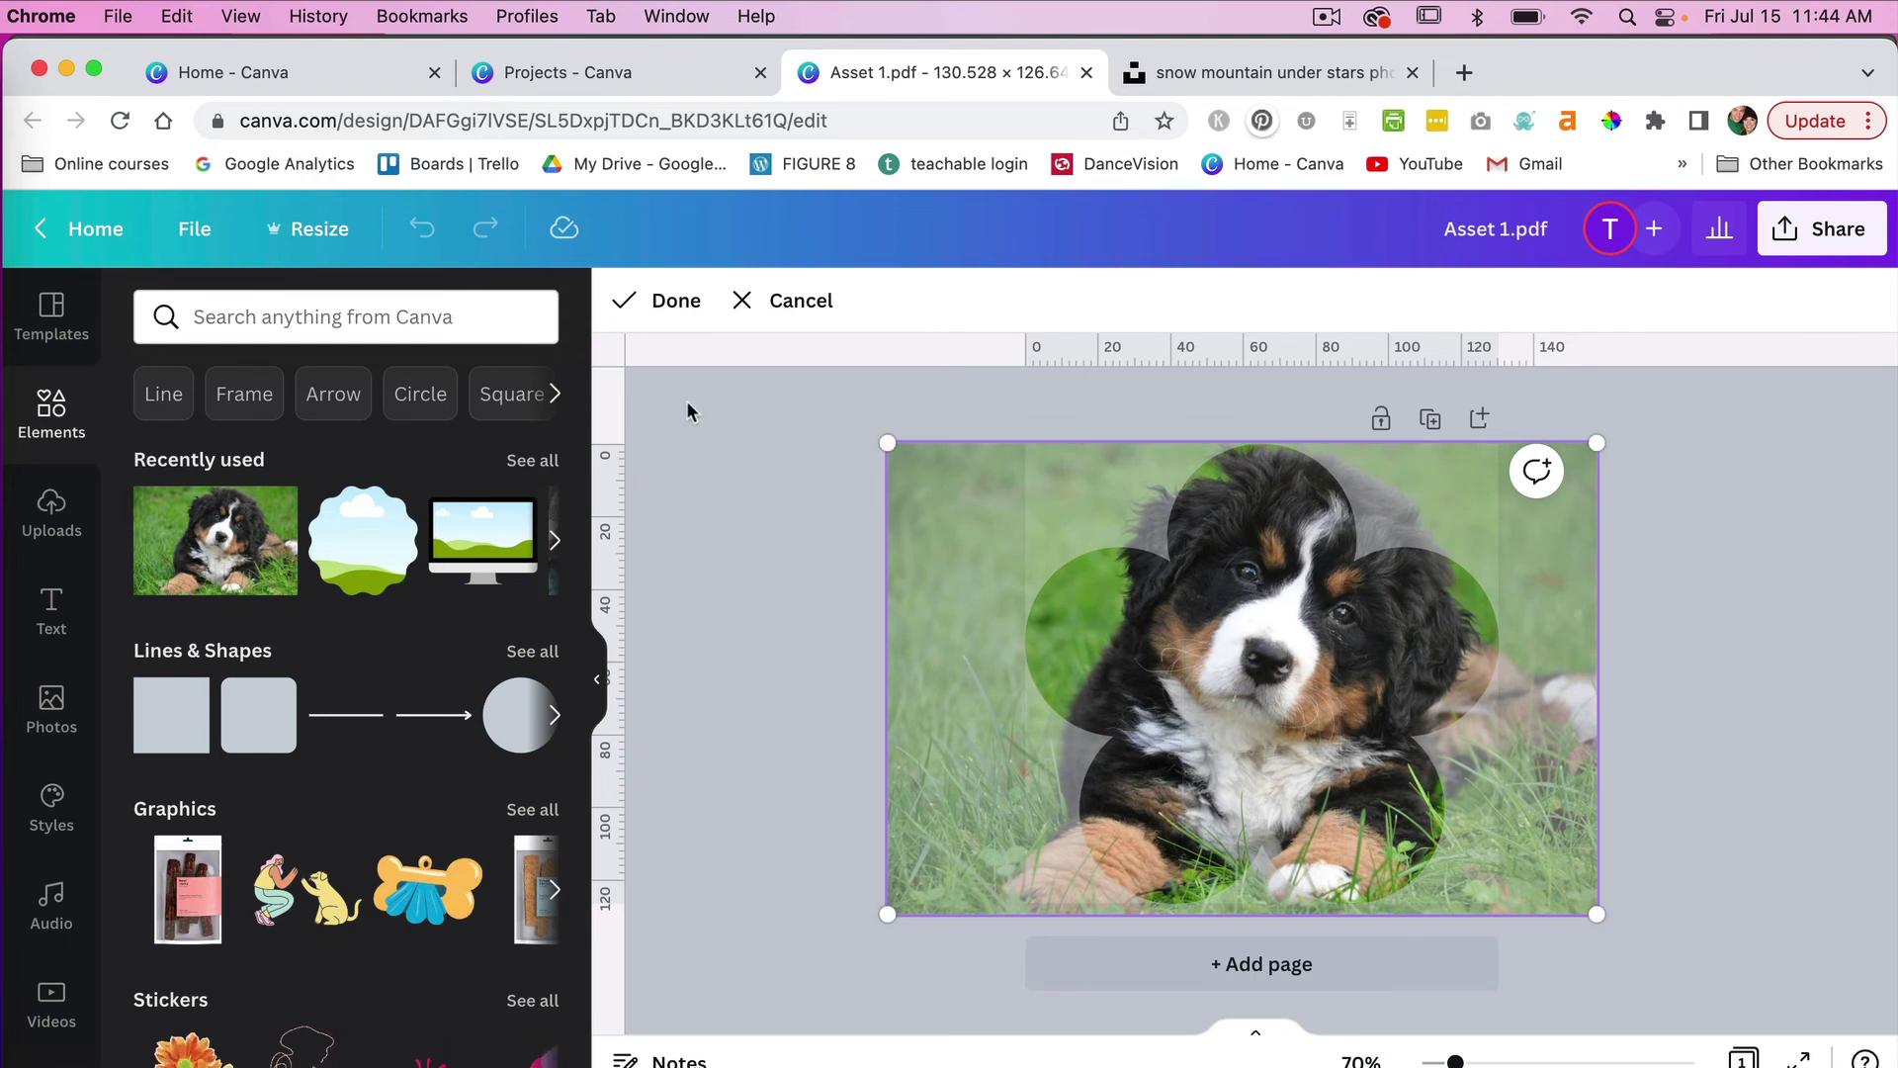
pyautogui.click(664, 305)
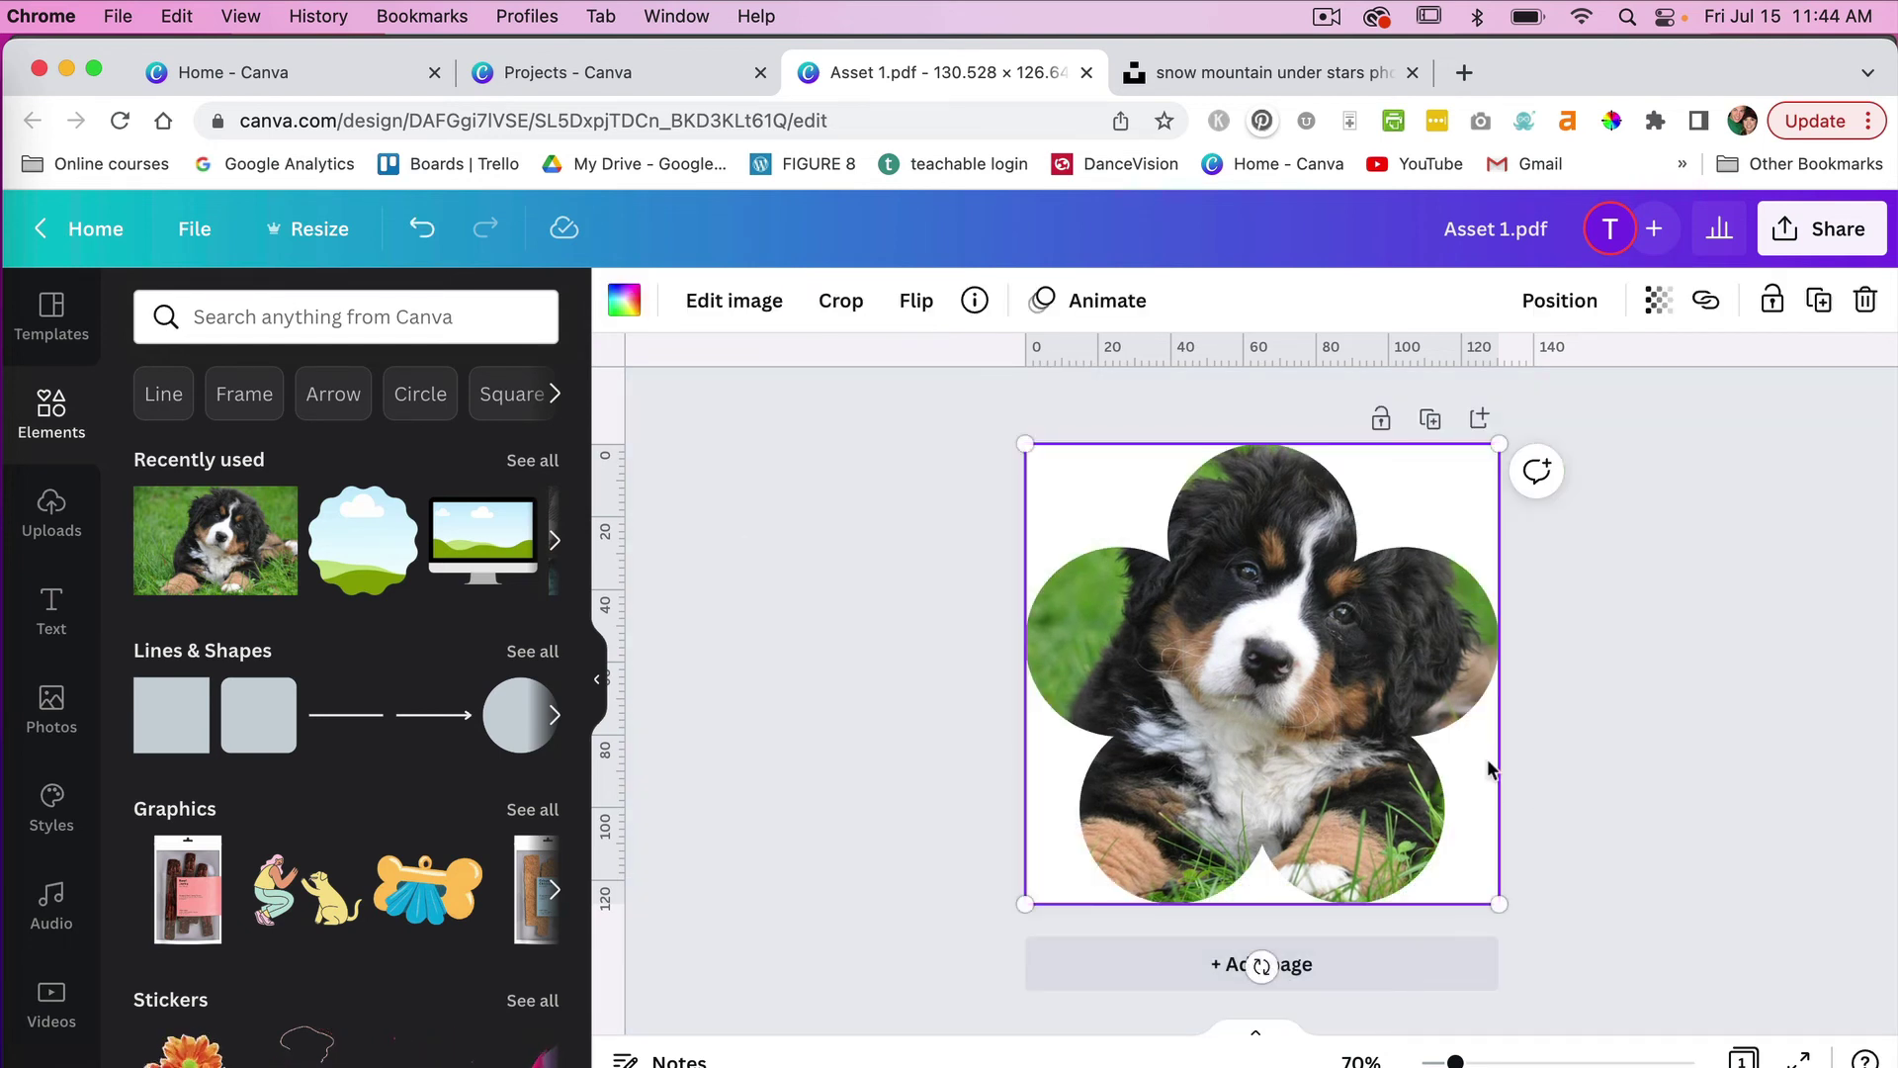